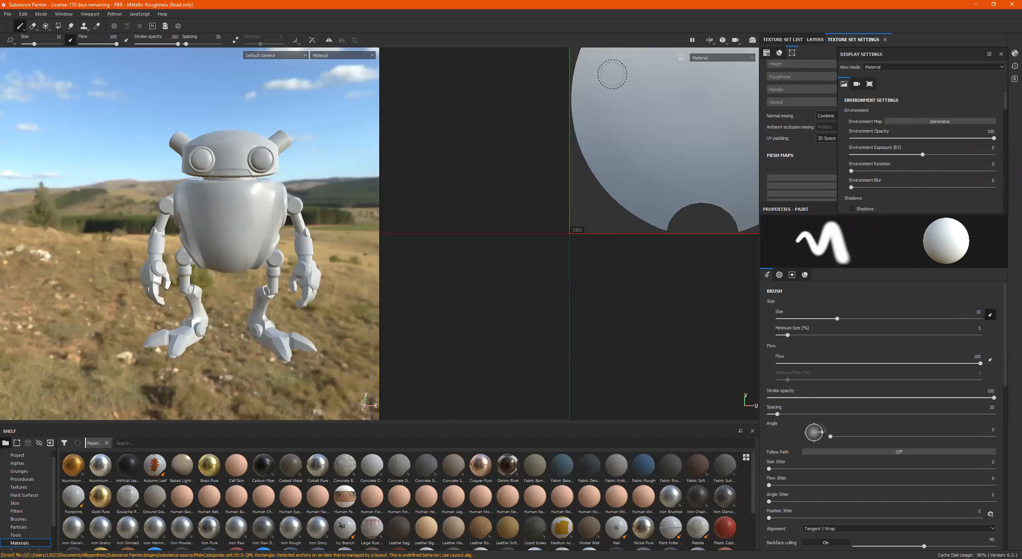
Change the environment map to urban_street_02_8k.
{"action": "left_click", "coordinate": [928, 121]}
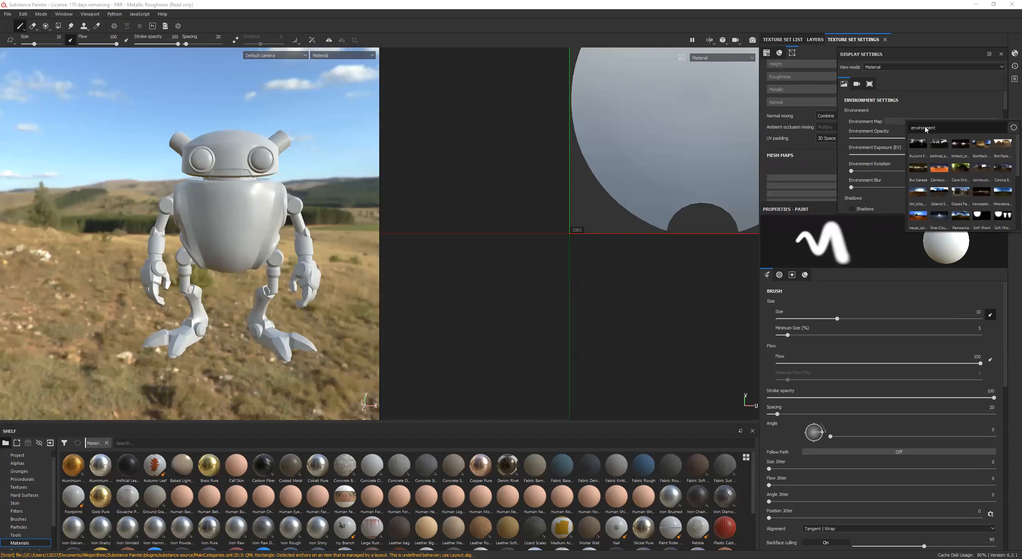
{"action": "scroll", "coordinate": [953, 195], "scroll_direction": "down", "scroll_amount": 4}
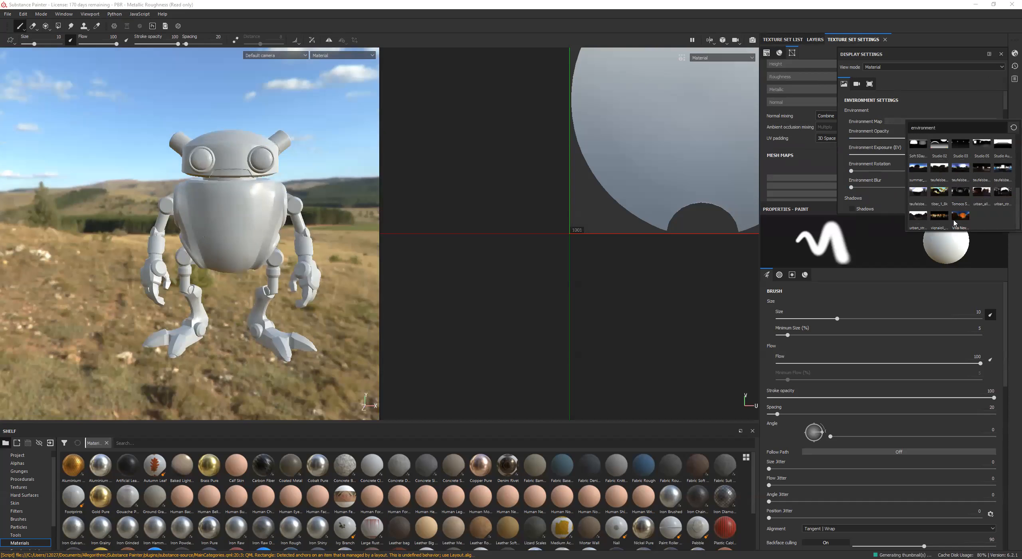
{"action": "left_click", "coordinate": [914, 218]}
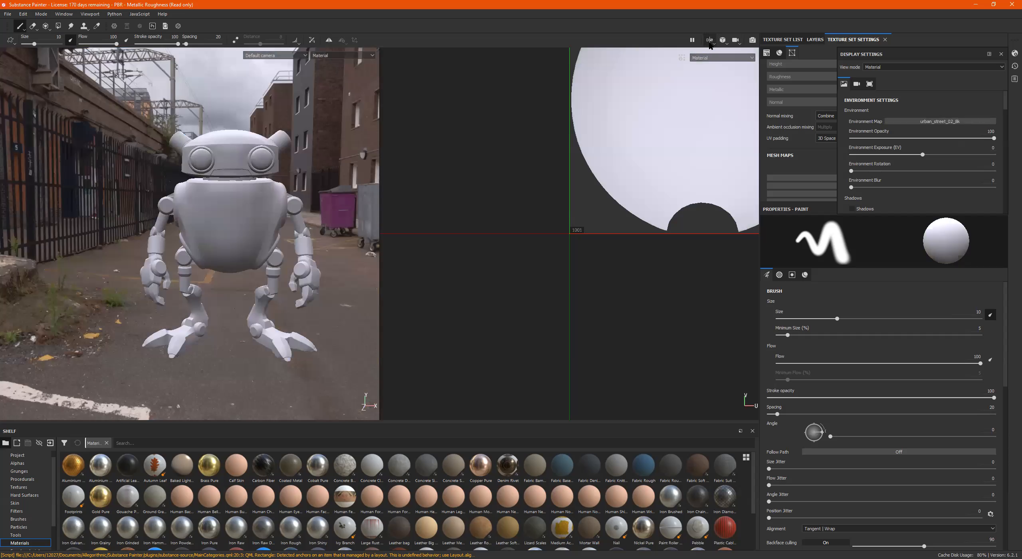
Switch the viewport layout to 3D only and turn the robot side-on.
{"action": "left_click", "coordinate": [710, 41]}
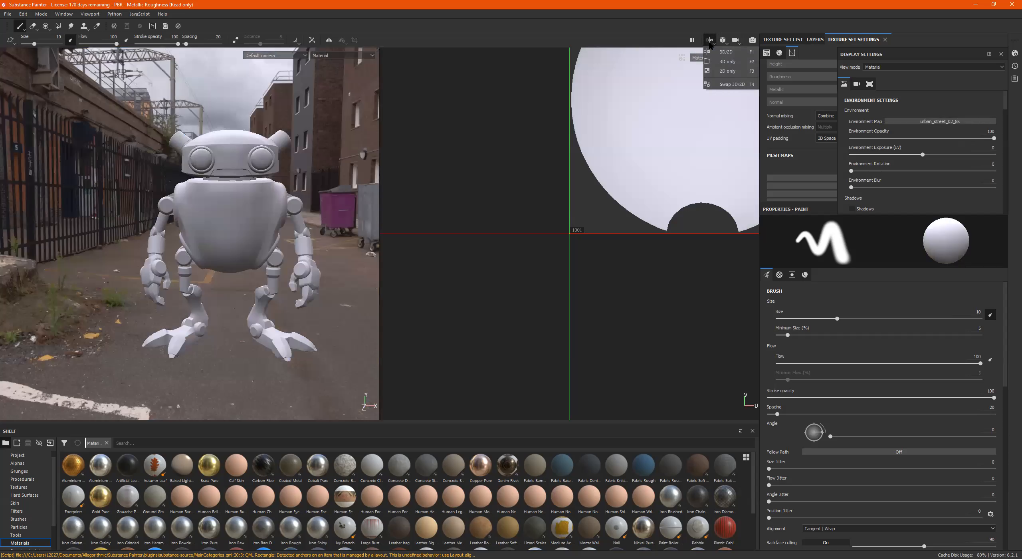
{"action": "left_click", "coordinate": [724, 62]}
{"action": "left_click_drag", "start_coordinate": [539, 228], "coordinate": [671, 250], "text": "alt"}
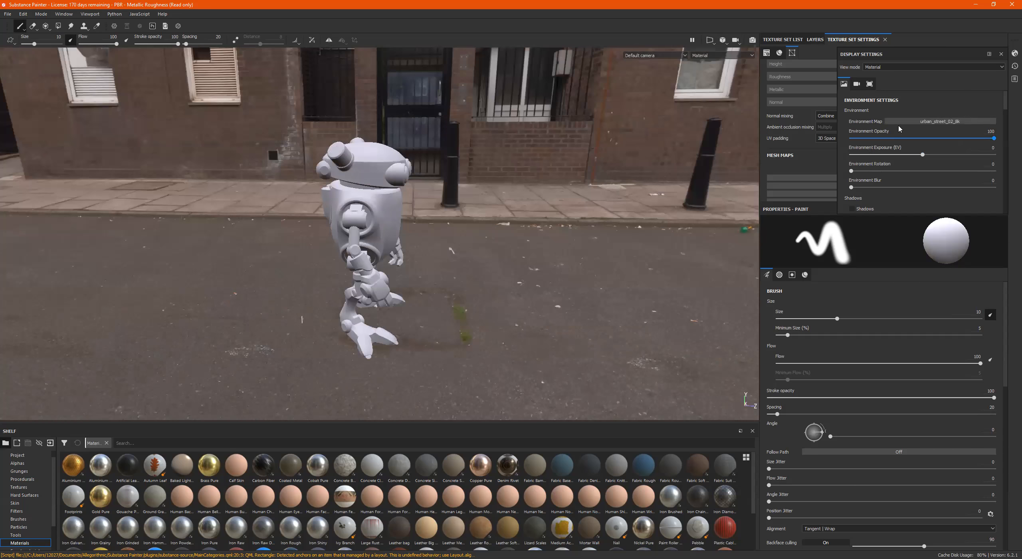
Set the environment map to urban_street_01_4k and turn the robot so it faces forward on the street.
{"action": "left_click", "coordinate": [955, 123]}
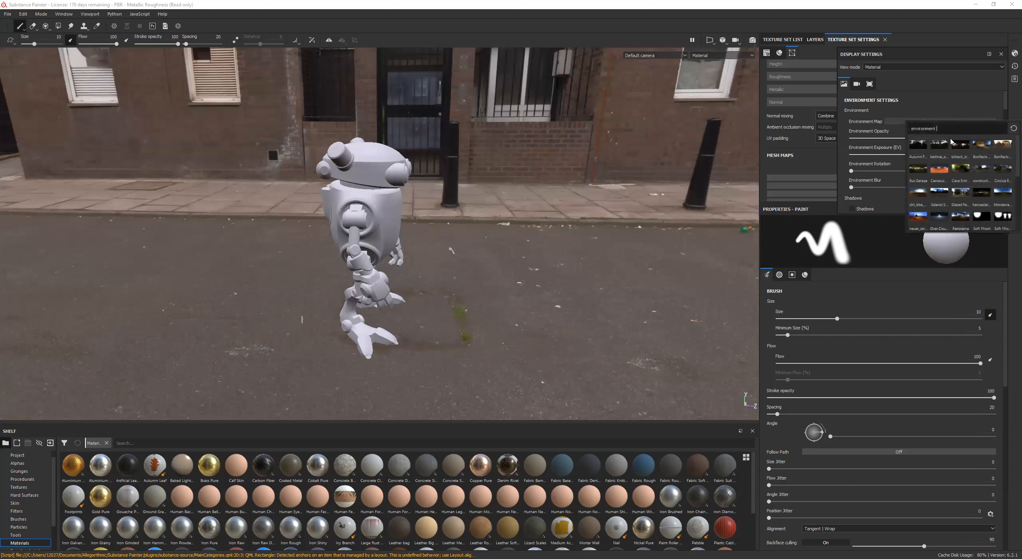
{"action": "scroll", "coordinate": [964, 203], "scroll_direction": "down", "scroll_amount": 4}
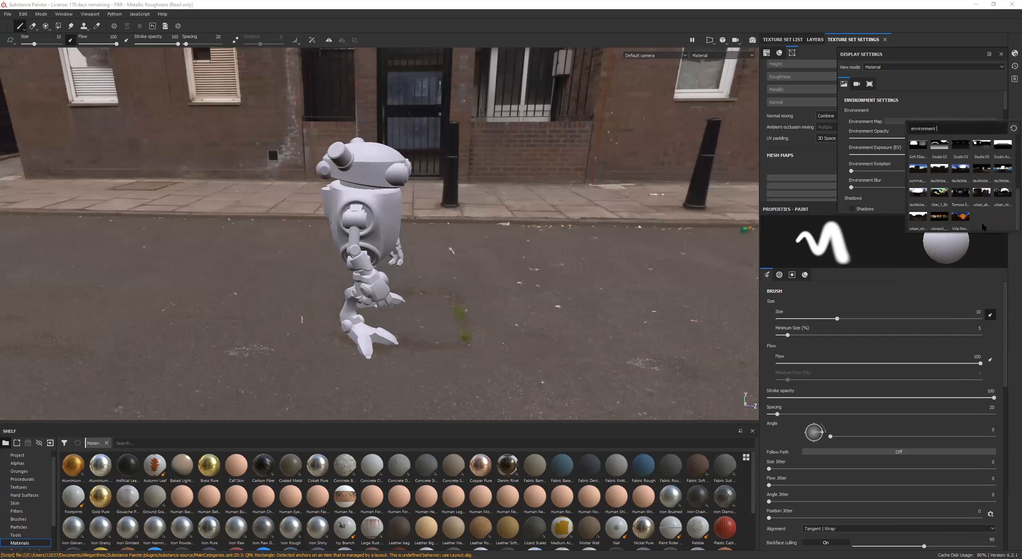
{"action": "left_click", "coordinate": [1003, 198]}
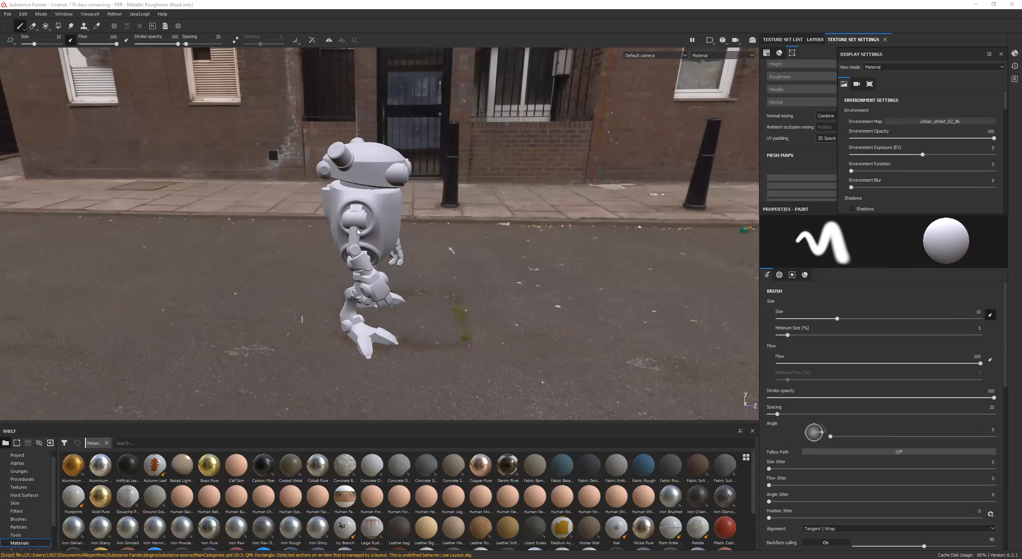
{"action": "left_click_drag", "start_coordinate": [295, 247], "coordinate": [558, 237], "text": "alt"}
{"action": "left_click_drag", "start_coordinate": [208, 252], "coordinate": [698, 278], "text": "alt"}
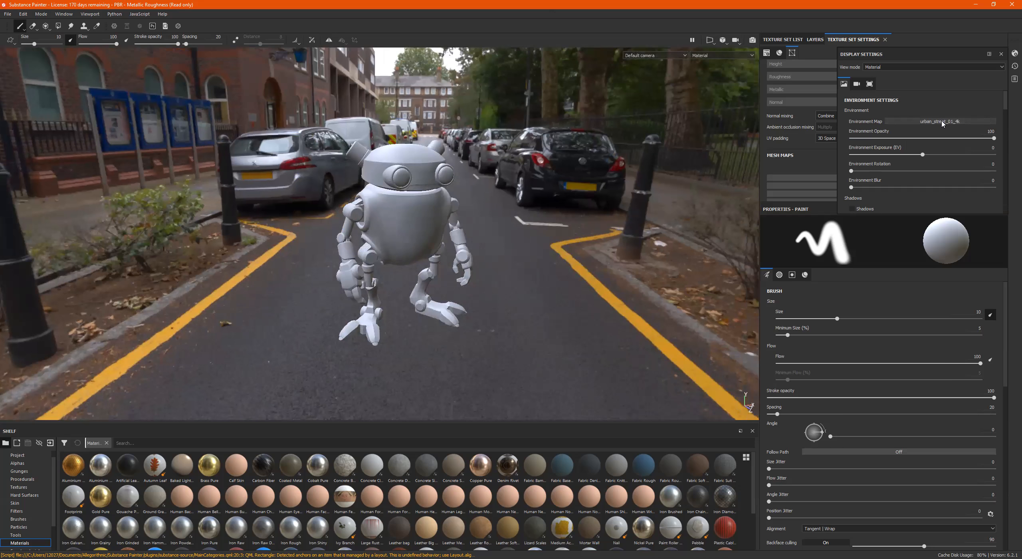
Inspect the robot against the street environment from several angles and heights.
{"action": "left_click", "coordinate": [943, 124]}
{"action": "left_click", "coordinate": [953, 96]}
{"action": "mouse_move", "coordinate": [377, 270]}
{"action": "left_mouse_down", "text": "alt"}
{"action": "mouse_move", "coordinate": [364, 273]}
{"action": "mouse_move", "coordinate": [377, 274]}
{"action": "left_mouse_up", "text": "alt"}
{"action": "right_click_drag", "start_coordinate": [377, 274], "coordinate": [419, 277], "text": "alt"}
{"action": "mouse_move", "coordinate": [419, 277]}
{"action": "left_mouse_down", "text": "alt"}
{"action": "mouse_move", "coordinate": [417, 267]}
{"action": "mouse_move", "coordinate": [425, 289]}
{"action": "mouse_move", "coordinate": [418, 285]}
{"action": "left_mouse_up", "text": "alt"}
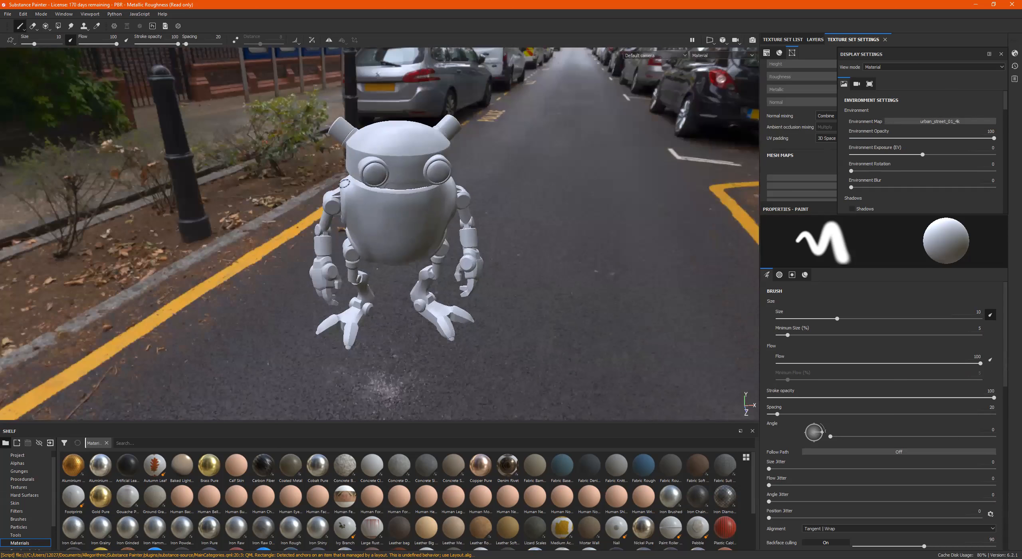
{"action": "mouse_move", "coordinate": [501, 217]}
{"action": "left_mouse_down", "text": "alt"}
{"action": "mouse_move", "coordinate": [492, 198]}
{"action": "mouse_move", "coordinate": [497, 217]}
{"action": "left_mouse_up", "text": "alt"}
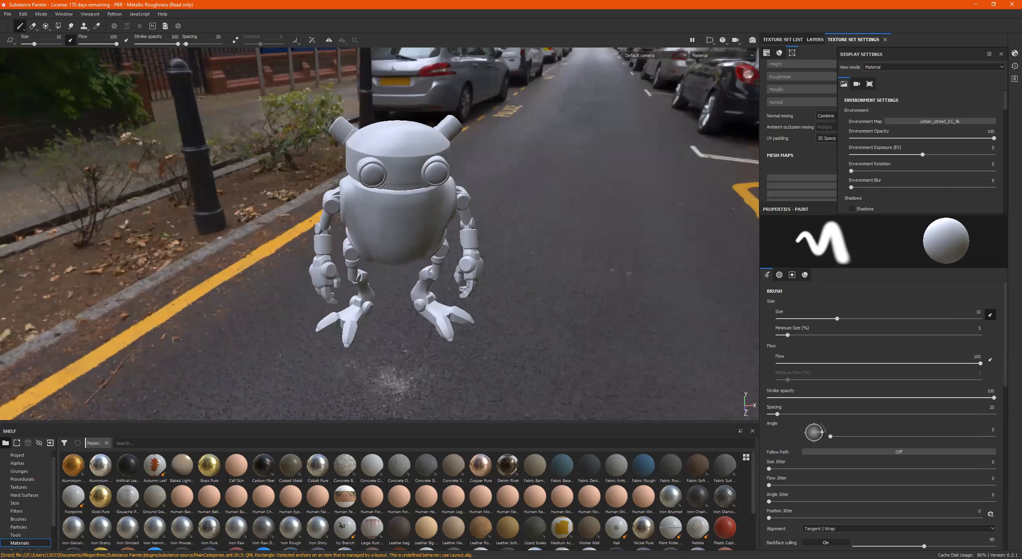
{"action": "mouse_move", "coordinate": [449, 250]}
{"action": "left_mouse_down", "text": "alt"}
{"action": "mouse_move", "coordinate": [443, 243]}
{"action": "mouse_move", "coordinate": [446, 257]}
{"action": "left_mouse_up", "text": "alt"}
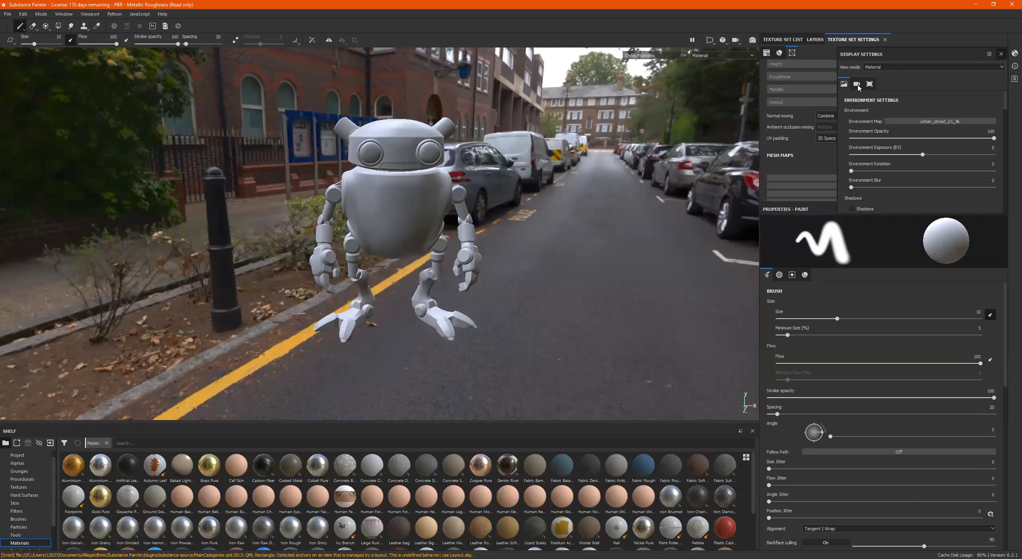
Review the layer stack and the texture set's UV tiles, and bring up the texture set settings.
{"action": "left_click", "coordinate": [817, 42]}
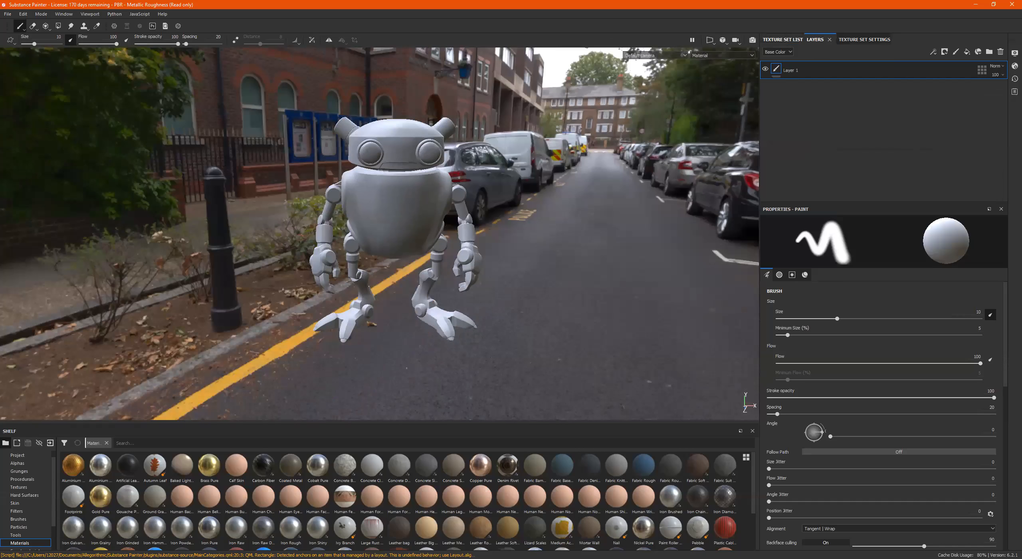
{"action": "left_click", "coordinate": [783, 39]}
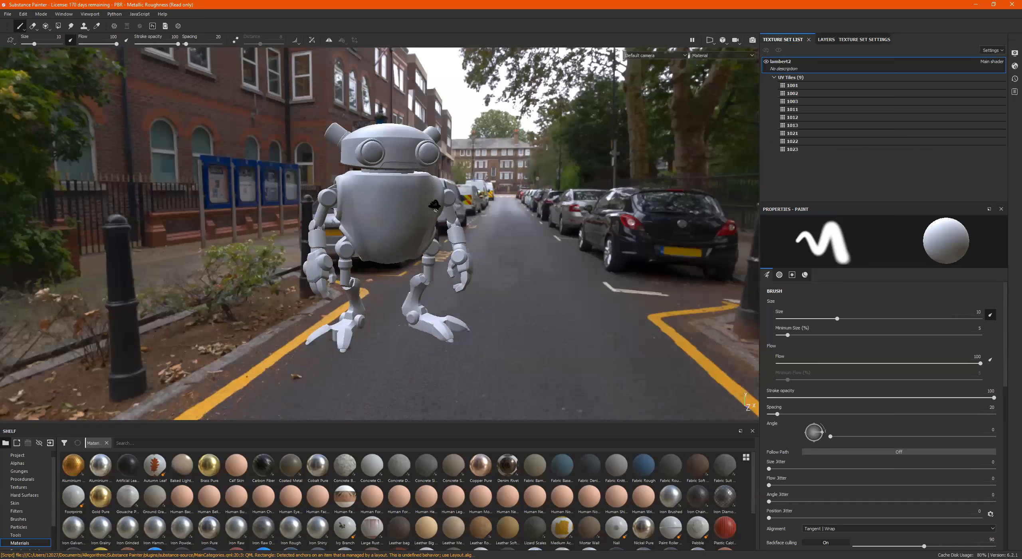
{"action": "left_click", "coordinate": [859, 42]}
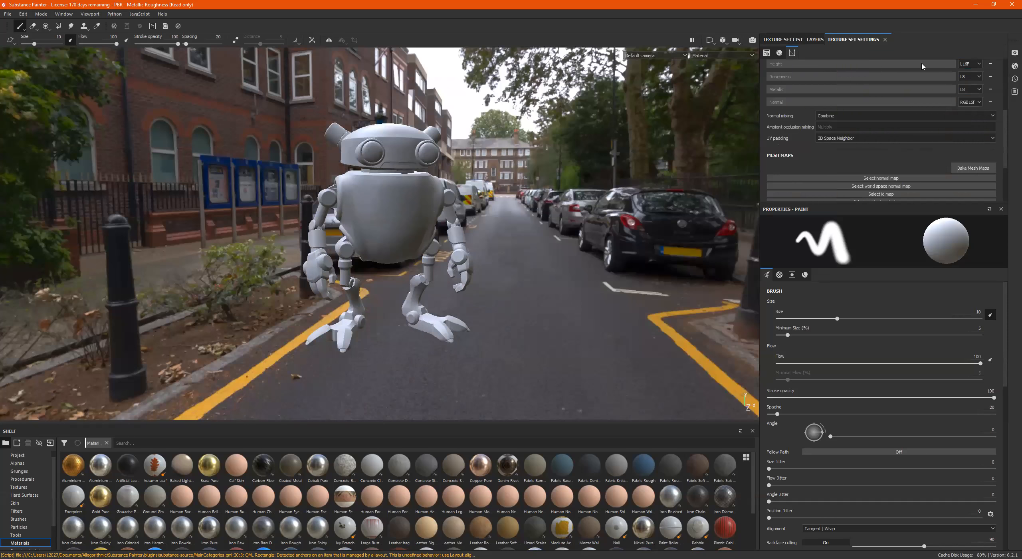
{"action": "left_click", "coordinate": [973, 168]}
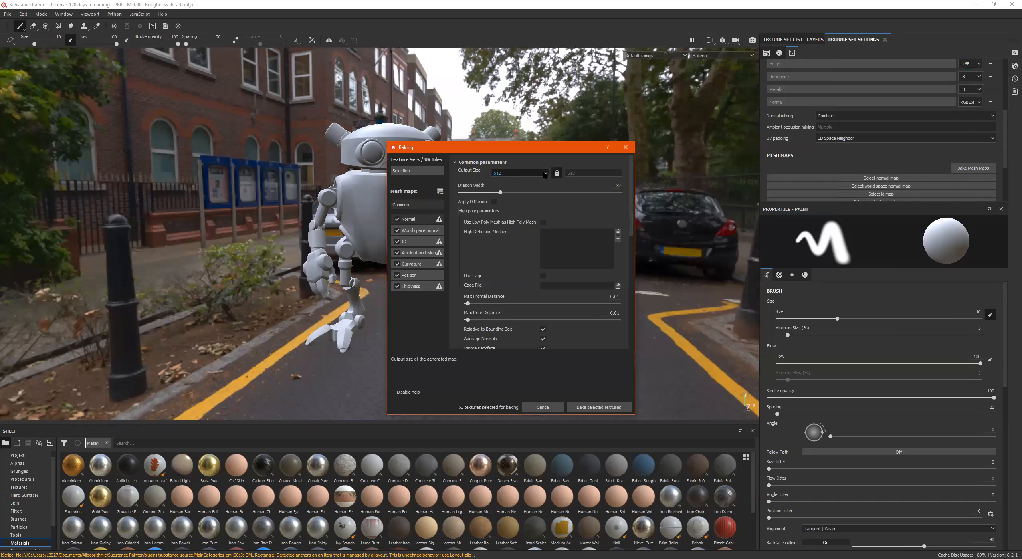
{"action": "left_click", "coordinate": [519, 216]}
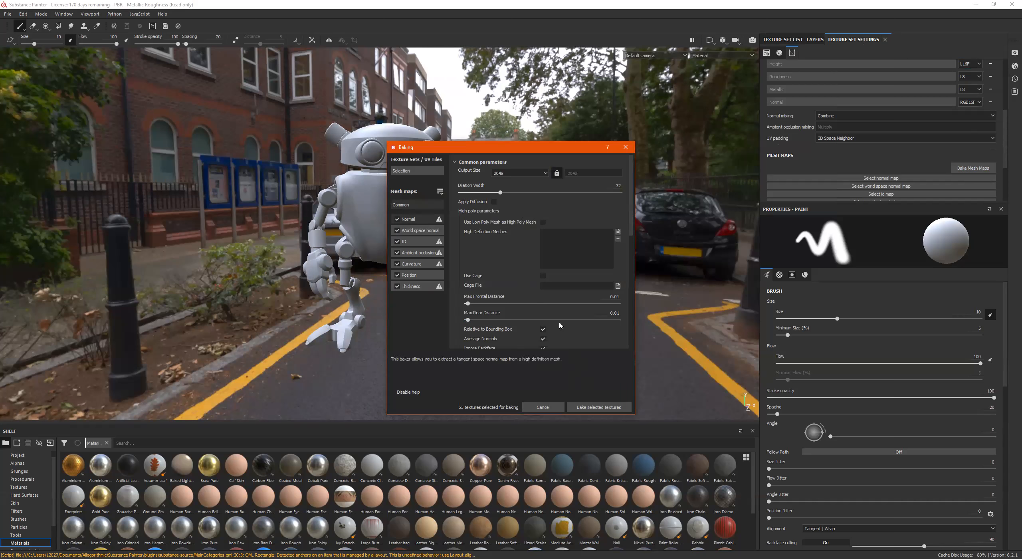
{"action": "left_click", "coordinate": [440, 193]}
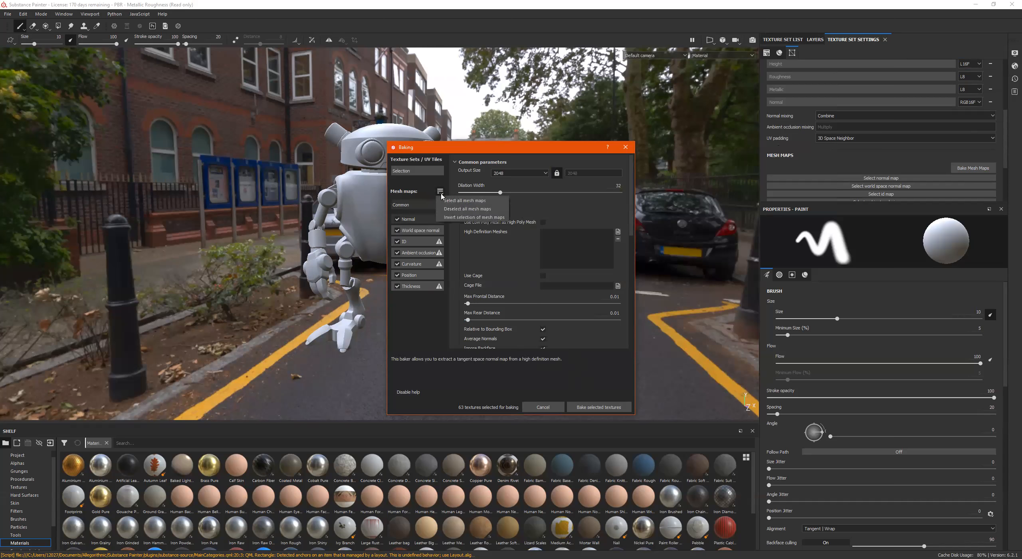
{"action": "left_click", "coordinate": [432, 172]}
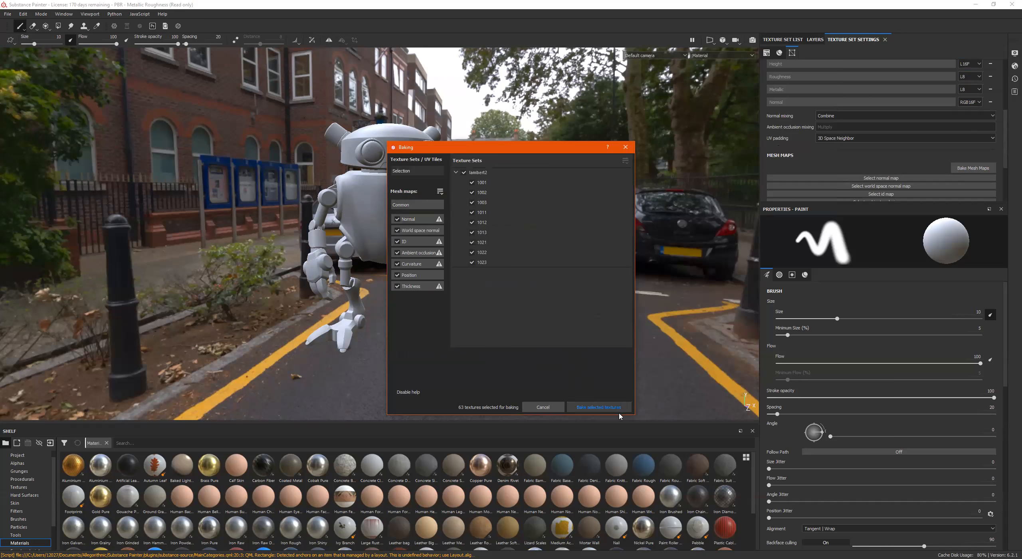
{"action": "left_click", "coordinate": [626, 147]}
Bake all the mesh maps for every UV tile with an output size of 2048.
{"action": "left_click", "coordinate": [973, 169]}
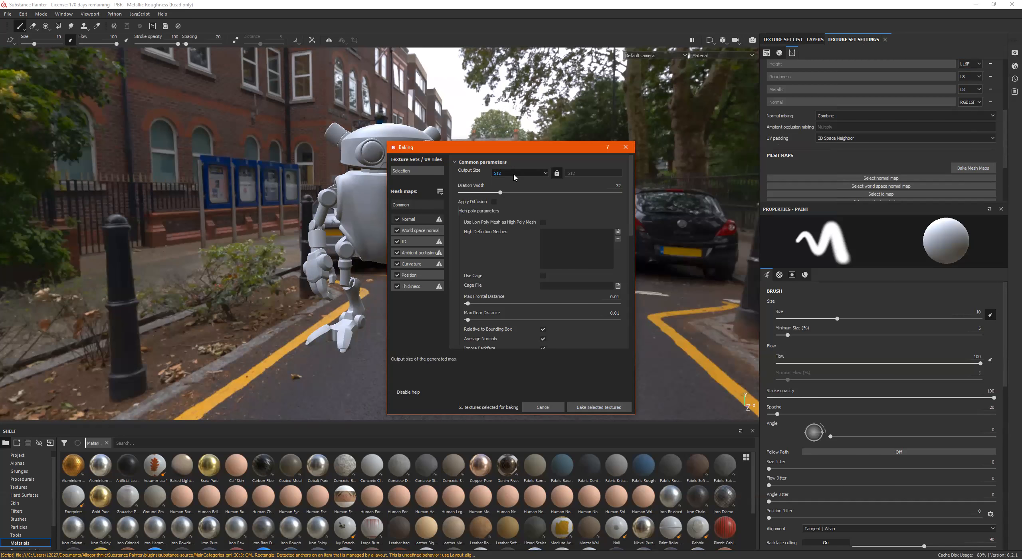
{"action": "left_click", "coordinate": [519, 173]}
{"action": "left_click", "coordinate": [515, 214]}
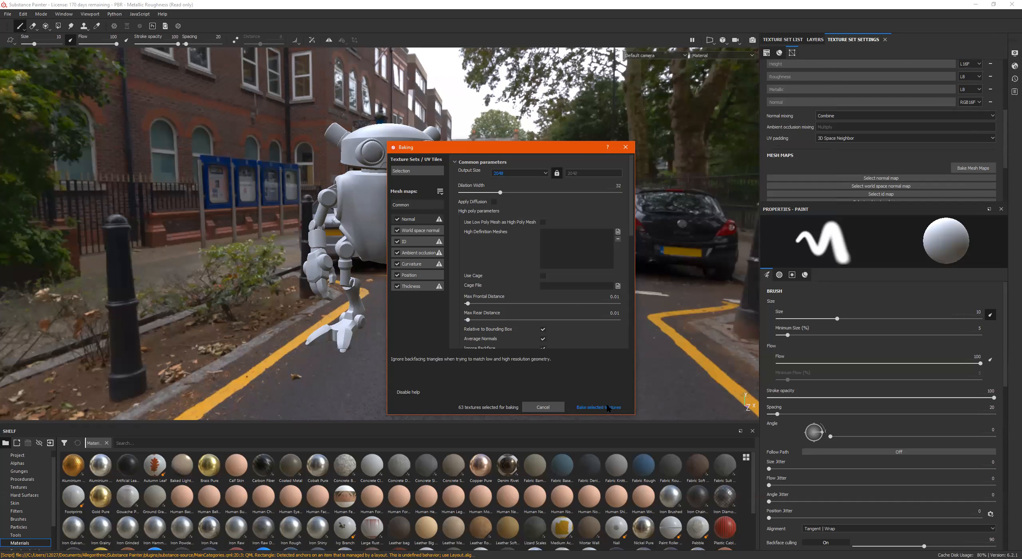
{"action": "left_click", "coordinate": [608, 408]}
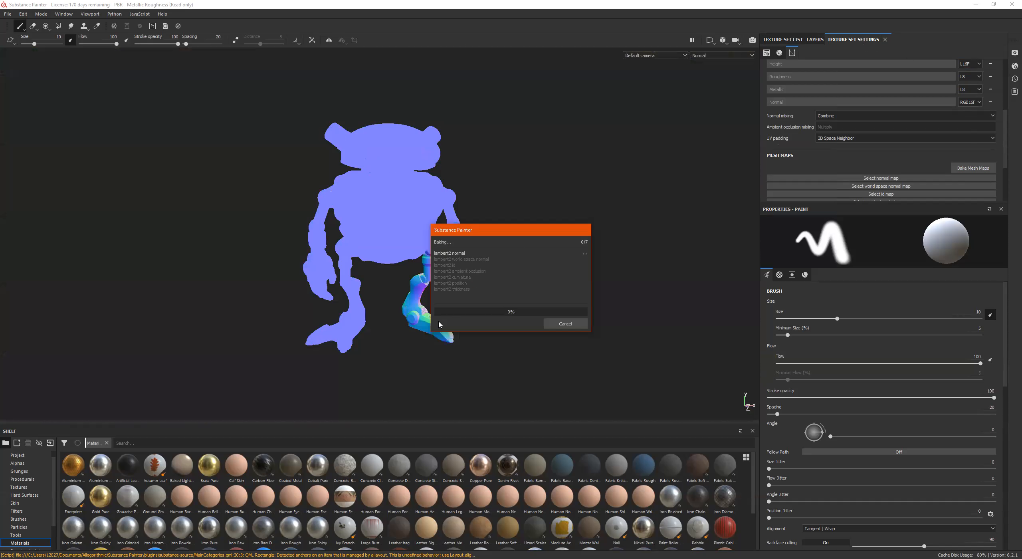
{"action": "left_click_drag", "start_coordinate": [483, 234], "coordinate": [610, 116]}
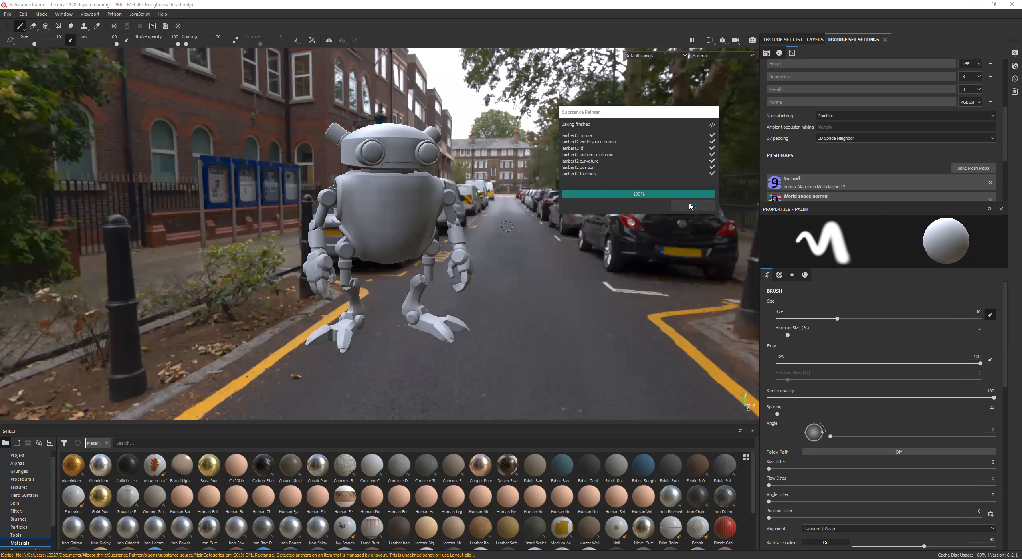
Examine the baked robot from several angles, check the texture set's UV tiles, and return to the layer stack.
{"action": "left_click_drag", "start_coordinate": [485, 198], "coordinate": [493, 223], "text": "alt"}
{"action": "middle_click_drag", "start_coordinate": [493, 224], "coordinate": [537, 278], "text": "alt"}
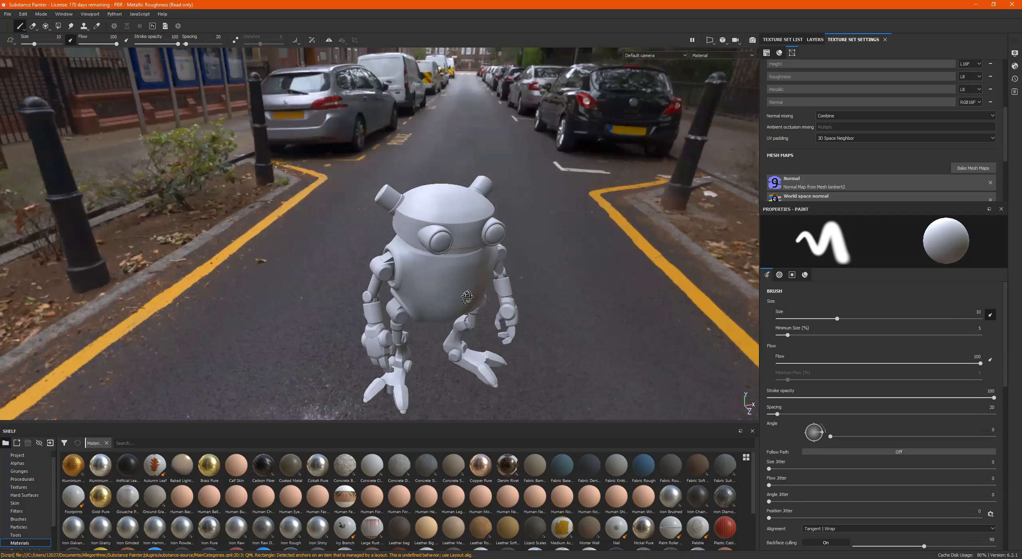
{"action": "left_click_drag", "start_coordinate": [537, 278], "coordinate": [537, 260], "text": "alt"}
{"action": "middle_click_drag", "start_coordinate": [537, 260], "coordinate": [543, 237], "text": "alt"}
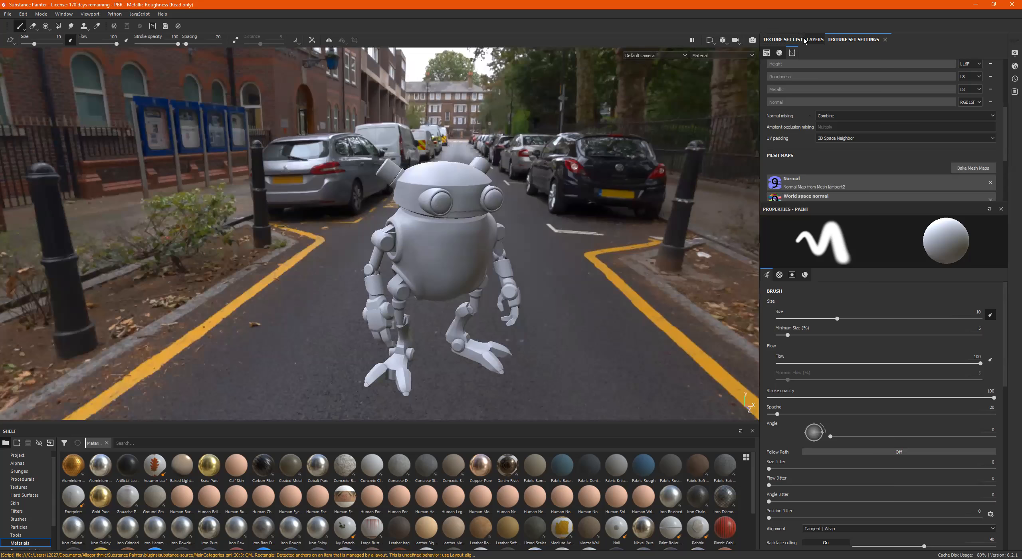
{"action": "left_click", "coordinate": [783, 39]}
{"action": "left_click_drag", "start_coordinate": [559, 168], "coordinate": [567, 170], "text": "alt"}
{"action": "middle_click_drag", "start_coordinate": [567, 171], "coordinate": [551, 147], "text": "alt"}
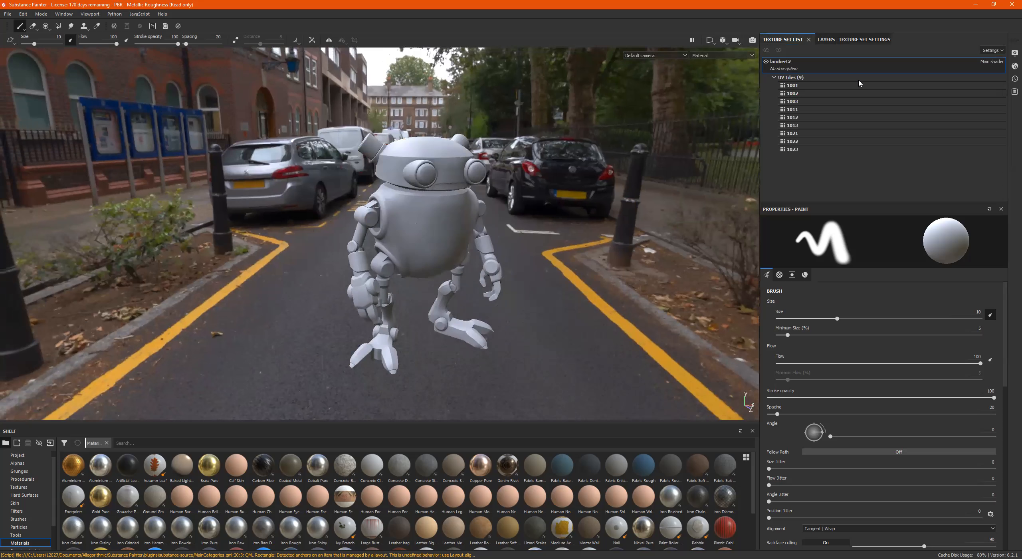
{"action": "left_click", "coordinate": [826, 40]}
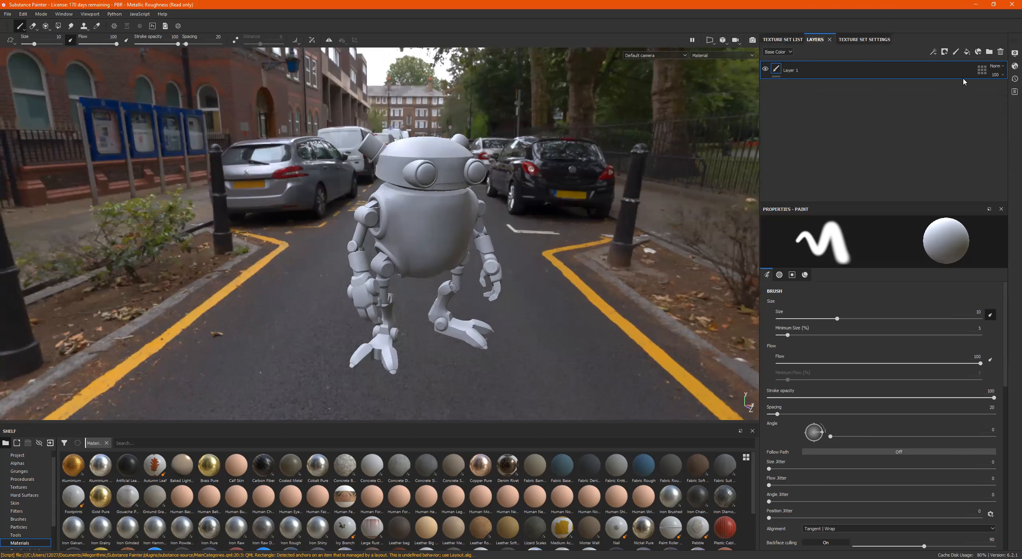
{"action": "mouse_move", "coordinate": [496, 212]}
{"action": "left_mouse_down", "text": "alt"}
{"action": "mouse_move", "coordinate": [485, 210]}
{"action": "mouse_move", "coordinate": [514, 218]}
{"action": "left_mouse_up", "text": "alt"}
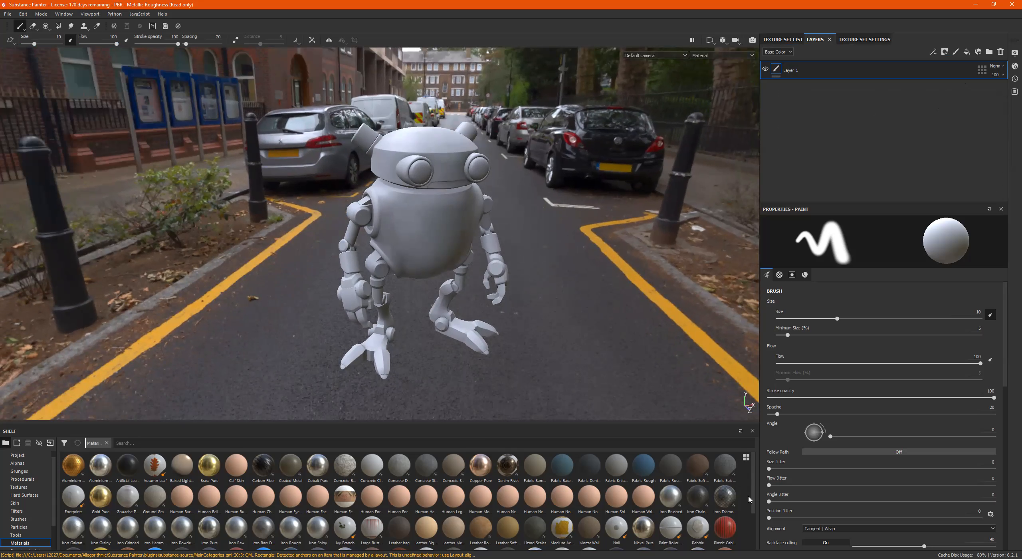
{"action": "left_click_drag", "start_coordinate": [653, 305], "coordinate": [567, 362], "text": "alt"}
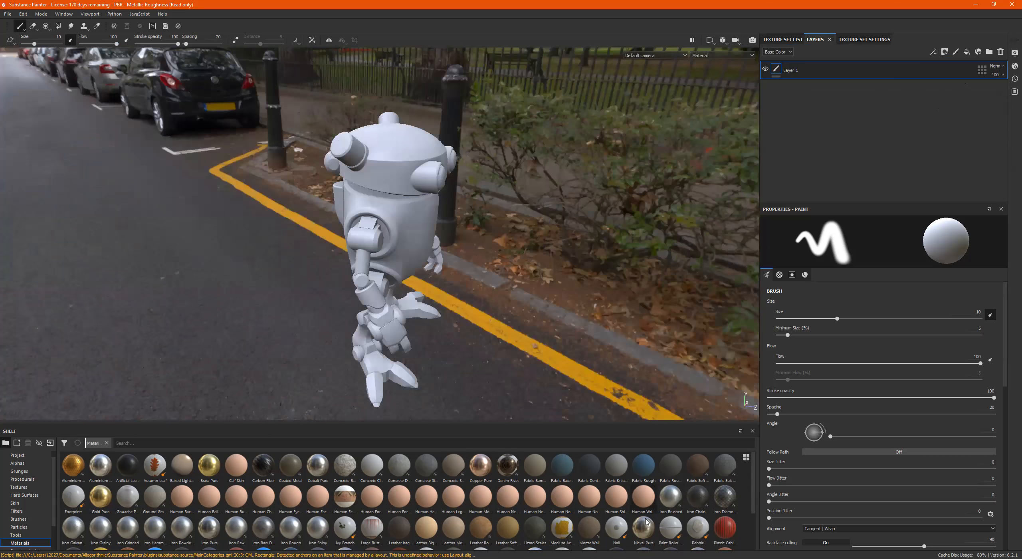
Try adding the blue Plastic Matte material to the layer stack above Layer 1, and undo it.
{"action": "scroll", "coordinate": [647, 520], "scroll_direction": "down", "scroll_amount": 3}
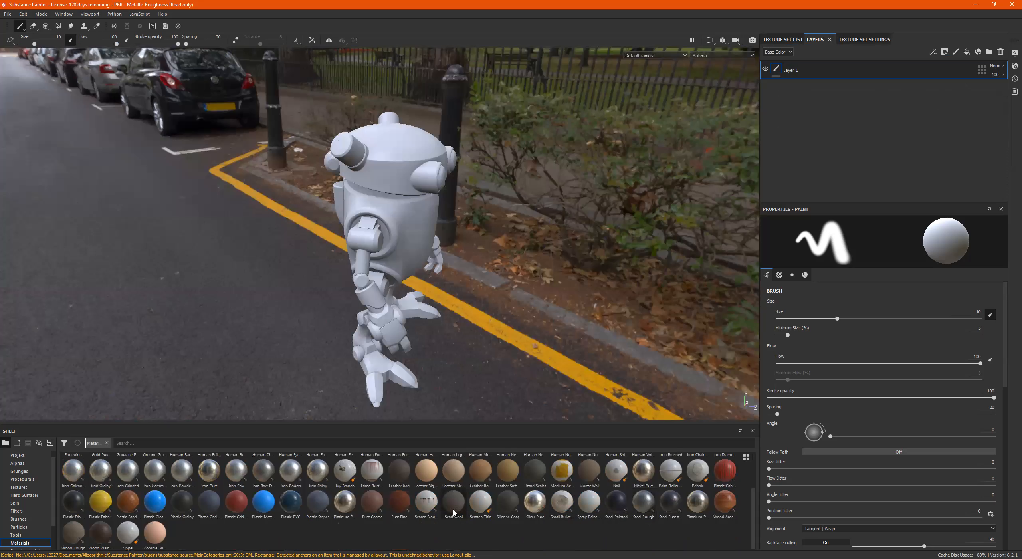
{"action": "left_click_drag", "start_coordinate": [260, 508], "coordinate": [823, 68]}
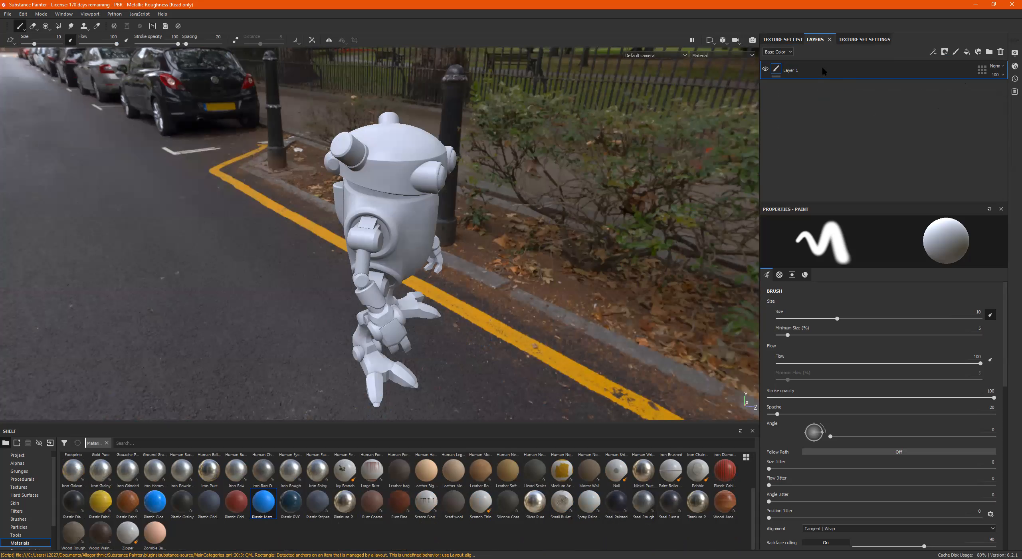
{"action": "left_click_drag", "start_coordinate": [516, 209], "coordinate": [501, 170], "text": "alt"}
{"action": "scroll", "coordinate": [491, 199], "scroll_direction": "up", "scroll_amount": 2}
{"action": "key", "text": "ctrl+z"}
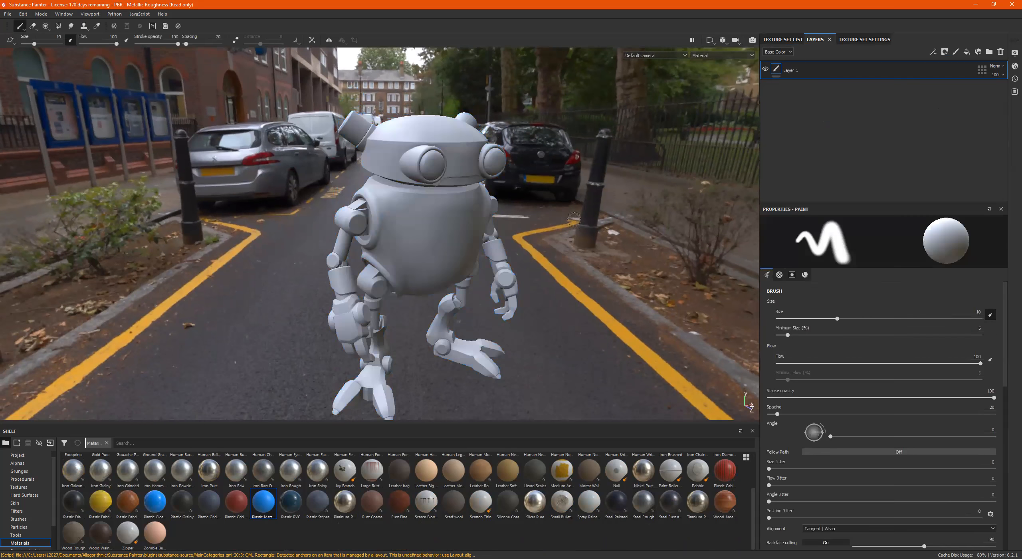
Search the shelf's materials for "CAR".
{"action": "left_click", "coordinate": [391, 444]}
{"action": "type", "text": "CA"}
{"action": "key", "text": "BackSpace"}
{"action": "key", "text": "BackSpace"}
{"action": "left_click", "coordinate": [391, 443]}
{"action": "type", "text": "CAR"}
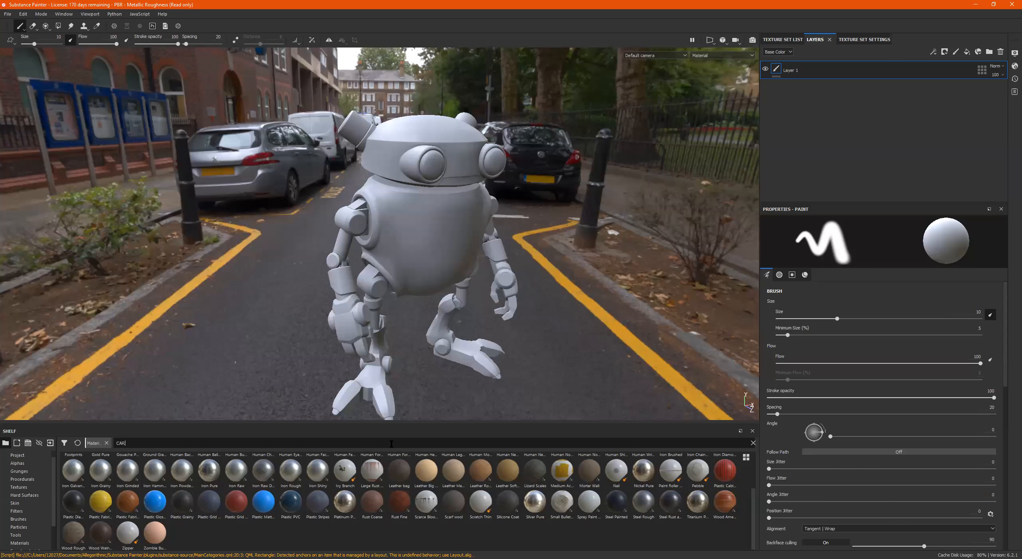
Remove the Materials filter from the shelf search and search the whole shelf for "PAINT".
{"action": "left_click", "coordinate": [107, 443]}
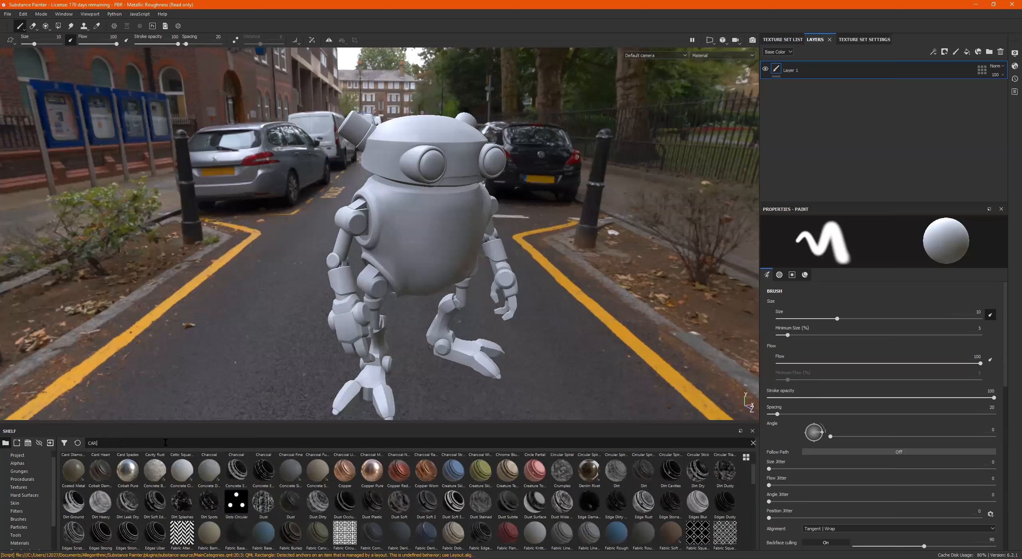
{"action": "key", "text": "BackSpace"}
{"action": "key", "text": "BackSpace"}
{"action": "type", "text": "PAINT"}
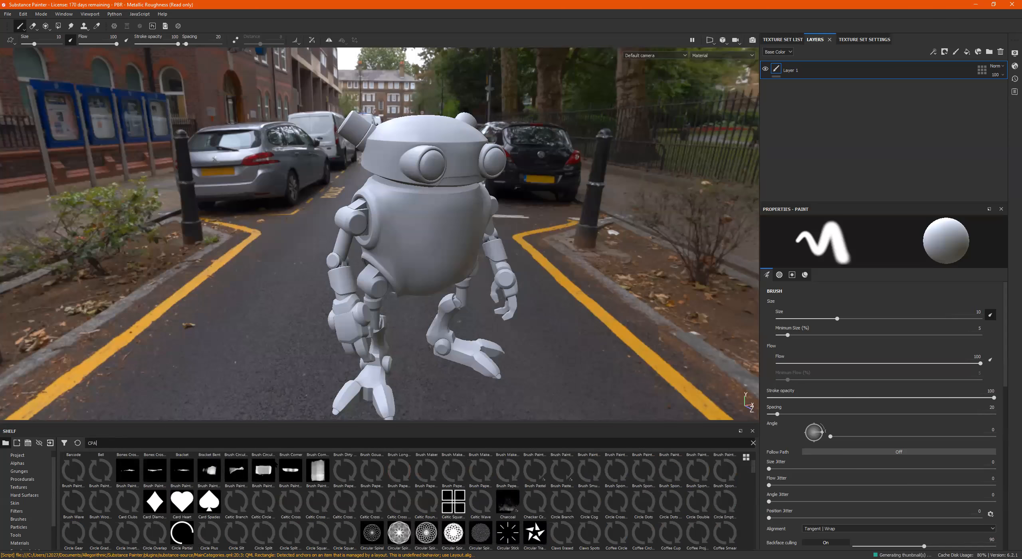
{"action": "key", "text": "BackSpace"}
{"action": "key", "text": "BackSpace"}
{"action": "key", "text": "BackSpace"}
{"action": "key", "text": "BackSpace"}
{"action": "key", "text": "BackSpace"}
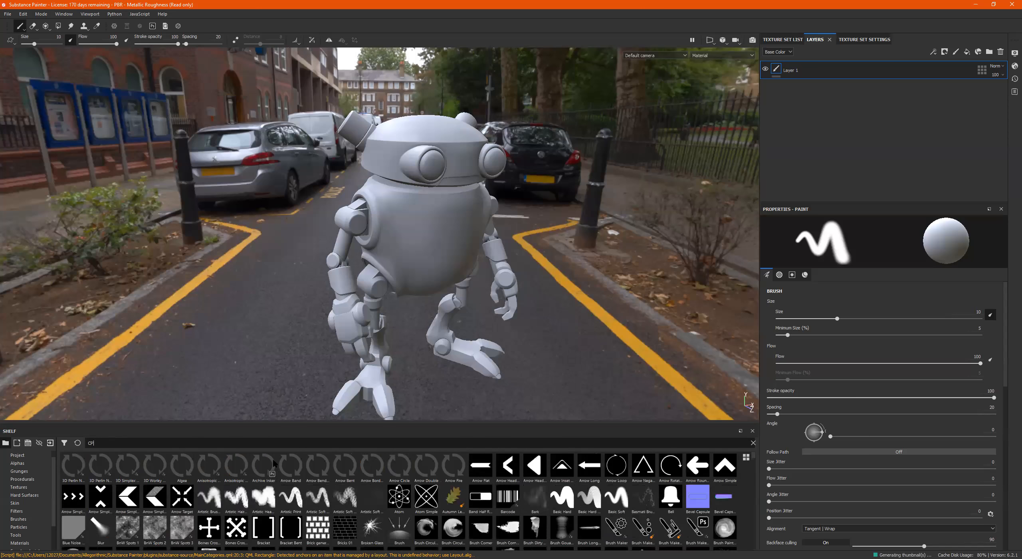
{"action": "type", "text": "PAINT"}
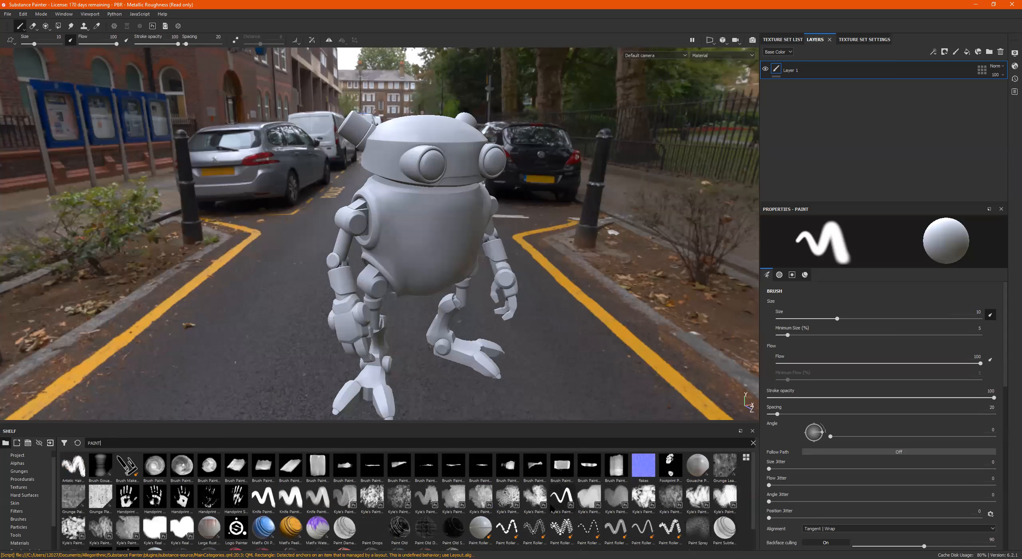
{"action": "scroll", "coordinate": [546, 508], "scroll_direction": "down", "scroll_amount": 1}
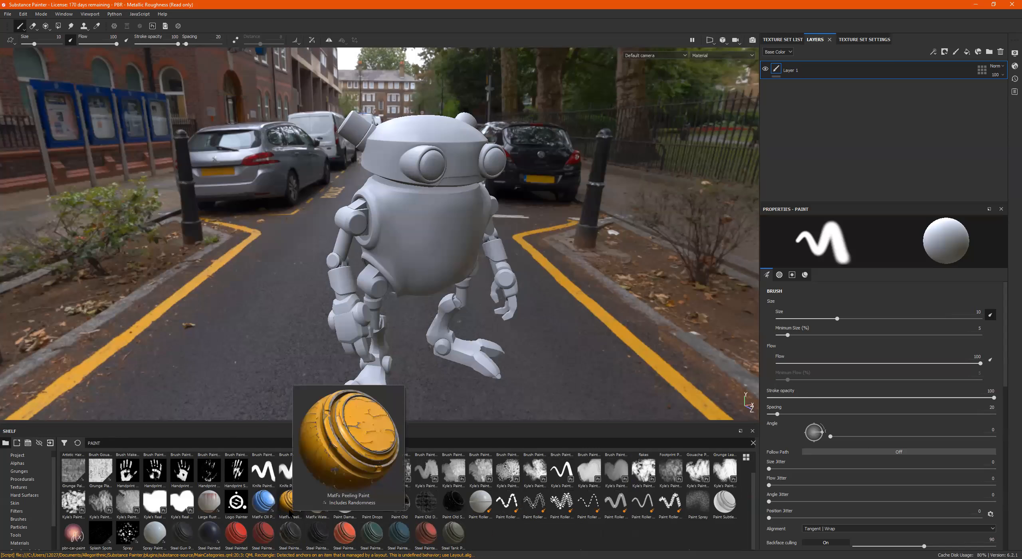
Try adding the MatFx Peeling Paint filter to the layer stack above Layer 1, and undo it.
{"action": "mouse_move", "coordinate": [293, 508]}
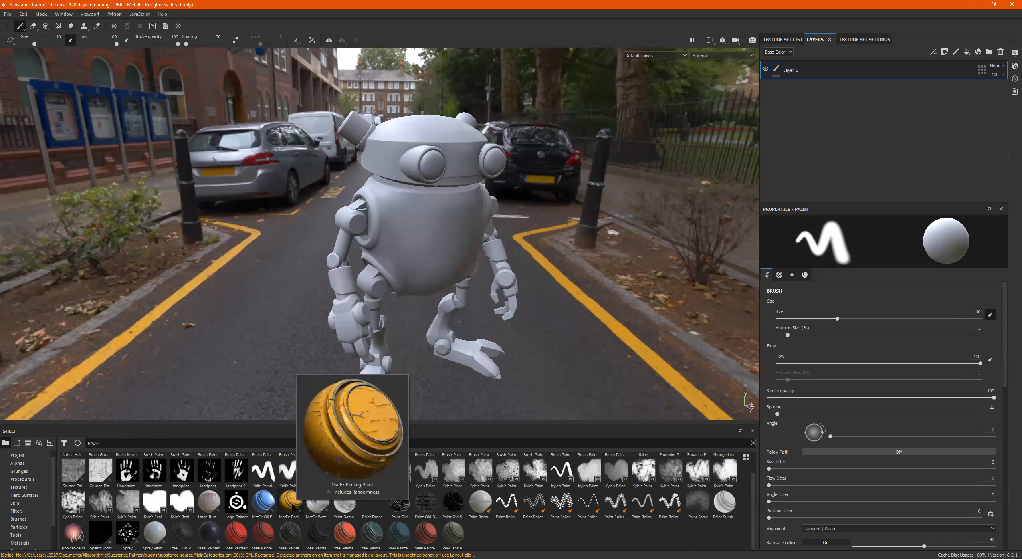
{"action": "left_click_drag", "start_coordinate": [292, 508], "coordinate": [806, 64]}
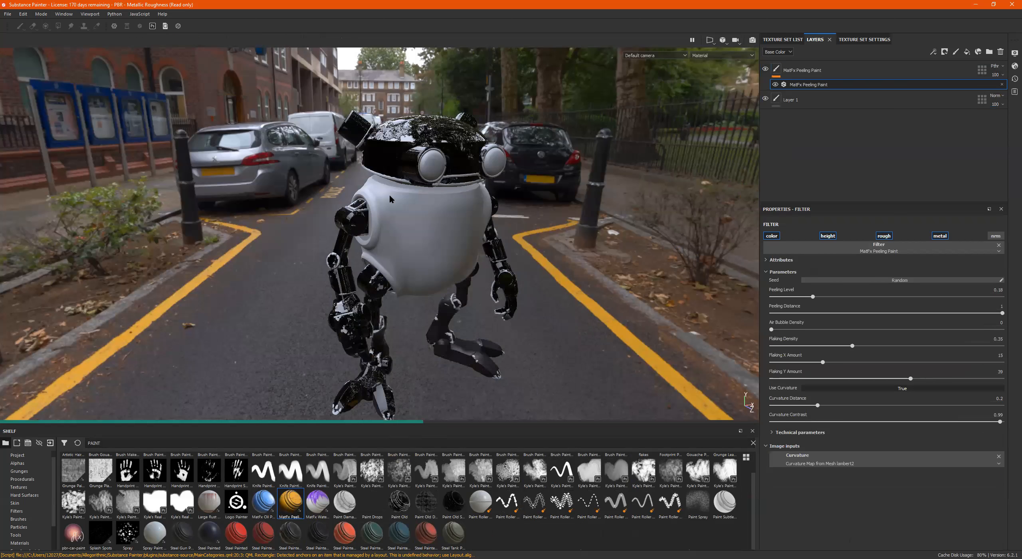
{"action": "left_click_drag", "start_coordinate": [419, 280], "coordinate": [333, 244], "text": "alt"}
{"action": "left_click_drag", "start_coordinate": [422, 255], "coordinate": [379, 270], "text": "alt"}
{"action": "key", "text": "ctrl+z"}
{"action": "left_click_drag", "start_coordinate": [445, 254], "coordinate": [363, 279], "text": "alt"}
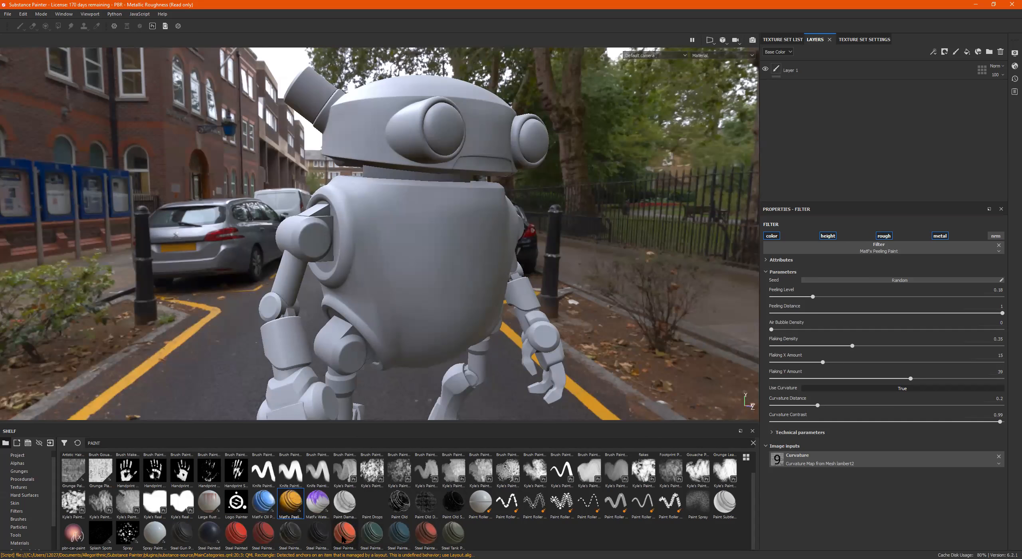
Add the Steel Painted Scraped Dirty smart material above Layer 1 and look over the coated robot.
{"action": "mouse_move", "coordinate": [343, 538]}
{"action": "left_mouse_down"}
{"action": "mouse_move", "coordinate": [818, 167]}
{"action": "mouse_move", "coordinate": [867, 80]}
{"action": "mouse_move", "coordinate": [837, 75]}
{"action": "left_mouse_up"}
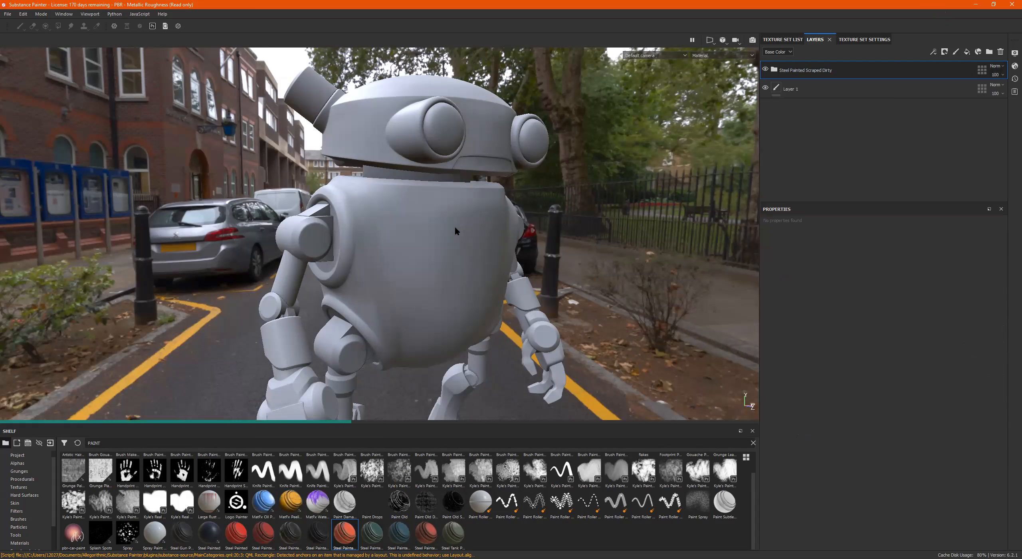
{"action": "left_click_drag", "start_coordinate": [432, 236], "coordinate": [429, 164], "text": "alt"}
{"action": "middle_click_drag", "start_coordinate": [429, 164], "coordinate": [382, 175], "text": "alt"}
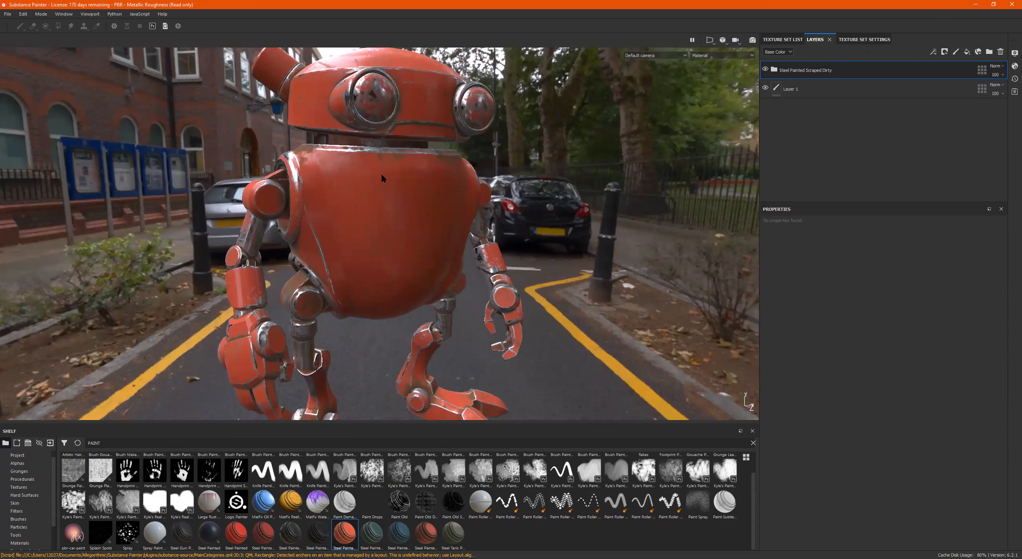
{"action": "left_click_drag", "start_coordinate": [382, 178], "coordinate": [445, 218], "text": "alt"}
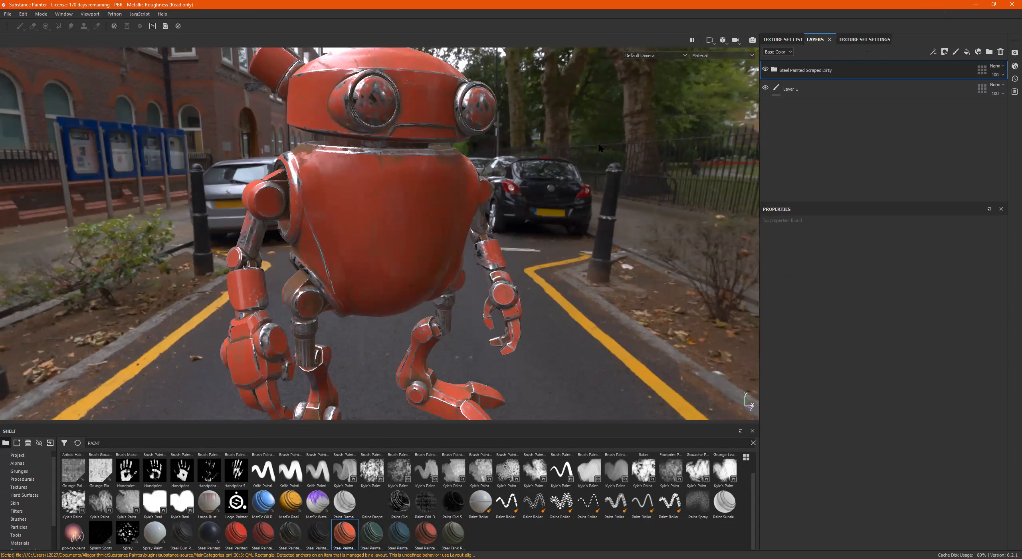
Open the UV tile mask of the Steel Painted Scraped Dirty folder and try excluding the torso's tile 1003.
{"action": "left_click", "coordinate": [983, 70]}
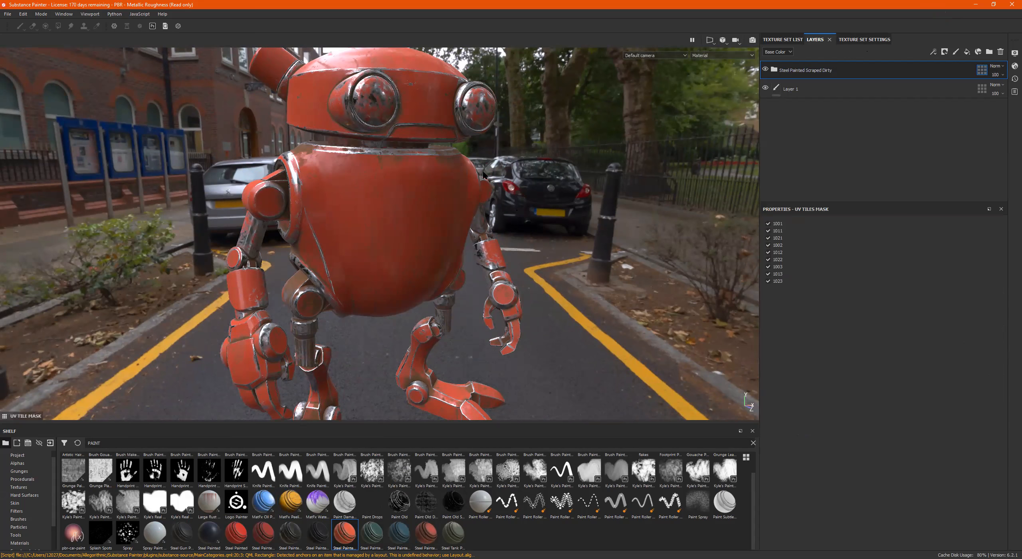
{"action": "left_click", "coordinate": [413, 211]}
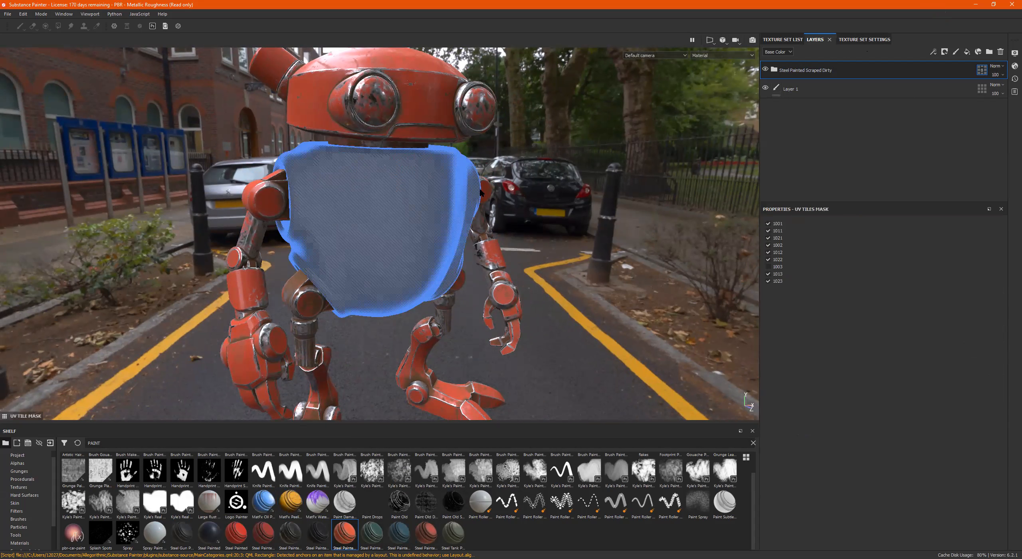
{"action": "left_click", "coordinate": [423, 205]}
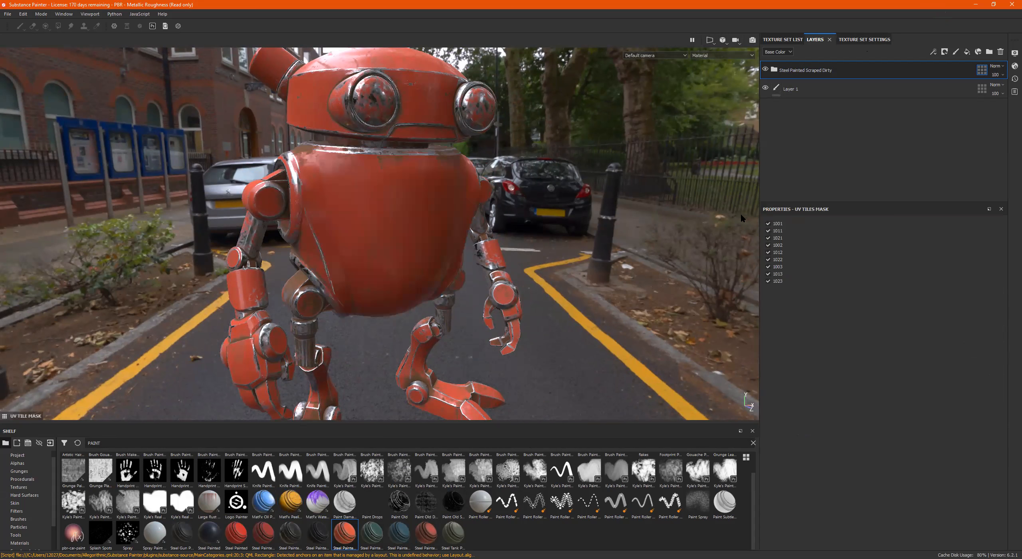
{"action": "left_click", "coordinate": [420, 228]}
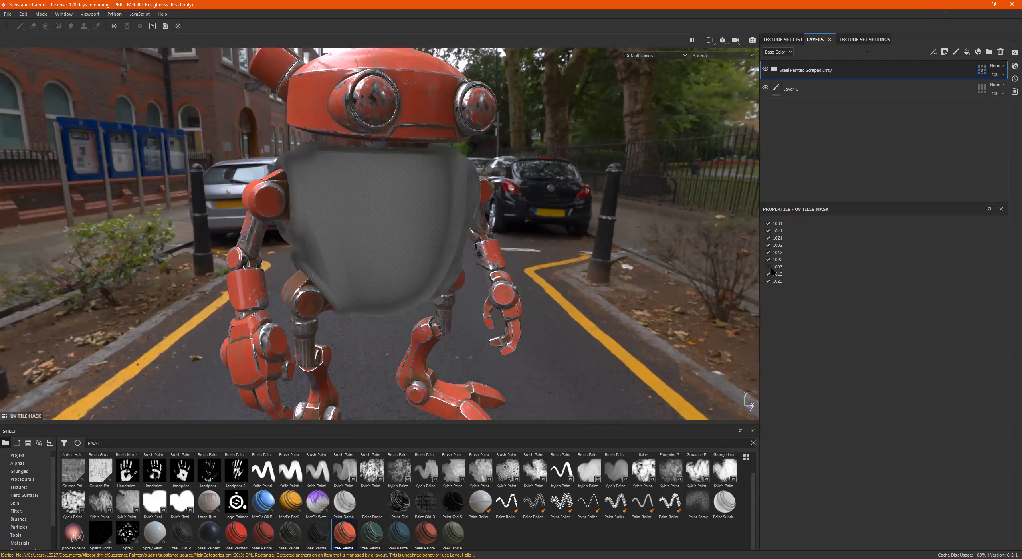
Limit the folder's UV tile mask to tile 1003, excluding all other tiles so the material covers only the torso.
{"action": "left_click_drag", "start_coordinate": [317, 220], "coordinate": [524, 220], "text": "alt"}
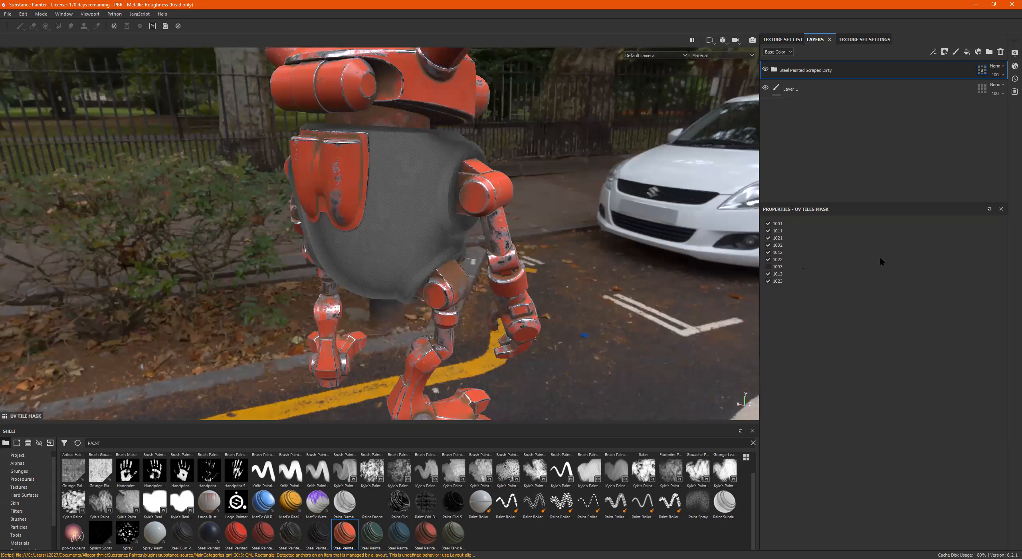
{"action": "left_click", "coordinate": [776, 274]}
{"action": "left_click", "coordinate": [773, 281]}
{"action": "left_click", "coordinate": [769, 267]}
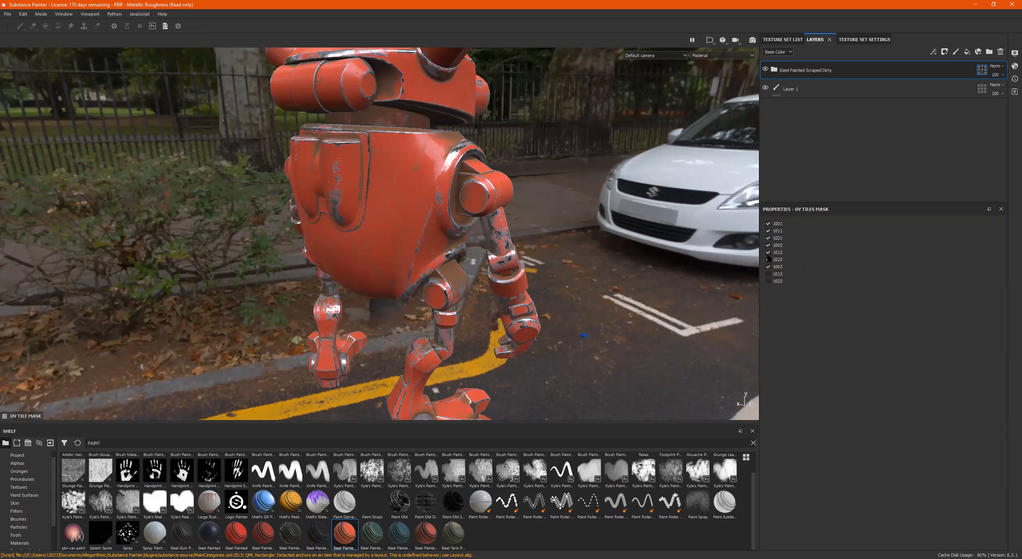
{"action": "left_click", "coordinate": [769, 259]}
{"action": "left_click", "coordinate": [769, 253]}
{"action": "left_click", "coordinate": [769, 245]}
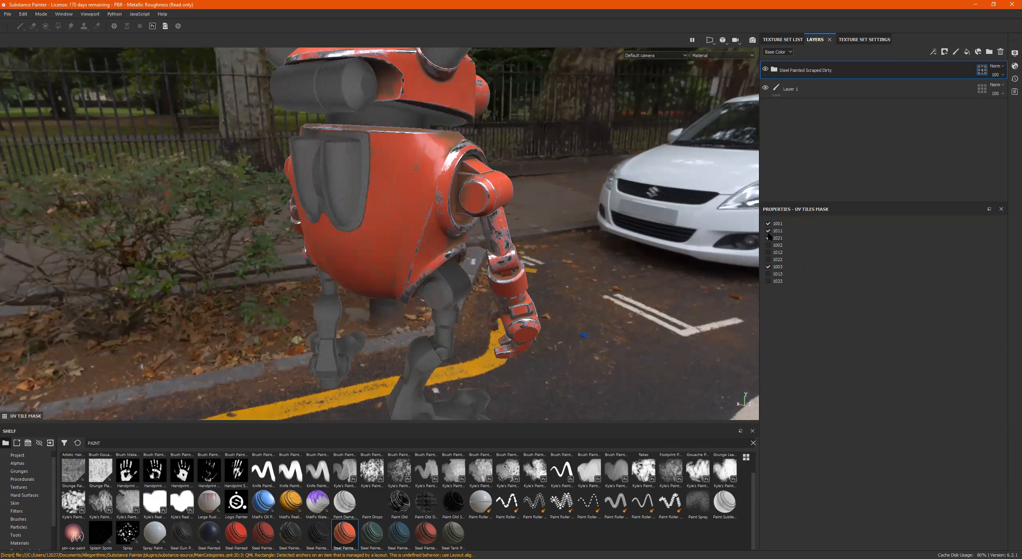
{"action": "left_click", "coordinate": [769, 238]}
{"action": "left_click", "coordinate": [768, 231]}
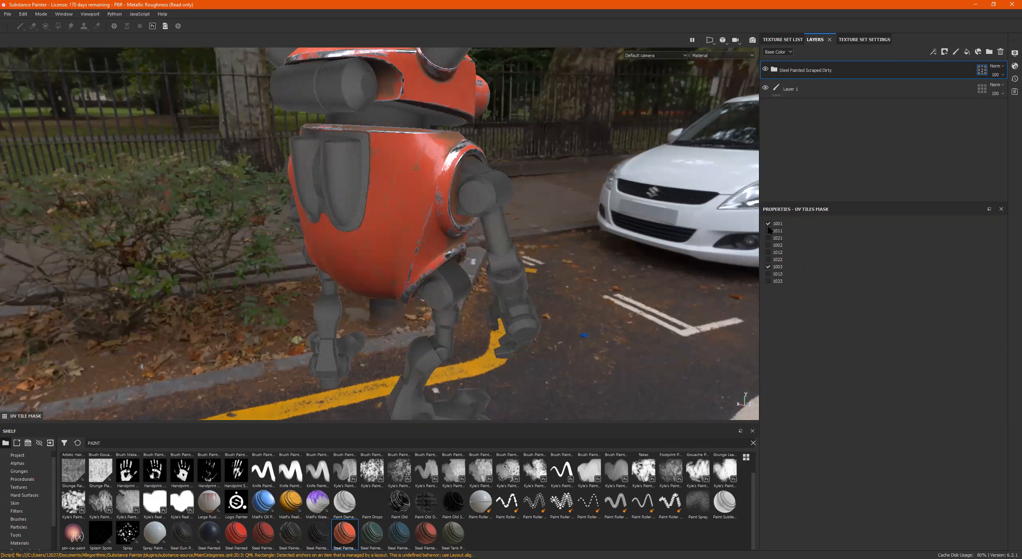
{"action": "left_click", "coordinate": [769, 224]}
{"action": "left_click_drag", "start_coordinate": [473, 204], "coordinate": [172, 194], "text": "alt"}
{"action": "left_click_drag", "start_coordinate": [584, 208], "coordinate": [661, 222], "text": "alt"}
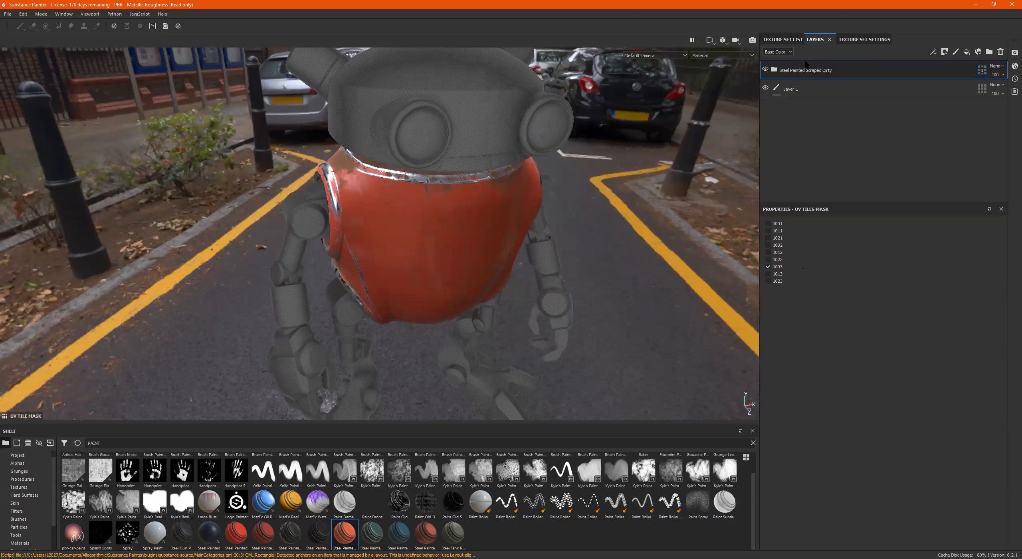
Expand the Steel Painted Scraped Dirty folder and set its Paint layer's base color to light blue, about RGB 0.474, 0.708, 0.831.
{"action": "left_click", "coordinate": [773, 64]}
{"action": "left_click", "coordinate": [831, 171]}
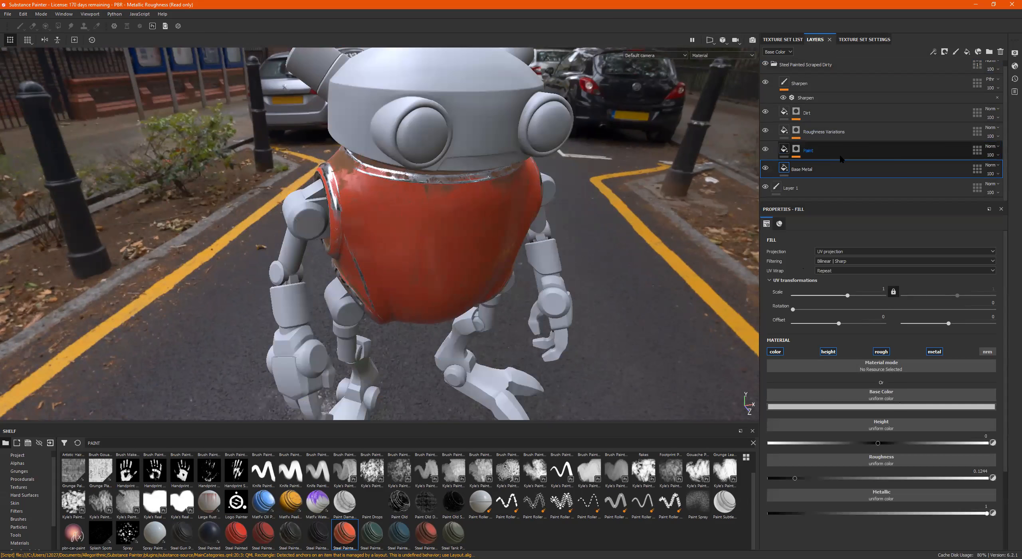
{"action": "left_click", "coordinate": [784, 150]}
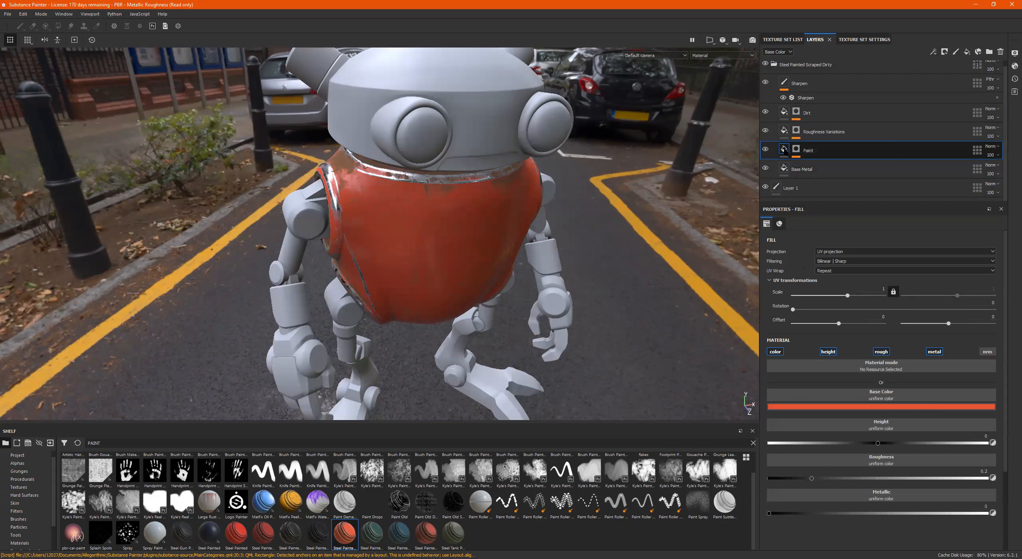
{"action": "left_click", "coordinate": [881, 408]}
{"action": "left_click_drag", "start_coordinate": [919, 413], "coordinate": [1021, 311]}
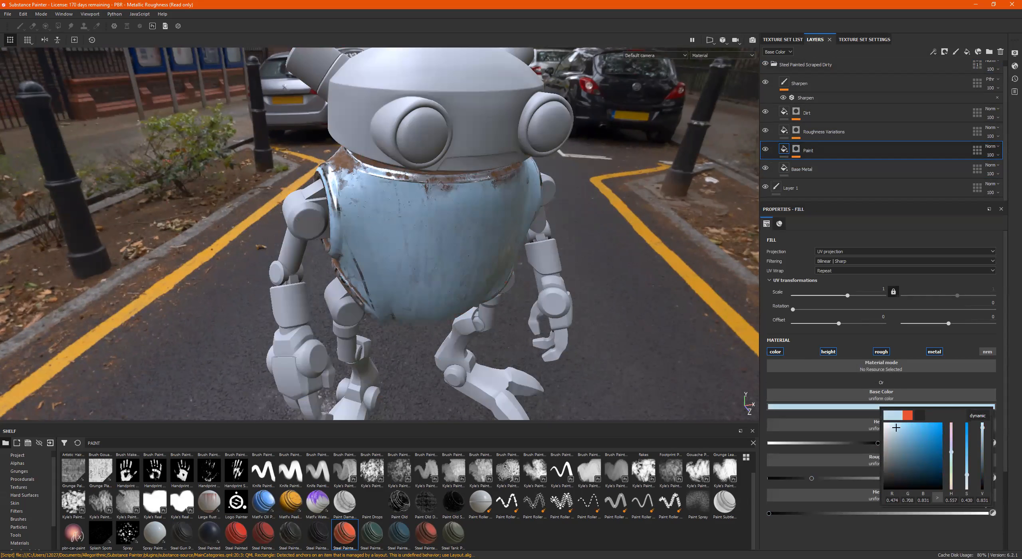
{"action": "mouse_move", "coordinate": [897, 428]}
{"action": "left_mouse_down"}
{"action": "mouse_move", "coordinate": [908, 440]}
{"action": "mouse_move", "coordinate": [897, 428]}
{"action": "left_mouse_up"}
{"action": "left_click_drag", "start_coordinate": [437, 213], "coordinate": [445, 205], "text": "alt"}
{"action": "right_click_drag", "start_coordinate": [403, 227], "coordinate": [399, 234], "text": "alt"}
{"action": "middle_click_drag", "start_coordinate": [459, 236], "coordinate": [452, 207], "text": "alt"}
{"action": "scroll", "coordinate": [843, 82], "scroll_direction": "up", "scroll_amount": 1}
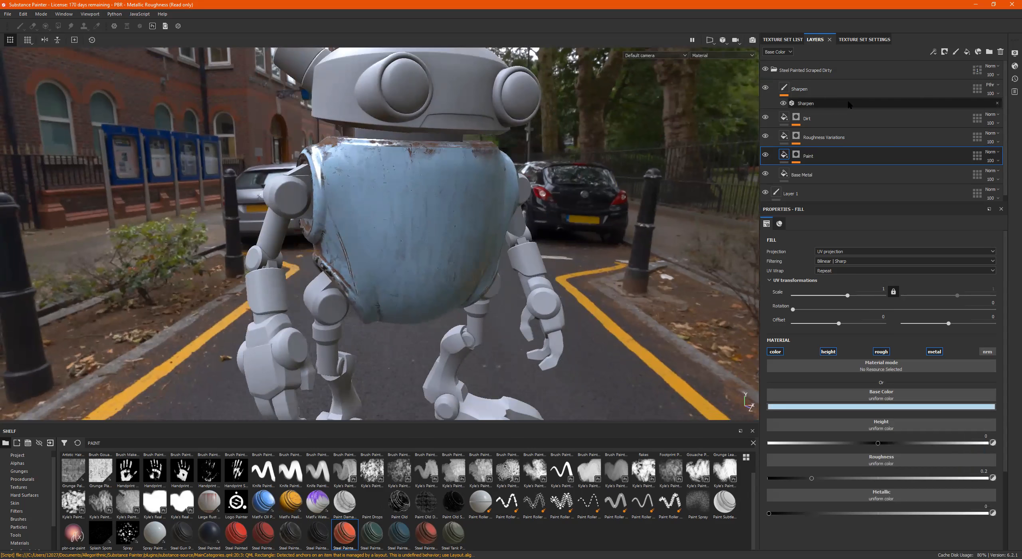
Collapse and expand the Steel Painted Scraped Dirty folder to review its structure, and check the material's shelf preview.
{"action": "left_click", "coordinate": [774, 71]}
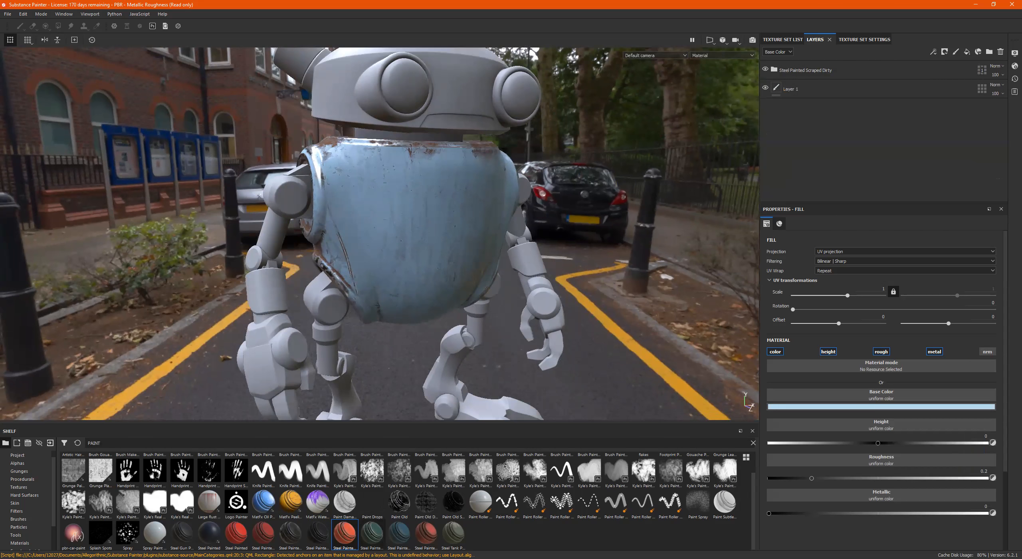
{"action": "left_click", "coordinate": [774, 71]}
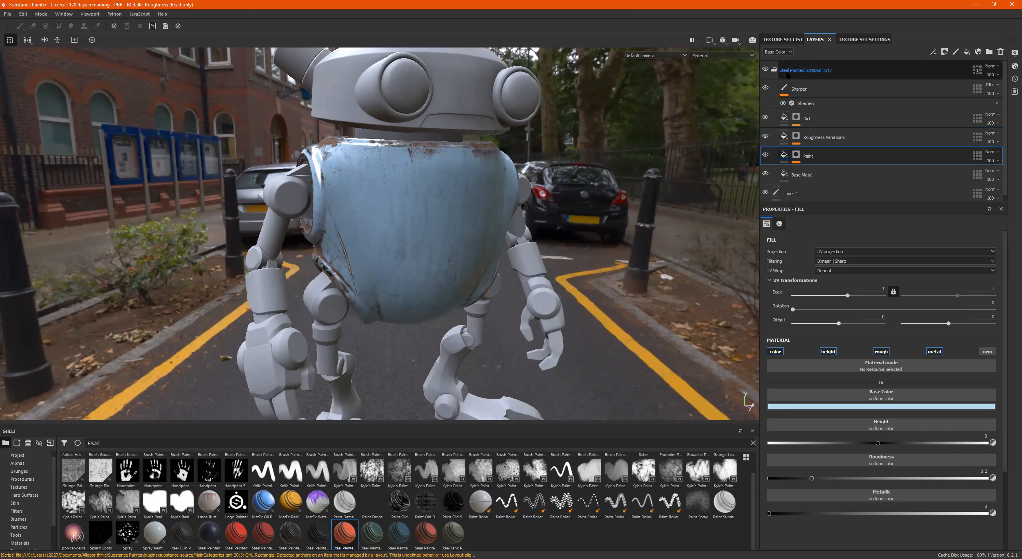
{"action": "left_click", "coordinate": [774, 71]}
{"action": "left_click", "coordinate": [774, 71]}
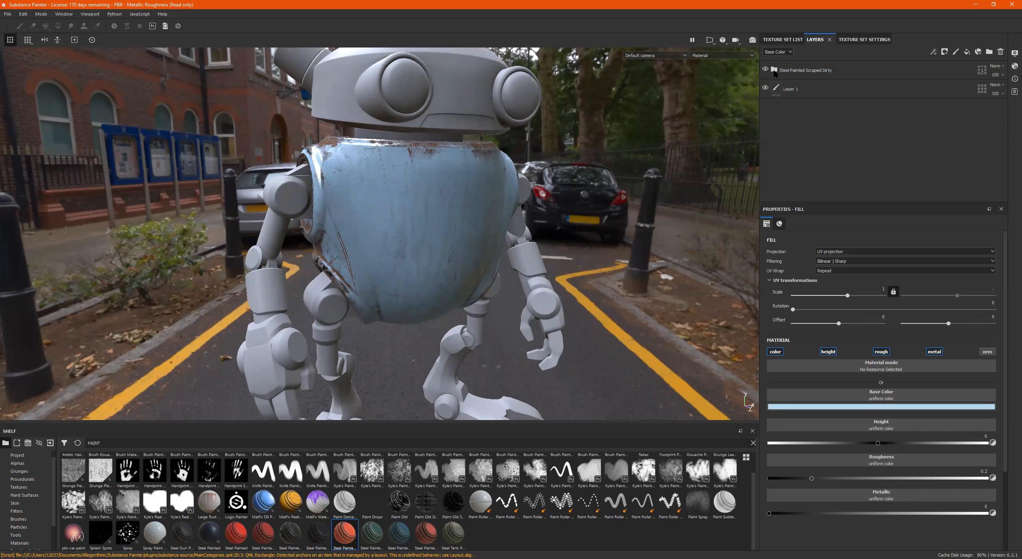
{"action": "left_click", "coordinate": [774, 71]}
{"action": "mouse_move", "coordinate": [342, 539]}
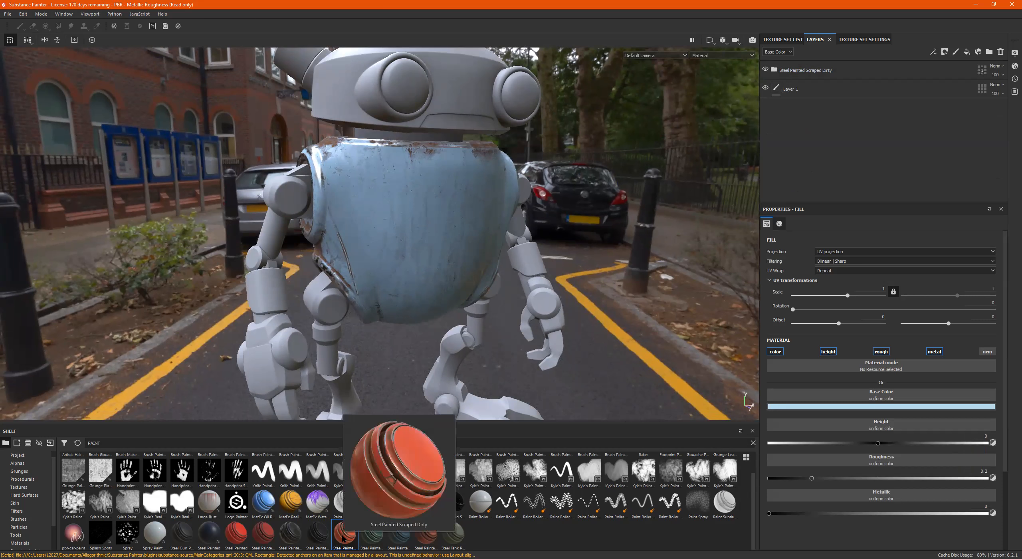
{"action": "left_click_drag", "start_coordinate": [481, 187], "coordinate": [352, 167], "text": "alt"}
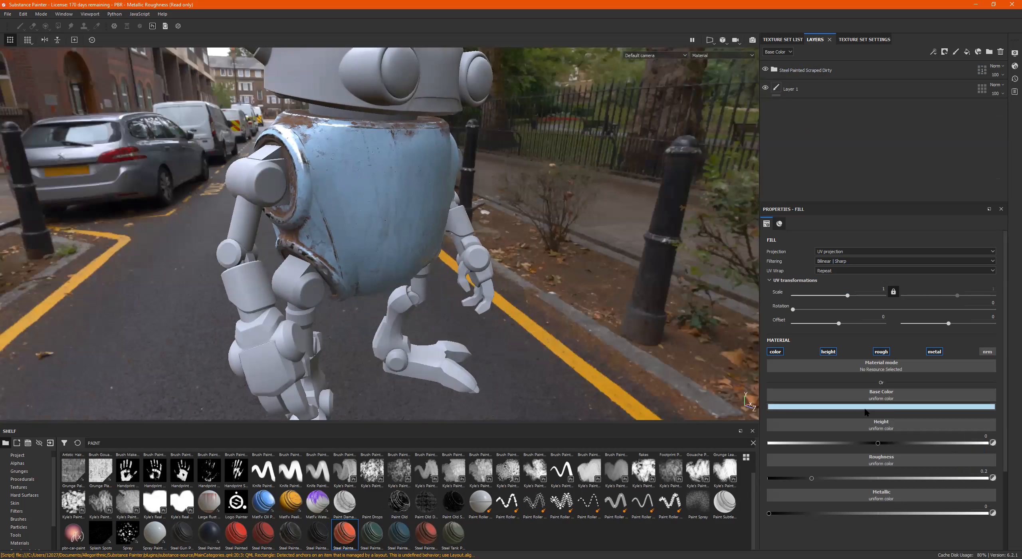
Expand the material folder and toggle the Base Metal and Paint layers' visibility to examine what each contributes.
{"action": "left_click", "coordinate": [774, 70]}
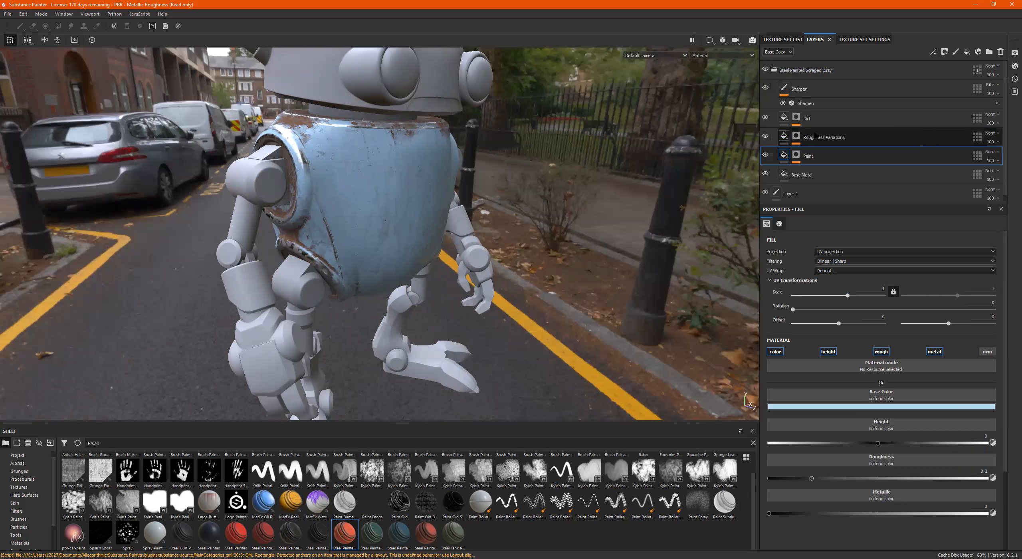
{"action": "left_click", "coordinate": [787, 174]}
{"action": "left_click", "coordinate": [764, 175]}
{"action": "left_click", "coordinate": [764, 175]}
{"action": "left_click", "coordinate": [764, 174]}
{"action": "left_click", "coordinate": [764, 175]}
{"action": "left_click", "coordinate": [764, 175]}
{"action": "left_click", "coordinate": [764, 175]}
{"action": "left_click", "coordinate": [766, 156]}
{"action": "left_click", "coordinate": [765, 156]}
{"action": "left_click", "coordinate": [766, 156]}
{"action": "left_click", "coordinate": [765, 156]}
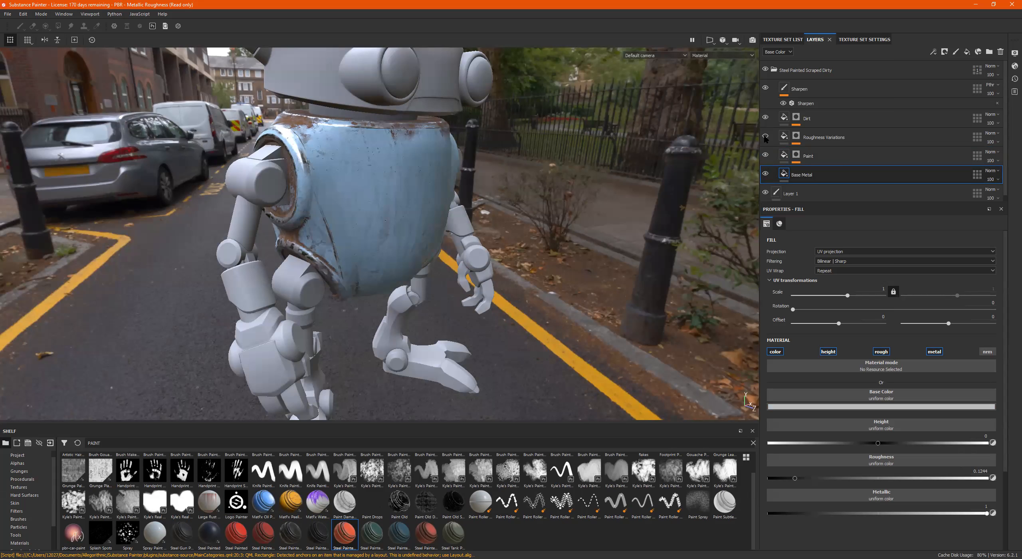
Inspect the torso around the shoulder and neck up close while toggling the Dirt layer's visibility.
{"action": "left_click_drag", "start_coordinate": [267, 134], "coordinate": [376, 147], "text": "alt"}
{"action": "right_click_drag", "start_coordinate": [379, 192], "coordinate": [459, 182], "text": "alt"}
{"action": "left_click_drag", "start_coordinate": [460, 182], "coordinate": [472, 145], "text": "alt"}
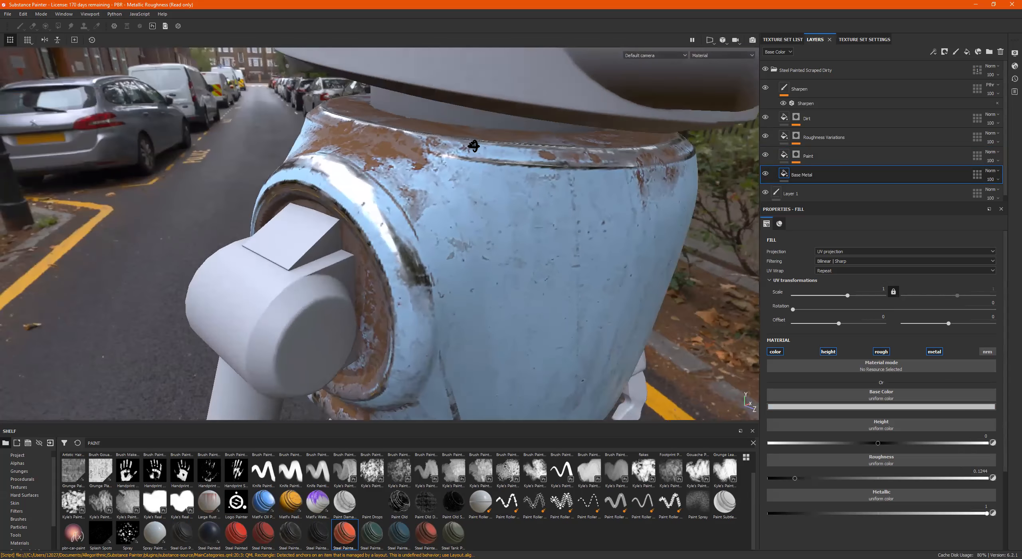
{"action": "left_click", "coordinate": [766, 118]}
{"action": "left_click", "coordinate": [766, 118]}
{"action": "scroll", "coordinate": [479, 209], "scroll_direction": "down", "scroll_amount": 5}
{"action": "left_click_drag", "start_coordinate": [477, 223], "coordinate": [466, 205], "text": "alt"}
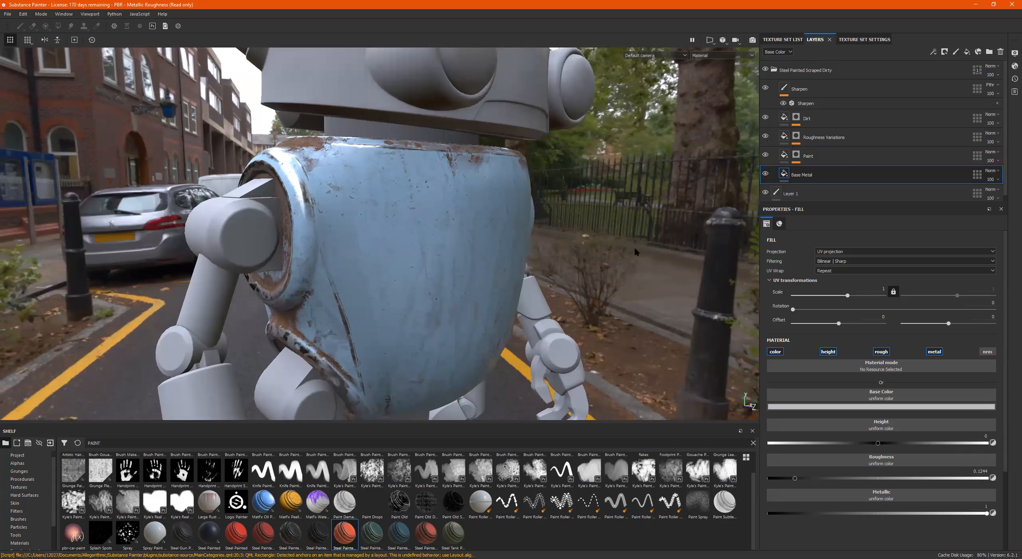
Set the Paint layer's base color to a deeper blue, RGB 0.246, 0.497, 0.644.
{"action": "left_click", "coordinate": [778, 163]}
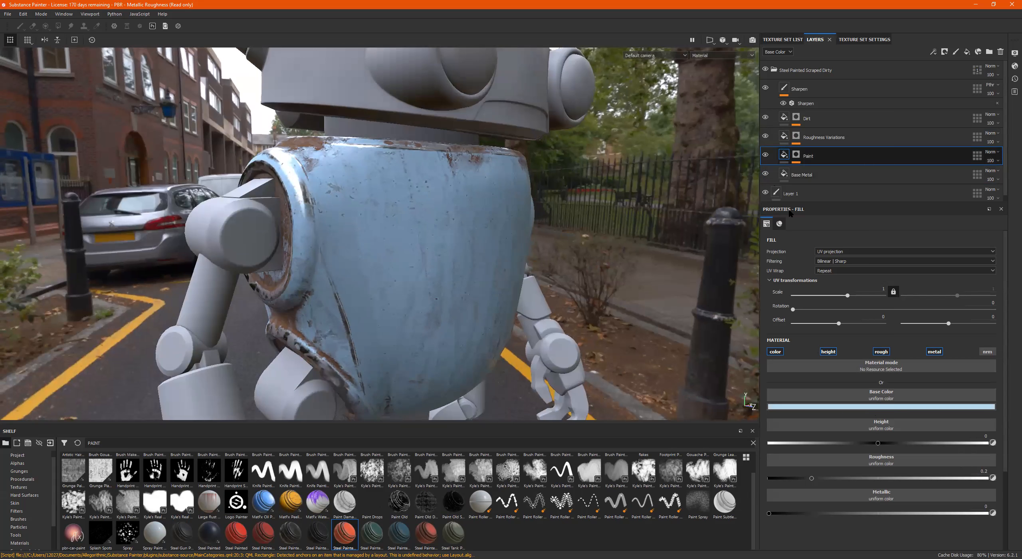
{"action": "left_click", "coordinate": [830, 407]}
{"action": "mouse_move", "coordinate": [870, 417]}
{"action": "left_mouse_down"}
{"action": "mouse_move", "coordinate": [874, 400]}
{"action": "mouse_move", "coordinate": [859, 424]}
{"action": "mouse_move", "coordinate": [849, 417]}
{"action": "mouse_move", "coordinate": [849, 431]}
{"action": "mouse_move", "coordinate": [887, 460]}
{"action": "mouse_move", "coordinate": [835, 425]}
{"action": "mouse_move", "coordinate": [853, 434]}
{"action": "left_mouse_up"}
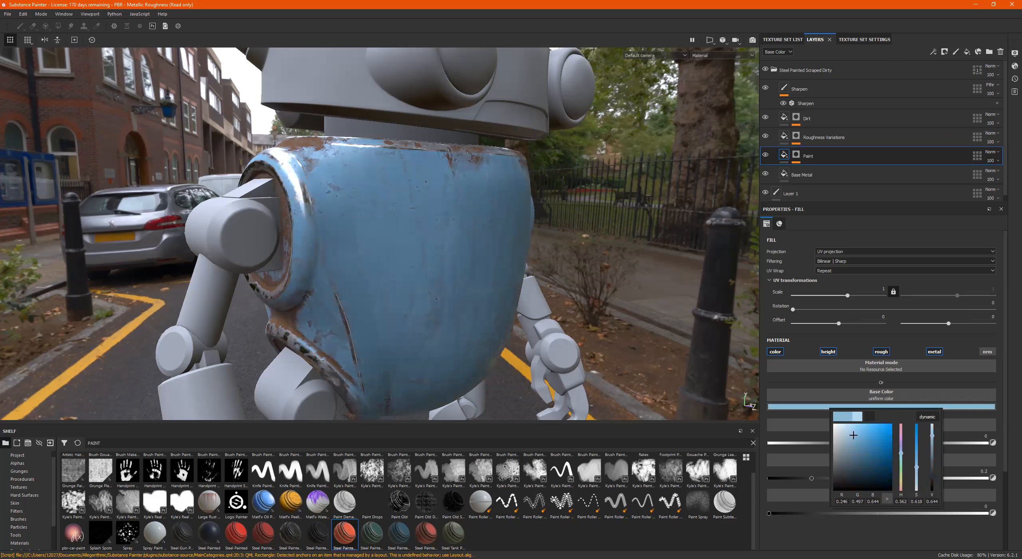
Make the Paint layer's base color a more saturated and brighter blue, raising its saturation to about 0.789.
{"action": "right_click_drag", "start_coordinate": [468, 248], "coordinate": [179, 276], "text": "alt"}
{"action": "left_click_drag", "start_coordinate": [192, 239], "coordinate": [403, 260], "text": "alt"}
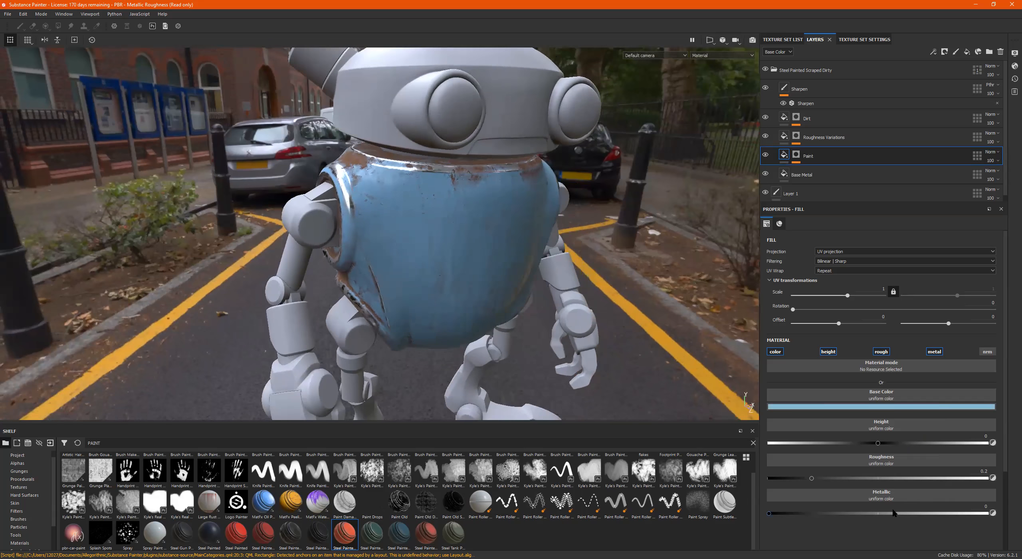
{"action": "left_click", "coordinate": [884, 407]}
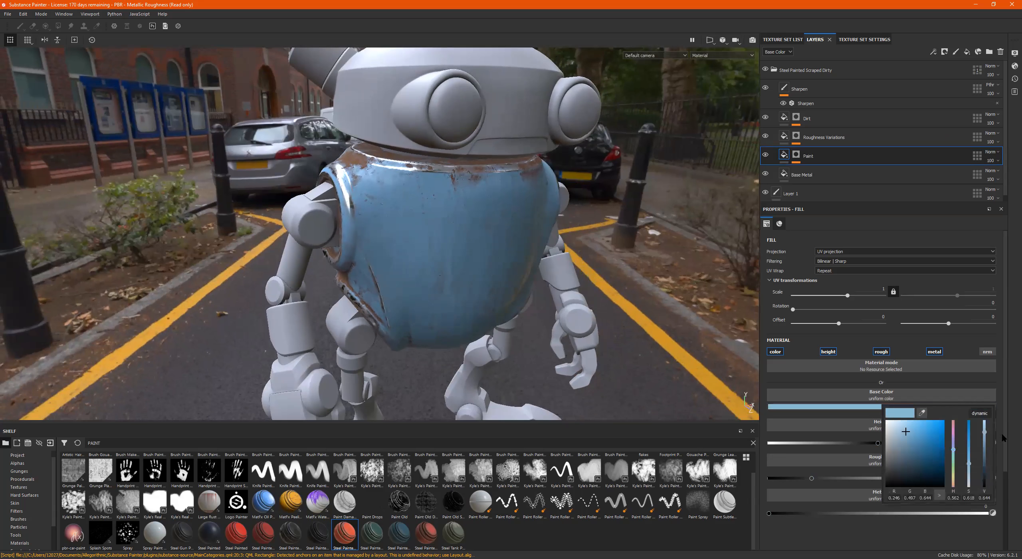
{"action": "left_click_drag", "start_coordinate": [969, 465], "coordinate": [971, 456]}
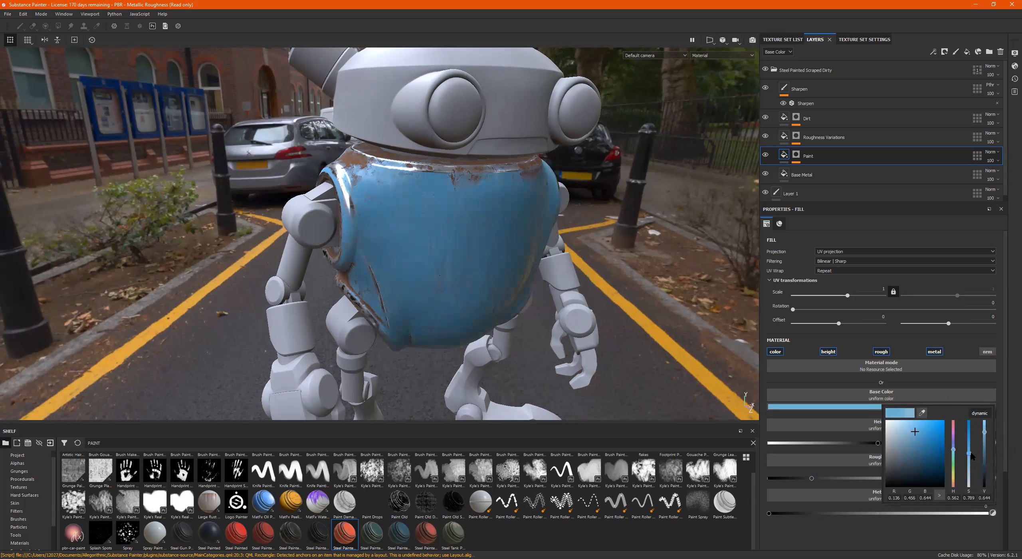
{"action": "left_click_drag", "start_coordinate": [985, 437], "coordinate": [987, 435]}
{"action": "left_click_drag", "start_coordinate": [481, 357], "coordinate": [492, 355], "text": "alt"}
{"action": "right_click_drag", "start_coordinate": [419, 280], "coordinate": [505, 274], "text": "shift"}
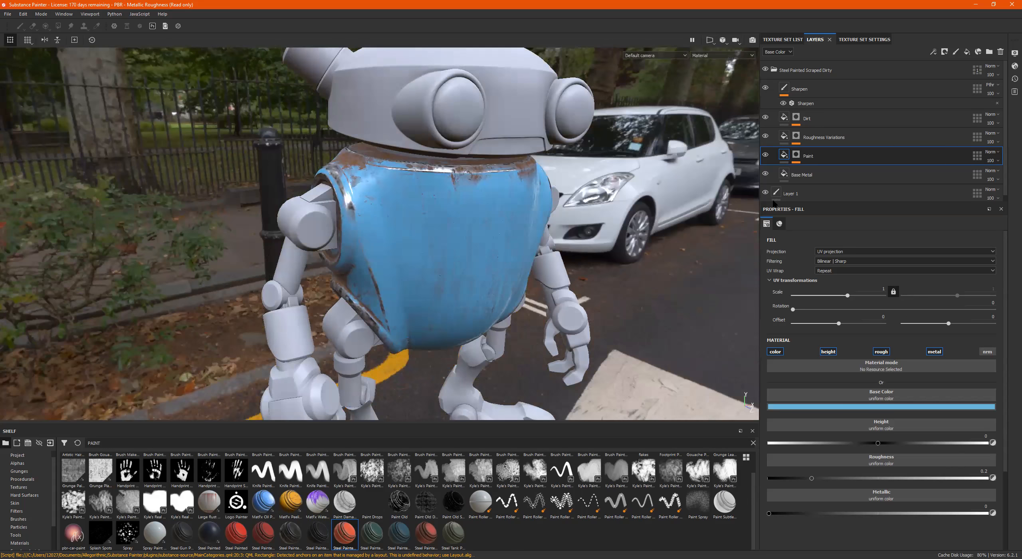
Set the scale of the Clouds 3 fill in the Roughness Variations mask to about -33.
{"action": "left_click", "coordinate": [782, 140]}
{"action": "left_click_drag", "start_coordinate": [481, 202], "coordinate": [488, 179], "text": "alt"}
{"action": "right_click_drag", "start_coordinate": [489, 221], "coordinate": [552, 216], "text": "shift"}
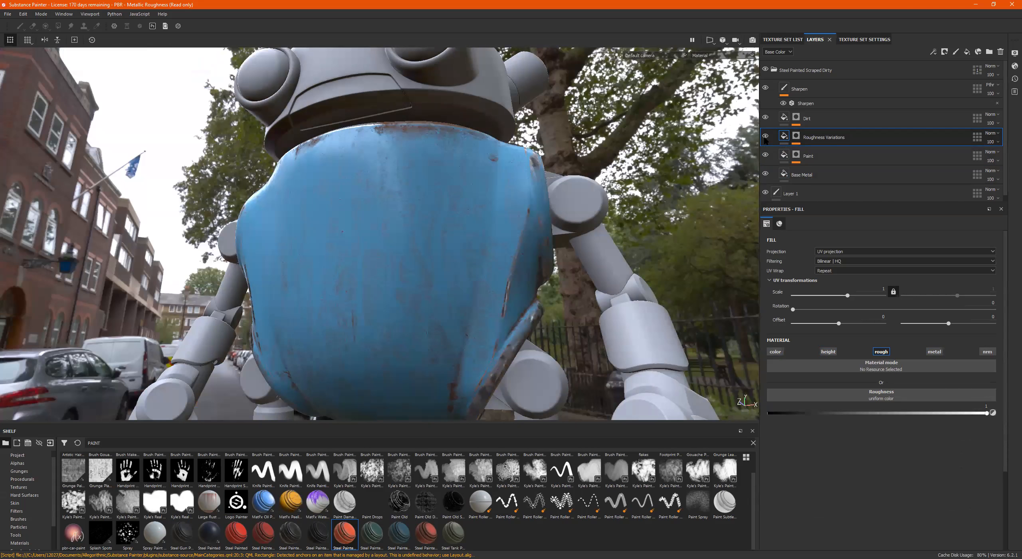
{"action": "left_click", "coordinate": [796, 138]}
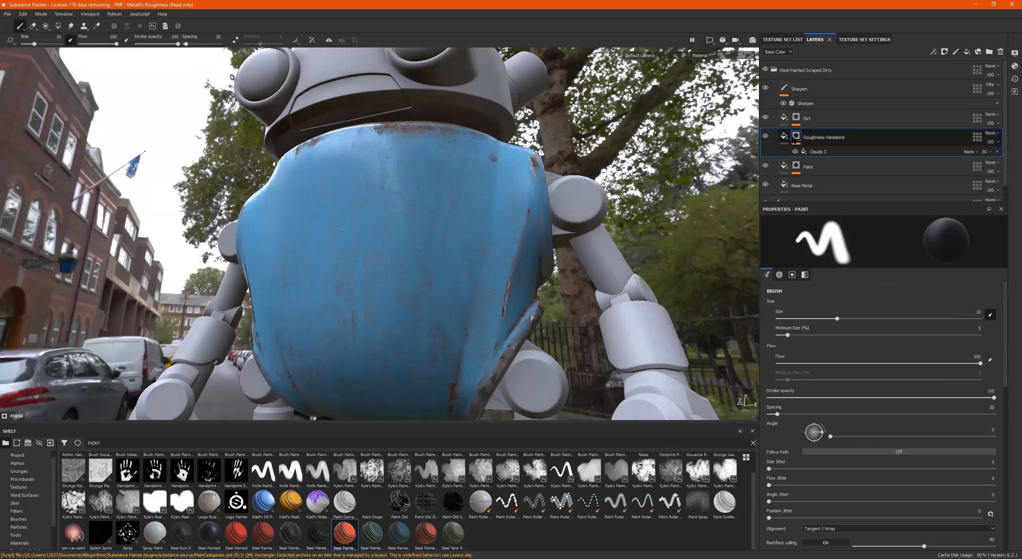
{"action": "left_click", "coordinate": [822, 151]}
{"action": "mouse_move", "coordinate": [848, 295]}
{"action": "left_mouse_down"}
{"action": "mouse_move", "coordinate": [870, 298]}
{"action": "mouse_move", "coordinate": [795, 298]}
{"action": "mouse_move", "coordinate": [821, 302]}
{"action": "mouse_move", "coordinate": [810, 303]}
{"action": "left_mouse_up"}
{"action": "left_click", "coordinate": [797, 165]}
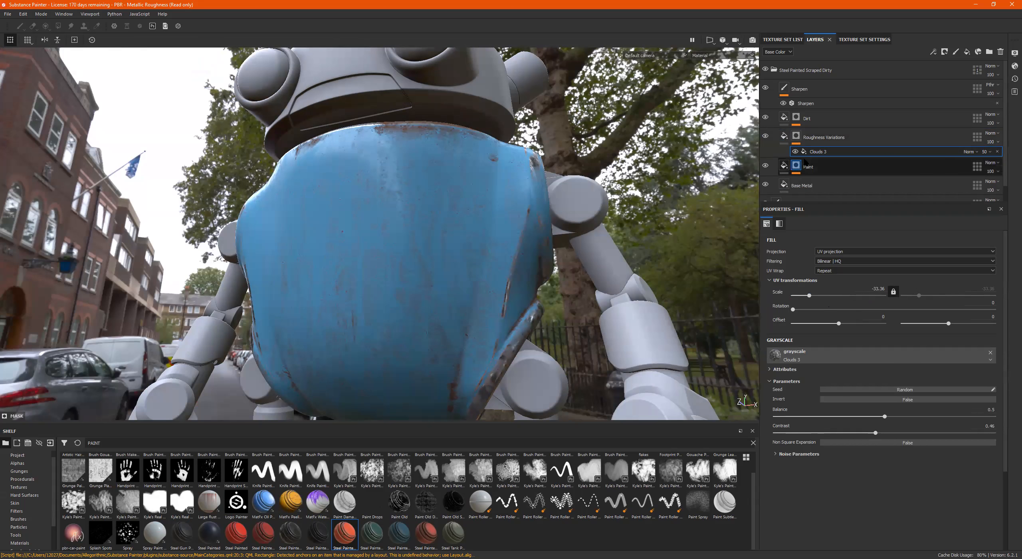
Raise the opacity of the Clouds 3 effect in the Roughness Variations mask to 100.
{"action": "left_click", "coordinate": [796, 137]}
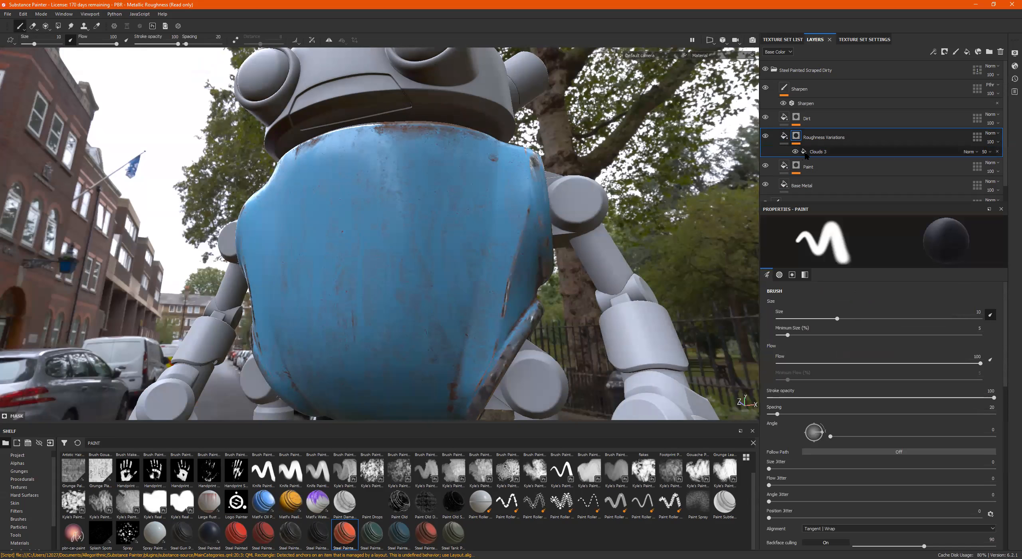
{"action": "left_click", "coordinate": [804, 152]}
{"action": "left_click", "coordinate": [984, 153]}
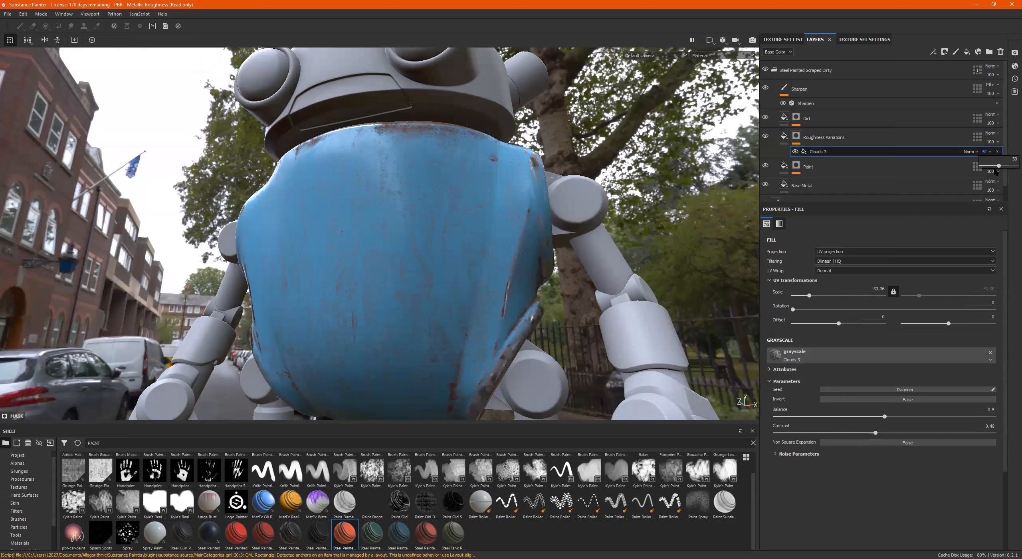
{"action": "left_click_drag", "start_coordinate": [999, 167], "coordinate": [1017, 165]}
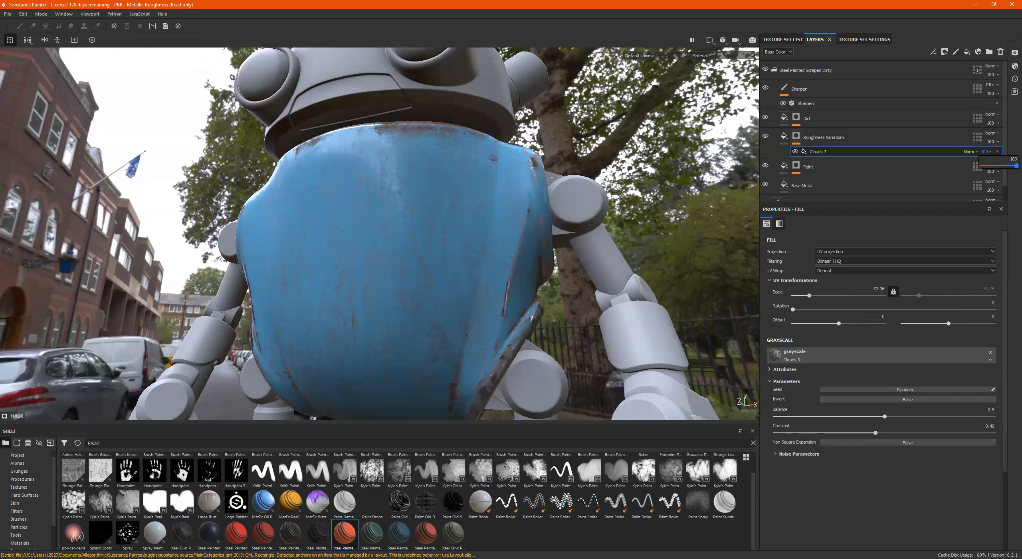
{"action": "left_click_drag", "start_coordinate": [494, 148], "coordinate": [439, 181], "text": "alt"}
{"action": "right_click_drag", "start_coordinate": [439, 181], "coordinate": [439, 184], "text": "alt"}
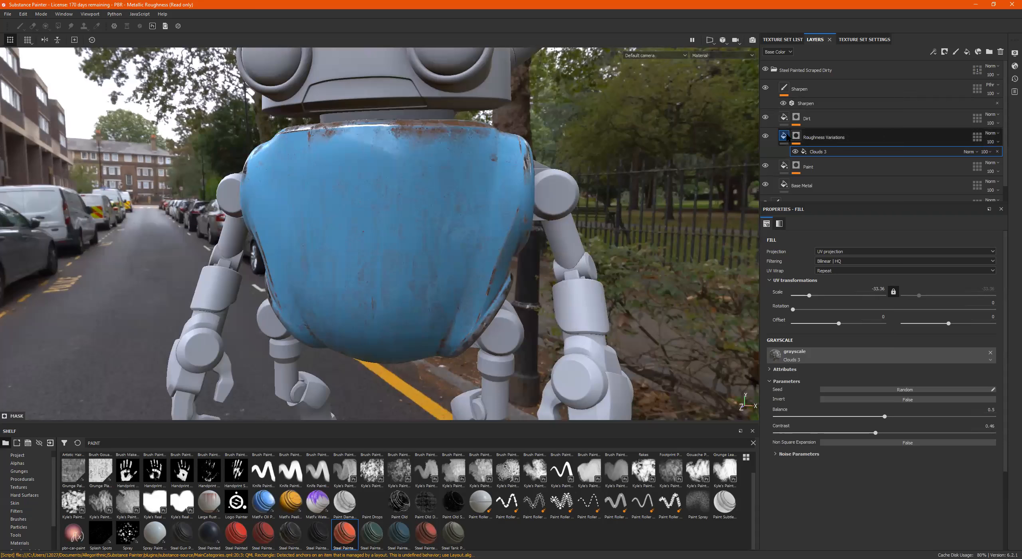
Hide and show the Dirt layer to check what it contributes to the torso.
{"action": "left_click", "coordinate": [785, 118]}
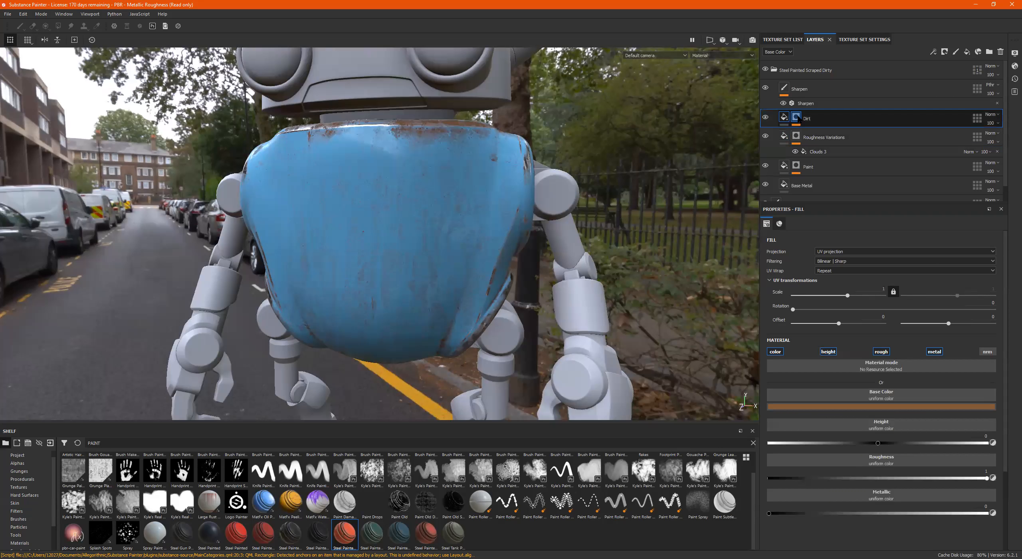
{"action": "left_click", "coordinate": [766, 117]}
{"action": "left_click", "coordinate": [765, 118]}
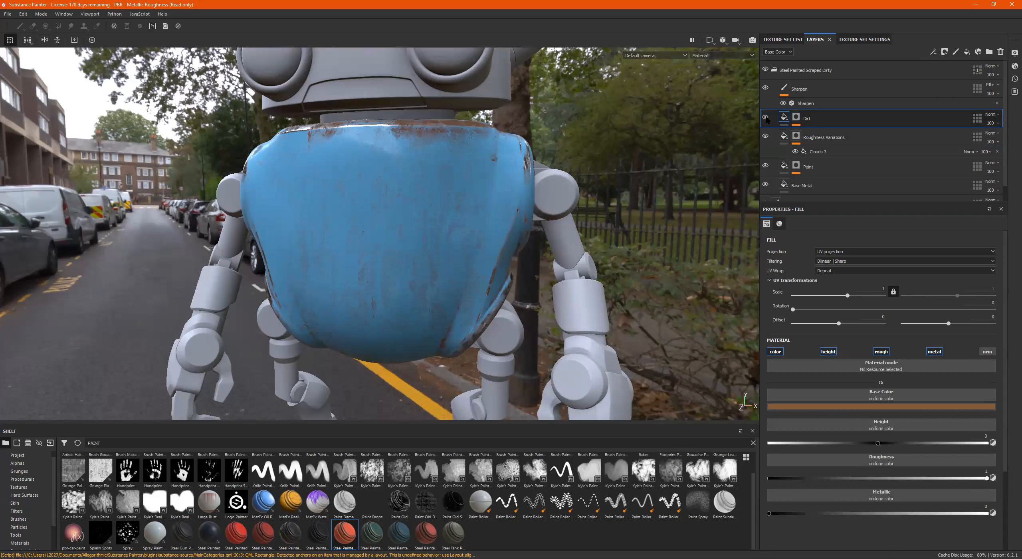
Set the balance of the Grunge Leak Small fill in the Dirt layer's mask to 0.59.
{"action": "left_click", "coordinate": [796, 119]}
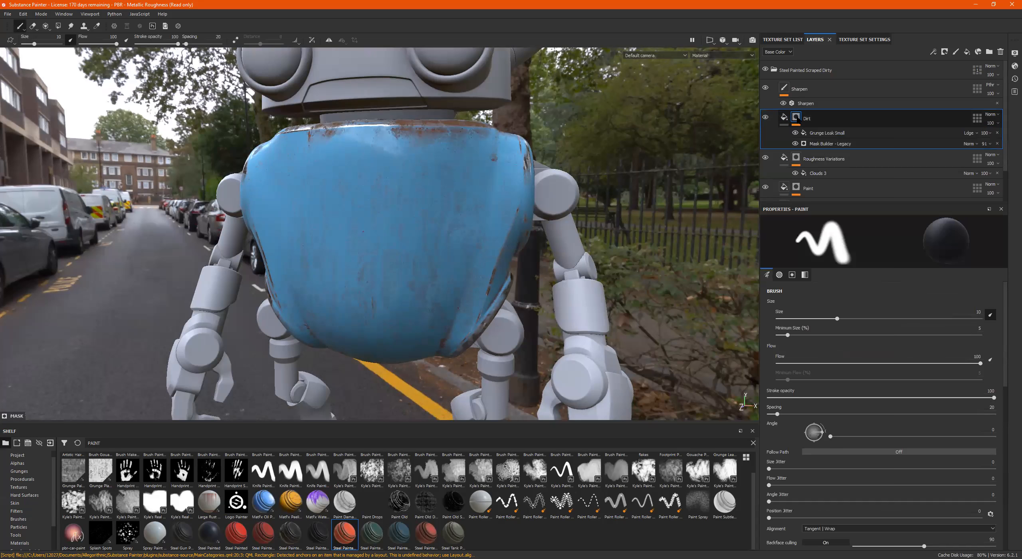
{"action": "mouse_move", "coordinate": [355, 198]}
{"action": "left_mouse_down", "text": "alt"}
{"action": "mouse_move", "coordinate": [328, 241]}
{"action": "mouse_move", "coordinate": [304, 239]}
{"action": "left_mouse_up", "text": "alt"}
{"action": "left_click", "coordinate": [843, 133]}
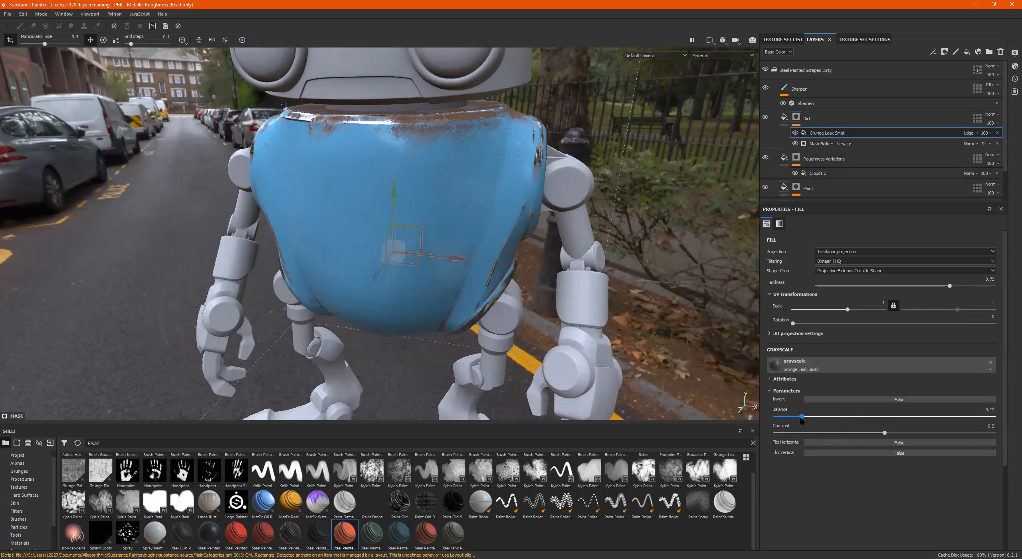
{"action": "mouse_move", "coordinate": [885, 418]}
{"action": "left_mouse_down"}
{"action": "mouse_move", "coordinate": [950, 404]}
{"action": "mouse_move", "coordinate": [878, 411]}
{"action": "mouse_move", "coordinate": [874, 402]}
{"action": "mouse_move", "coordinate": [911, 392]}
{"action": "mouse_move", "coordinate": [904, 395]}
{"action": "left_mouse_up"}
{"action": "left_click_drag", "start_coordinate": [403, 191], "coordinate": [455, 191], "text": "alt"}
Toggle the Grunge Leak Small and Mask Builder - Legacy effects of the Dirt mask to compare their influence.
{"action": "left_click", "coordinate": [795, 133]}
{"action": "left_click", "coordinate": [795, 133]}
{"action": "left_click", "coordinate": [795, 133]}
{"action": "left_click", "coordinate": [795, 133]}
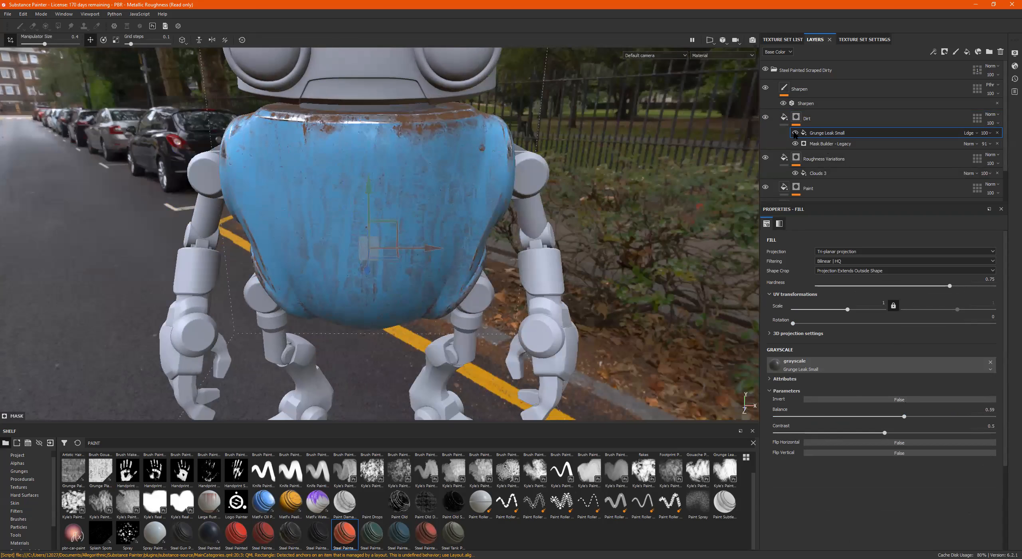
{"action": "left_click", "coordinate": [796, 144]}
{"action": "left_click", "coordinate": [796, 144]}
{"action": "left_click", "coordinate": [796, 143]}
{"action": "left_click", "coordinate": [797, 144]}
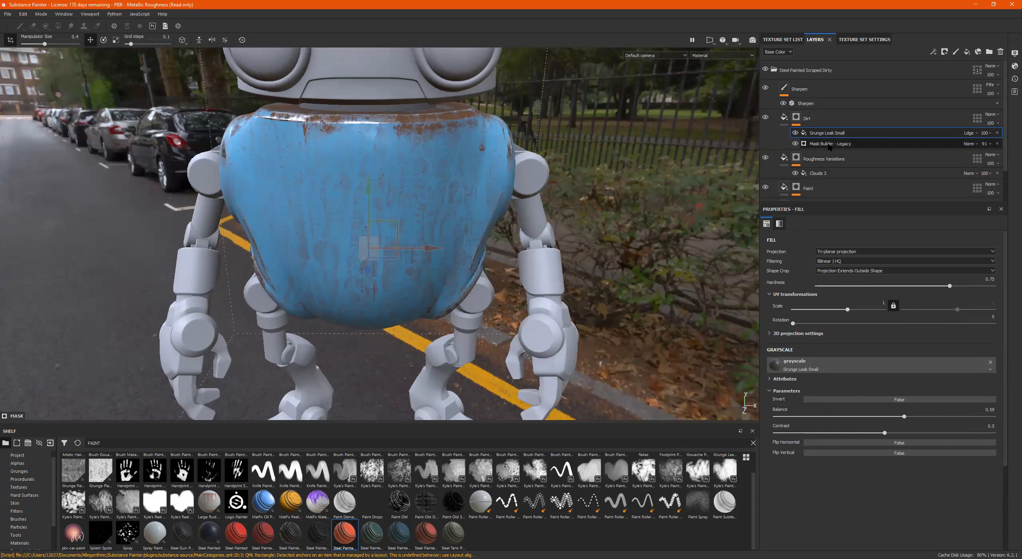
Increase Grunge and reduce AO in the Dirt mask's Mask Builder - Legacy generator.
{"action": "left_click", "coordinate": [829, 145]}
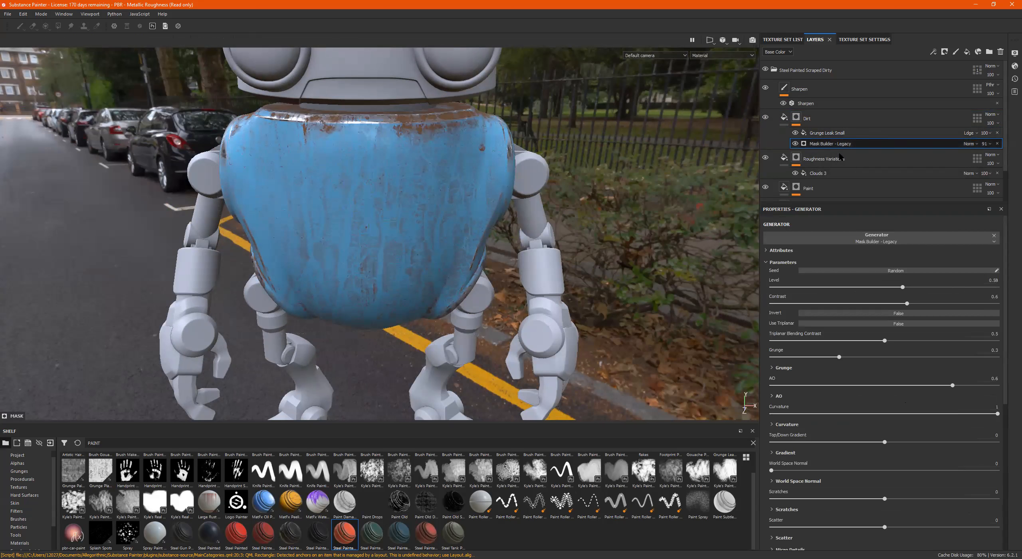
{"action": "left_click_drag", "start_coordinate": [845, 350], "coordinate": [868, 343]}
{"action": "left_click_drag", "start_coordinate": [953, 386], "coordinate": [923, 384]}
Add a paint effect to the Dirt layer's mask.
{"action": "right_click", "coordinate": [796, 118]}
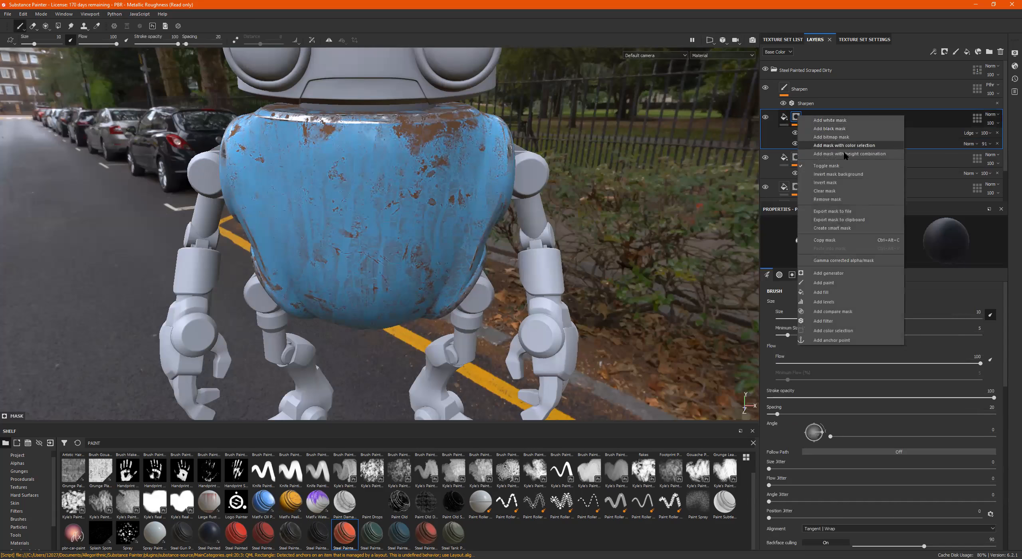
{"action": "left_click", "coordinate": [841, 281]}
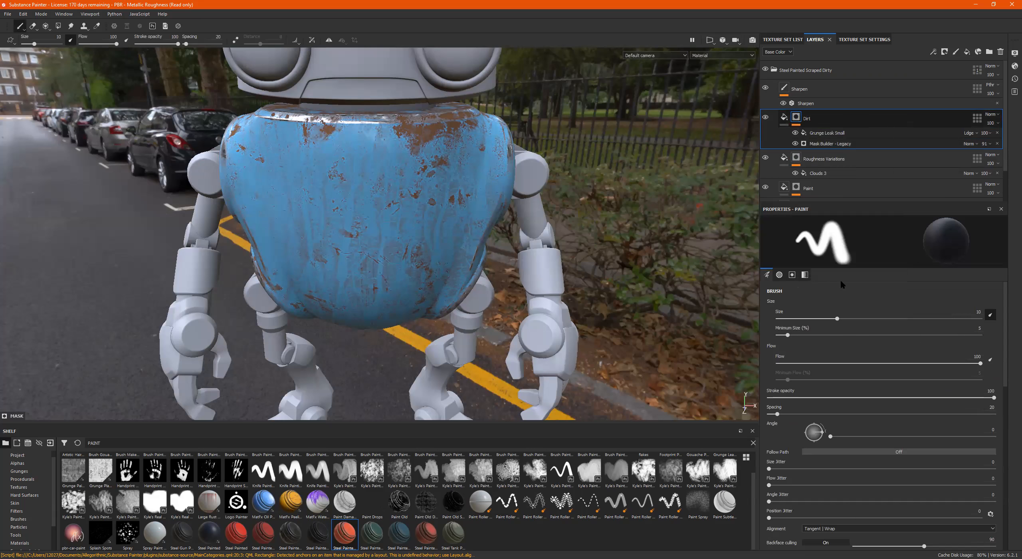
{"action": "left_click_drag", "start_coordinate": [379, 183], "coordinate": [374, 176], "text": "alt"}
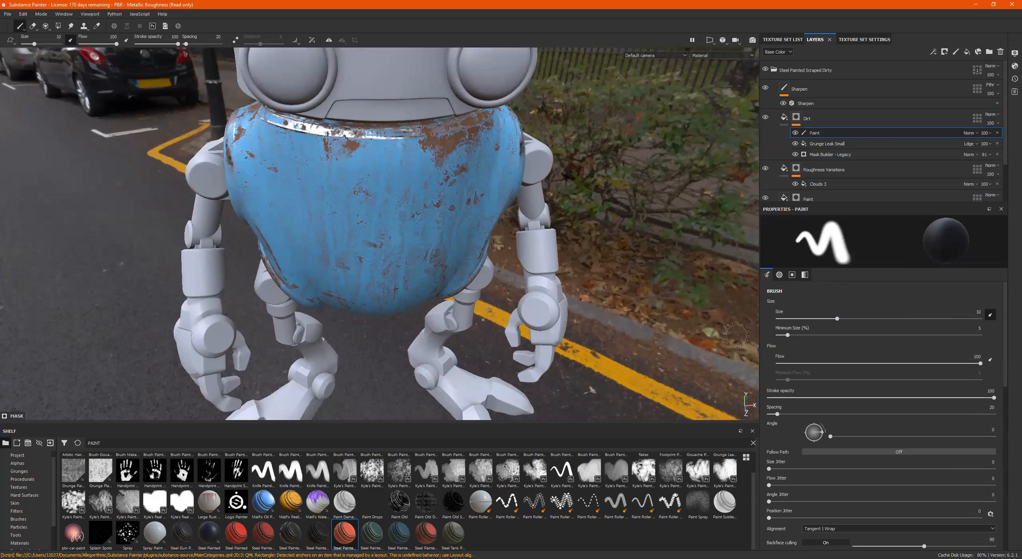
Set the brush's grayscale value to 1 and undo a test stroke made across the torso's front.
{"action": "scroll", "coordinate": [934, 360], "scroll_direction": "down", "scroll_amount": 6}
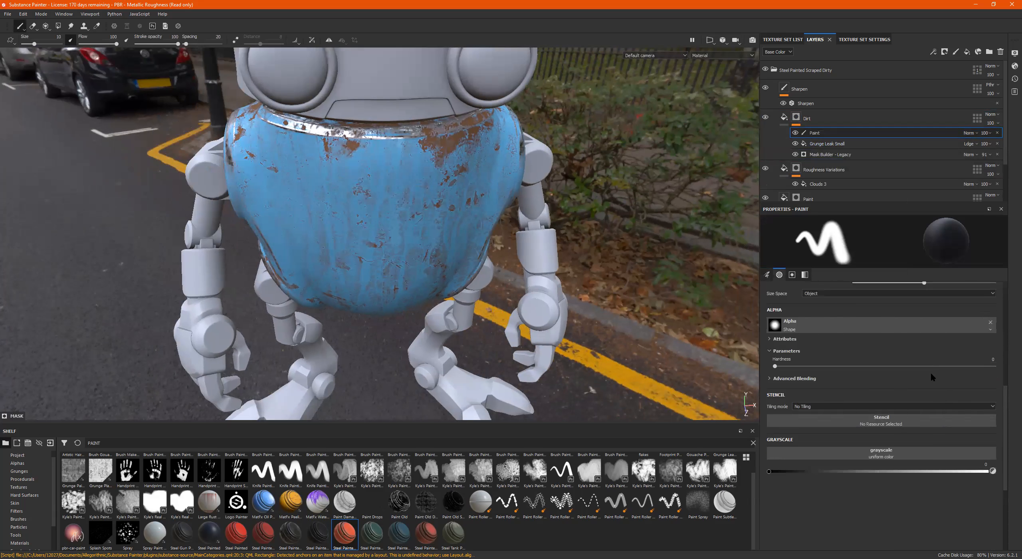
{"action": "left_click", "coordinate": [970, 472]}
{"action": "left_click_drag", "start_coordinate": [969, 471], "coordinate": [987, 472]}
{"action": "left_click_drag", "start_coordinate": [344, 146], "coordinate": [434, 225]}
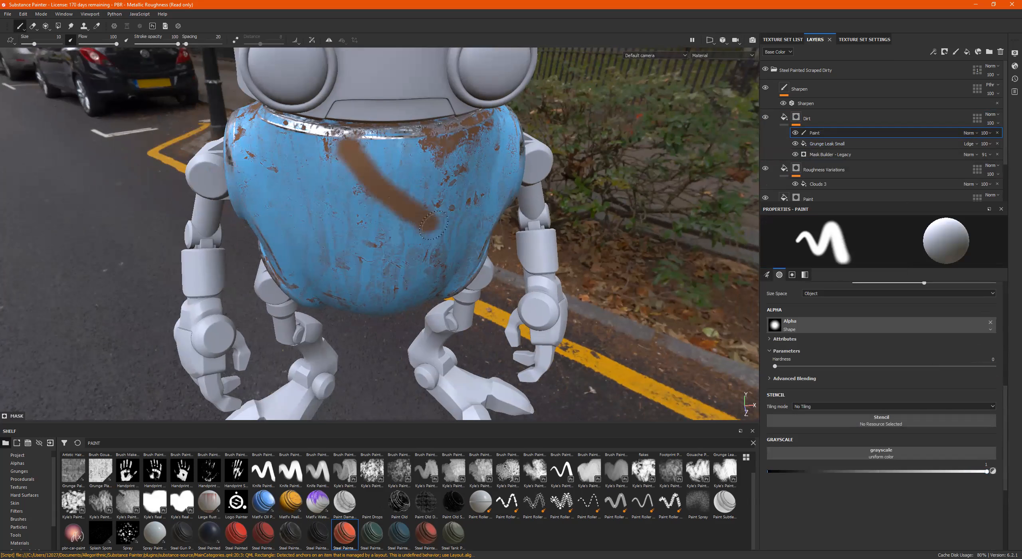
{"action": "key", "text": "ctrl+z"}
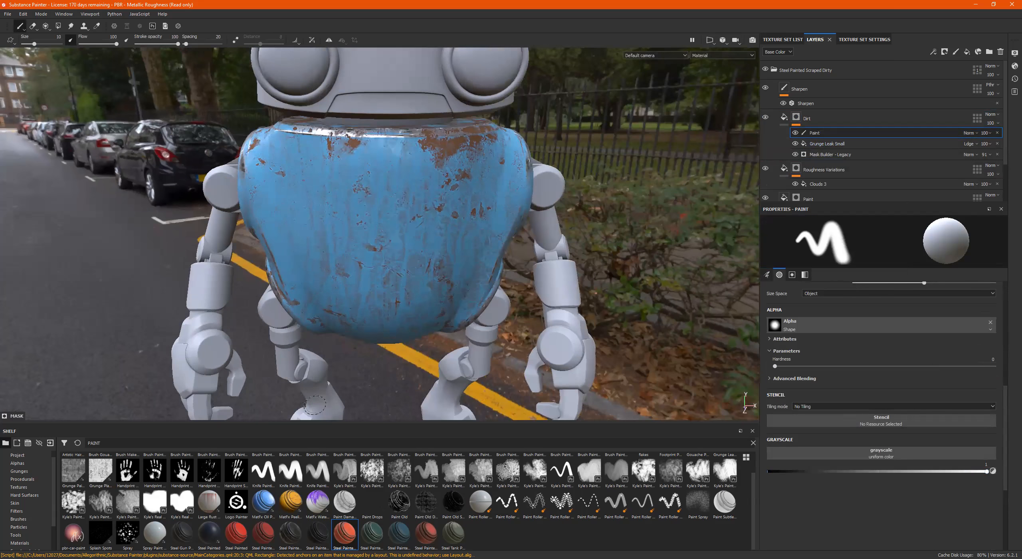
Choose the Dirt 2 brush from the shelf's brush presets.
{"action": "scroll", "coordinate": [26, 489], "scroll_direction": "down", "scroll_amount": 2}
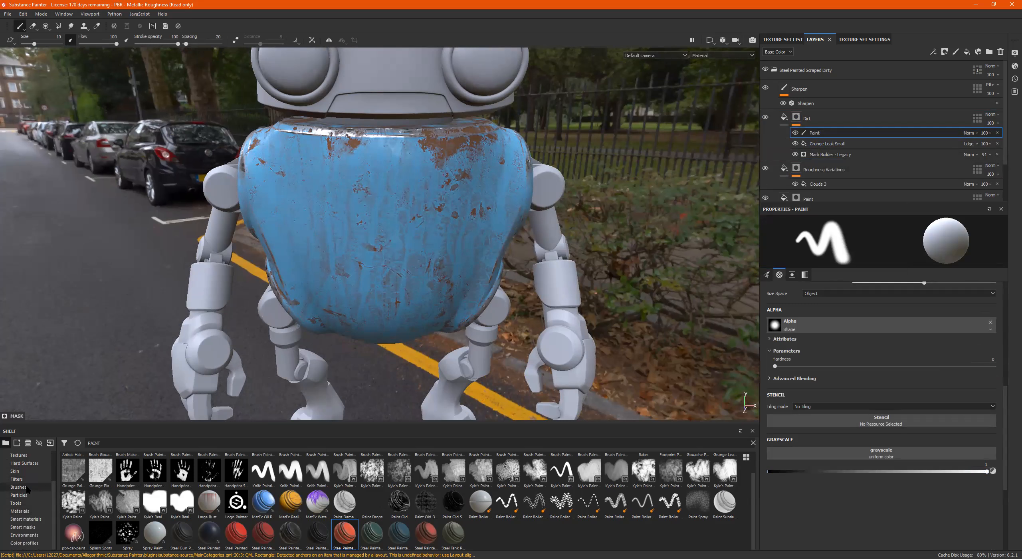
{"action": "left_click", "coordinate": [26, 488]}
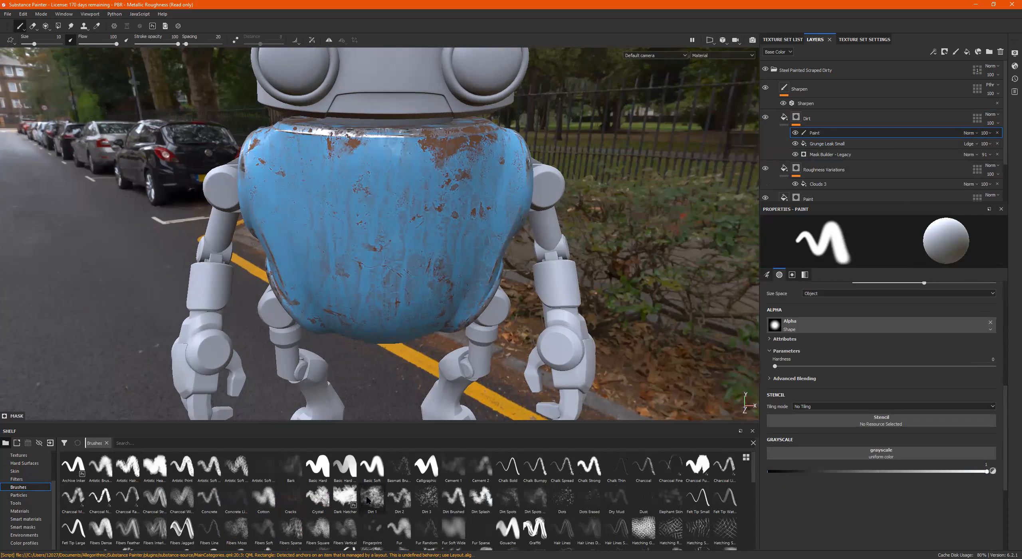
{"action": "left_click", "coordinate": [411, 498]}
Paint dirt patches into the Dirt mask on the upper front of the torso, below the neck rim.
{"action": "left_click_drag", "start_coordinate": [351, 155], "coordinate": [427, 188], "text": "alt"}
{"action": "middle_click_drag", "start_coordinate": [357, 184], "coordinate": [400, 217], "text": "alt"}
{"action": "left_click_drag", "start_coordinate": [375, 208], "coordinate": [395, 206], "text": "alt"}
{"action": "right_click_drag", "start_coordinate": [386, 202], "coordinate": [383, 180], "text": "alt"}
{"action": "mouse_move", "coordinate": [375, 182]}
{"action": "left_mouse_down", "text": "alt"}
{"action": "mouse_move", "coordinate": [391, 181]}
{"action": "mouse_move", "coordinate": [336, 184]}
{"action": "mouse_move", "coordinate": [350, 173]}
{"action": "mouse_move", "coordinate": [312, 157]}
{"action": "left_mouse_up", "text": "alt"}
{"action": "mouse_move", "coordinate": [300, 170]}
{"action": "left_mouse_down"}
{"action": "mouse_move", "coordinate": [339, 181]}
{"action": "mouse_move", "coordinate": [311, 167]}
{"action": "mouse_move", "coordinate": [330, 178]}
{"action": "left_mouse_up"}
{"action": "mouse_move", "coordinate": [393, 195]}
{"action": "left_mouse_down"}
{"action": "mouse_move", "coordinate": [351, 216]}
{"action": "mouse_move", "coordinate": [376, 208]}
{"action": "mouse_move", "coordinate": [399, 224]}
{"action": "mouse_move", "coordinate": [389, 196]}
{"action": "mouse_move", "coordinate": [362, 252]}
{"action": "mouse_move", "coordinate": [388, 212]}
{"action": "left_mouse_up"}
{"action": "mouse_move", "coordinate": [418, 255]}
{"action": "left_mouse_down", "text": "alt"}
{"action": "mouse_move", "coordinate": [349, 192]}
{"action": "mouse_move", "coordinate": [244, 238]}
{"action": "left_mouse_up", "text": "alt"}
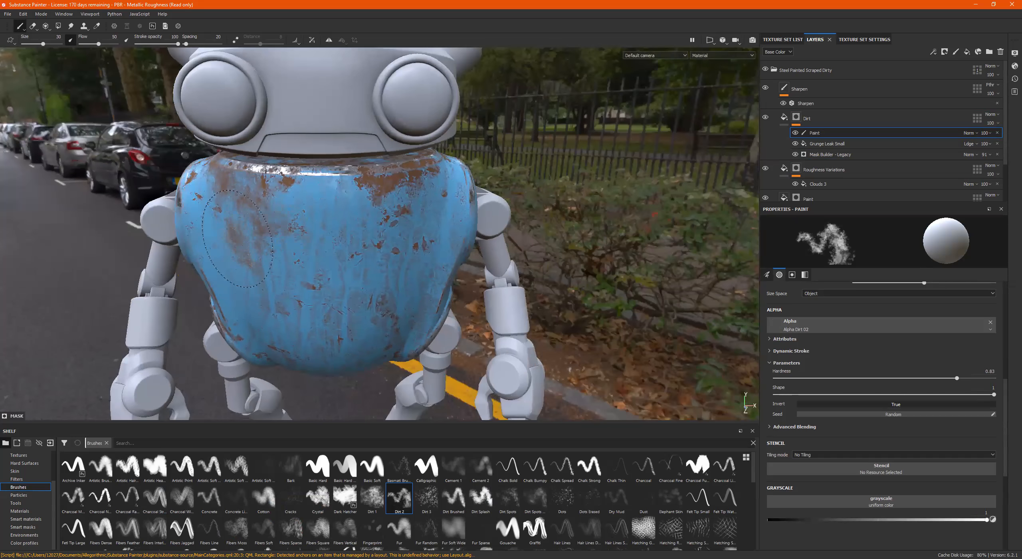
{"action": "mouse_move", "coordinate": [235, 188]}
{"action": "left_mouse_down", "text": "alt"}
{"action": "mouse_move", "coordinate": [290, 231]}
{"action": "mouse_move", "coordinate": [255, 207]}
{"action": "left_mouse_up", "text": "alt"}
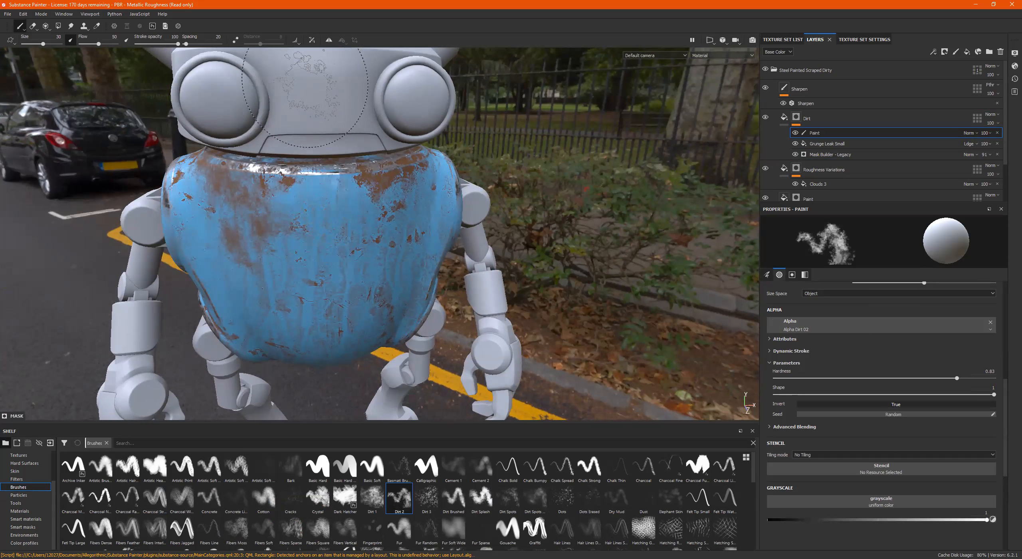
{"action": "mouse_move", "coordinate": [305, 97]}
{"action": "left_mouse_down", "text": "alt"}
{"action": "mouse_move", "coordinate": [317, 100]}
{"action": "mouse_move", "coordinate": [305, 94]}
{"action": "left_mouse_up", "text": "alt"}
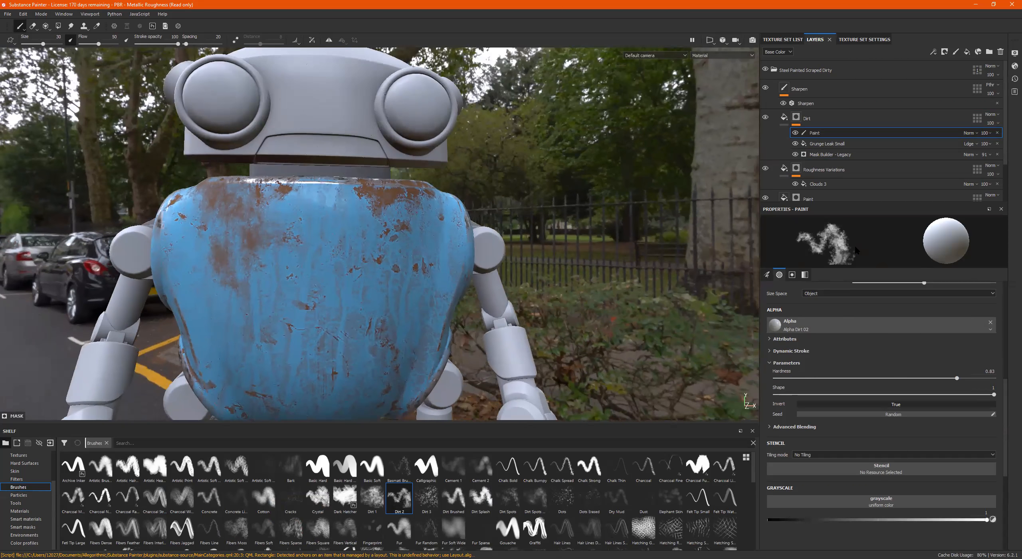
Set the brush angle to 239 and paint more dirt around the torso's shoulder, leg opening and back.
{"action": "scroll", "coordinate": [879, 316], "scroll_direction": "up", "scroll_amount": 5}
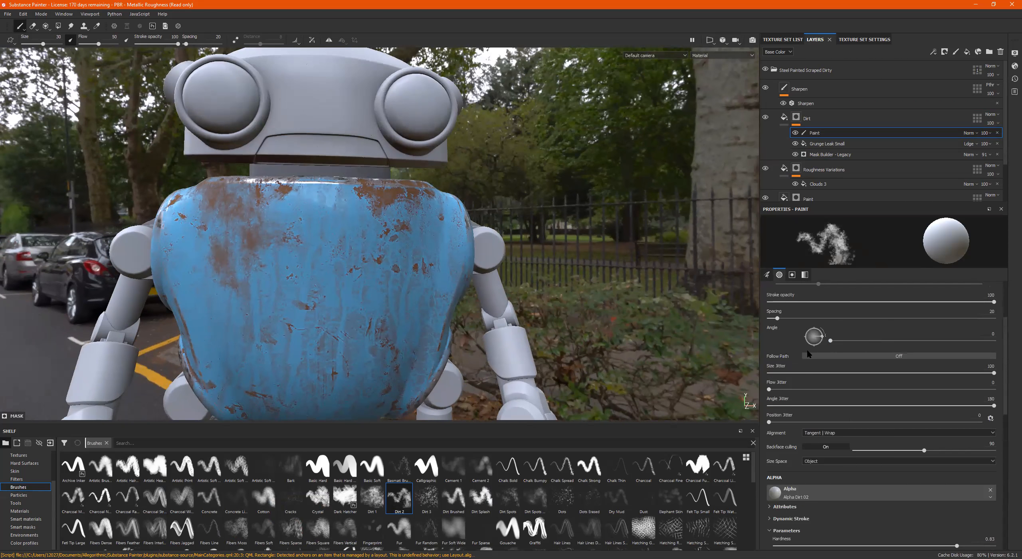
{"action": "left_click_drag", "start_coordinate": [824, 338], "coordinate": [802, 353]}
{"action": "left_click_drag", "start_coordinate": [345, 190], "coordinate": [276, 242], "text": "alt"}
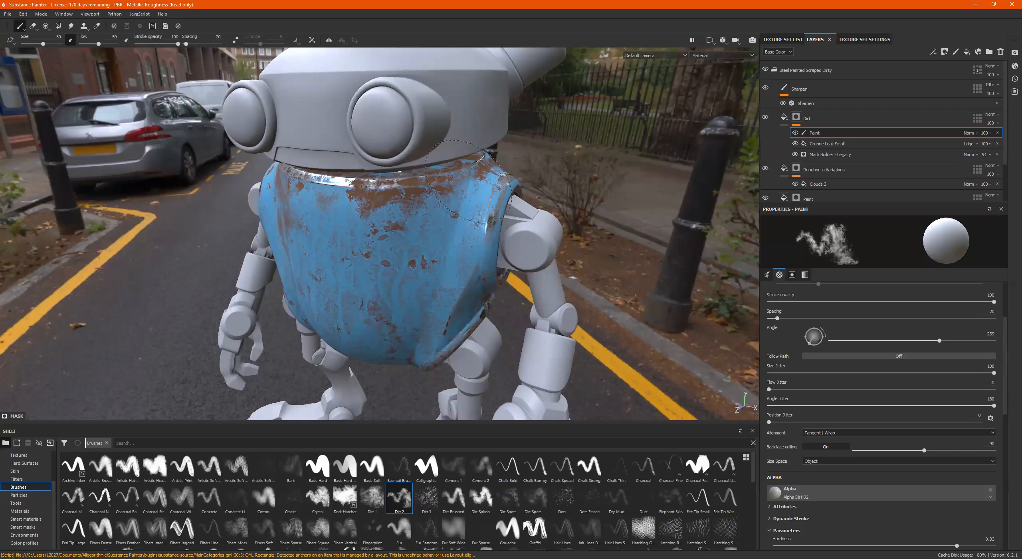
{"action": "left_click_drag", "start_coordinate": [435, 185], "coordinate": [423, 224], "text": "alt"}
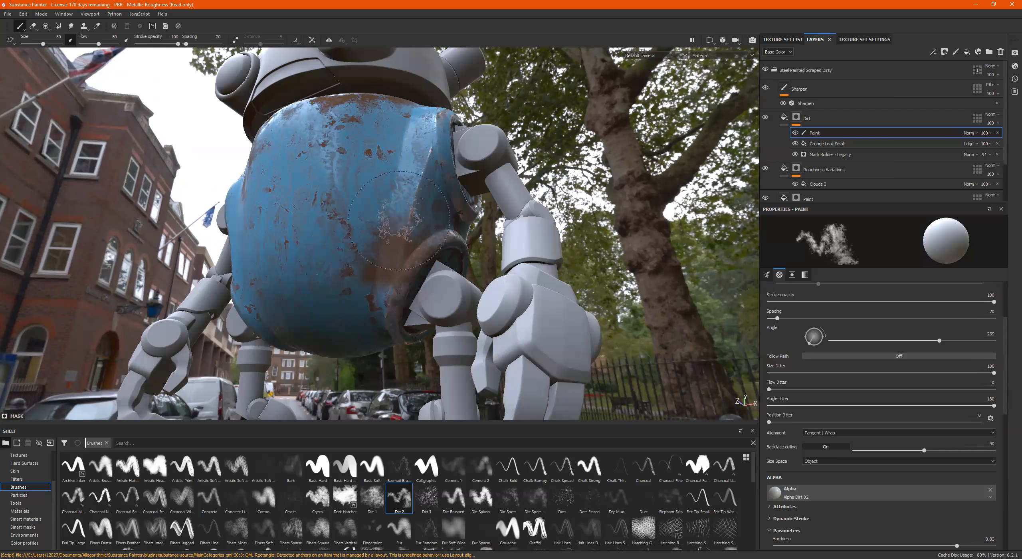
{"action": "left_click_drag", "start_coordinate": [380, 261], "coordinate": [413, 208], "text": "alt"}
{"action": "mouse_move", "coordinate": [402, 277]}
{"action": "left_mouse_down", "text": "alt"}
{"action": "mouse_move", "coordinate": [424, 260]}
{"action": "mouse_move", "coordinate": [468, 255]}
{"action": "mouse_move", "coordinate": [439, 235]}
{"action": "mouse_move", "coordinate": [283, 199]}
{"action": "mouse_move", "coordinate": [332, 206]}
{"action": "mouse_move", "coordinate": [7, 274]}
{"action": "mouse_move", "coordinate": [404, 233]}
{"action": "mouse_move", "coordinate": [364, 217]}
{"action": "left_mouse_up", "text": "alt"}
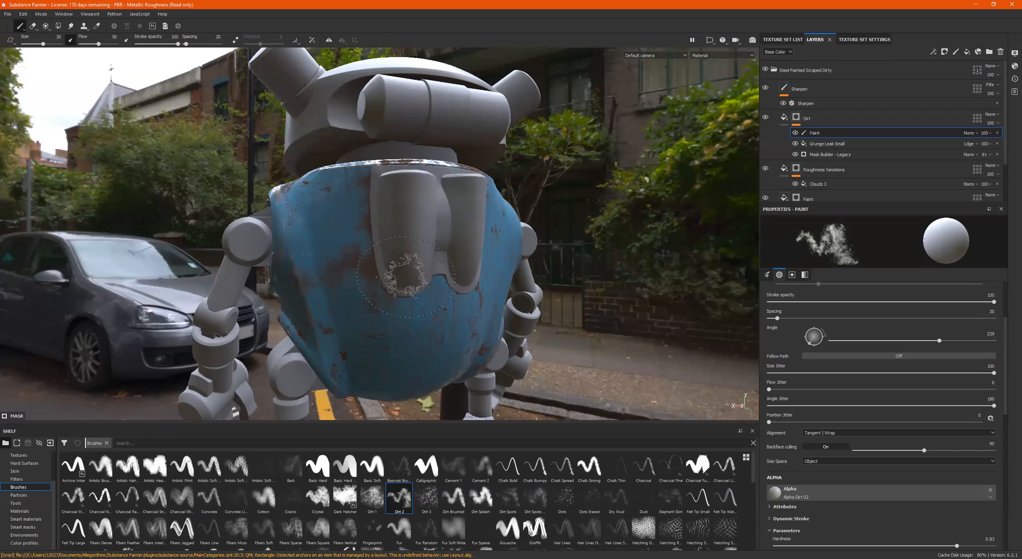
Reduce the brush size to 11.61 and paint small dirt patches on the torso's back, beside and below the twin tanks.
{"action": "left_click_drag", "start_coordinate": [467, 258], "coordinate": [389, 245], "text": "alt"}
{"action": "middle_click_drag", "start_coordinate": [403, 272], "coordinate": [347, 213], "text": "alt"}
{"action": "right_click_drag", "start_coordinate": [347, 214], "coordinate": [464, 195], "text": "alt"}
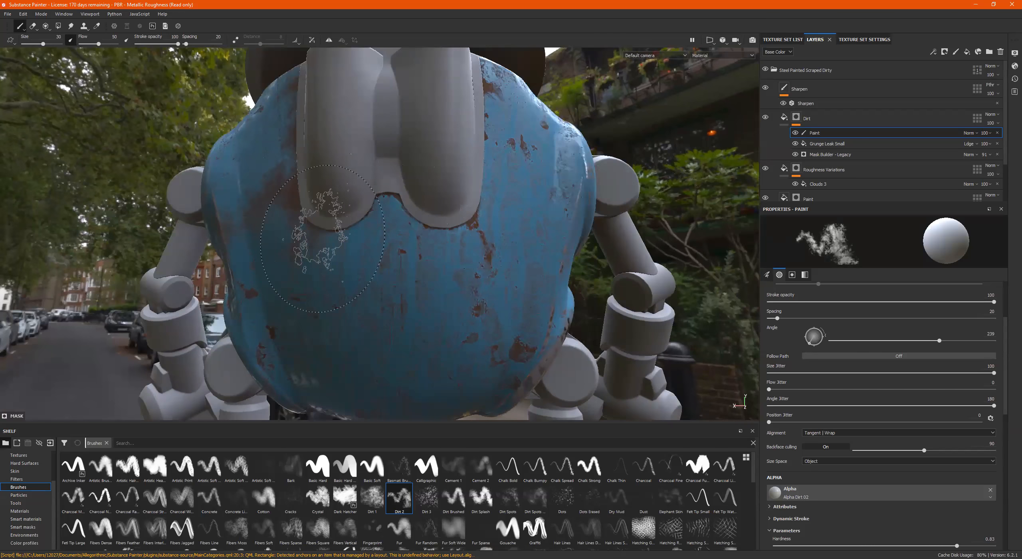
{"action": "left_click", "coordinate": [30, 44]}
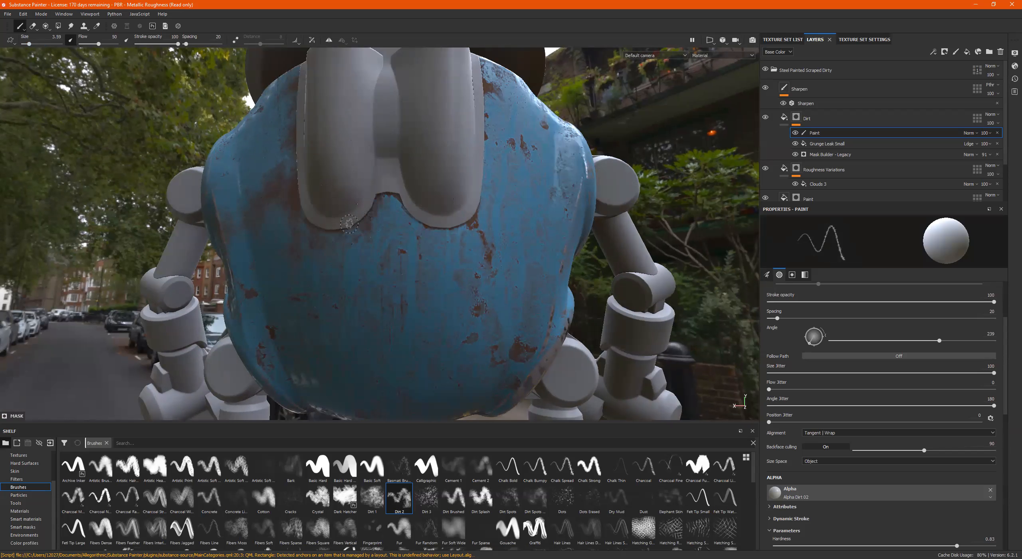
{"action": "left_click_drag", "start_coordinate": [31, 44], "coordinate": [35, 44]}
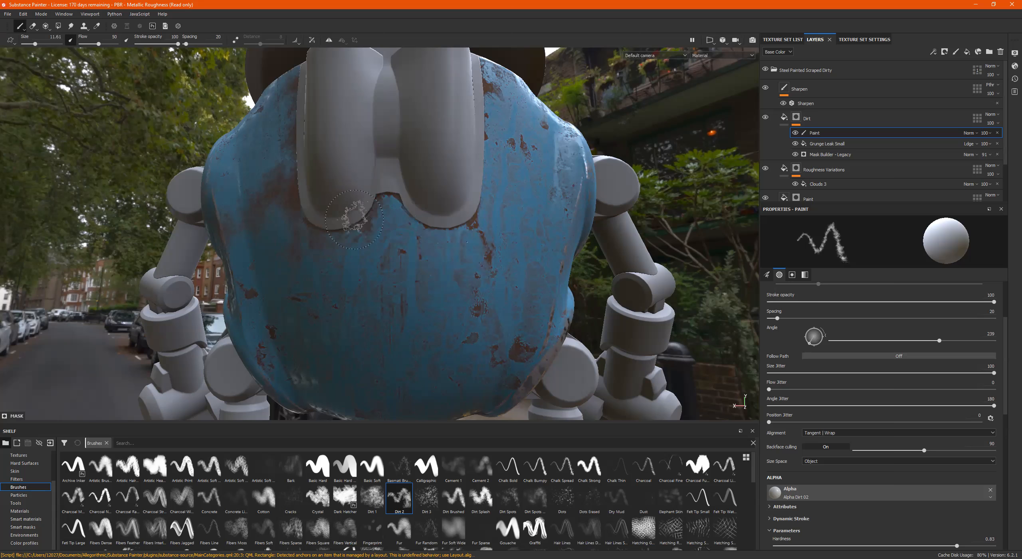
{"action": "mouse_move", "coordinate": [403, 210]}
{"action": "left_mouse_down"}
{"action": "mouse_move", "coordinate": [422, 242]}
{"action": "mouse_move", "coordinate": [452, 243]}
{"action": "mouse_move", "coordinate": [428, 244]}
{"action": "mouse_move", "coordinate": [493, 244]}
{"action": "mouse_move", "coordinate": [427, 224]}
{"action": "mouse_move", "coordinate": [372, 169]}
{"action": "left_mouse_up"}
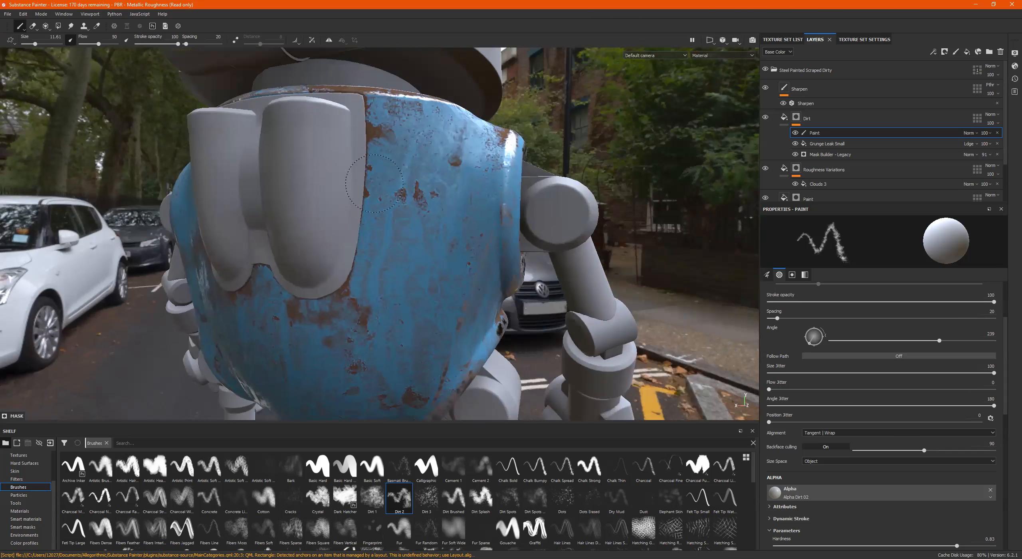
{"action": "mouse_move", "coordinate": [371, 243]}
{"action": "left_mouse_down"}
{"action": "mouse_move", "coordinate": [367, 233]}
{"action": "mouse_move", "coordinate": [349, 263]}
{"action": "mouse_move", "coordinate": [356, 299]}
{"action": "mouse_move", "coordinate": [397, 297]}
{"action": "left_mouse_up"}
{"action": "left_click_drag", "start_coordinate": [371, 331], "coordinate": [409, 368]}
{"action": "left_click_drag", "start_coordinate": [373, 269], "coordinate": [373, 287]}
{"action": "mouse_move", "coordinate": [369, 155]}
{"action": "left_mouse_down"}
{"action": "mouse_move", "coordinate": [375, 109]}
{"action": "mouse_move", "coordinate": [384, 144]}
{"action": "left_mouse_up"}
{"action": "left_click_drag", "start_coordinate": [368, 277], "coordinate": [356, 297]}
{"action": "left_click_drag", "start_coordinate": [410, 342], "coordinate": [407, 352]}
Paint more fine dirt strokes down the lower back of the torso, from the tanks towards the leg opening.
{"action": "middle_click_drag", "start_coordinate": [406, 352], "coordinate": [375, 187], "text": "alt"}
{"action": "scroll", "coordinate": [326, 189], "scroll_direction": "down", "scroll_amount": 1}
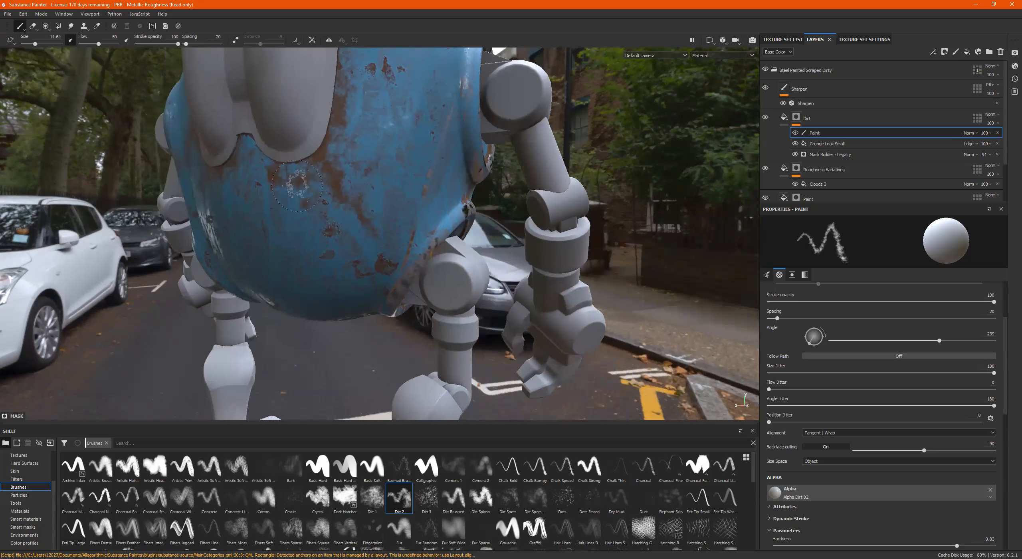
{"action": "left_click_drag", "start_coordinate": [354, 140], "coordinate": [351, 166]}
{"action": "left_click_drag", "start_coordinate": [363, 174], "coordinate": [369, 184]}
{"action": "left_click_drag", "start_coordinate": [379, 218], "coordinate": [385, 232]}
{"action": "left_click_drag", "start_coordinate": [334, 156], "coordinate": [352, 147]}
{"action": "left_click_drag", "start_coordinate": [417, 254], "coordinate": [422, 258]}
{"action": "left_click_drag", "start_coordinate": [384, 199], "coordinate": [343, 235], "text": "alt"}
{"action": "middle_click_drag", "start_coordinate": [343, 235], "coordinate": [369, 226], "text": "alt"}
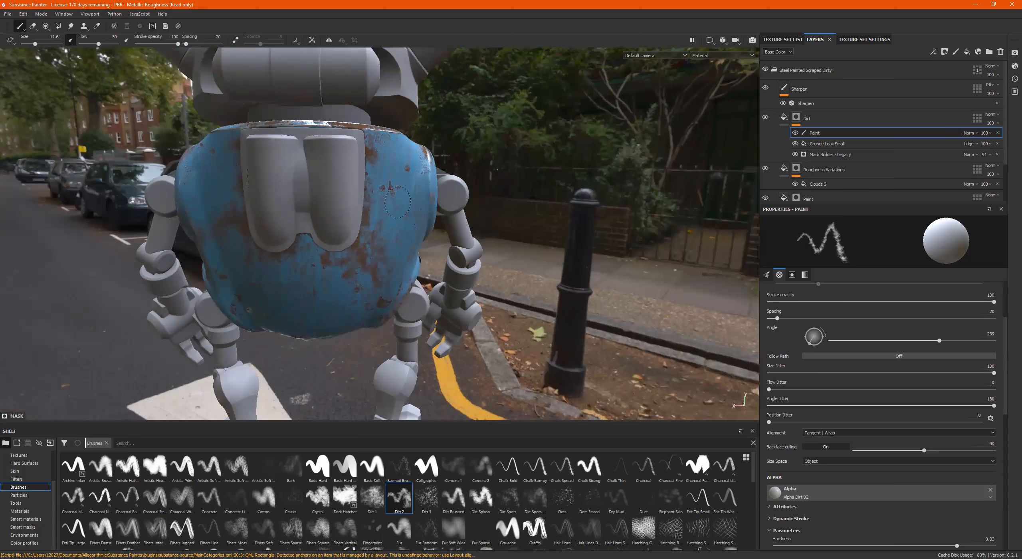
Switch to the Dirt Splash brush and set its angle to 230.
{"action": "left_click_drag", "start_coordinate": [35, 44], "coordinate": [43, 44]}
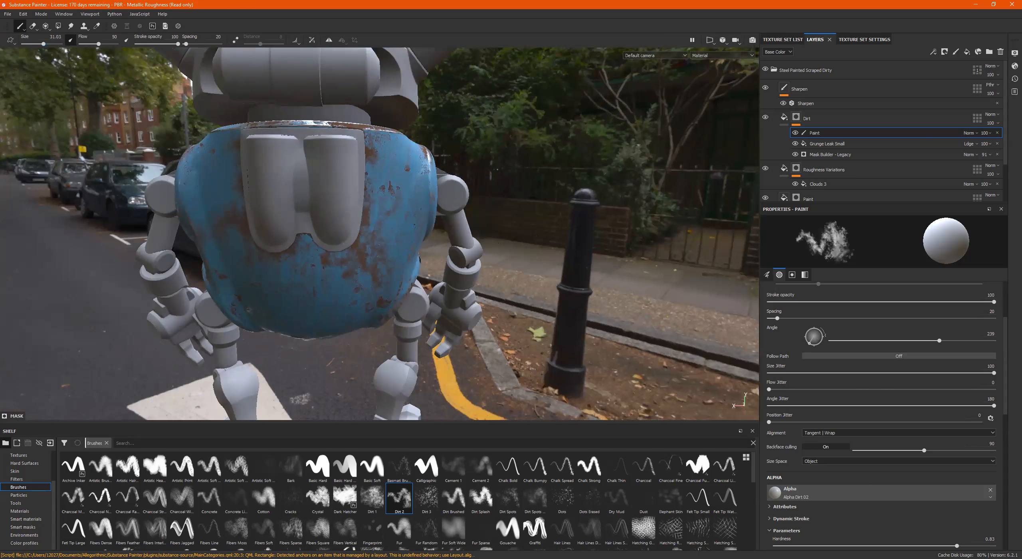
{"action": "left_click", "coordinate": [490, 510]}
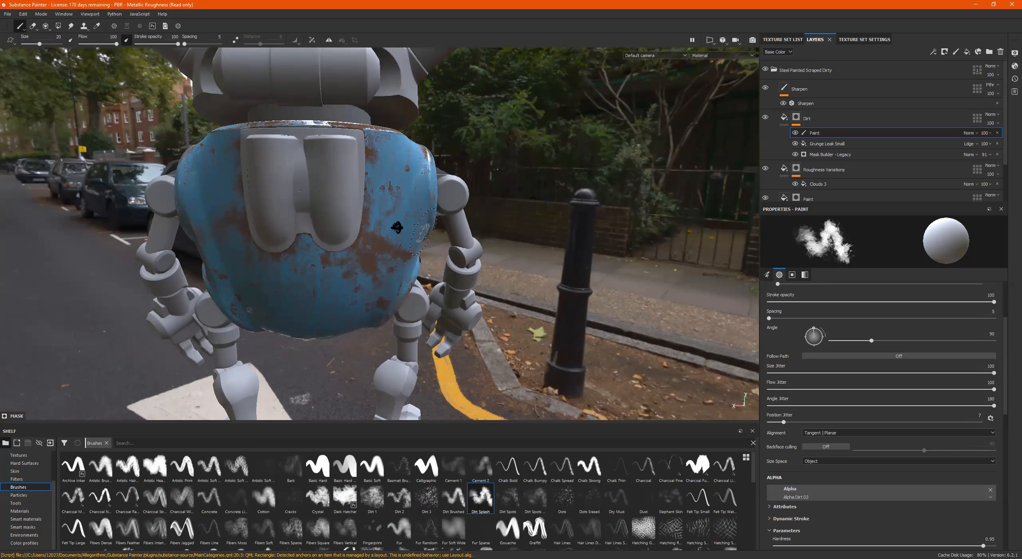
{"action": "left_click_drag", "start_coordinate": [397, 227], "coordinate": [382, 176], "text": "alt"}
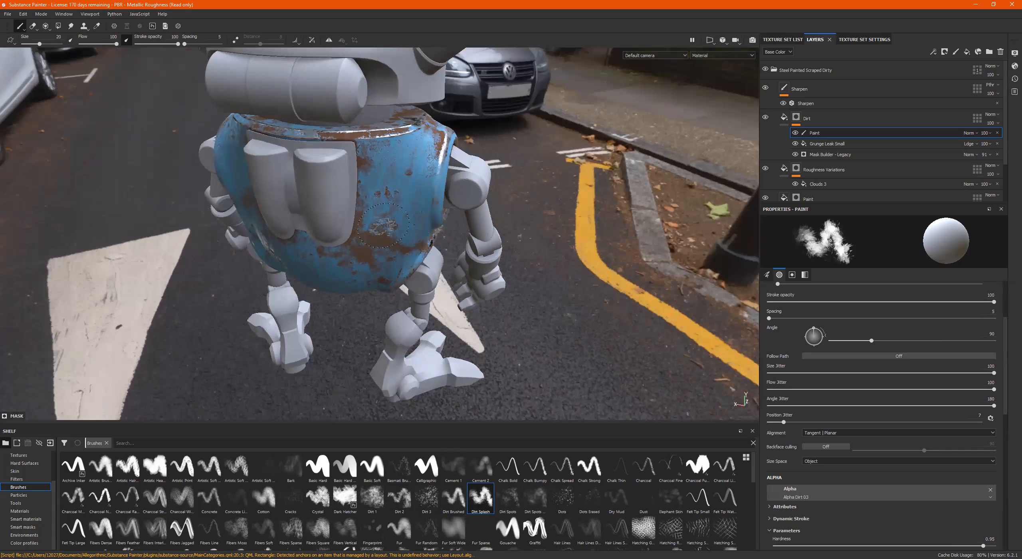
{"action": "left_click_drag", "start_coordinate": [813, 339], "coordinate": [809, 345]}
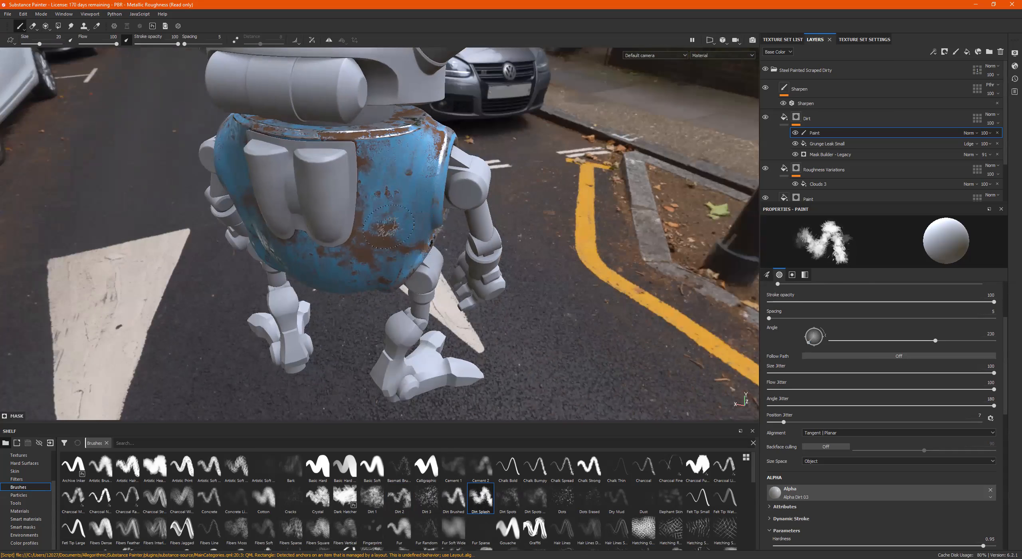
Try a height of 0.4611 on the Dirt layer's fill and undo it.
{"action": "left_click_drag", "start_coordinate": [407, 251], "coordinate": [599, 255], "text": "alt"}
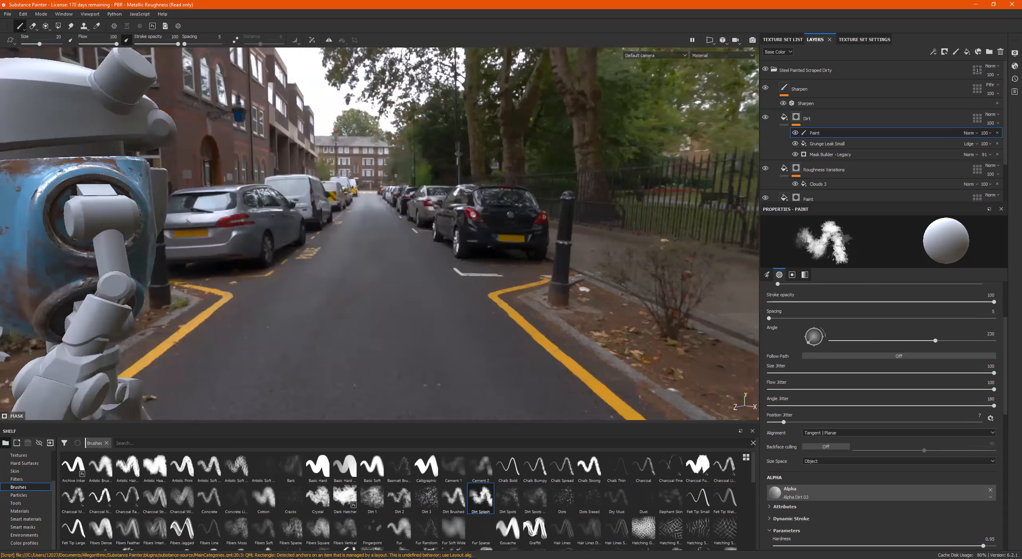
{"action": "middle_click_drag", "start_coordinate": [120, 224], "coordinate": [370, 208], "text": "alt"}
{"action": "left_click_drag", "start_coordinate": [370, 208], "coordinate": [431, 240], "text": "alt"}
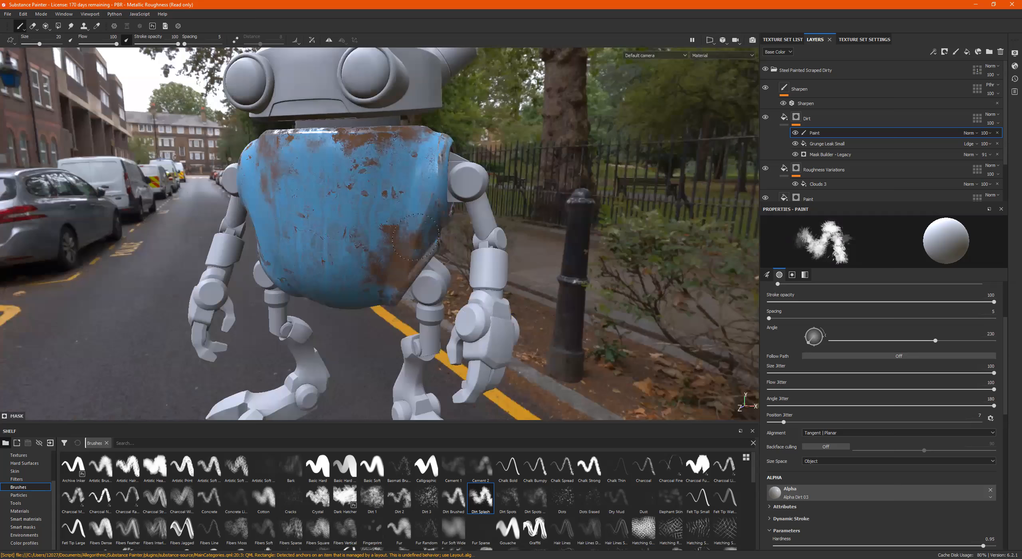
{"action": "mouse_move", "coordinate": [431, 235]}
{"action": "right_mouse_down", "text": "alt"}
{"action": "mouse_move", "coordinate": [530, 196]}
{"action": "mouse_move", "coordinate": [479, 229]}
{"action": "right_mouse_up", "text": "alt"}
{"action": "left_click_drag", "start_coordinate": [479, 230], "coordinate": [326, 233], "text": "alt"}
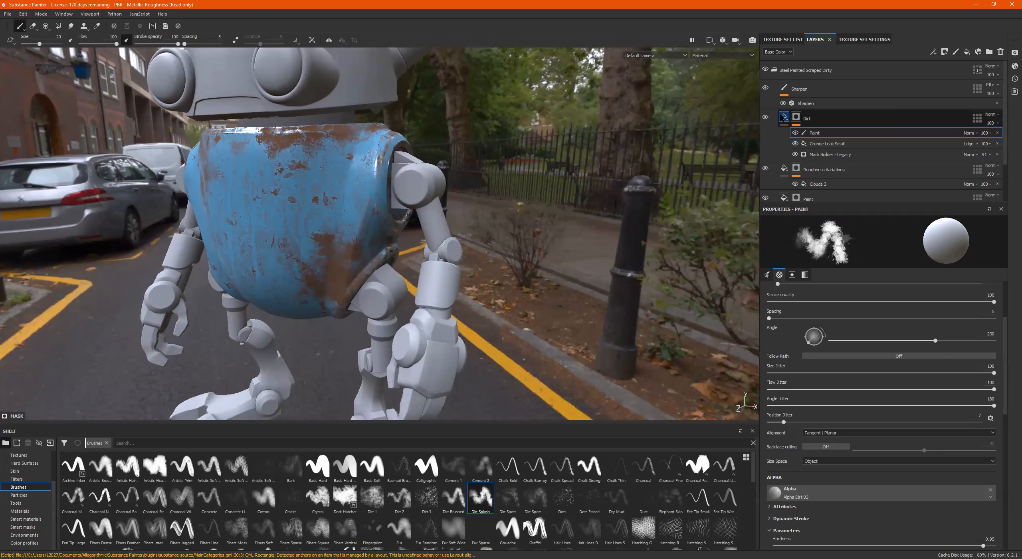
{"action": "left_click", "coordinate": [784, 117]}
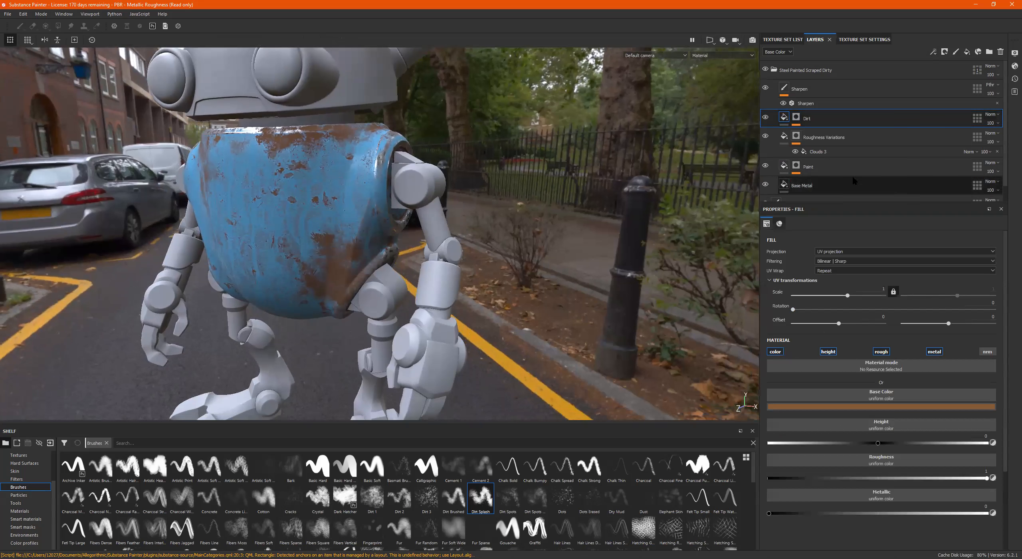
{"action": "left_click_drag", "start_coordinate": [329, 200], "coordinate": [372, 248], "text": "alt"}
{"action": "right_click_drag", "start_coordinate": [345, 166], "coordinate": [423, 166], "text": "alt"}
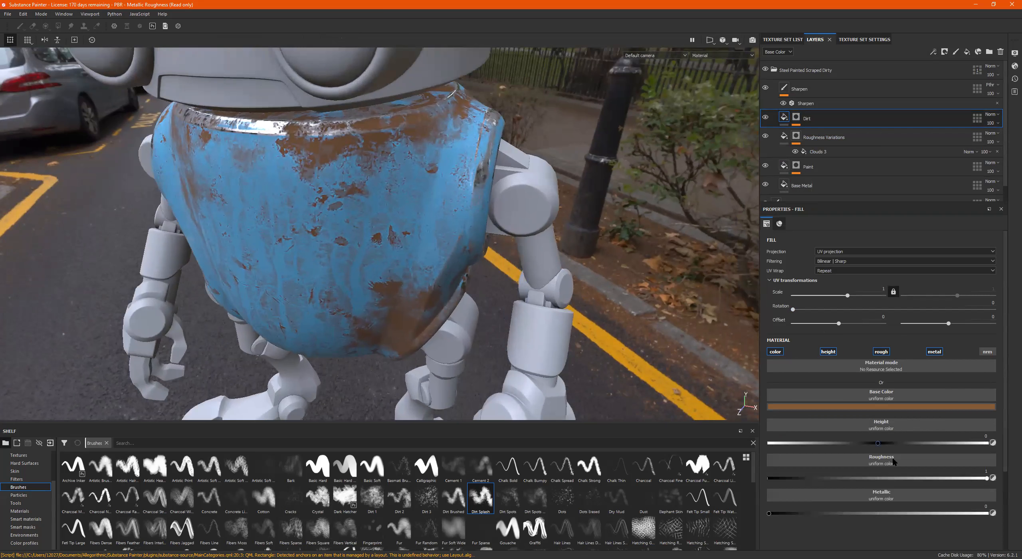
{"action": "left_click_drag", "start_coordinate": [887, 446], "coordinate": [930, 443]}
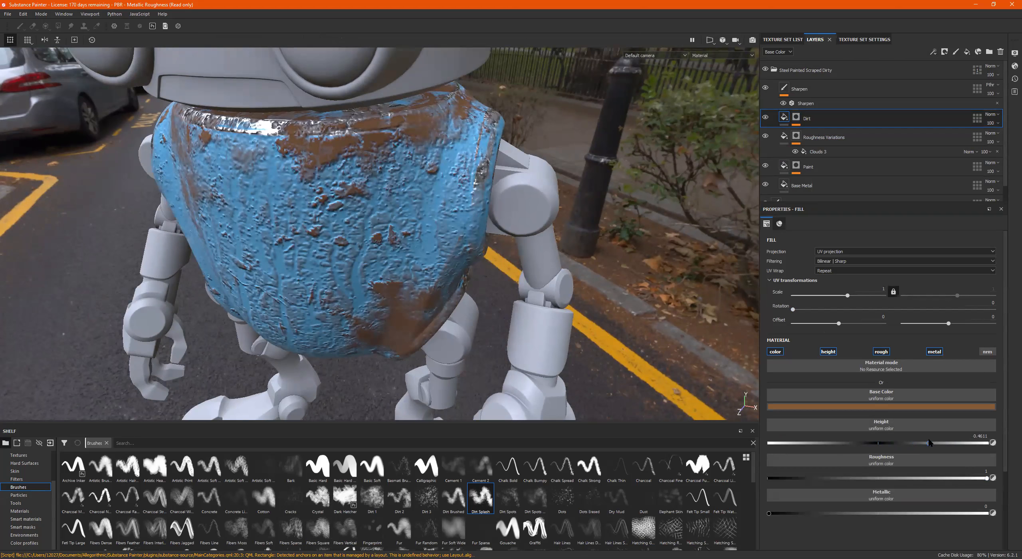
{"action": "key", "text": "ctrl+z"}
Try a slight positive height on the Dirt layer's fill.
{"action": "left_click_drag", "start_coordinate": [411, 209], "coordinate": [404, 188], "text": "alt"}
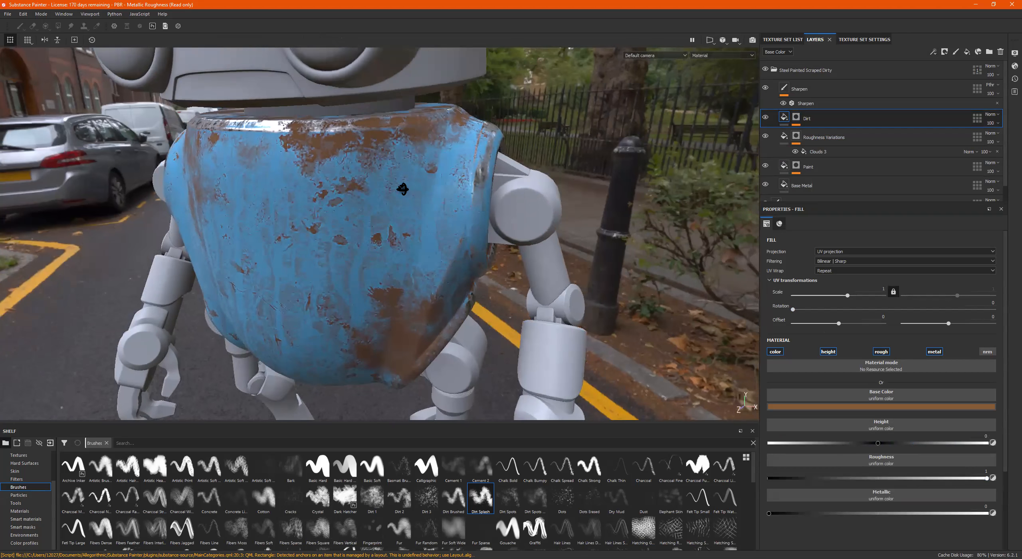
{"action": "middle_click_drag", "start_coordinate": [412, 191], "coordinate": [430, 156], "text": "alt"}
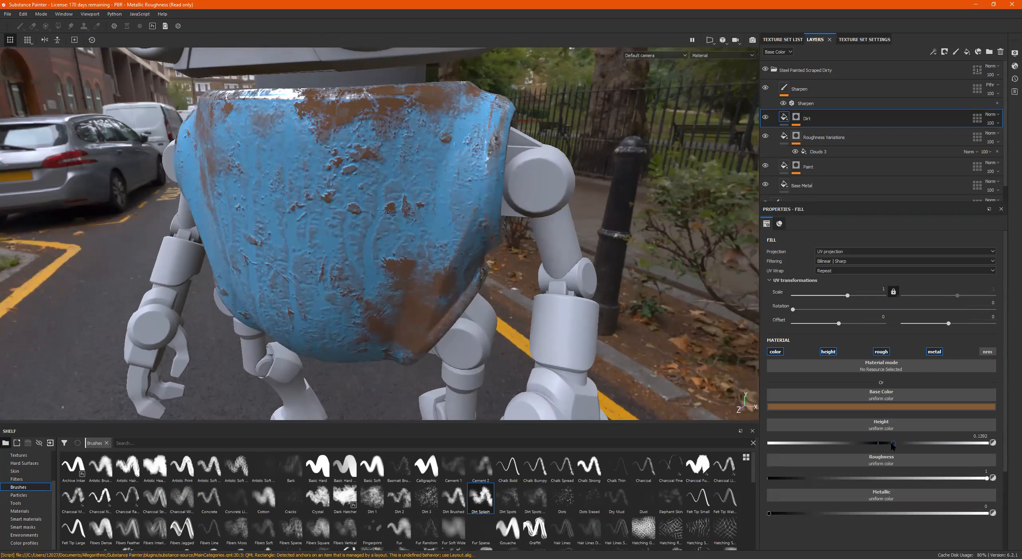
{"action": "left_click_drag", "start_coordinate": [892, 445], "coordinate": [899, 443]}
{"action": "mouse_move", "coordinate": [191, 216]}
{"action": "left_mouse_down", "text": "alt"}
{"action": "mouse_move", "coordinate": [327, 217]}
{"action": "mouse_move", "coordinate": [310, 221]}
{"action": "mouse_move", "coordinate": [315, 247]}
{"action": "mouse_move", "coordinate": [293, 239]}
{"action": "mouse_move", "coordinate": [308, 228]}
{"action": "mouse_move", "coordinate": [288, 219]}
{"action": "mouse_move", "coordinate": [252, 241]}
{"action": "left_mouse_up", "text": "alt"}
Check the Paint layer by toggling its visibility and try different roughness and metallic values on its fill.
{"action": "left_click", "coordinate": [785, 168]}
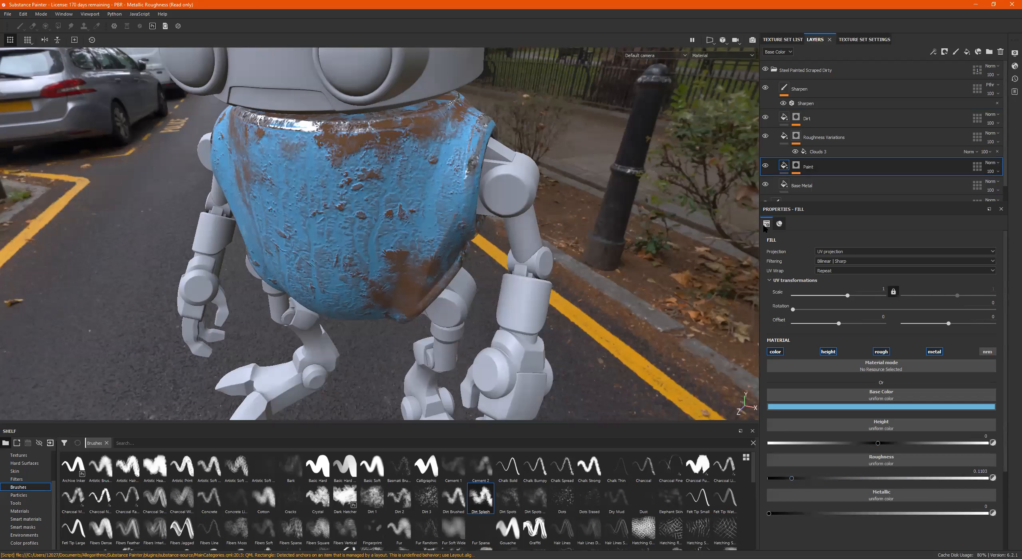
{"action": "left_click", "coordinate": [765, 166]}
{"action": "left_click", "coordinate": [765, 166]}
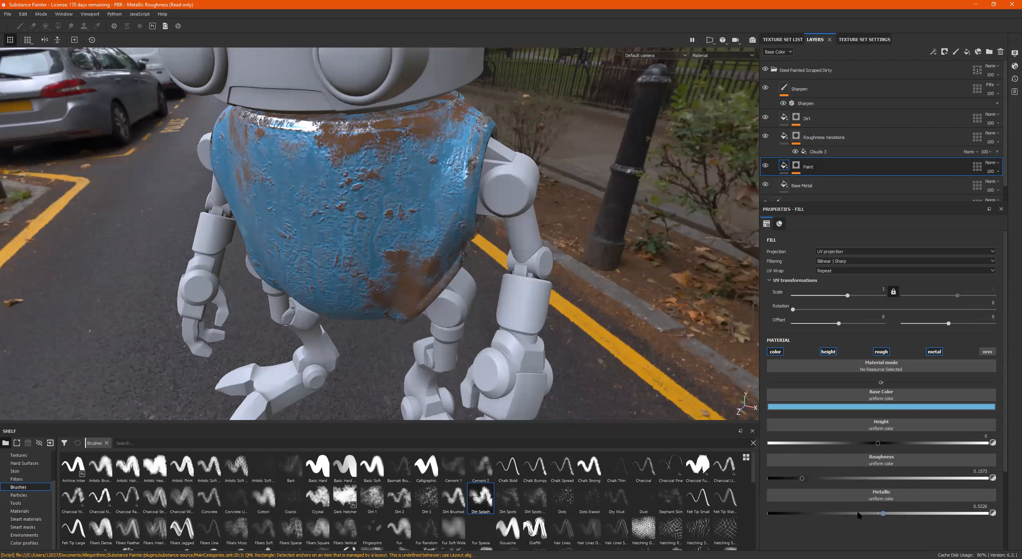
{"action": "left_click_drag", "start_coordinate": [952, 481], "coordinate": [1012, 484]}
{"action": "left_click_drag", "start_coordinate": [894, 482], "coordinate": [786, 481]}
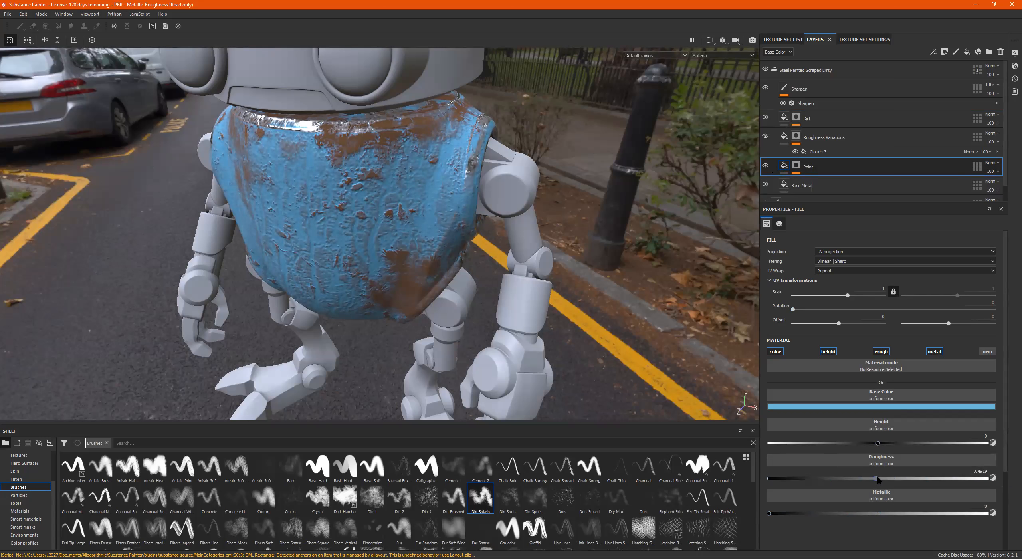
{"action": "left_click_drag", "start_coordinate": [894, 478], "coordinate": [893, 478]}
{"action": "left_click_drag", "start_coordinate": [365, 220], "coordinate": [384, 191], "text": "alt"}
{"action": "right_click_drag", "start_coordinate": [384, 191], "coordinate": [495, 216], "text": "alt"}
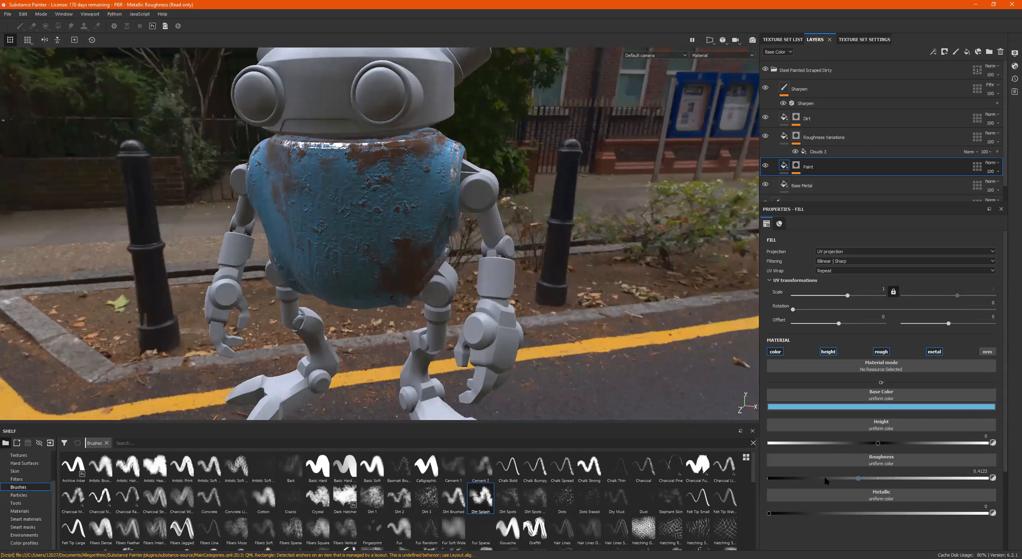
{"action": "right_click_drag", "start_coordinate": [353, 207], "coordinate": [412, 227], "text": "shift"}
{"action": "mouse_move", "coordinate": [401, 219]}
{"action": "left_mouse_down", "text": "alt"}
{"action": "mouse_move", "coordinate": [357, 275]}
{"action": "mouse_move", "coordinate": [406, 251]}
{"action": "mouse_move", "coordinate": [403, 215]}
{"action": "left_mouse_up", "text": "alt"}
{"action": "middle_click_drag", "start_coordinate": [403, 214], "coordinate": [440, 238], "text": "alt"}
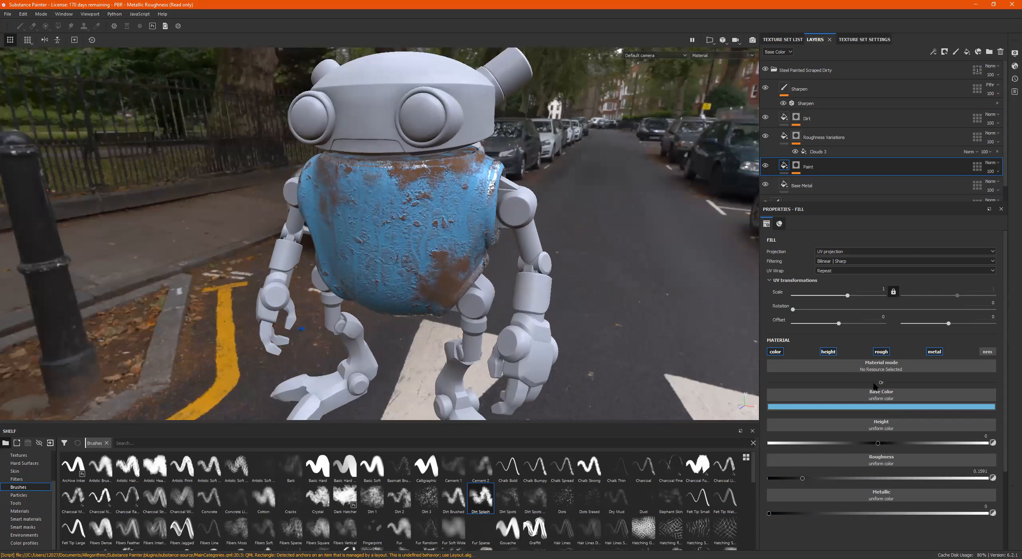
Undo the trial roughness and dirt height changes, and set the Paint layer's height to 0.2188.
{"action": "key", "text": "ctrl+z"}
{"action": "key", "text": "ctrl+z"}
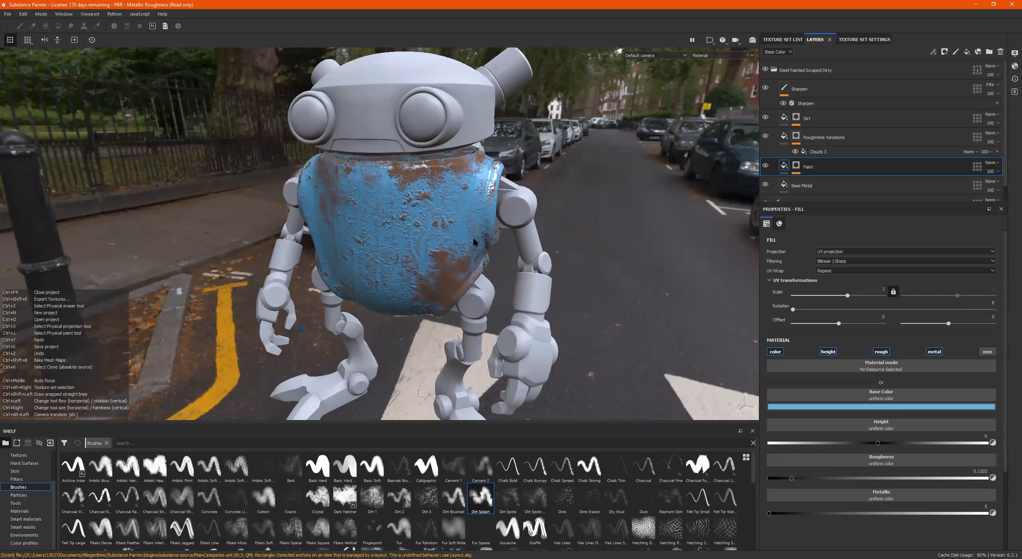
{"action": "key", "text": "ctrl+z"}
{"action": "key", "text": "ctrl+z"}
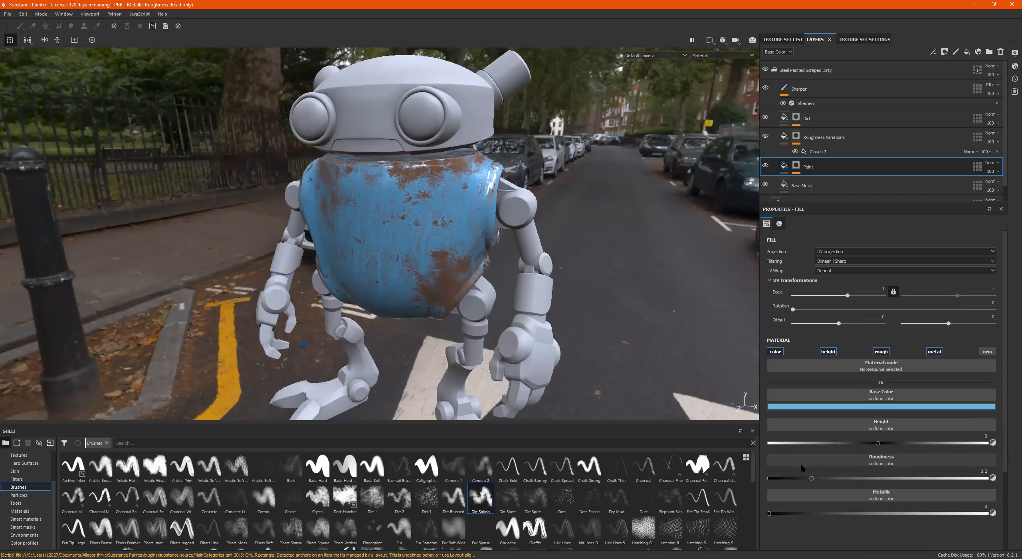
{"action": "left_click_drag", "start_coordinate": [882, 444], "coordinate": [894, 446]}
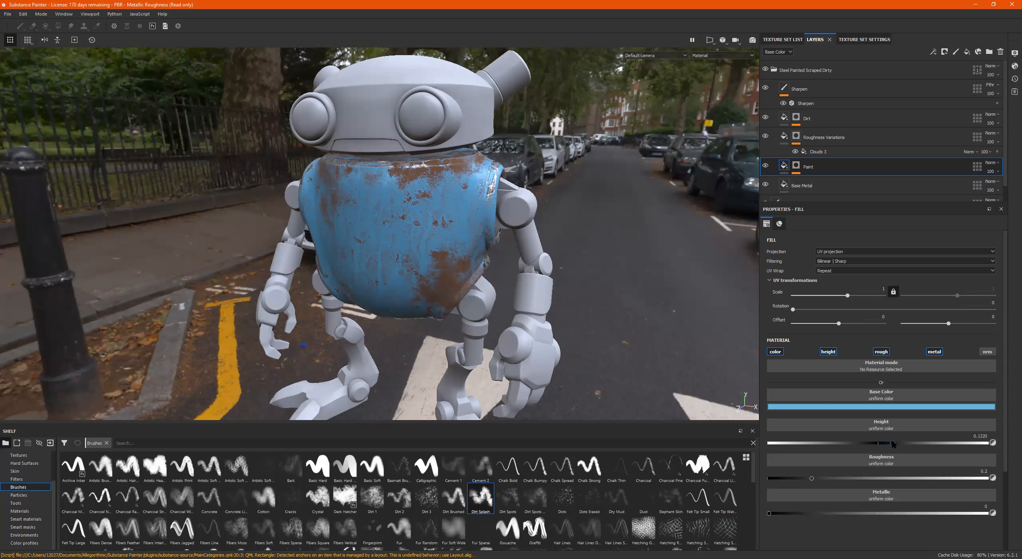
Examine the torso's raised paint, rust and dirt from the side, back and front.
{"action": "left_click_drag", "start_coordinate": [352, 215], "coordinate": [425, 204], "text": "alt"}
{"action": "scroll", "coordinate": [327, 224], "scroll_direction": "down", "scroll_amount": 1}
{"action": "left_click_drag", "start_coordinate": [326, 224], "coordinate": [63, 240], "text": "alt"}
{"action": "middle_click_drag", "start_coordinate": [441, 235], "coordinate": [319, 188], "text": "alt"}
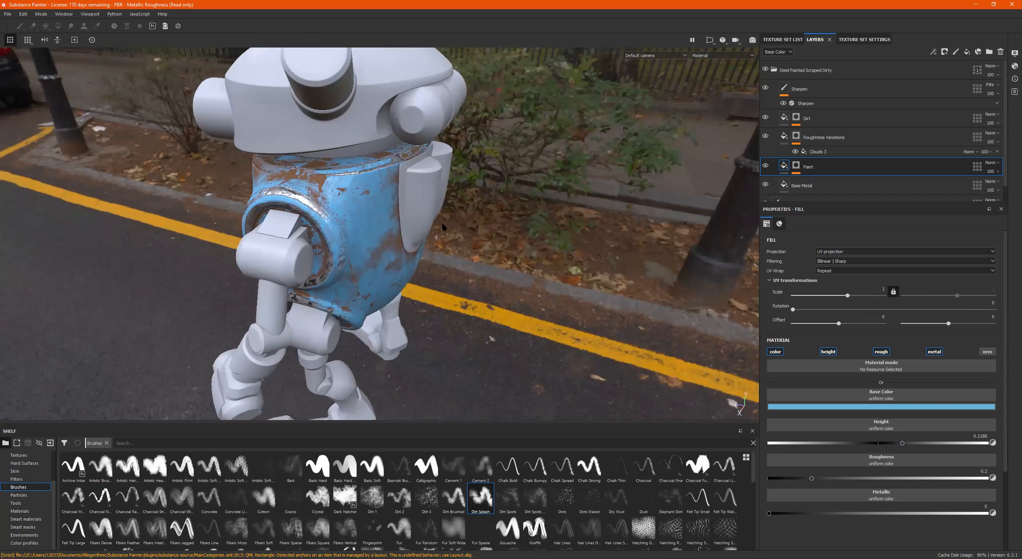
{"action": "left_click_drag", "start_coordinate": [319, 188], "coordinate": [160, 201], "text": "alt"}
{"action": "middle_click_drag", "start_coordinate": [275, 220], "coordinate": [326, 212], "text": "alt"}
{"action": "left_click_drag", "start_coordinate": [326, 213], "coordinate": [339, 251], "text": "alt"}
{"action": "middle_click_drag", "start_coordinate": [339, 239], "coordinate": [354, 192], "text": "alt"}
{"action": "left_click_drag", "start_coordinate": [355, 192], "coordinate": [490, 224], "text": "alt"}
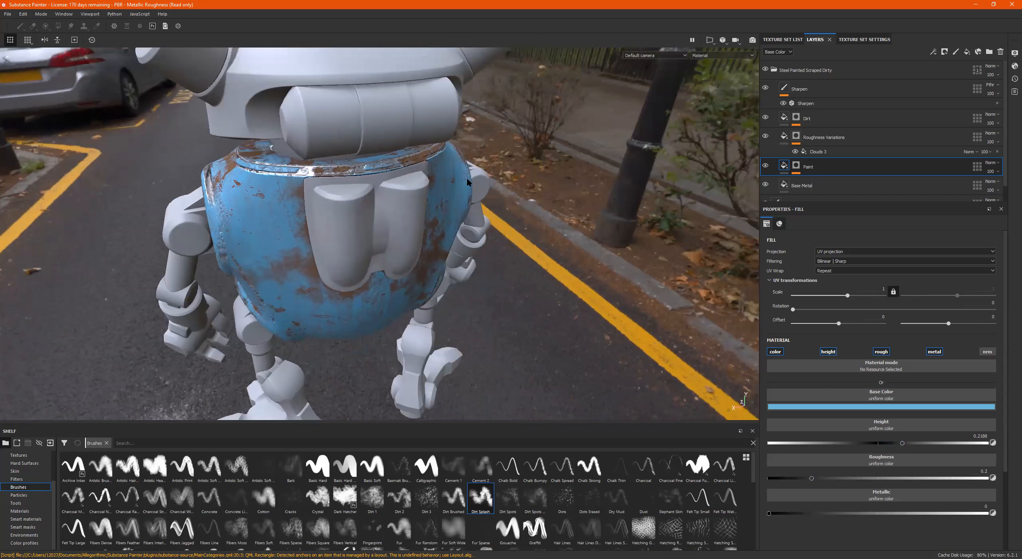
{"action": "left_click_drag", "start_coordinate": [373, 206], "coordinate": [430, 209], "text": "alt"}
{"action": "middle_click_drag", "start_coordinate": [430, 208], "coordinate": [486, 187], "text": "alt"}
{"action": "right_click_drag", "start_coordinate": [486, 187], "coordinate": [347, 262], "text": "alt"}
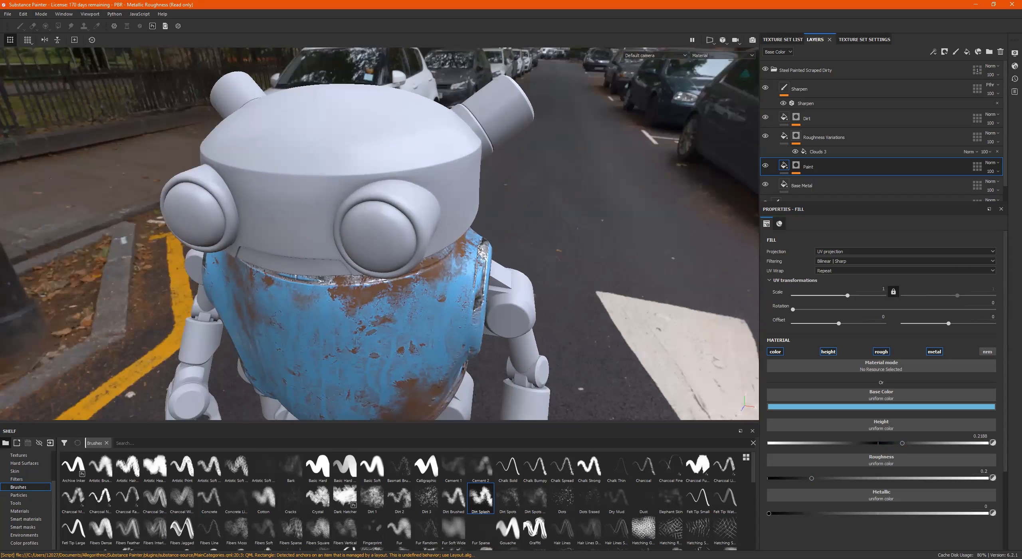
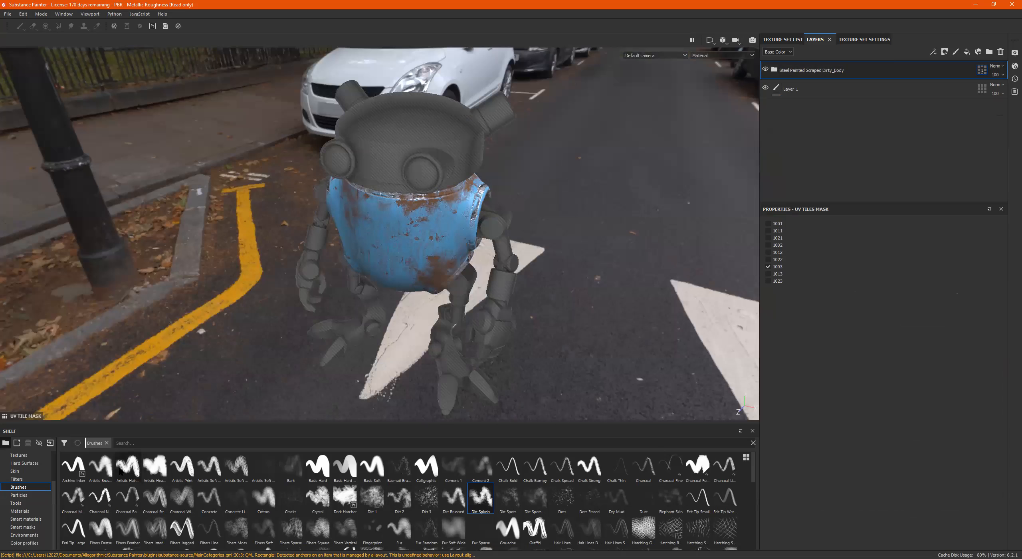
Remove the shelf's brush filter, search for "car", and add the Steel Painted smart material above the body material folder.
{"action": "left_click", "coordinate": [107, 443]}
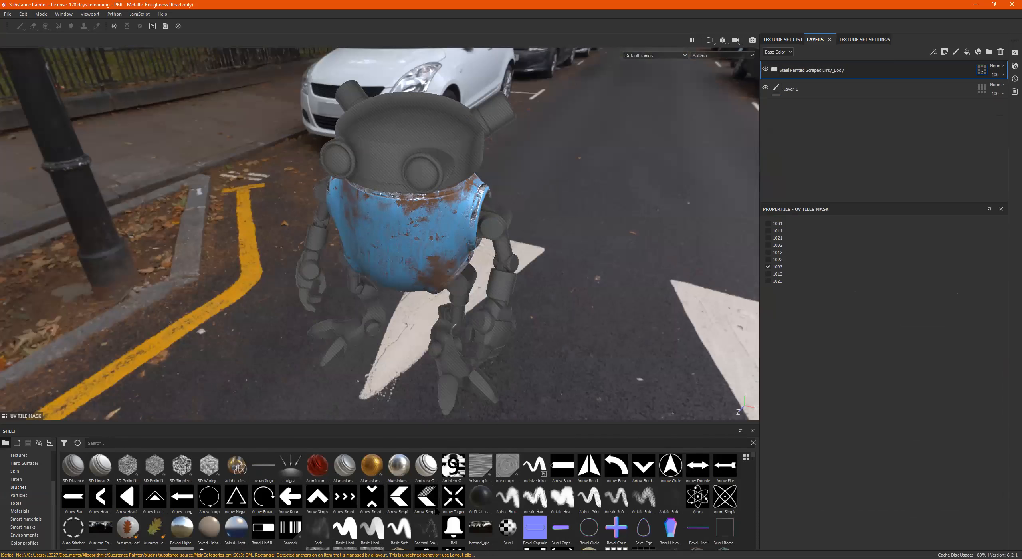
{"action": "scroll", "coordinate": [460, 500], "scroll_direction": "down", "scroll_amount": 10}
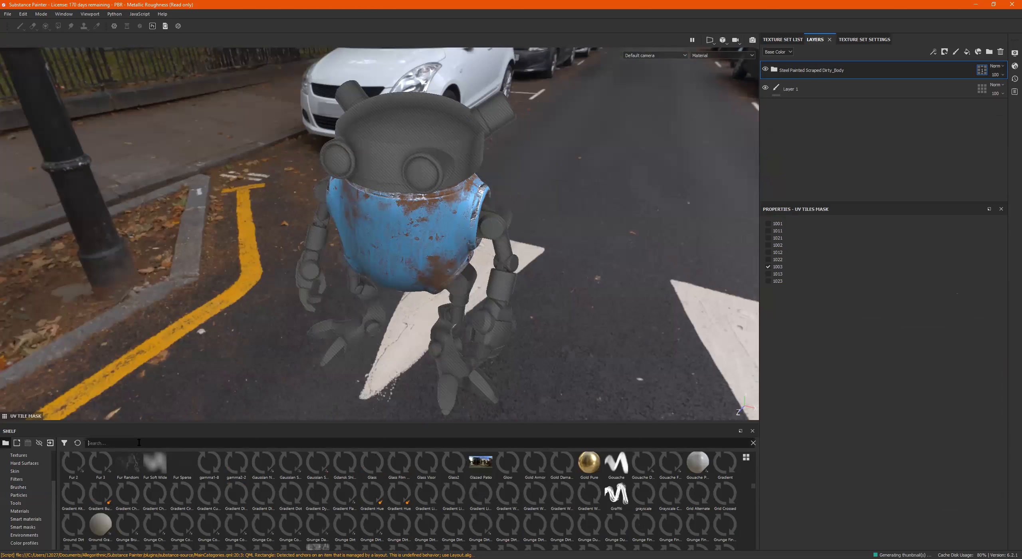
{"action": "type", "text": "car"}
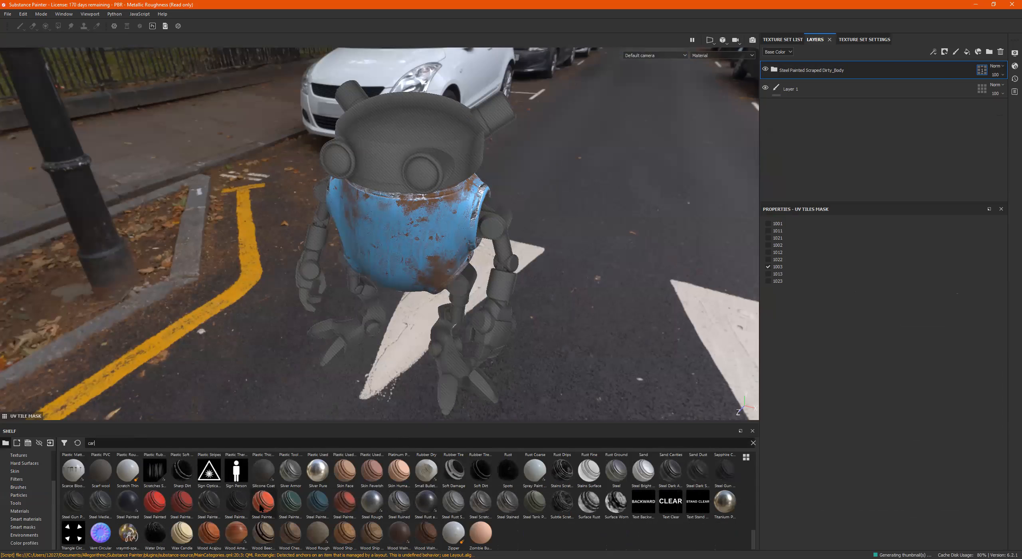
{"action": "mouse_move", "coordinate": [158, 511]}
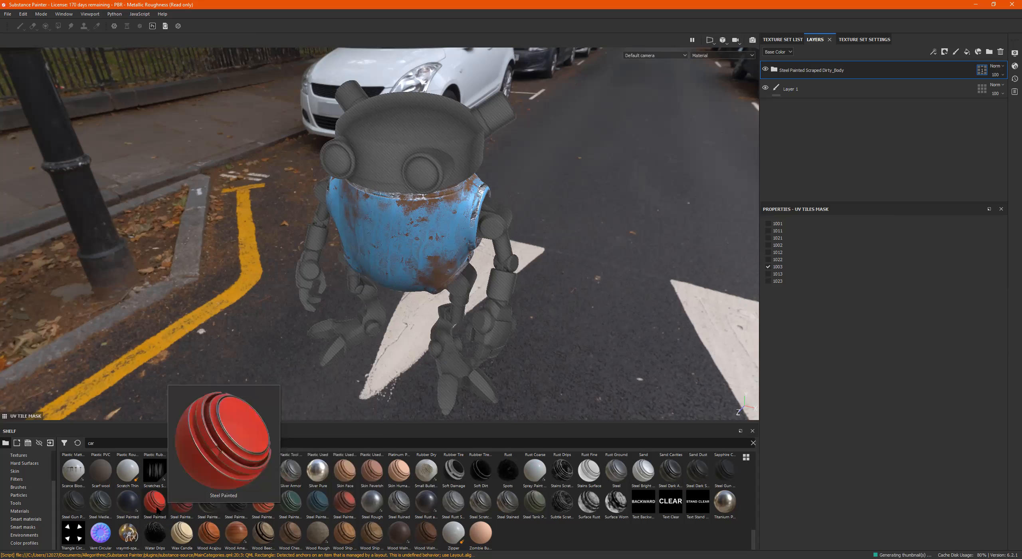
{"action": "mouse_move", "coordinate": [158, 511]}
{"action": "left_mouse_down"}
{"action": "mouse_move", "coordinate": [713, 209]}
{"action": "mouse_move", "coordinate": [811, 67]}
{"action": "left_mouse_up"}
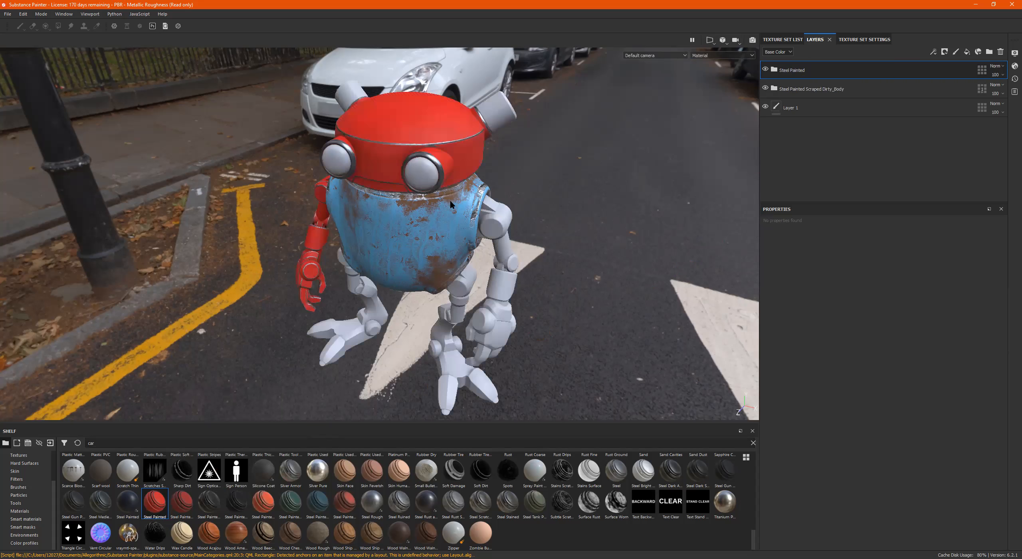
Exclude the torso, both legs and both arms from the Steel Painted folder with its UV tile mask.
{"action": "left_click_drag", "start_coordinate": [480, 193], "coordinate": [544, 172], "text": "alt"}
{"action": "middle_click_drag", "start_coordinate": [544, 172], "coordinate": [546, 201], "text": "alt"}
{"action": "left_click", "coordinate": [982, 70]}
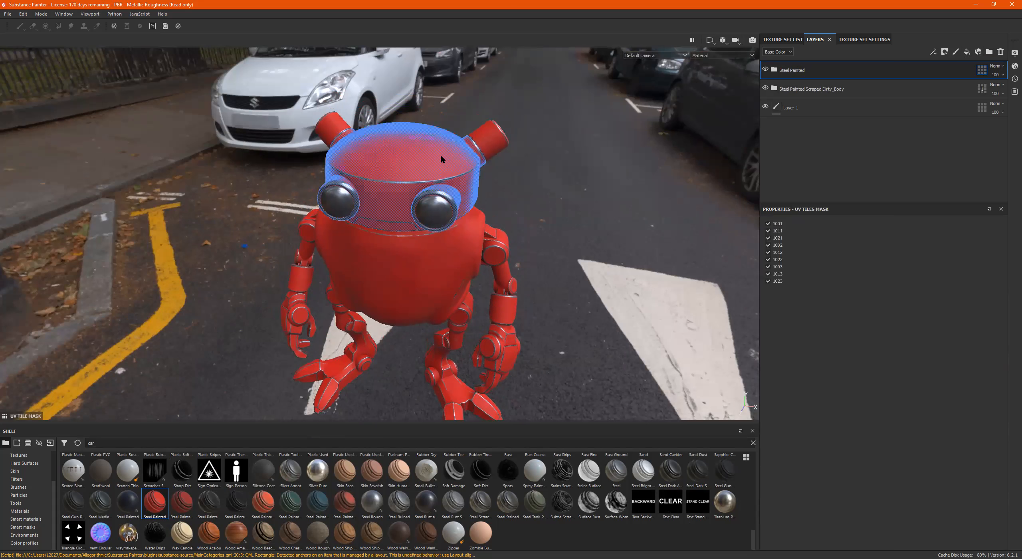
{"action": "right_click_drag", "start_coordinate": [441, 156], "coordinate": [440, 258], "text": "alt"}
{"action": "middle_click_drag", "start_coordinate": [440, 258], "coordinate": [451, 154], "text": "alt"}
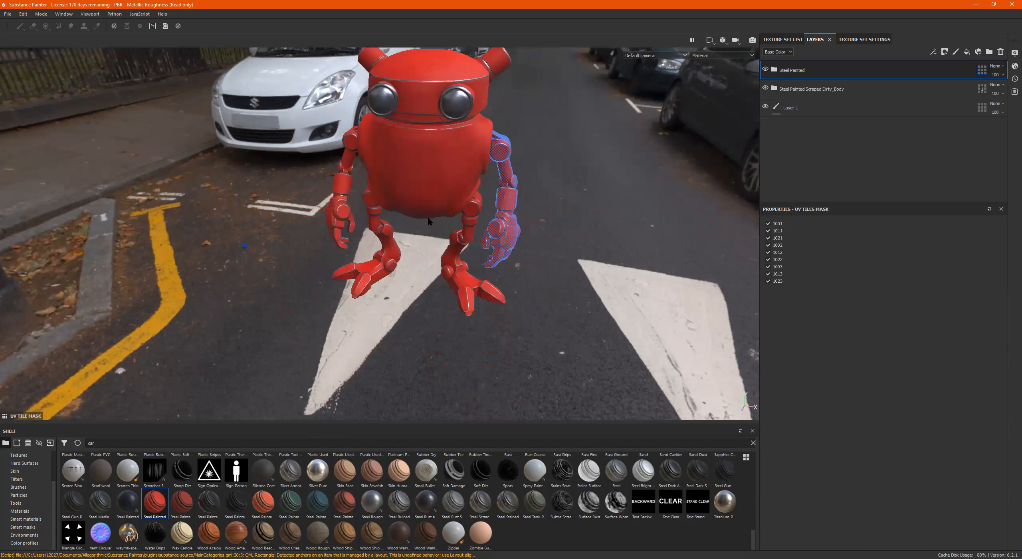
{"action": "left_click", "coordinate": [432, 206]}
{"action": "left_click", "coordinate": [383, 259]}
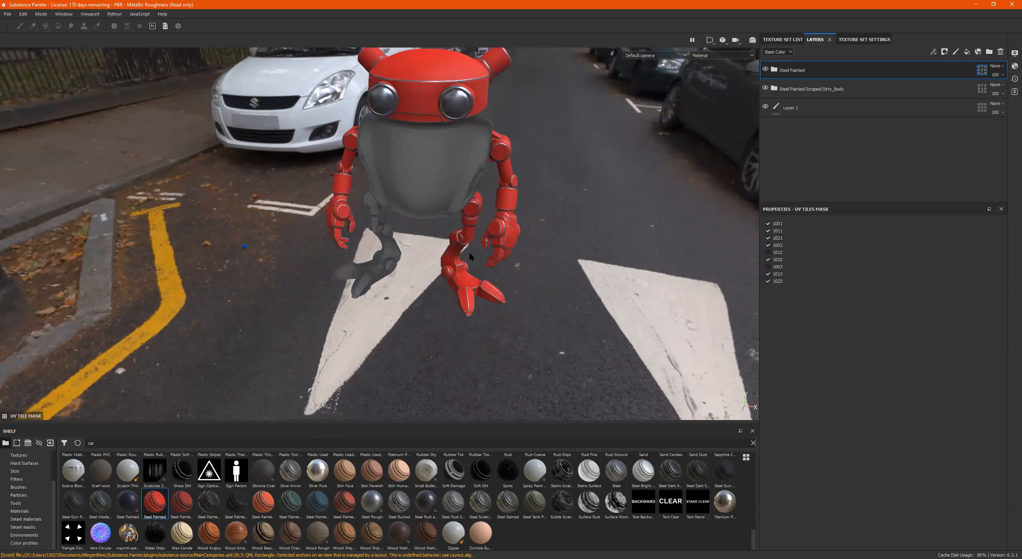
{"action": "left_click", "coordinate": [460, 251]}
{"action": "left_click", "coordinate": [508, 216]}
{"action": "left_click", "coordinate": [342, 208]}
Exclude the remaining eye, horn and back parts from the UV tile mask, leaving only head tile 1001 enabled.
{"action": "left_click_drag", "start_coordinate": [386, 171], "coordinate": [439, 166], "text": "alt"}
{"action": "left_click", "coordinate": [413, 158]}
{"action": "left_click", "coordinate": [461, 151]}
{"action": "left_click_drag", "start_coordinate": [424, 206], "coordinate": [549, 135], "text": "alt"}
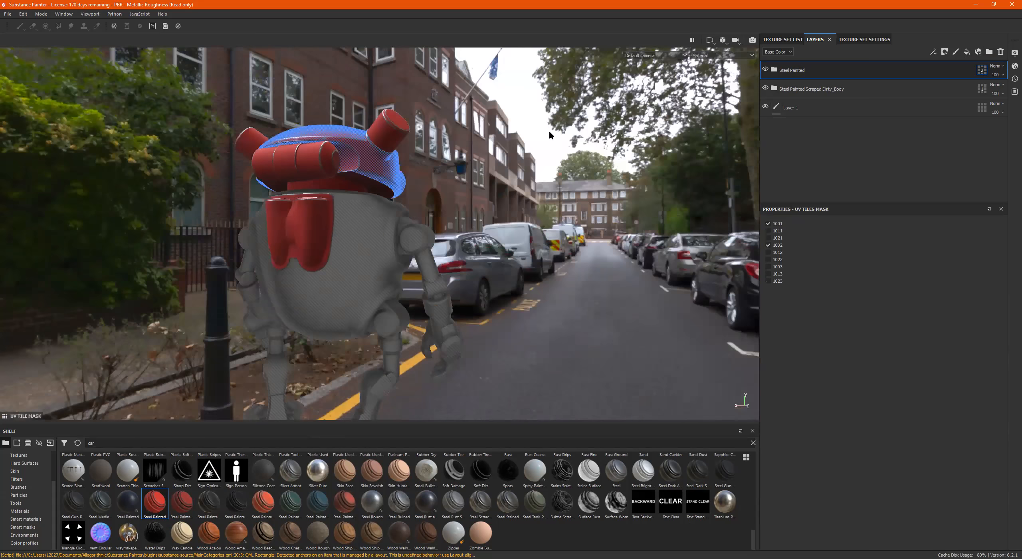
{"action": "left_click", "coordinate": [413, 134]}
{"action": "left_click_drag", "start_coordinate": [413, 134], "coordinate": [80, 235], "text": "alt"}
{"action": "left_click_drag", "start_coordinate": [471, 208], "coordinate": [417, 224], "text": "alt"}
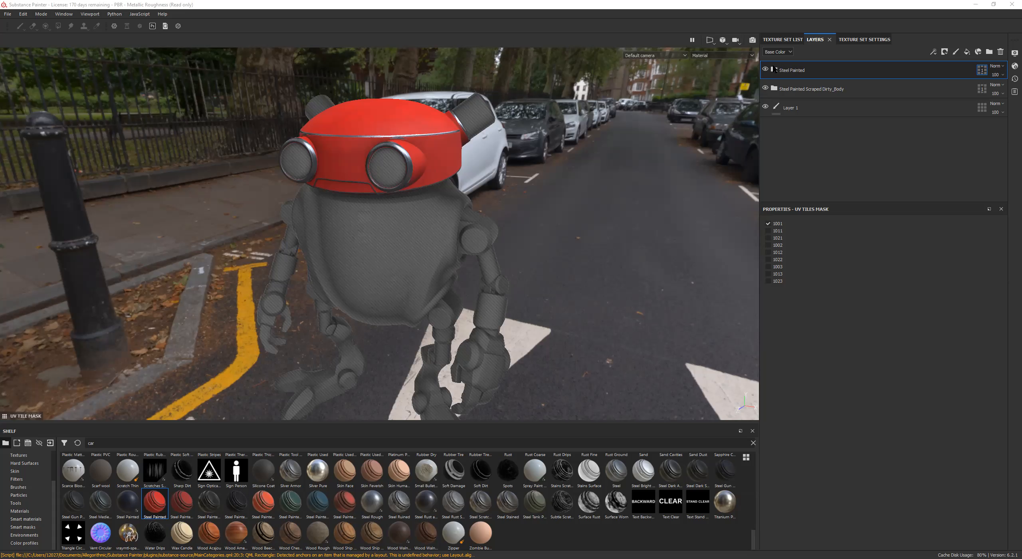
Expand the Steel Painted folder, check its Base Steel and Metal Details fills, and change the Paint layer's base color to orange.
{"action": "left_click", "coordinate": [774, 67]}
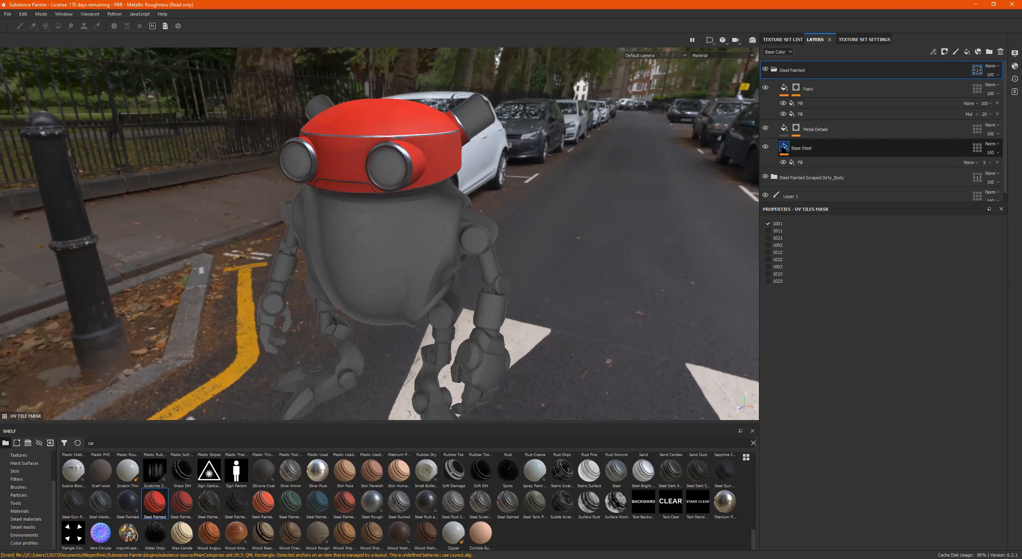
{"action": "left_click", "coordinate": [783, 146]}
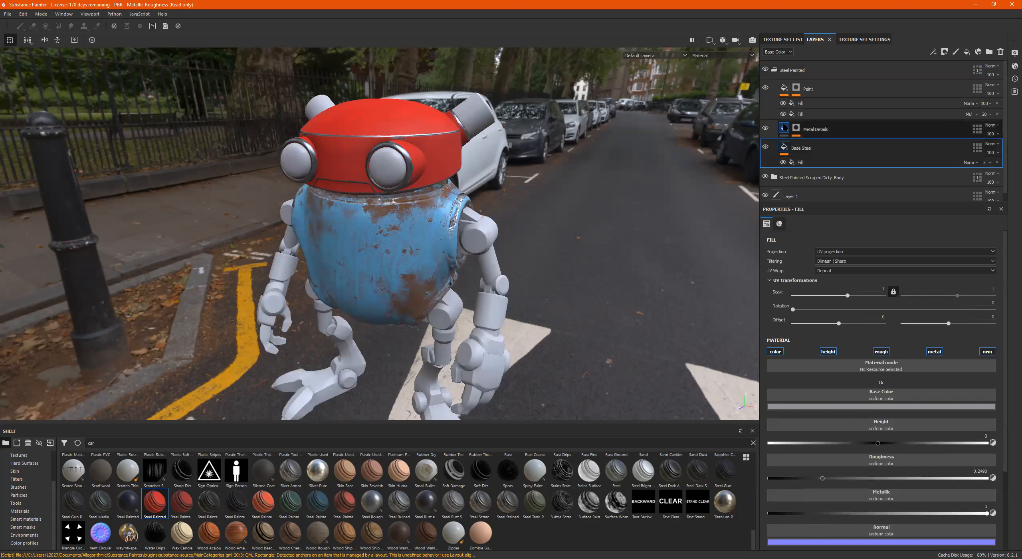
{"action": "left_click", "coordinate": [784, 127]}
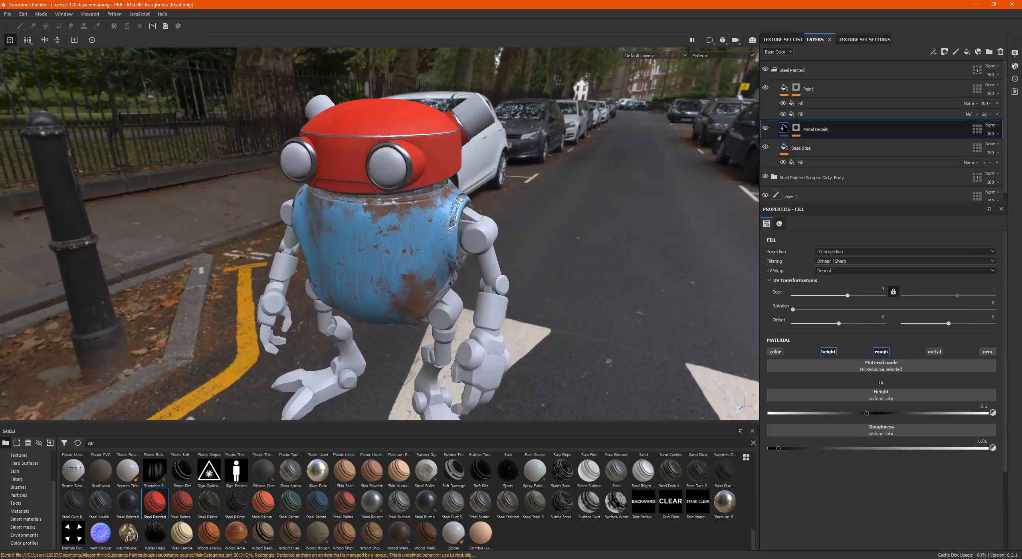
{"action": "left_click", "coordinate": [782, 89]}
{"action": "left_click", "coordinate": [848, 405]}
{"action": "left_click_drag", "start_coordinate": [893, 411], "coordinate": [290, 502]}
{"action": "left_click_drag", "start_coordinate": [861, 470], "coordinate": [904, 436]}
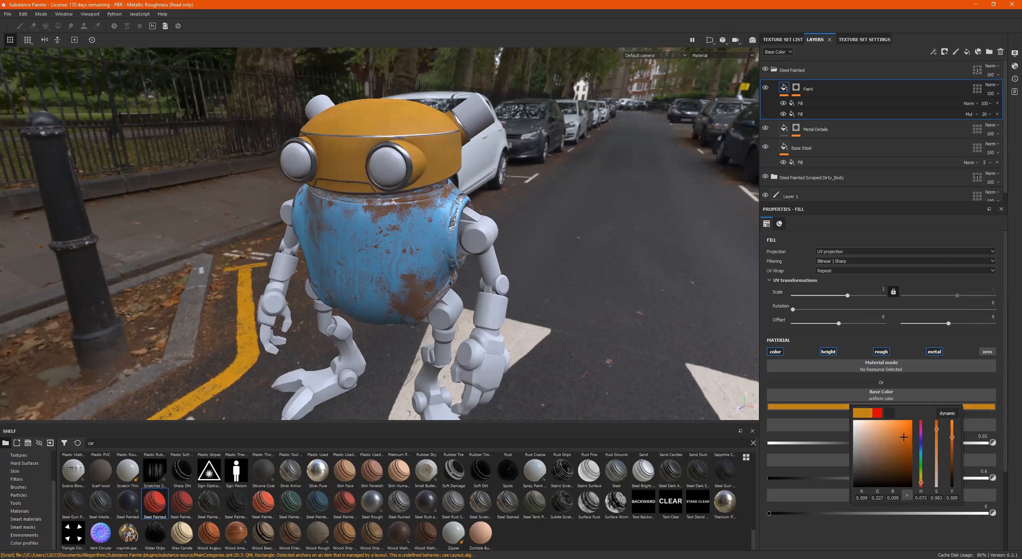
{"action": "left_click_drag", "start_coordinate": [376, 175], "coordinate": [441, 192], "text": "alt"}
Brighten the Paint layer's base color to a warm yellow-orange with a color value of 0.796.
{"action": "left_click", "coordinate": [947, 406]}
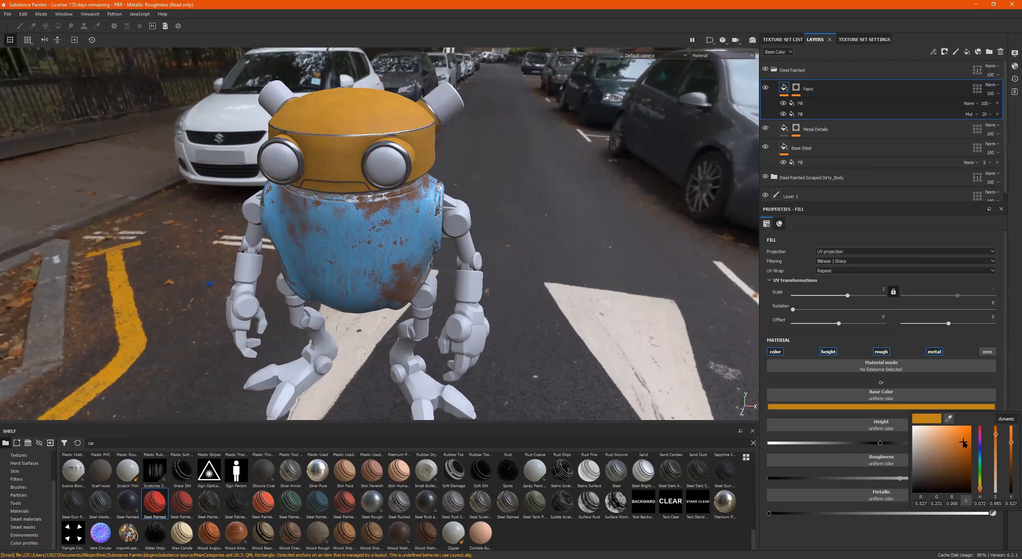
{"action": "mouse_move", "coordinate": [964, 444]}
{"action": "left_mouse_down"}
{"action": "mouse_move", "coordinate": [977, 445]}
{"action": "mouse_move", "coordinate": [967, 441]}
{"action": "left_mouse_up"}
{"action": "left_click", "coordinate": [980, 487]}
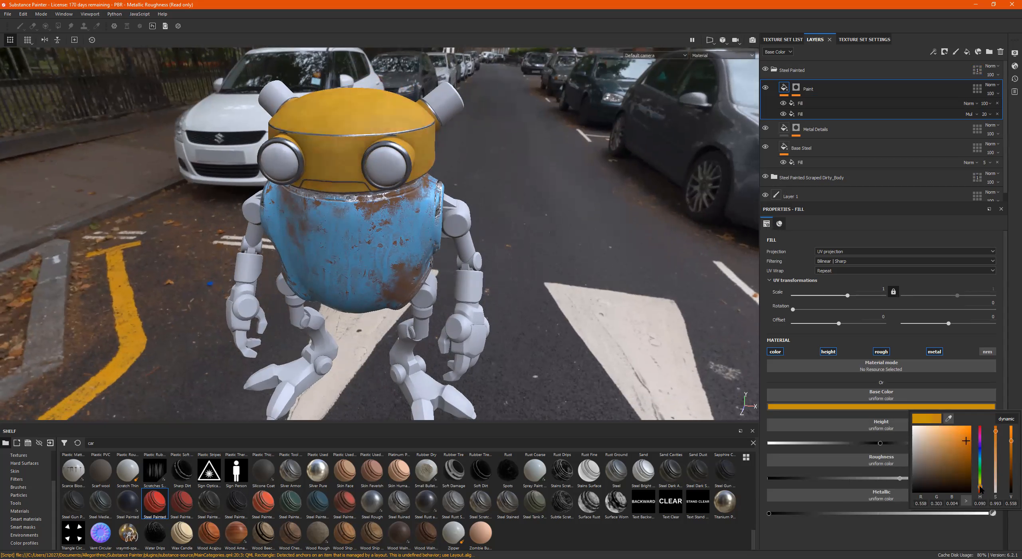
{"action": "left_click", "coordinate": [981, 488]}
{"action": "left_click_drag", "start_coordinate": [965, 446], "coordinate": [965, 434]}
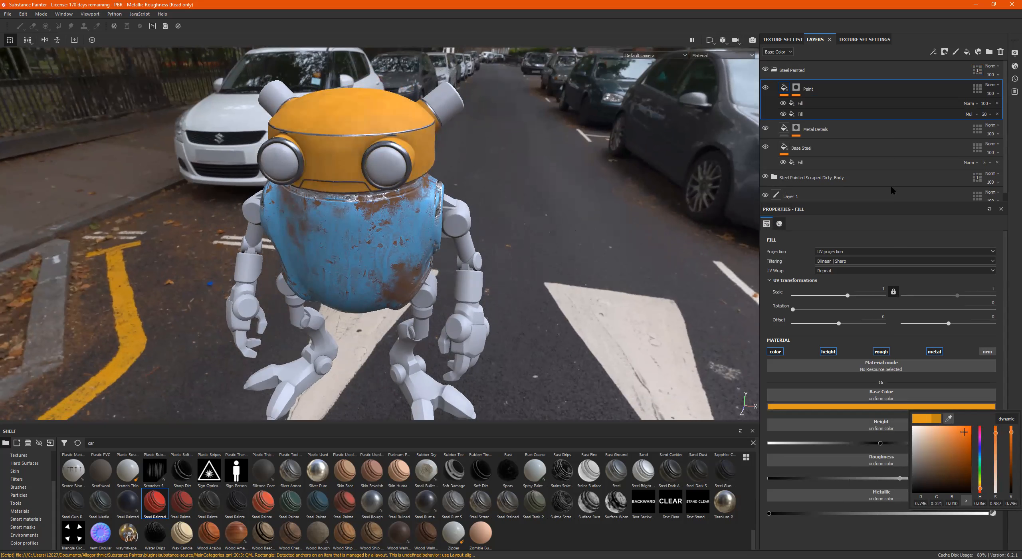
{"action": "left_click", "coordinate": [923, 220]}
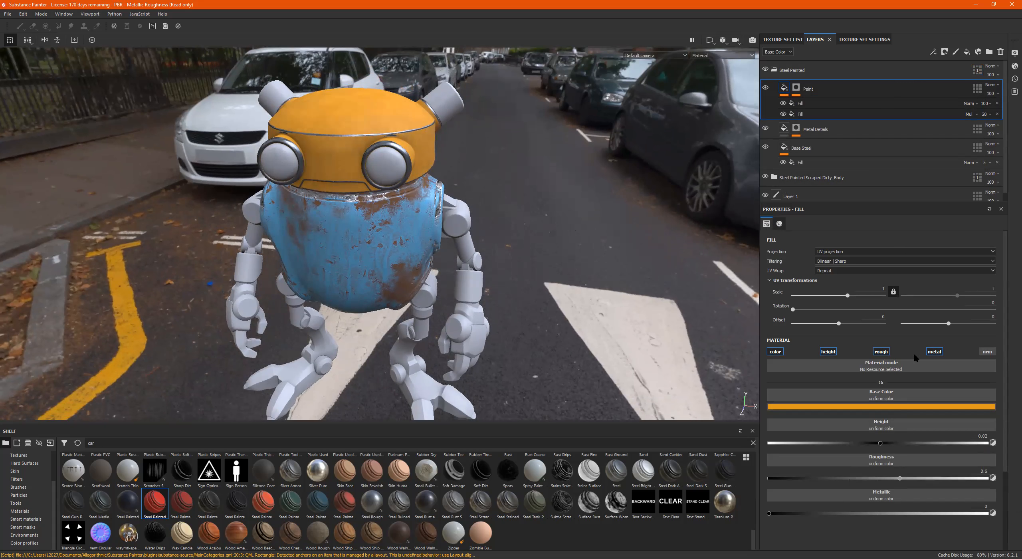
Try a glossier roughness of 0.2206 on the Paint layer, and settle on 0.3978 while checking reflections on the head.
{"action": "left_click_drag", "start_coordinate": [900, 480], "coordinate": [818, 489]}
{"action": "left_click_drag", "start_coordinate": [368, 171], "coordinate": [355, 157], "text": "alt"}
{"action": "right_click_drag", "start_coordinate": [315, 154], "coordinate": [459, 158], "text": "alt"}
{"action": "left_click_drag", "start_coordinate": [464, 157], "coordinate": [472, 193], "text": "alt"}
{"action": "right_click_drag", "start_coordinate": [471, 194], "coordinate": [609, 196], "text": "alt"}
{"action": "mouse_move", "coordinate": [489, 200]}
{"action": "left_mouse_down", "text": "alt"}
{"action": "mouse_move", "coordinate": [477, 156]}
{"action": "mouse_move", "coordinate": [476, 189]}
{"action": "left_mouse_up", "text": "alt"}
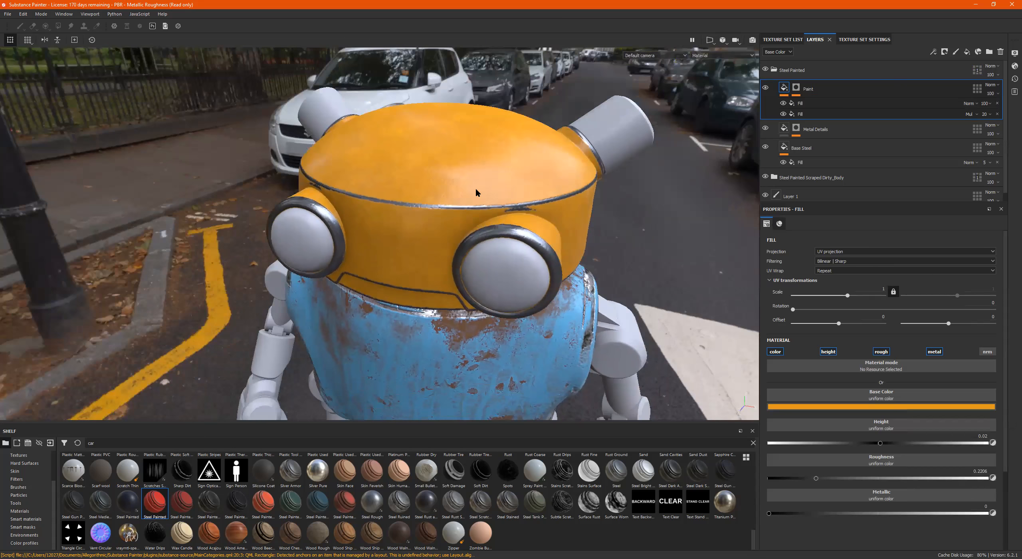
{"action": "middle_click_drag", "start_coordinate": [476, 190], "coordinate": [430, 165], "text": "alt"}
{"action": "left_click_drag", "start_coordinate": [831, 479], "coordinate": [854, 478]}
{"action": "left_click_drag", "start_coordinate": [495, 244], "coordinate": [465, 174], "text": "alt"}
{"action": "middle_click_drag", "start_coordinate": [465, 174], "coordinate": [499, 152], "text": "alt"}
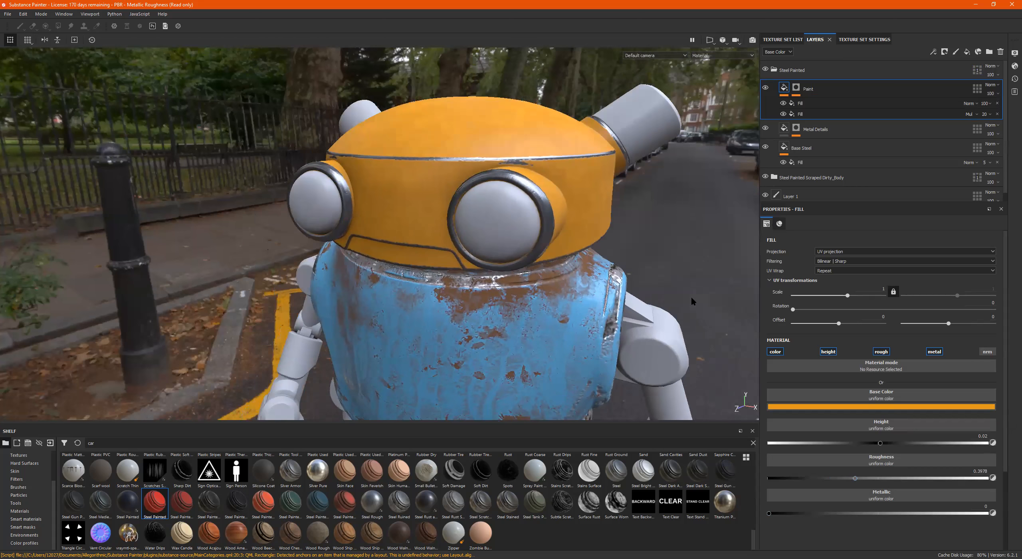
{"action": "left_click", "coordinate": [826, 406]}
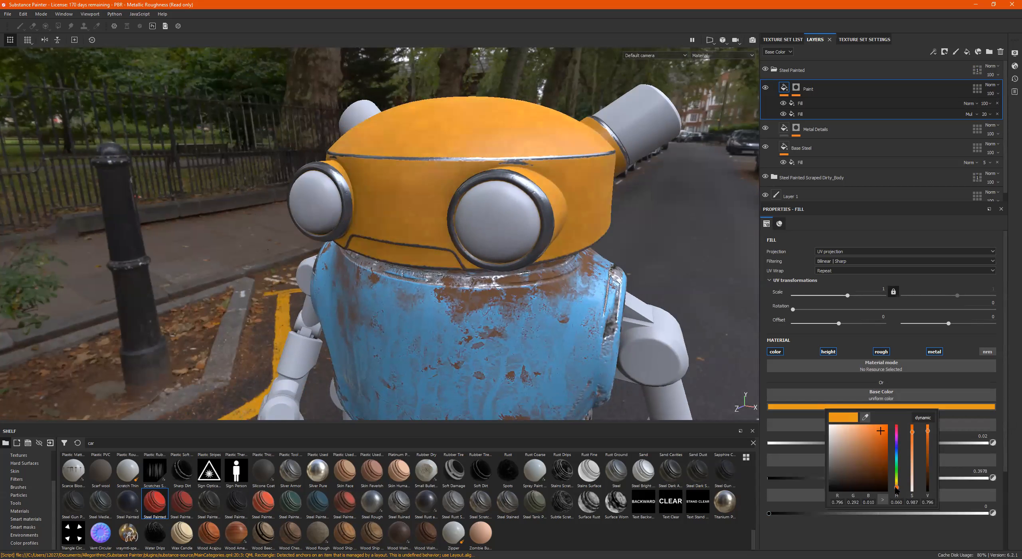
{"action": "mouse_move", "coordinate": [452, 284]}
{"action": "left_mouse_down", "text": "alt"}
{"action": "mouse_move", "coordinate": [481, 262]}
{"action": "mouse_move", "coordinate": [451, 293]}
{"action": "left_mouse_up", "text": "alt"}
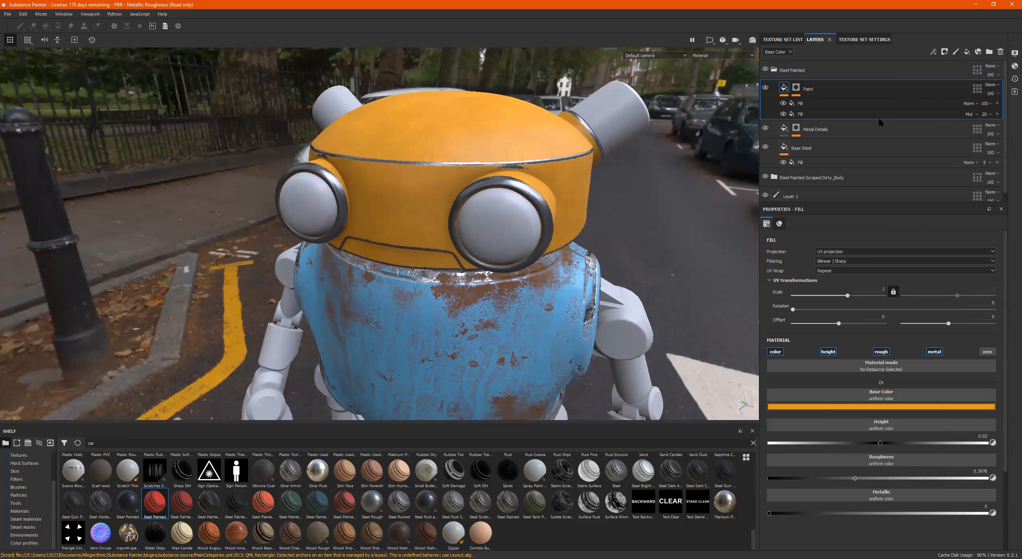
Toggle the visibility of the Steel Painted folder's layers to compare what each contributes to the head's edges and eye rims.
{"action": "left_click", "coordinate": [766, 88]}
{"action": "left_click", "coordinate": [765, 87]}
{"action": "left_click", "coordinate": [766, 88]}
{"action": "left_click", "coordinate": [765, 87]}
{"action": "right_click_drag", "start_coordinate": [439, 178], "coordinate": [792, 166], "text": "alt"}
{"action": "right_click_drag", "start_coordinate": [552, 183], "coordinate": [756, 168], "text": "alt"}
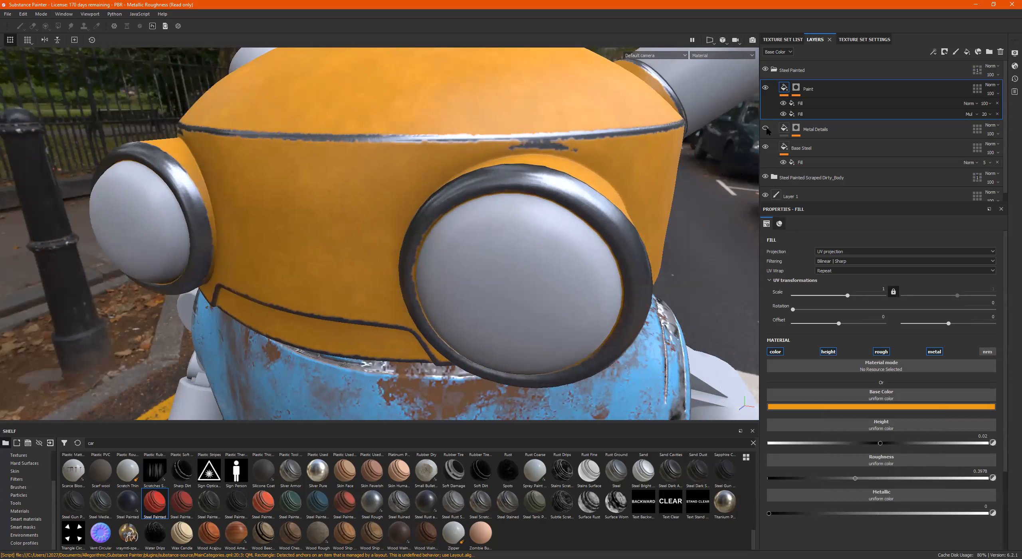
{"action": "left_click", "coordinate": [766, 147]}
{"action": "left_click", "coordinate": [765, 147]}
{"action": "left_click", "coordinate": [765, 147]}
{"action": "left_click", "coordinate": [765, 147]}
{"action": "left_click", "coordinate": [767, 147]}
{"action": "right_click_drag", "start_coordinate": [397, 197], "coordinate": [305, 197], "text": "alt"}
{"action": "mouse_move", "coordinate": [556, 173]}
{"action": "left_mouse_down", "text": "alt"}
{"action": "mouse_move", "coordinate": [536, 181]}
{"action": "mouse_move", "coordinate": [546, 175]}
{"action": "left_mouse_up", "text": "alt"}
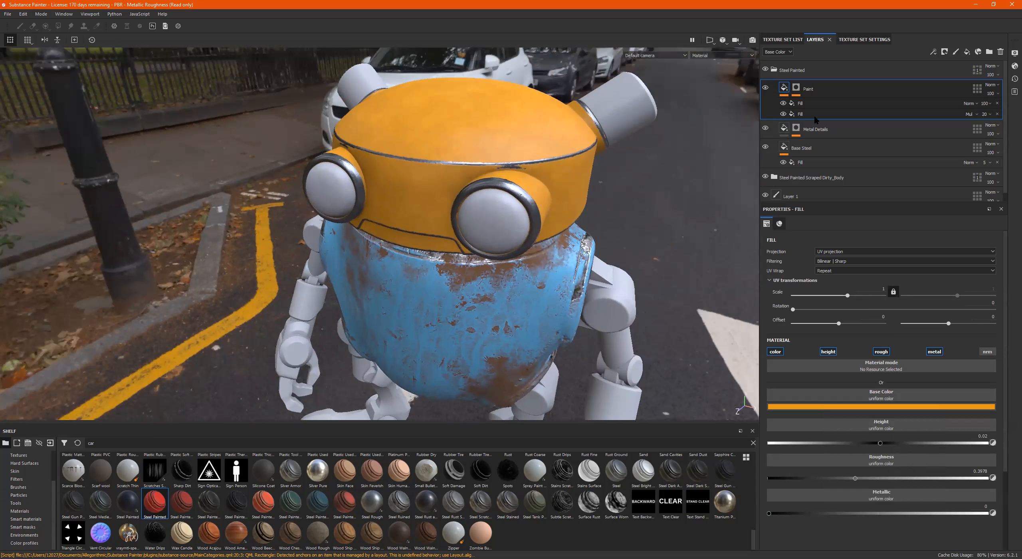
Hide the Paint and Metal Details layers, and darken Base Steel's base color to a gray with value 0.114.
{"action": "left_click", "coordinate": [785, 148]}
{"action": "left_click", "coordinate": [766, 147]}
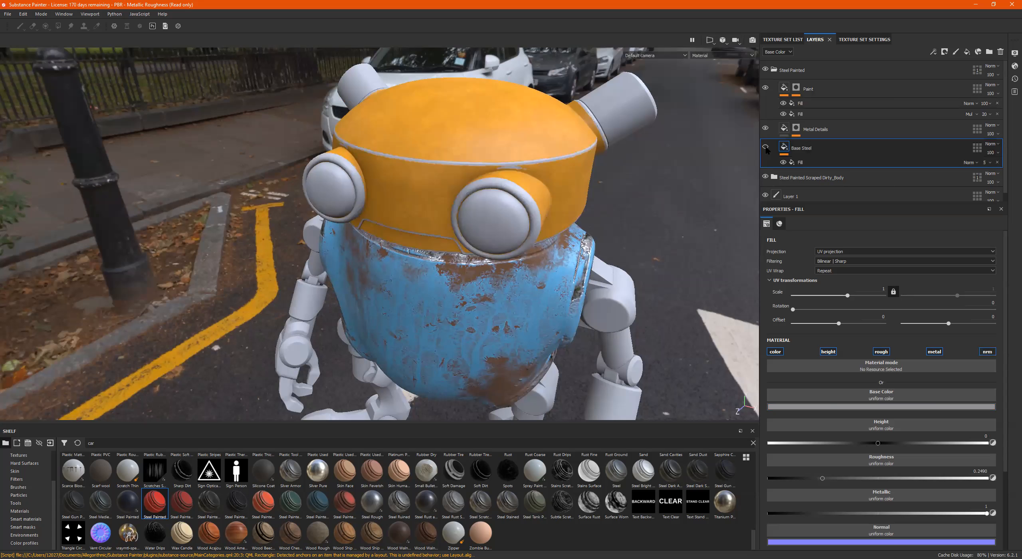
{"action": "left_click", "coordinate": [766, 148]}
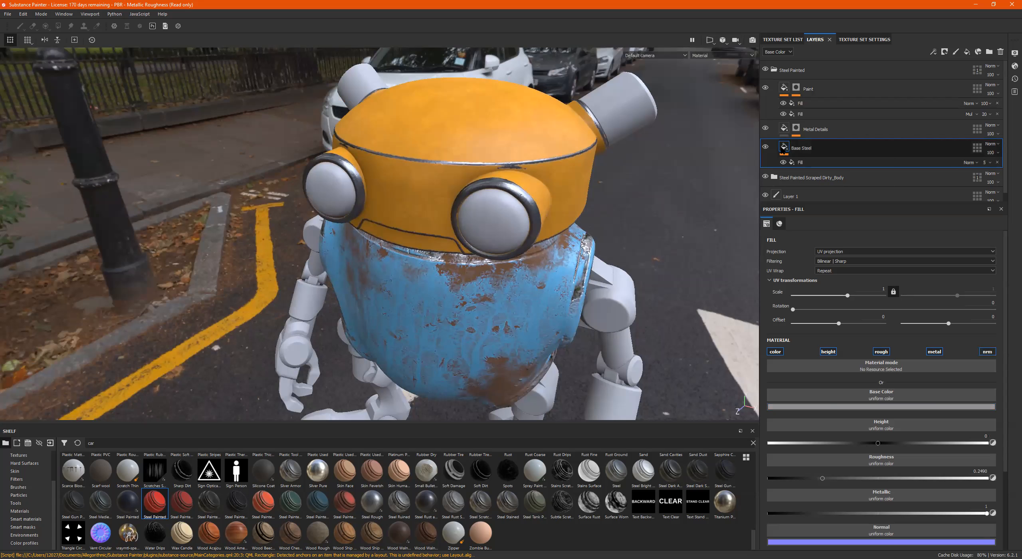
{"action": "left_click", "coordinate": [767, 86]}
{"action": "right_click_drag", "start_coordinate": [445, 162], "coordinate": [489, 134], "text": "alt"}
{"action": "mouse_move", "coordinate": [489, 134]}
{"action": "left_mouse_down", "text": "alt"}
{"action": "mouse_move", "coordinate": [532, 122]}
{"action": "mouse_move", "coordinate": [520, 130]}
{"action": "left_mouse_up", "text": "alt"}
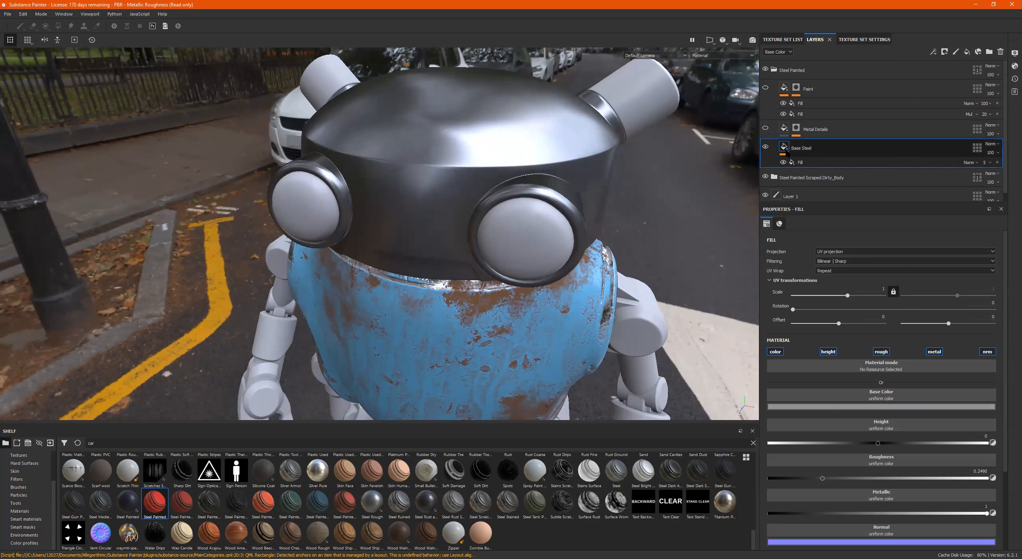
{"action": "left_click", "coordinate": [891, 407]}
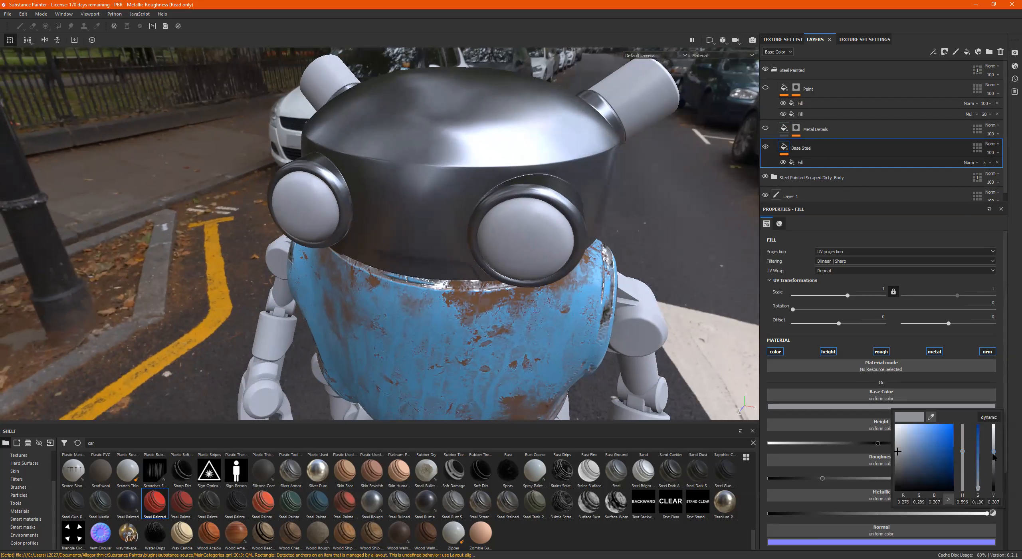
{"action": "left_click", "coordinate": [994, 469]}
{"action": "left_click_drag", "start_coordinate": [993, 467], "coordinate": [993, 466]}
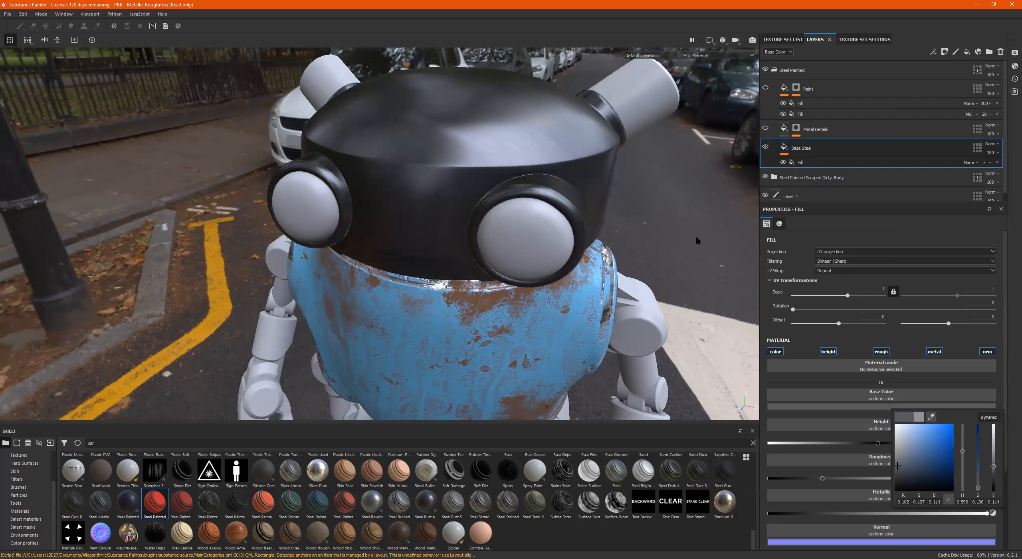
Show the Metal Details and Paint layers again, and compare the head with and without the paint.
{"action": "left_click", "coordinate": [779, 151]}
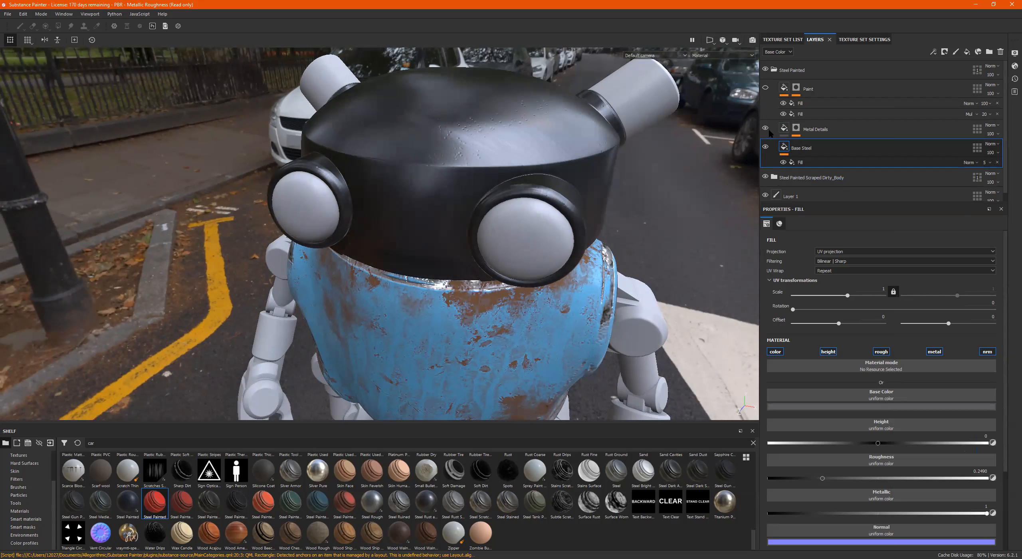
{"action": "left_click", "coordinate": [765, 88]}
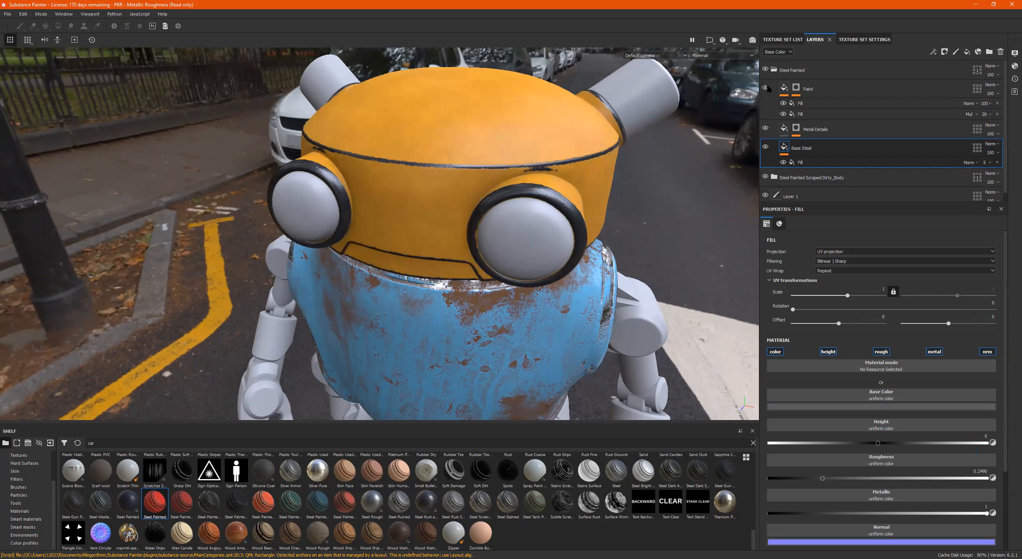
{"action": "mouse_move", "coordinate": [535, 151]}
{"action": "left_mouse_down", "text": "alt"}
{"action": "mouse_move", "coordinate": [517, 121]}
{"action": "mouse_move", "coordinate": [487, 141]}
{"action": "mouse_move", "coordinate": [481, 180]}
{"action": "mouse_move", "coordinate": [506, 192]}
{"action": "left_mouse_up", "text": "alt"}
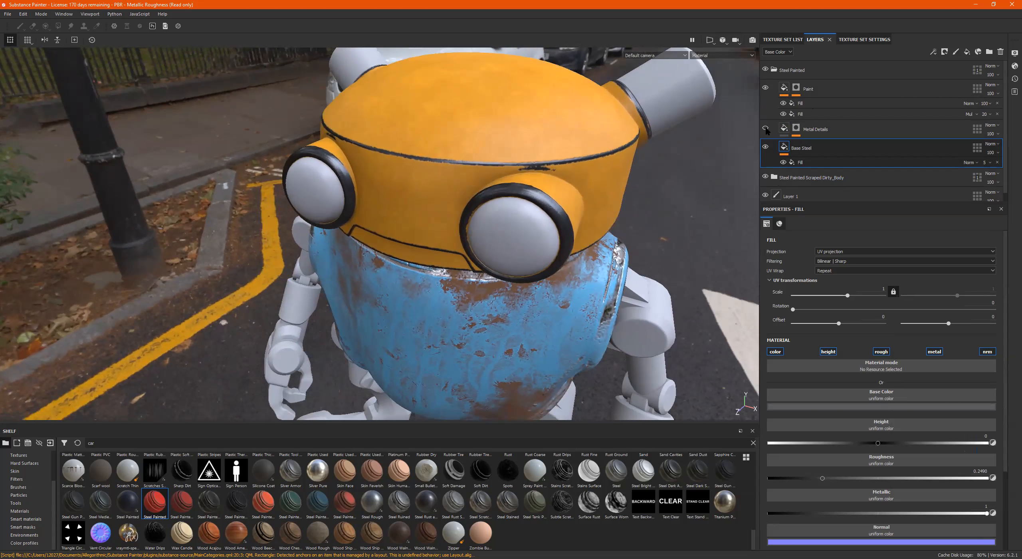
{"action": "left_click", "coordinate": [779, 88]}
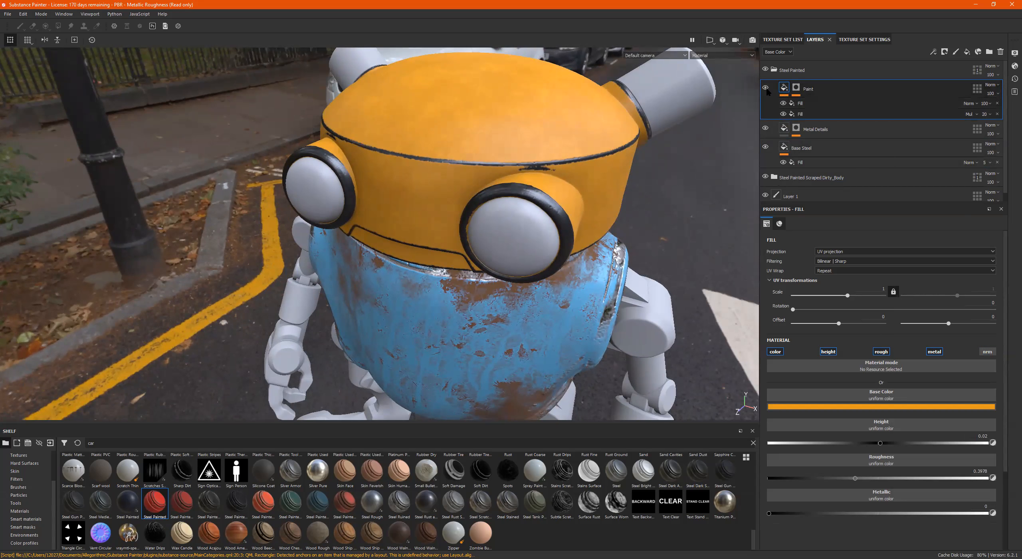
{"action": "left_click", "coordinate": [765, 88]}
{"action": "left_click", "coordinate": [765, 88]}
In the Paint mask's Mask Editor, set Global Balance to 0.6, Texture 2 to 0.64, Ambient Occlusion to 0.3 and Curvature to 0.47.
{"action": "left_click", "coordinate": [784, 88]}
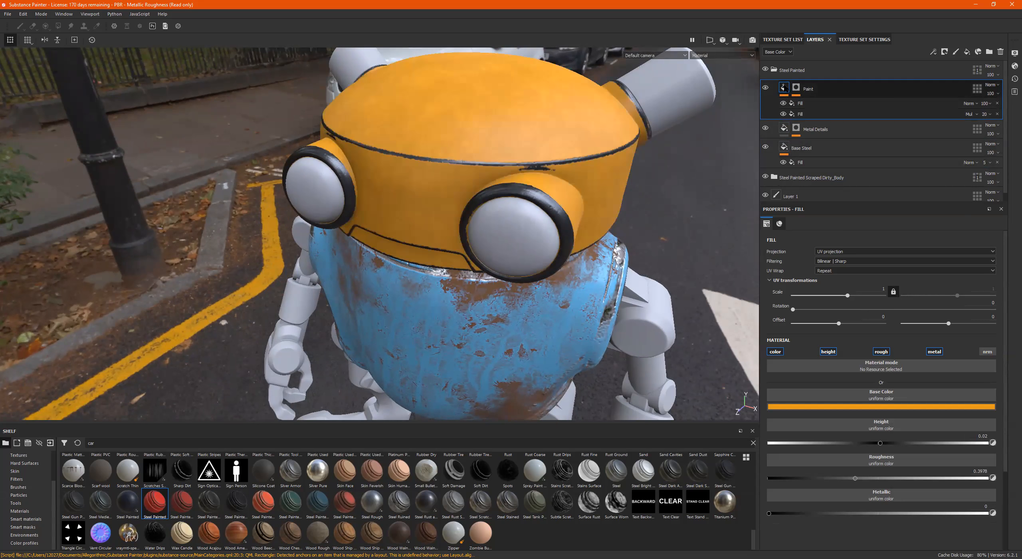
{"action": "left_click", "coordinate": [798, 88]}
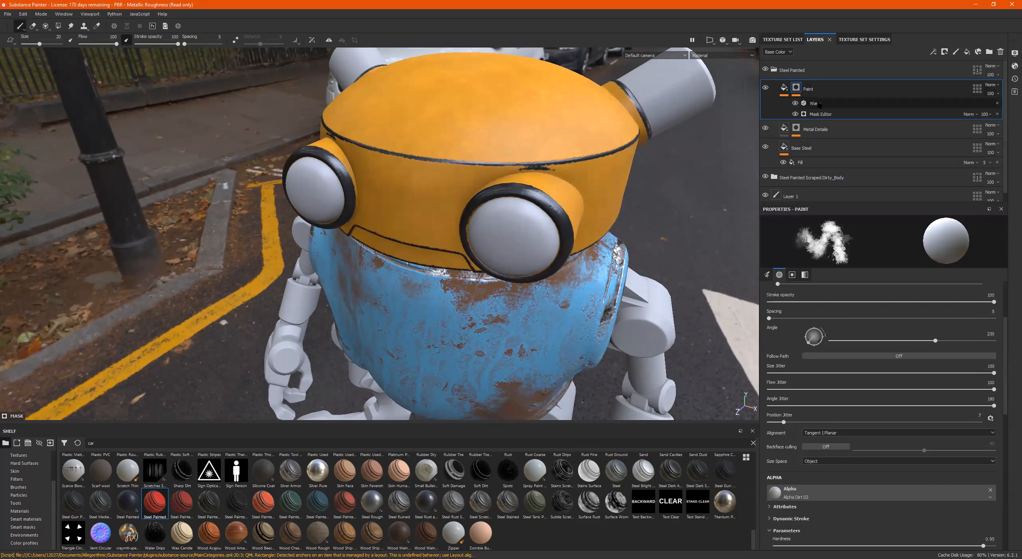
{"action": "left_click", "coordinate": [817, 104]}
{"action": "left_click", "coordinate": [821, 115]}
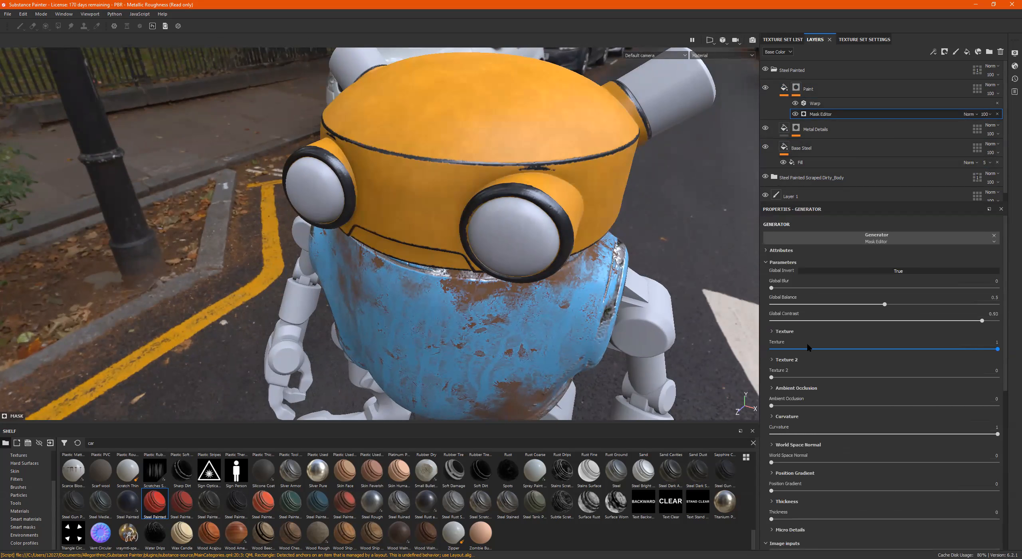
{"action": "mouse_move", "coordinate": [869, 305]}
{"action": "left_mouse_down"}
{"action": "mouse_move", "coordinate": [849, 306]}
{"action": "mouse_move", "coordinate": [946, 305]}
{"action": "mouse_move", "coordinate": [907, 304]}
{"action": "left_mouse_up"}
{"action": "left_click_drag", "start_coordinate": [831, 376], "coordinate": [950, 368]}
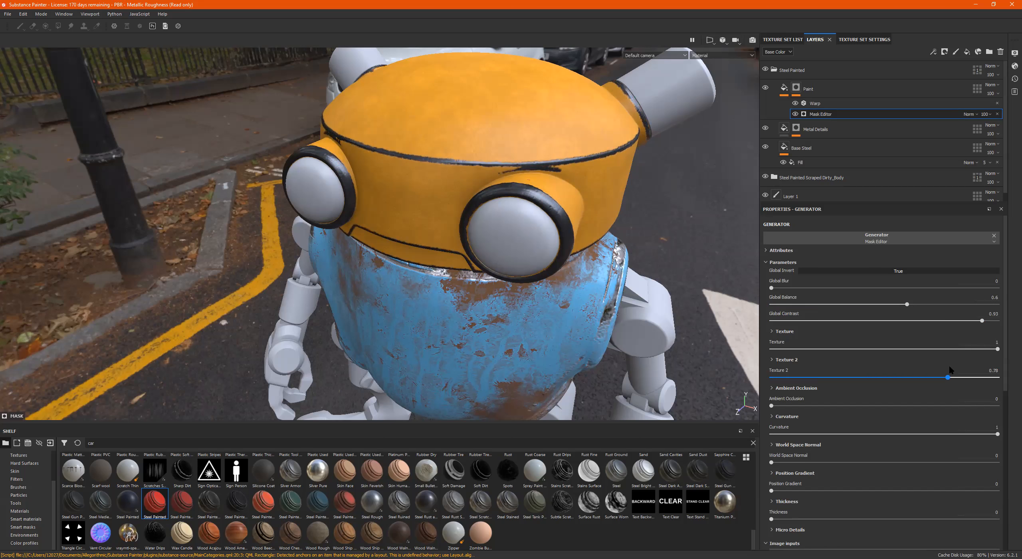
{"action": "left_click_drag", "start_coordinate": [849, 406], "coordinate": [872, 451]}
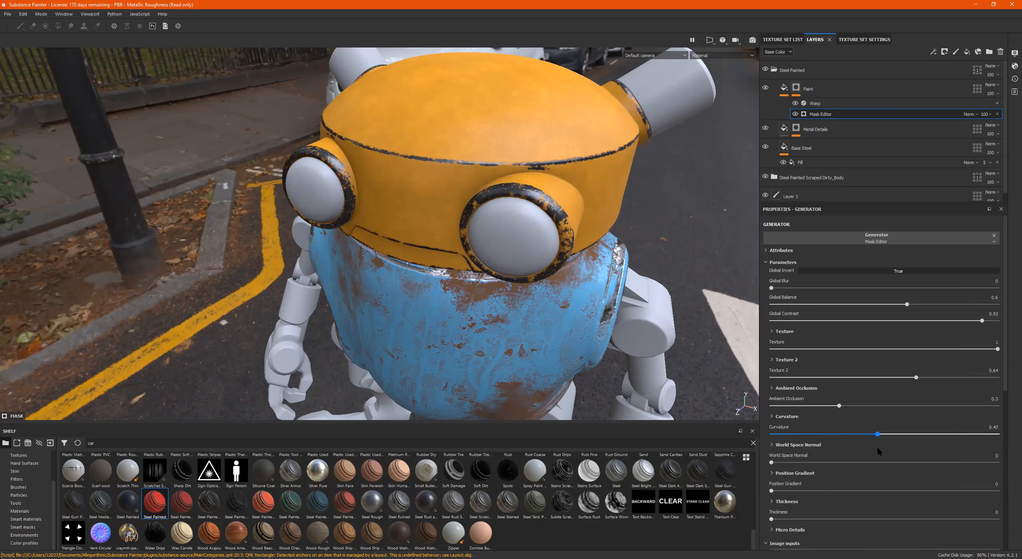
{"action": "left_click_drag", "start_coordinate": [388, 202], "coordinate": [434, 198], "text": "alt"}
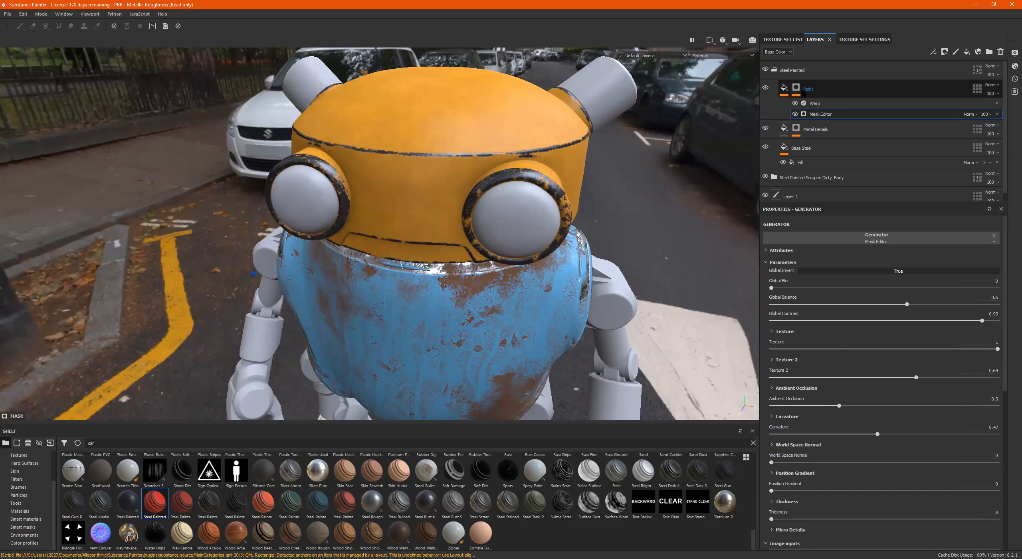
Add a Paint effect to the Paint layer's mask, above the Warp filter and Mask Editor.
{"action": "left_click", "coordinate": [804, 97]}
{"action": "left_click", "coordinate": [810, 104]}
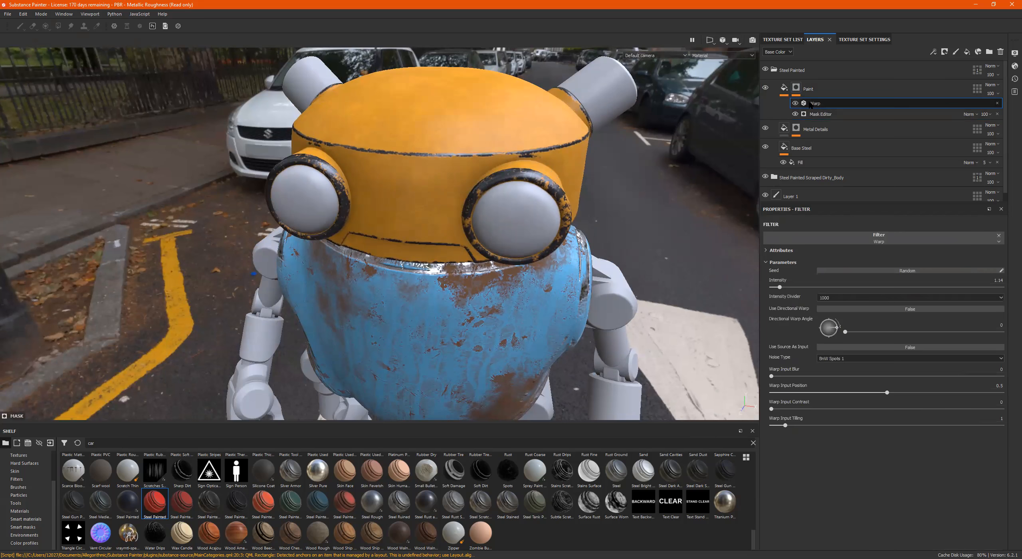
{"action": "left_click", "coordinate": [797, 88]}
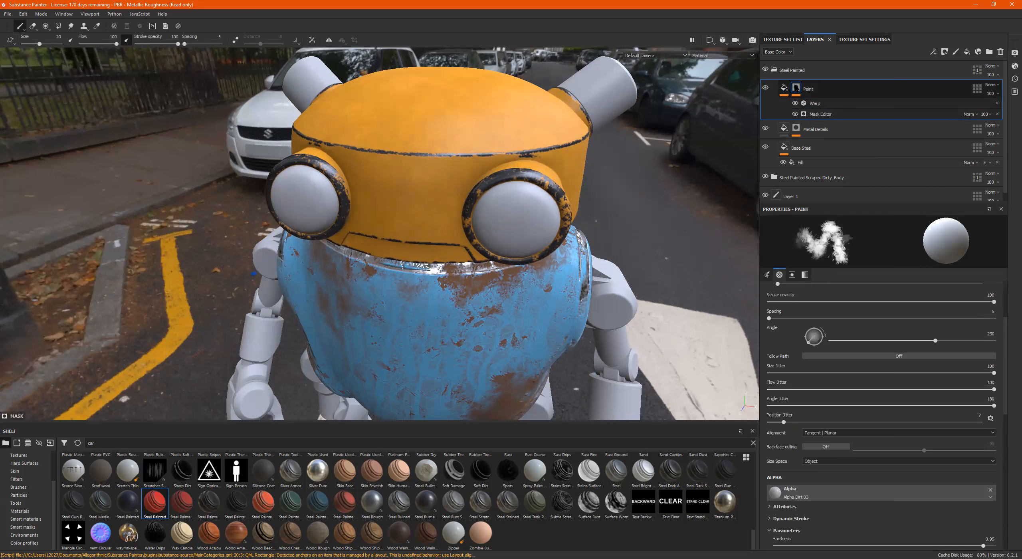
{"action": "right_click", "coordinate": [797, 87]}
{"action": "left_click", "coordinate": [834, 252]}
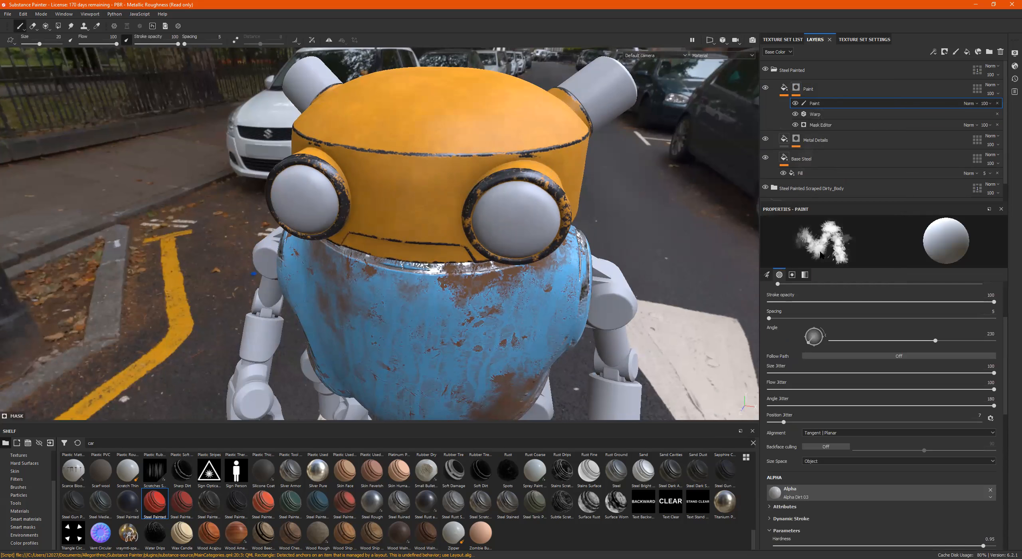
Set the brush's grayscale to 0 and paint dirt-shaped paint chips along the head's upper seam and above the eyes.
{"action": "scroll", "coordinate": [440, 168], "scroll_direction": "up", "scroll_amount": 3}
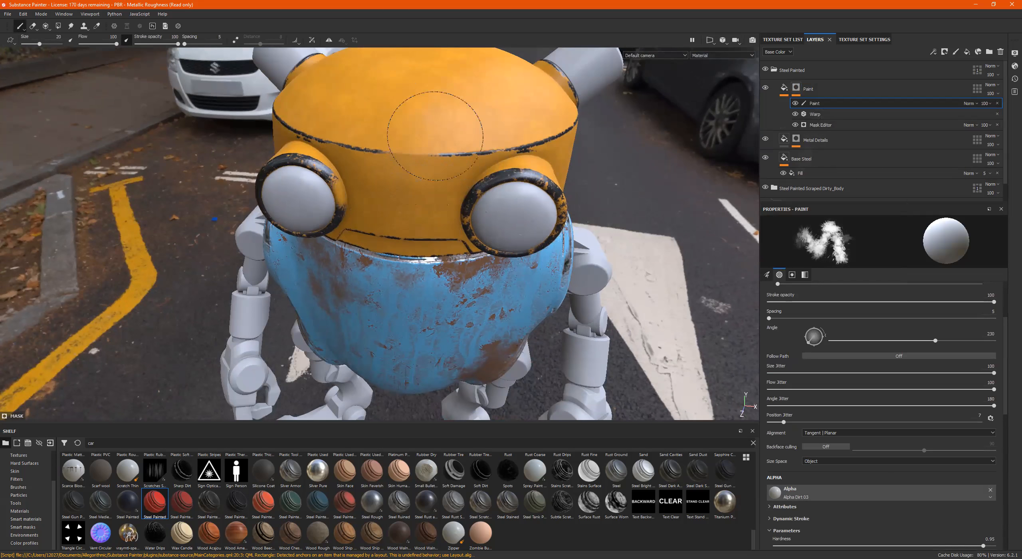
{"action": "scroll", "coordinate": [954, 421], "scroll_direction": "down", "scroll_amount": 6}
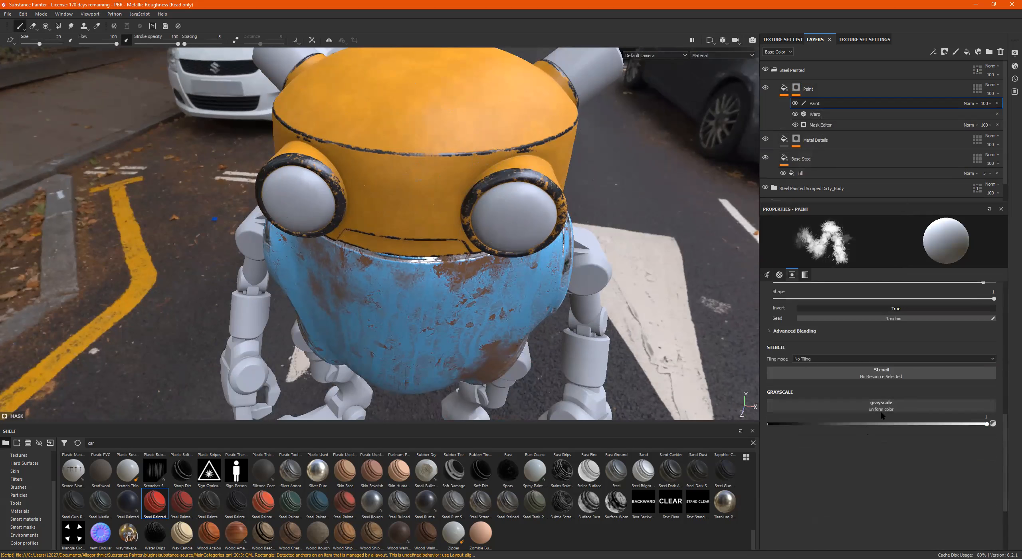
{"action": "left_click_drag", "start_coordinate": [864, 424], "coordinate": [768, 425]}
{"action": "mouse_move", "coordinate": [427, 155]}
{"action": "left_mouse_down"}
{"action": "mouse_move", "coordinate": [455, 158]}
{"action": "mouse_move", "coordinate": [460, 124]}
{"action": "left_mouse_up"}
{"action": "middle_click_drag", "start_coordinate": [460, 124], "coordinate": [415, 134], "text": "alt"}
{"action": "left_click_drag", "start_coordinate": [448, 164], "coordinate": [404, 170], "text": "alt"}
{"action": "mouse_move", "coordinate": [479, 160]}
{"action": "left_mouse_down"}
{"action": "mouse_move", "coordinate": [510, 144]}
{"action": "mouse_move", "coordinate": [466, 197]}
{"action": "mouse_move", "coordinate": [429, 160]}
{"action": "mouse_move", "coordinate": [451, 178]}
{"action": "left_mouse_up"}
{"action": "left_click", "coordinate": [547, 137]}
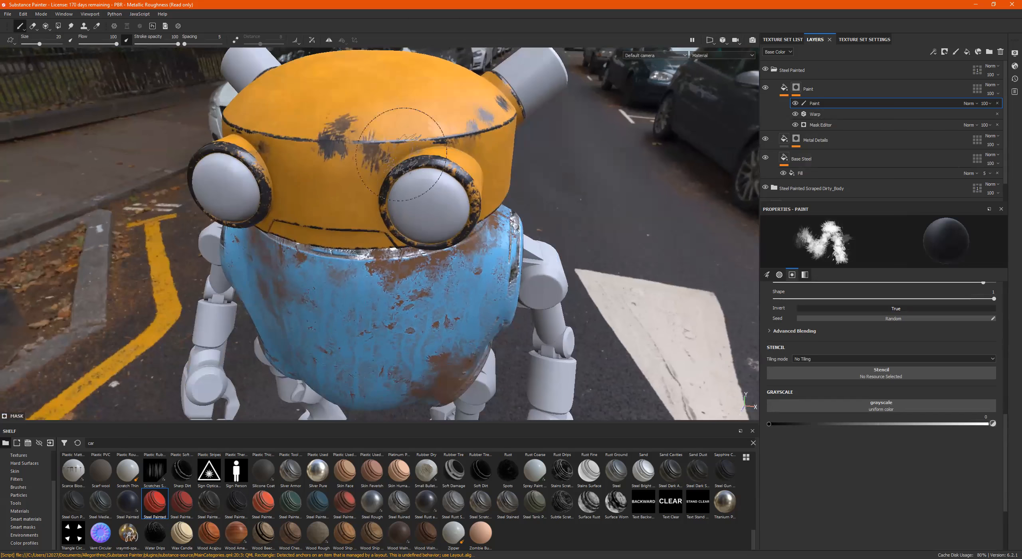
{"action": "middle_click_drag", "start_coordinate": [394, 153], "coordinate": [480, 146], "text": "alt"}
{"action": "mouse_move", "coordinate": [422, 144]}
{"action": "left_mouse_down"}
{"action": "mouse_move", "coordinate": [456, 143]}
{"action": "mouse_move", "coordinate": [483, 157]}
{"action": "mouse_move", "coordinate": [514, 149]}
{"action": "mouse_move", "coordinate": [505, 101]}
{"action": "mouse_move", "coordinate": [336, 190]}
{"action": "mouse_move", "coordinate": [305, 187]}
{"action": "left_mouse_up"}
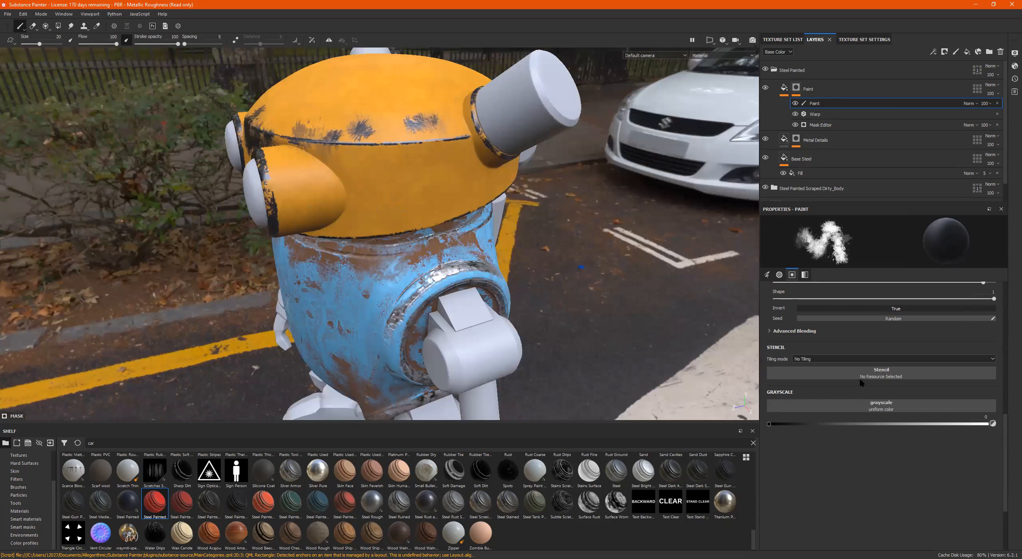
Search the shelf for "scratch" and choose the Scratches H… brush with bold crossing lines.
{"action": "scroll", "coordinate": [923, 380], "scroll_direction": "up", "scroll_amount": 3}
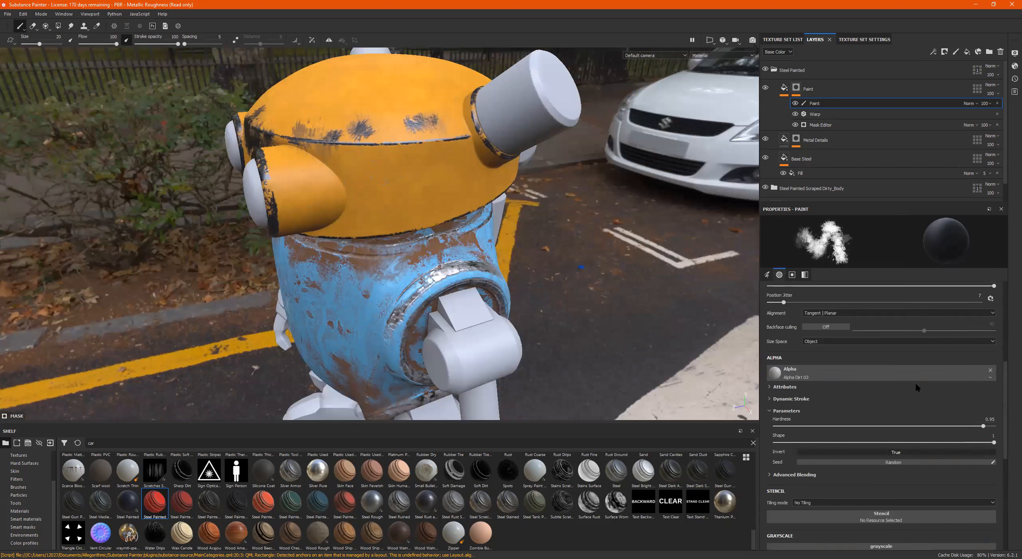
{"action": "scroll", "coordinate": [917, 388], "scroll_direction": "up", "scroll_amount": 5}
{"action": "double_click", "coordinate": [92, 438]}
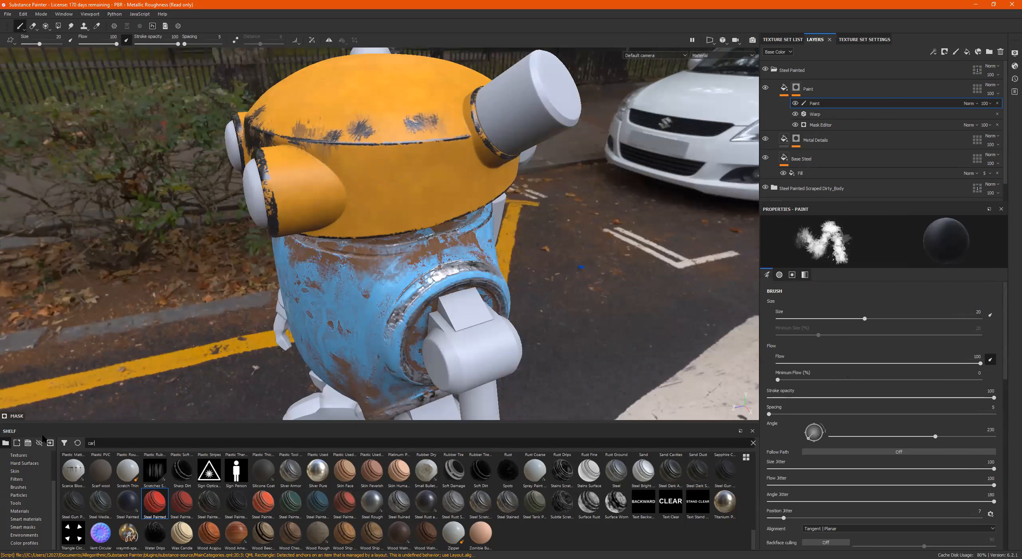
{"action": "key", "text": "BackSpace"}
{"action": "type", "text": "scratch"}
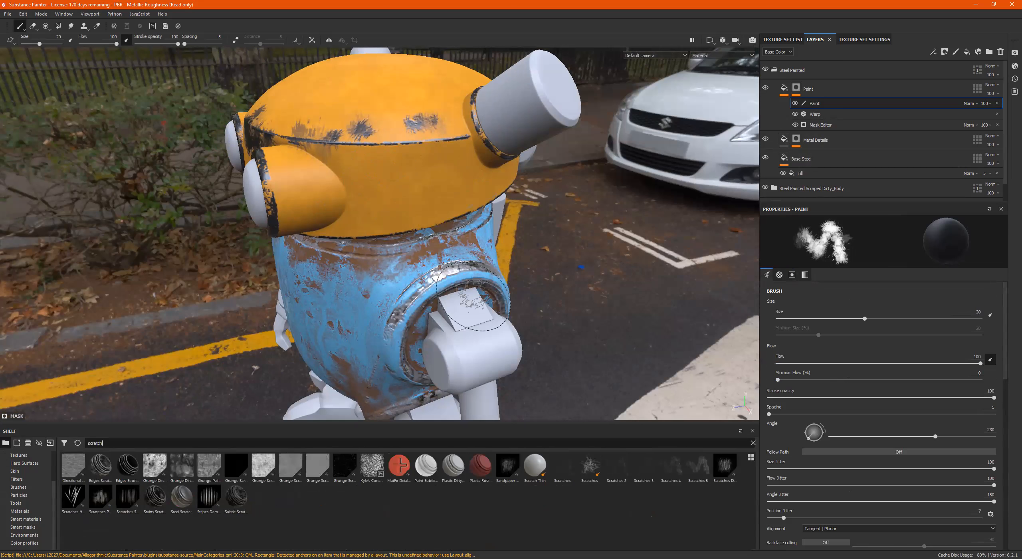
{"action": "left_click", "coordinate": [73, 497]}
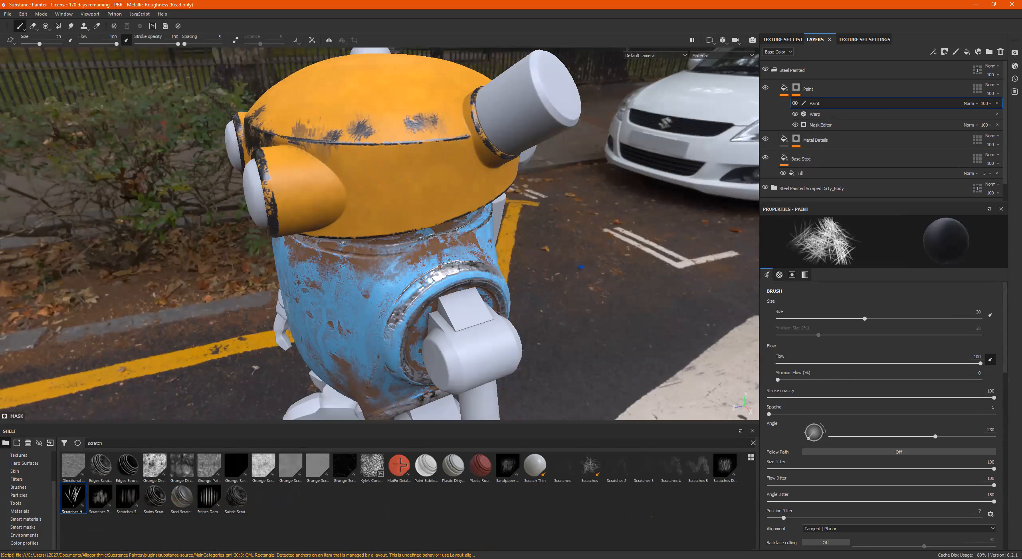
Stamp bold scratches onto the side of the head between the eye and the cylinder, and undo the surplus ones.
{"action": "left_click", "coordinate": [377, 184]}
{"action": "mouse_move", "coordinate": [453, 184]}
{"action": "left_mouse_down", "text": "alt"}
{"action": "mouse_move", "coordinate": [412, 174]}
{"action": "mouse_move", "coordinate": [416, 166]}
{"action": "left_mouse_up", "text": "alt"}
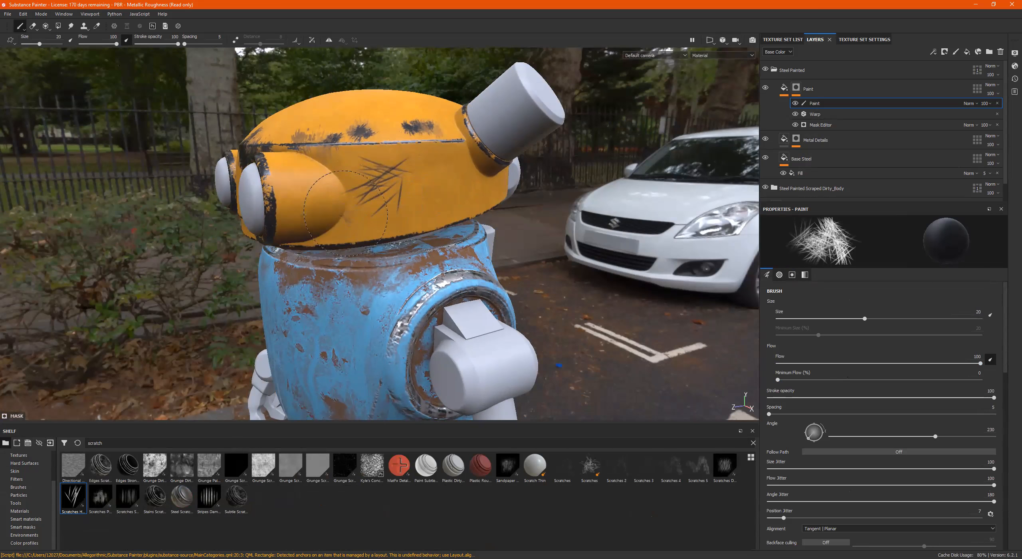
{"action": "left_click", "coordinate": [338, 230]}
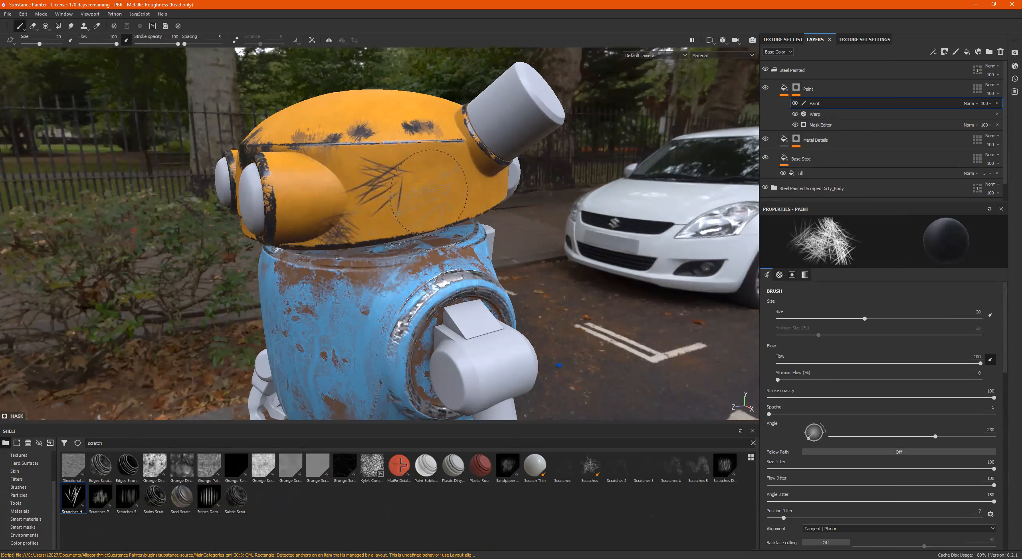
{"action": "left_click_drag", "start_coordinate": [428, 190], "coordinate": [435, 184], "text": "alt"}
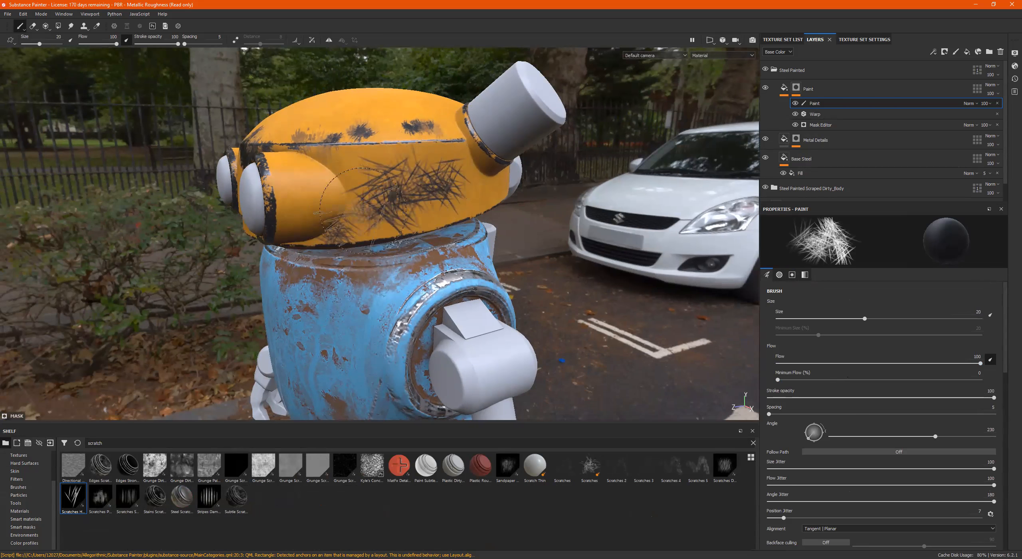
{"action": "key", "text": "ctrl+z"}
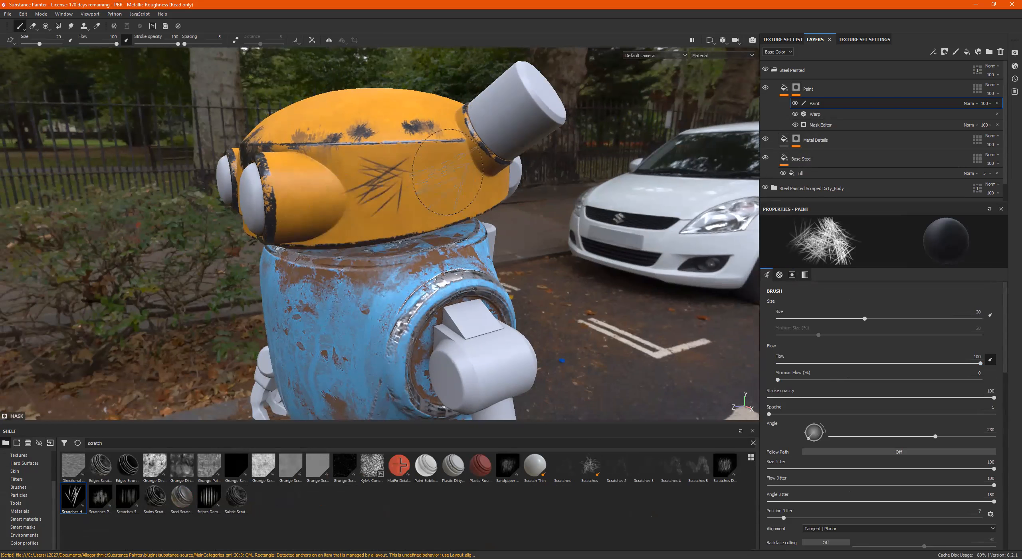
Stamp more bold scratches around the head, including the opposite side beside the eye housing.
{"action": "left_click_drag", "start_coordinate": [503, 159], "coordinate": [331, 133], "text": "alt"}
{"action": "mouse_move", "coordinate": [499, 164]}
{"action": "left_mouse_down", "text": "alt"}
{"action": "mouse_move", "coordinate": [424, 191]}
{"action": "mouse_move", "coordinate": [415, 205]}
{"action": "left_mouse_up", "text": "alt"}
{"action": "left_click", "coordinate": [508, 185]}
{"action": "left_click_drag", "start_coordinate": [504, 180], "coordinate": [548, 192], "text": "alt"}
{"action": "left_click", "coordinate": [416, 185]}
{"action": "mouse_move", "coordinate": [411, 169]}
{"action": "left_mouse_down", "text": "alt"}
{"action": "mouse_move", "coordinate": [410, 256]}
{"action": "mouse_move", "coordinate": [509, 217]}
{"action": "mouse_move", "coordinate": [443, 155]}
{"action": "mouse_move", "coordinate": [423, 188]}
{"action": "left_mouse_up", "text": "alt"}
{"action": "left_click", "coordinate": [411, 255]}
{"action": "left_click", "coordinate": [485, 202]}
{"action": "scroll", "coordinate": [424, 188], "scroll_direction": "up", "scroll_amount": 3}
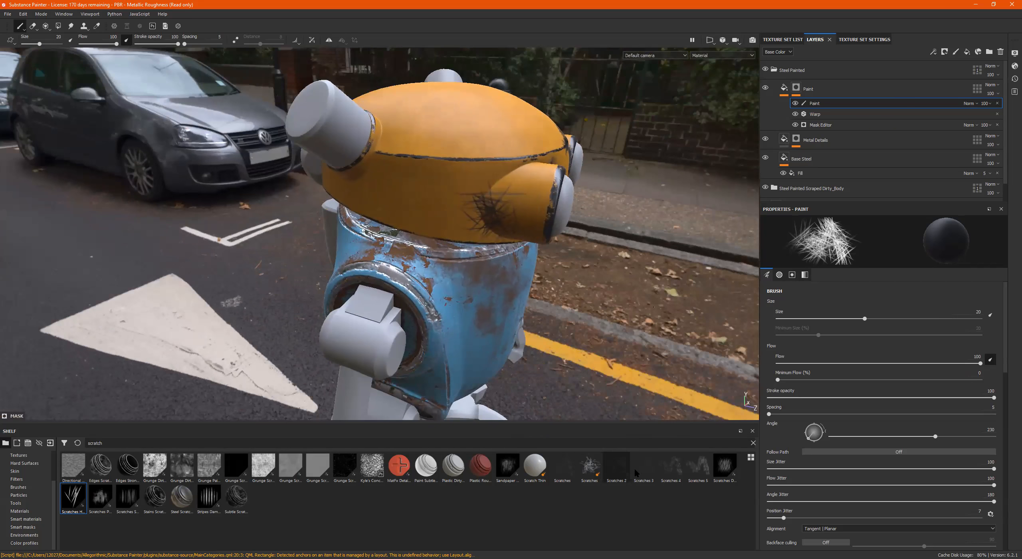
Choose the Scratches 2 brush and add fine scratches to the head near the seam.
{"action": "left_click", "coordinate": [617, 467]}
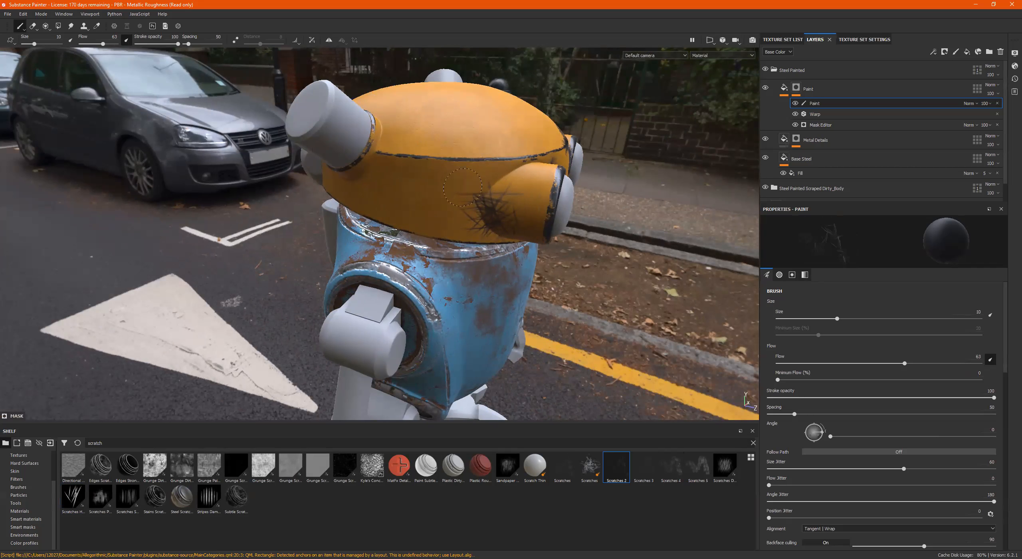
{"action": "left_click_drag", "start_coordinate": [515, 145], "coordinate": [470, 160], "text": "alt"}
{"action": "scroll", "coordinate": [466, 162], "scroll_direction": "up", "scroll_amount": 5}
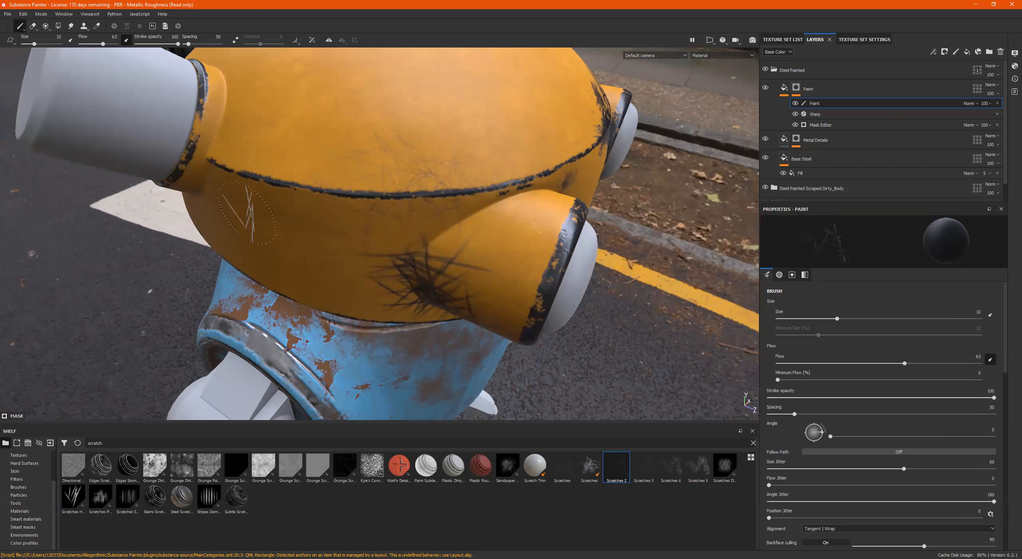
{"action": "scroll", "coordinate": [442, 191], "scroll_direction": "down", "scroll_amount": 5}
{"action": "mouse_move", "coordinate": [443, 191]}
{"action": "left_mouse_down", "text": "alt"}
{"action": "mouse_move", "coordinate": [463, 248]}
{"action": "mouse_move", "coordinate": [499, 255]}
{"action": "left_mouse_up", "text": "alt"}
{"action": "scroll", "coordinate": [918, 471], "scroll_direction": "down", "scroll_amount": 10}
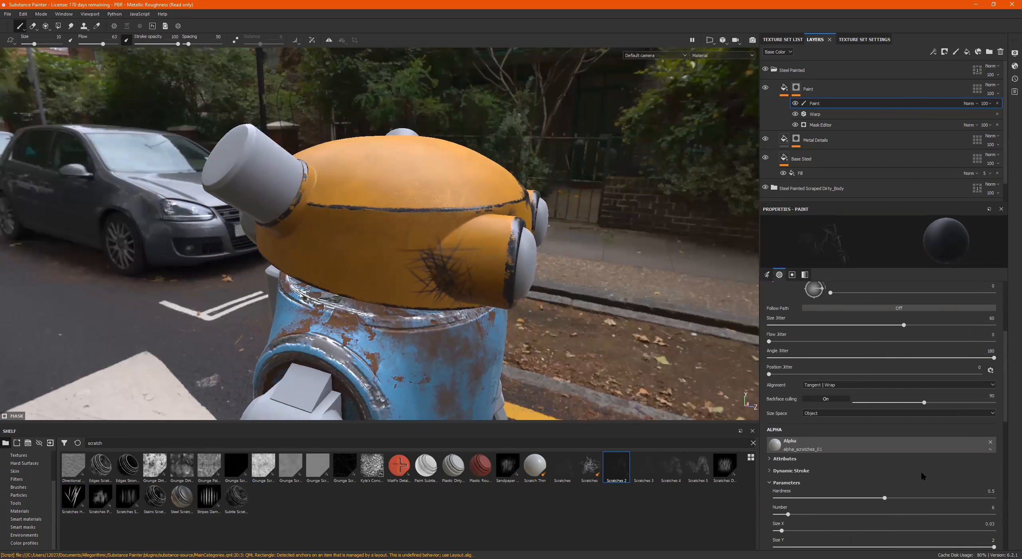
Set the brush's grayscale to 1 and size to 28.77, and clear the dark scratch patch beside the eye housing.
{"action": "left_click_drag", "start_coordinate": [960, 433], "coordinate": [993, 432]}
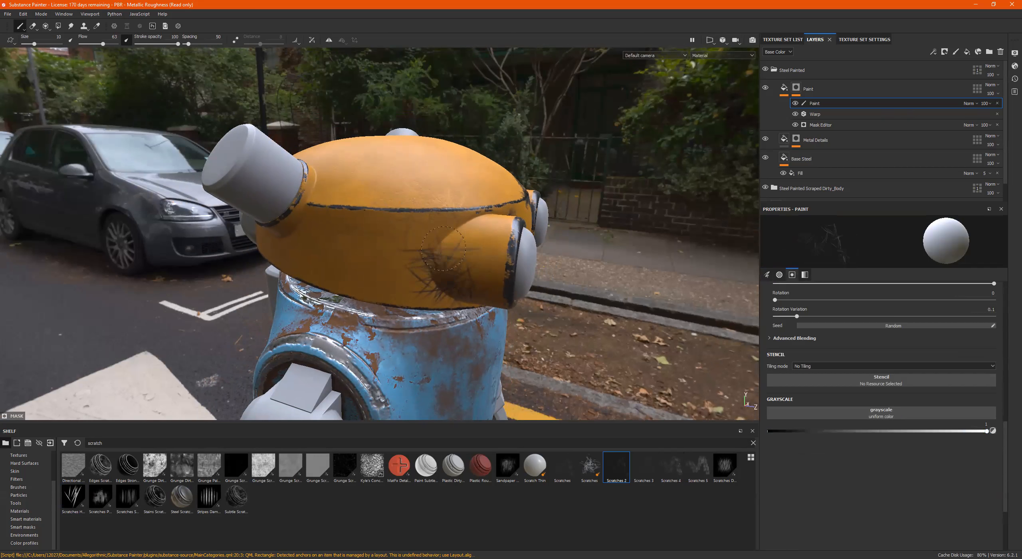
{"action": "left_click", "coordinate": [43, 44]}
{"action": "key", "text": "ctrl+z"}
{"action": "left_click_drag", "start_coordinate": [466, 267], "coordinate": [456, 277], "text": "alt"}
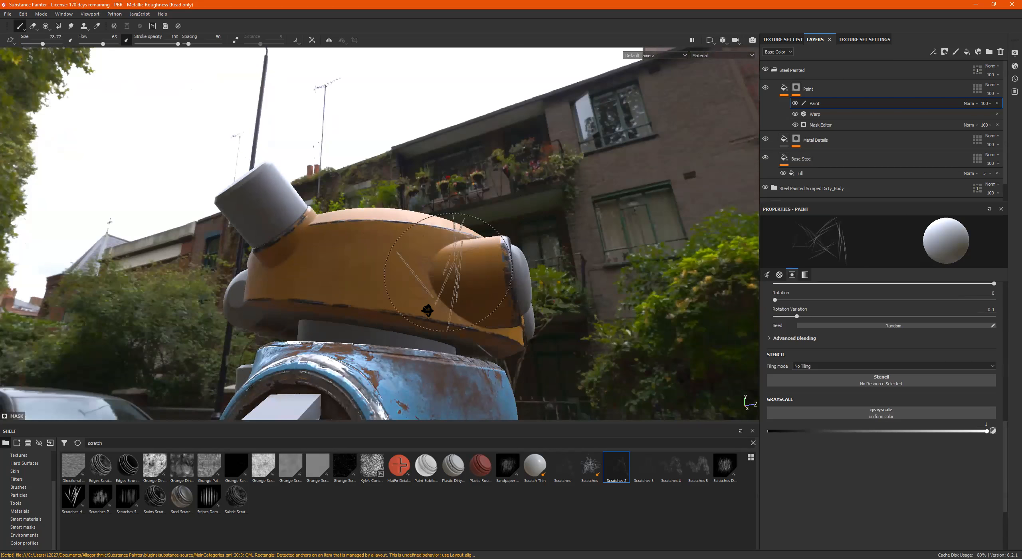
{"action": "left_click_drag", "start_coordinate": [464, 303], "coordinate": [431, 257], "text": "alt"}
{"action": "right_click_drag", "start_coordinate": [431, 257], "coordinate": [496, 265], "text": "alt"}
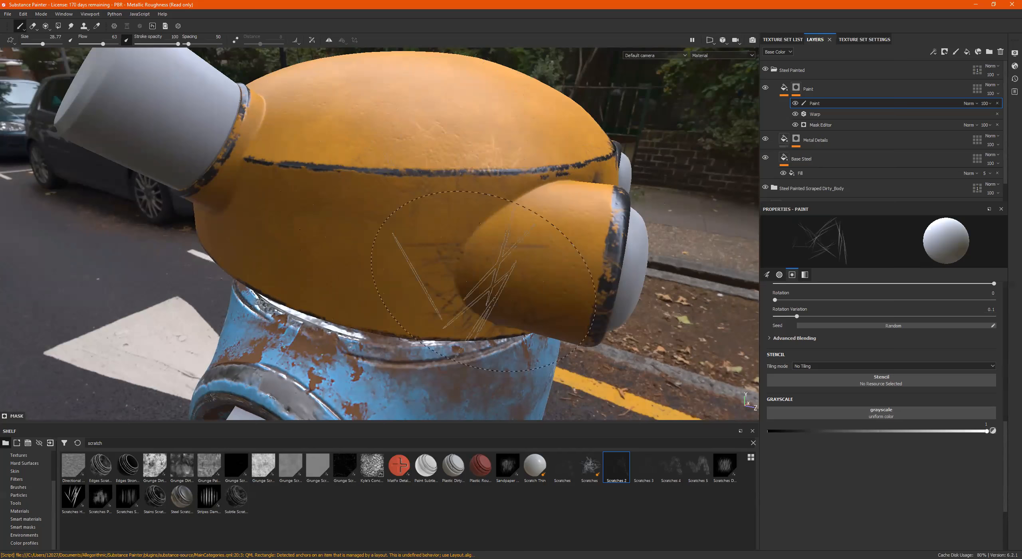
{"action": "right_click_drag", "start_coordinate": [533, 174], "coordinate": [475, 164], "text": "alt"}
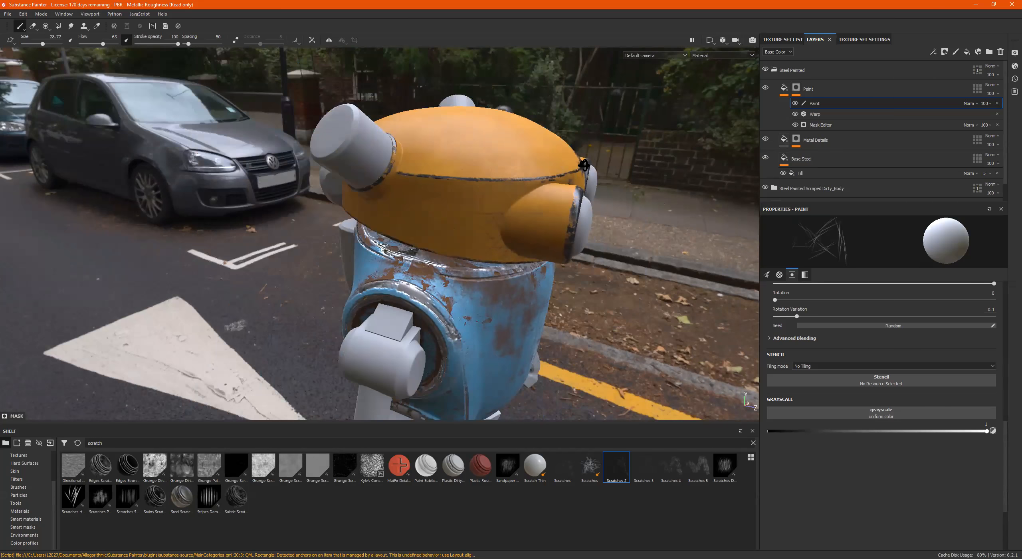
{"action": "left_click_drag", "start_coordinate": [475, 164], "coordinate": [411, 124], "text": "alt"}
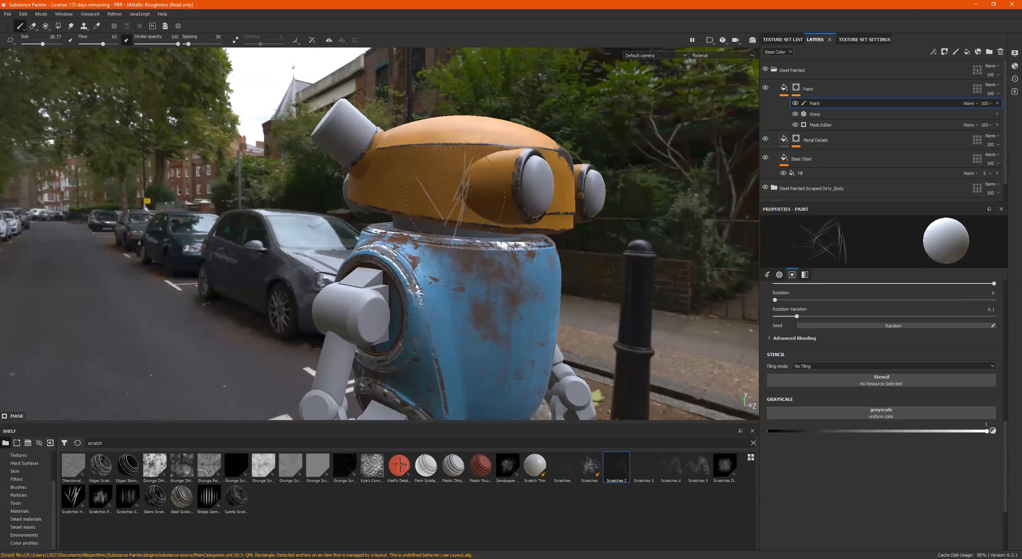
Set the Scratches 2 brush's angle to 218.
{"action": "scroll", "coordinate": [919, 323], "scroll_direction": "up", "scroll_amount": 8}
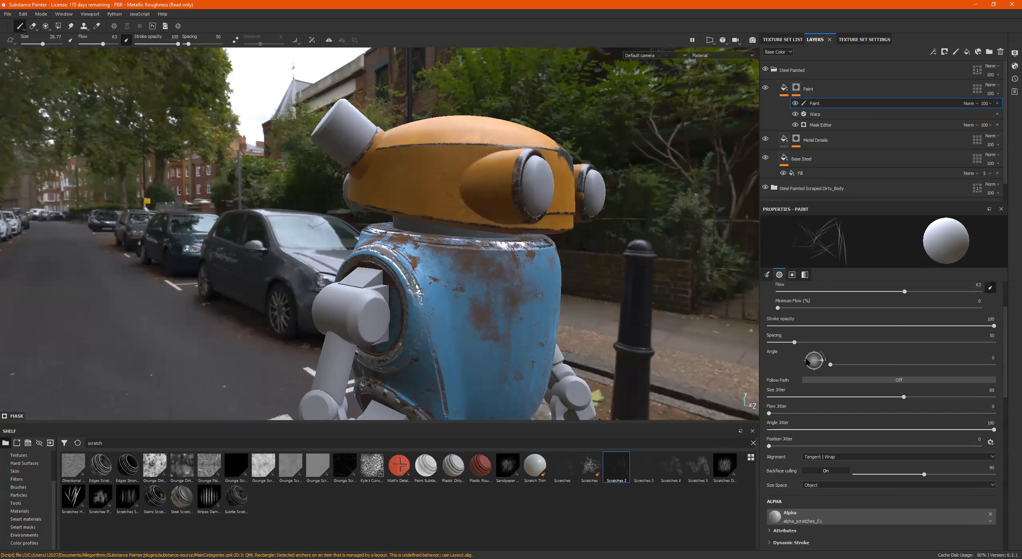
{"action": "left_click", "coordinate": [806, 366]}
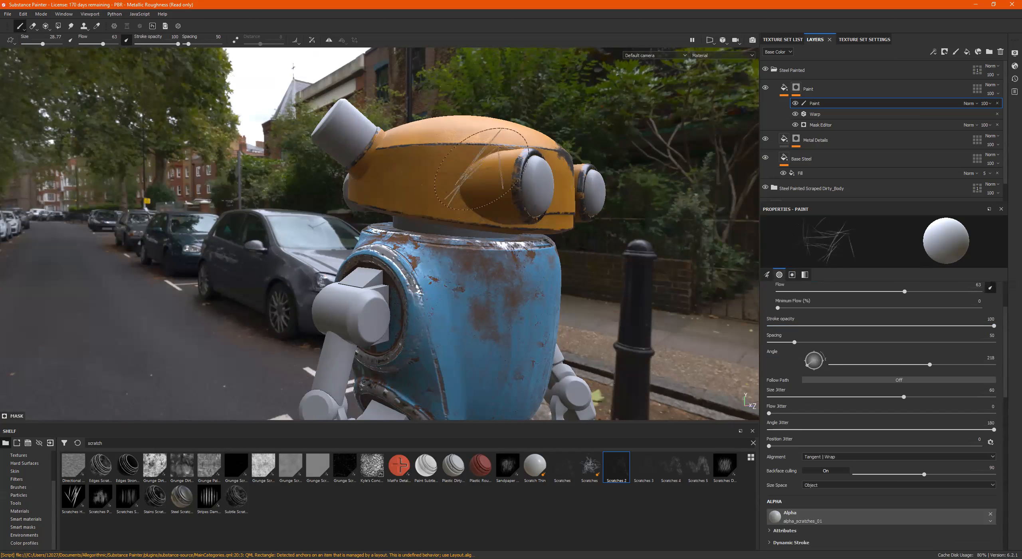
{"action": "mouse_move", "coordinate": [501, 212]}
{"action": "left_mouse_down", "text": "alt"}
{"action": "mouse_move", "coordinate": [519, 260]}
{"action": "mouse_move", "coordinate": [519, 228]}
{"action": "left_mouse_up", "text": "alt"}
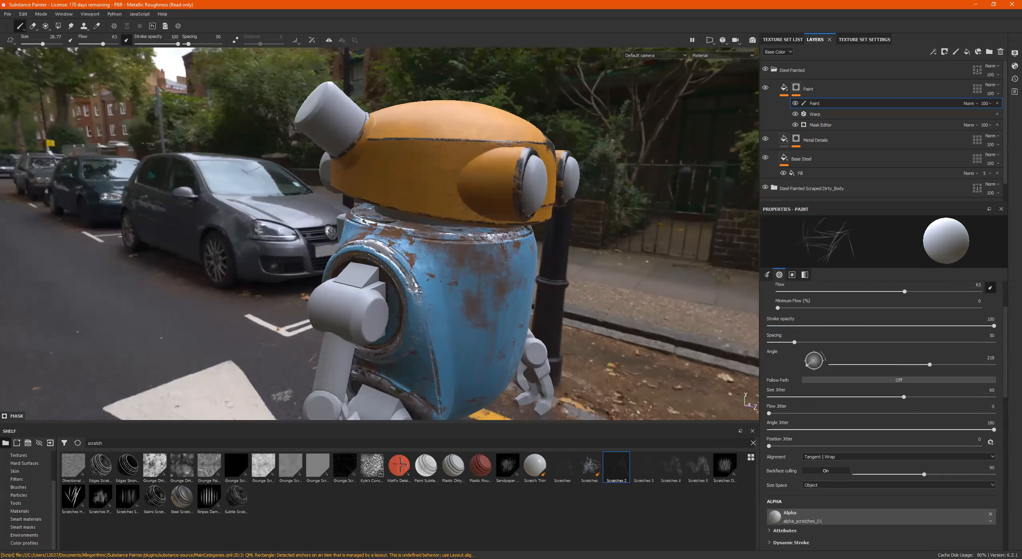
Choose the Scratches 5 brush, with grayscale 0 and angle 231.
{"action": "left_click", "coordinate": [698, 465]}
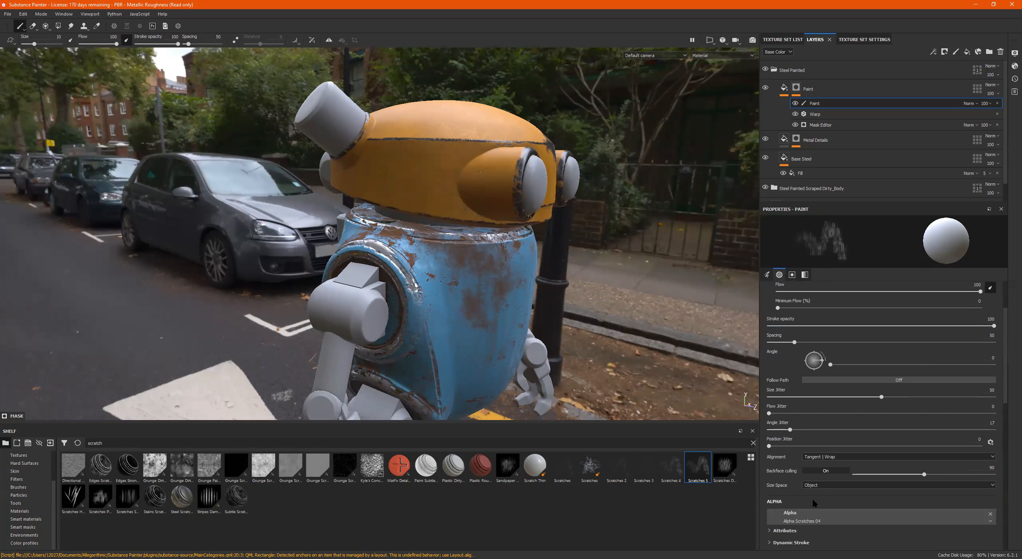
{"action": "scroll", "coordinate": [815, 504], "scroll_direction": "down", "scroll_amount": 5}
{"action": "left_click_drag", "start_coordinate": [809, 487], "coordinate": [768, 488]}
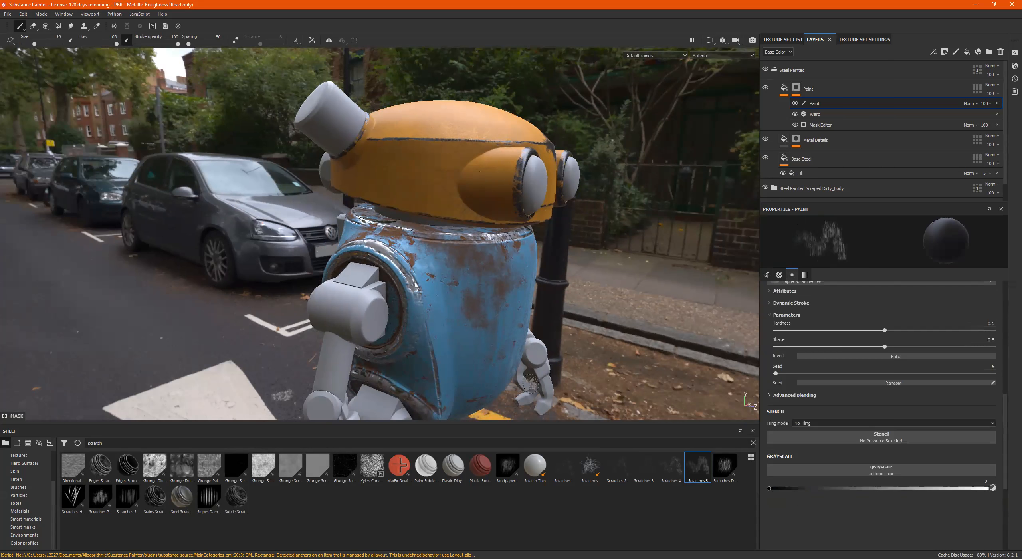
{"action": "mouse_move", "coordinate": [522, 155]}
{"action": "left_mouse_down", "text": "alt"}
{"action": "mouse_move", "coordinate": [532, 142]}
{"action": "mouse_move", "coordinate": [495, 152]}
{"action": "mouse_move", "coordinate": [479, 172]}
{"action": "mouse_move", "coordinate": [356, 91]}
{"action": "left_mouse_up", "text": "alt"}
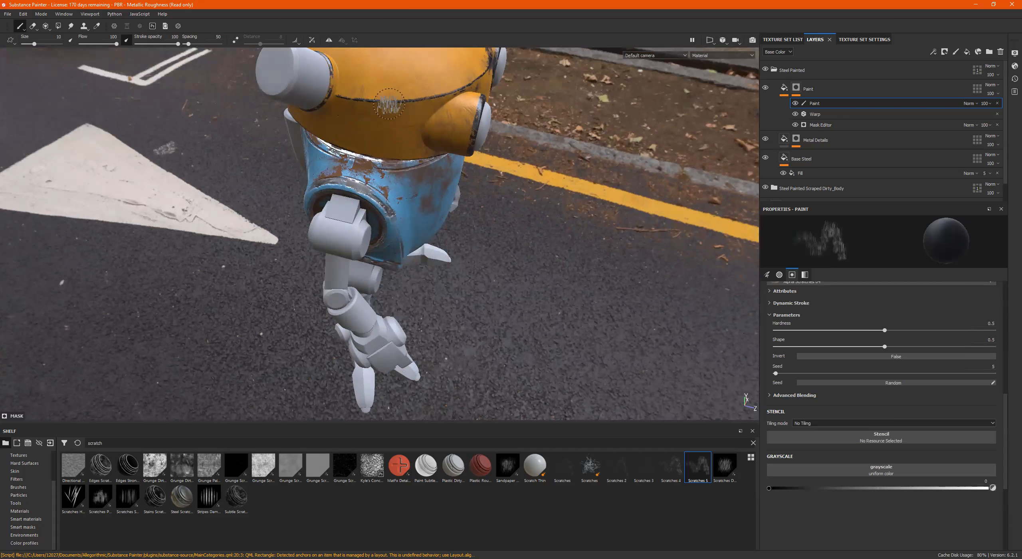
{"action": "scroll", "coordinate": [916, 383], "scroll_direction": "up", "scroll_amount": 10}
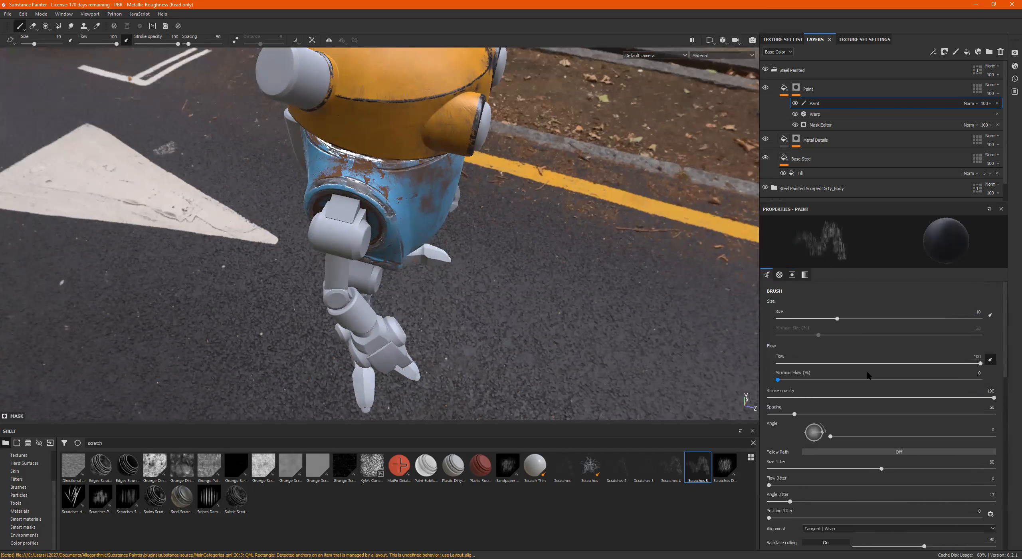
{"action": "left_click", "coordinate": [808, 441]}
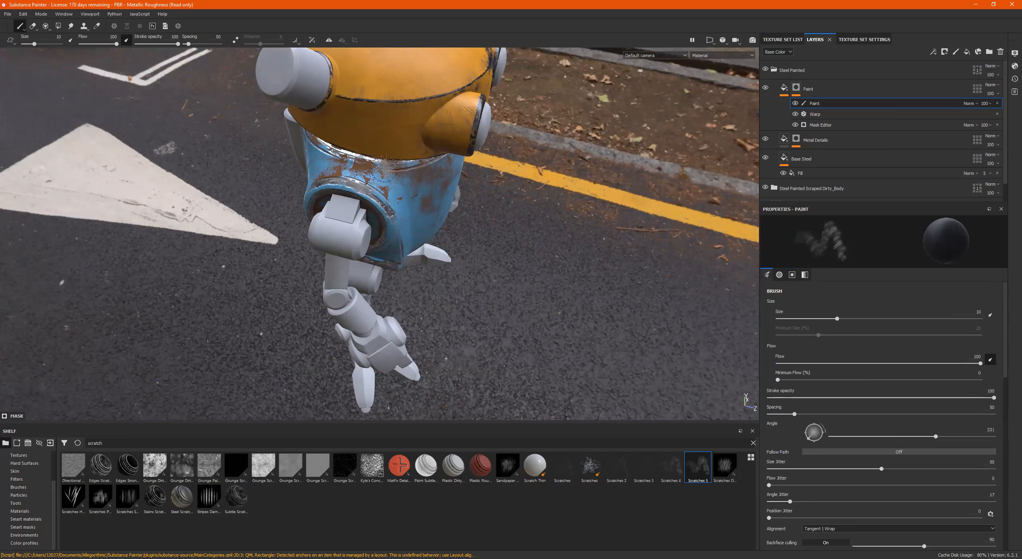
Paint fine scratches along the head's seam and around to the back, turning the brush angle to 46 for the far side.
{"action": "left_click_drag", "start_coordinate": [536, 174], "coordinate": [517, 153], "text": "alt"}
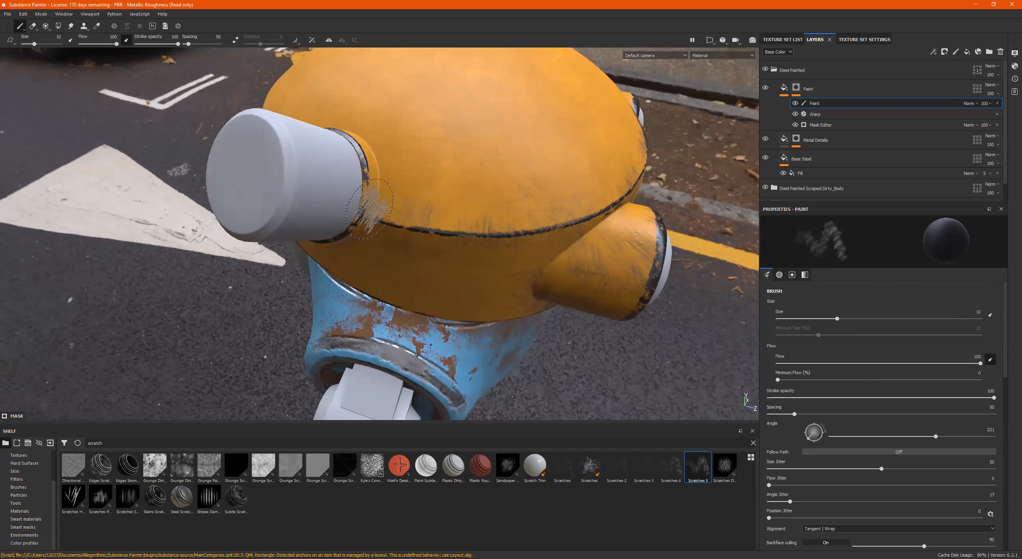
{"action": "left_click", "coordinate": [544, 221]}
{"action": "left_click_drag", "start_coordinate": [478, 198], "coordinate": [623, 200], "text": "alt"}
{"action": "mouse_move", "coordinate": [419, 208]}
{"action": "left_mouse_down"}
{"action": "mouse_move", "coordinate": [306, 223]}
{"action": "mouse_move", "coordinate": [349, 232]}
{"action": "mouse_move", "coordinate": [354, 224]}
{"action": "mouse_move", "coordinate": [221, 224]}
{"action": "mouse_move", "coordinate": [312, 246]}
{"action": "left_mouse_up"}
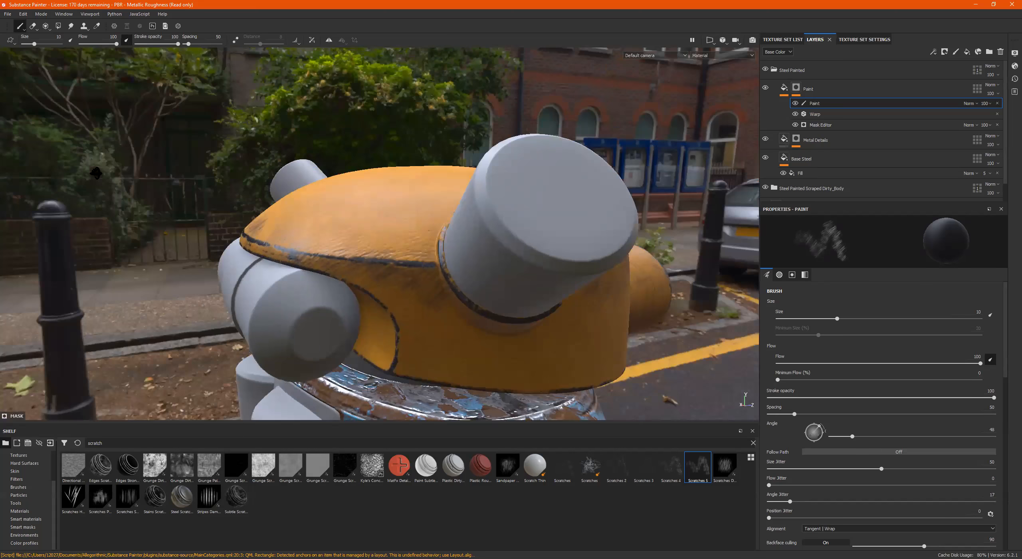
{"action": "left_click_drag", "start_coordinate": [135, 210], "coordinate": [163, 232], "text": "alt"}
{"action": "right_click_drag", "start_coordinate": [164, 232], "coordinate": [255, 272], "text": "alt"}
{"action": "middle_click_drag", "start_coordinate": [256, 271], "coordinate": [175, 231], "text": "alt"}
{"action": "left_click_drag", "start_coordinate": [176, 231], "coordinate": [408, 162], "text": "alt"}
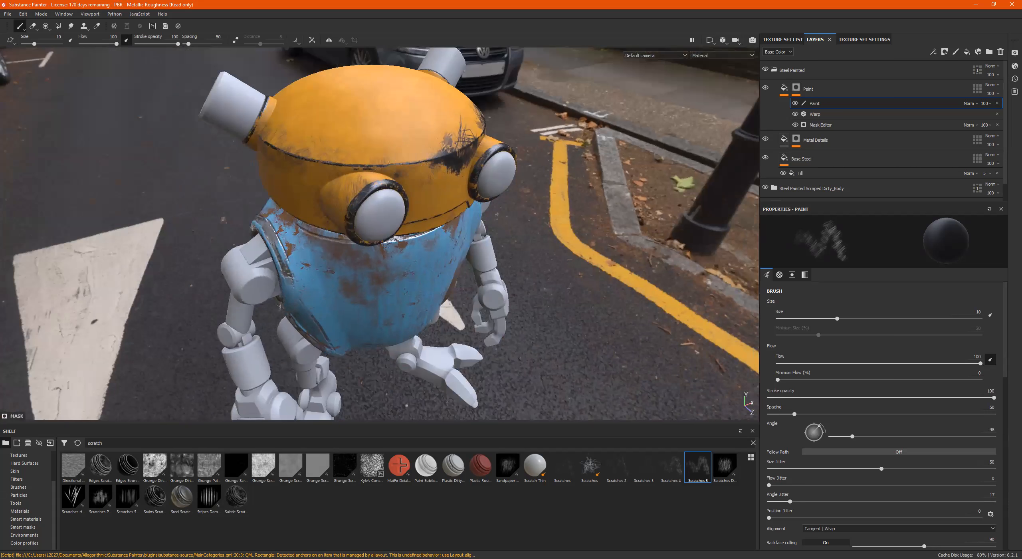
Add a fill layer above the Paint layer in the Steel Painted group, with its normal and metallic channels disabled.
{"action": "left_click_drag", "start_coordinate": [440, 200], "coordinate": [442, 231], "text": "alt"}
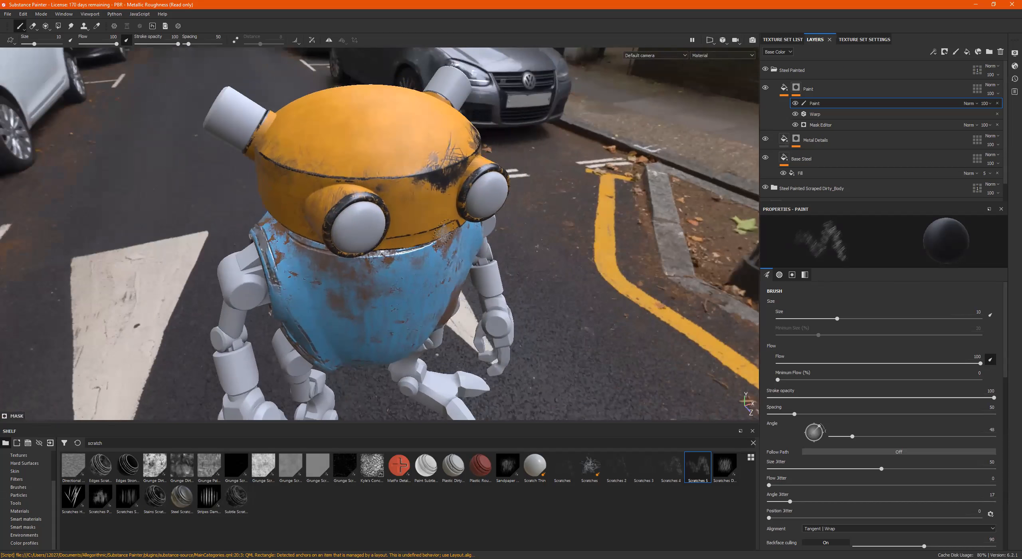
{"action": "left_click", "coordinate": [784, 87]}
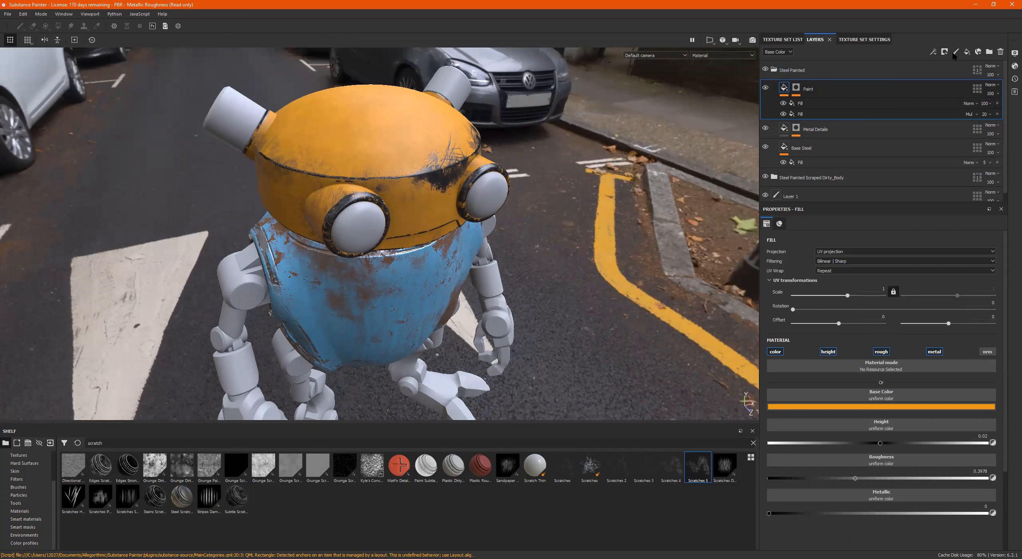
{"action": "left_click", "coordinate": [967, 51]}
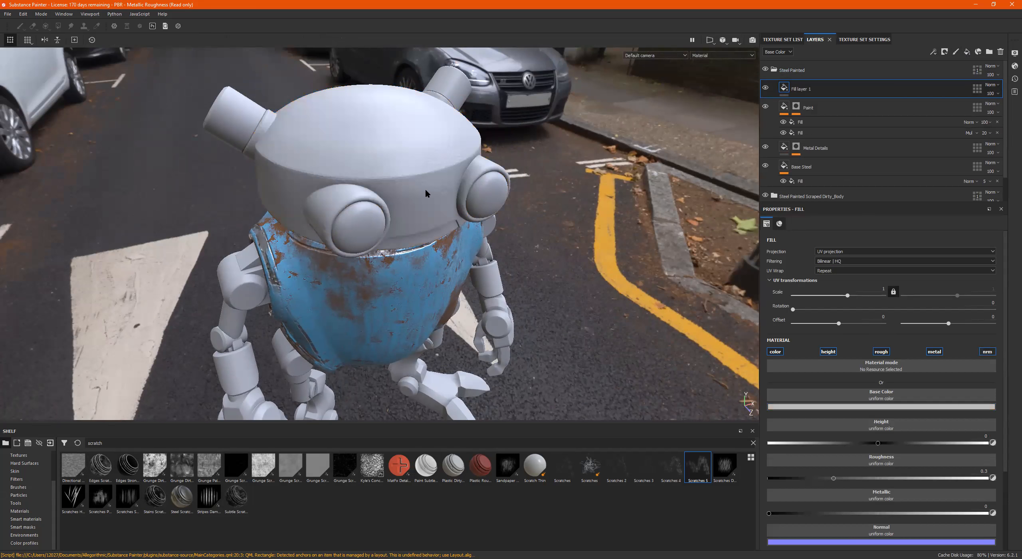
{"action": "left_click_drag", "start_coordinate": [418, 173], "coordinate": [451, 176], "text": "alt"}
{"action": "left_click_drag", "start_coordinate": [426, 219], "coordinate": [418, 124], "text": "alt"}
{"action": "scroll", "coordinate": [902, 477], "scroll_direction": "down", "scroll_amount": 3}
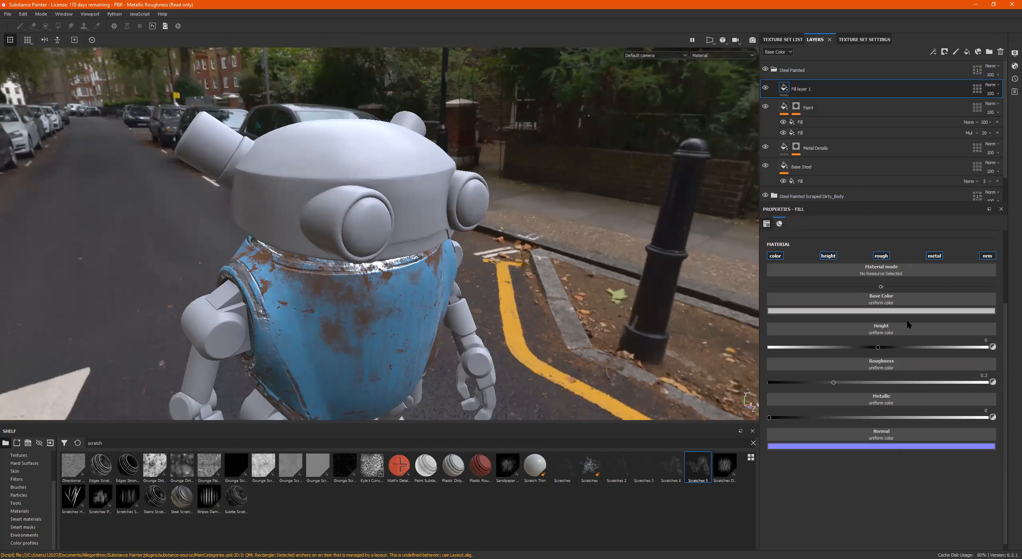
{"action": "scroll", "coordinate": [910, 327], "scroll_direction": "up", "scroll_amount": 2}
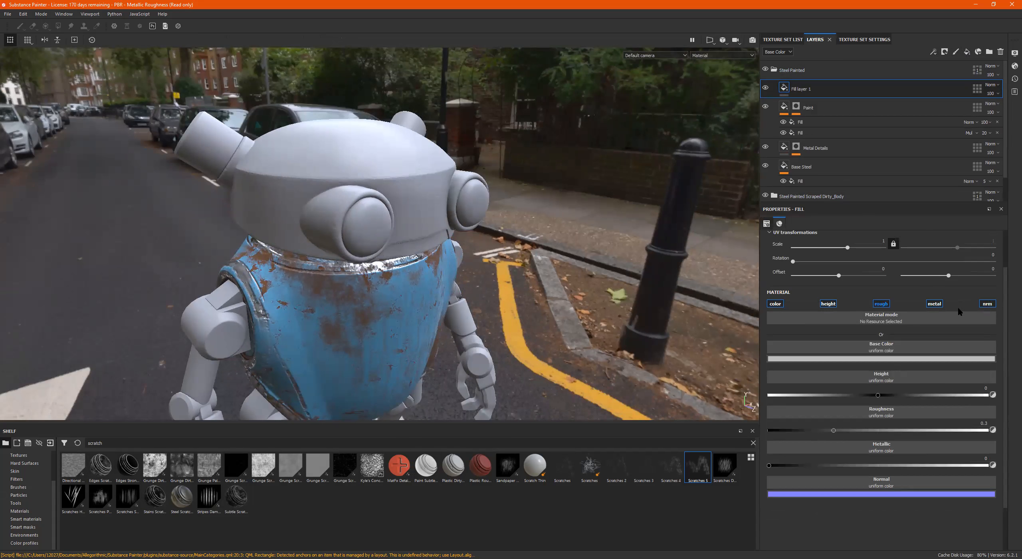
{"action": "left_click", "coordinate": [983, 305]}
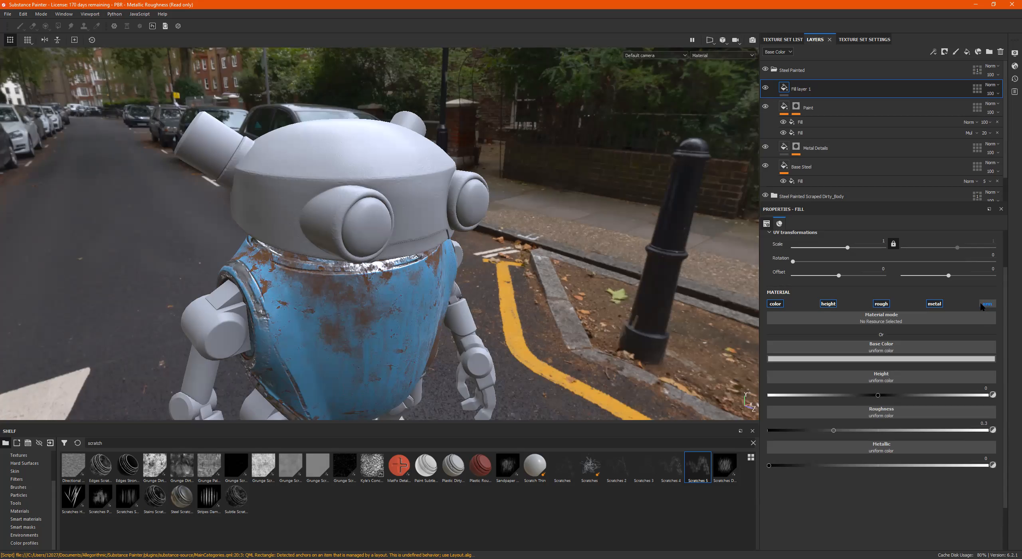
{"action": "left_click", "coordinate": [941, 305]}
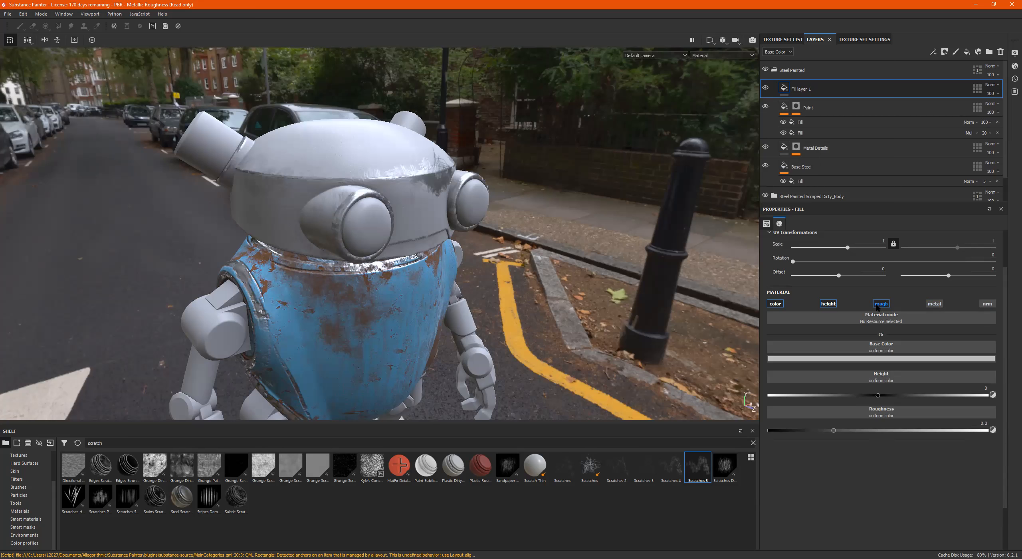
Set the new fill's base colour by sampling a dark tone from the street backdrop, and give the layer a black mask.
{"action": "left_click_drag", "start_coordinate": [411, 175], "coordinate": [404, 239], "text": "alt"}
{"action": "right_click_drag", "start_coordinate": [328, 180], "coordinate": [501, 175], "text": "alt"}
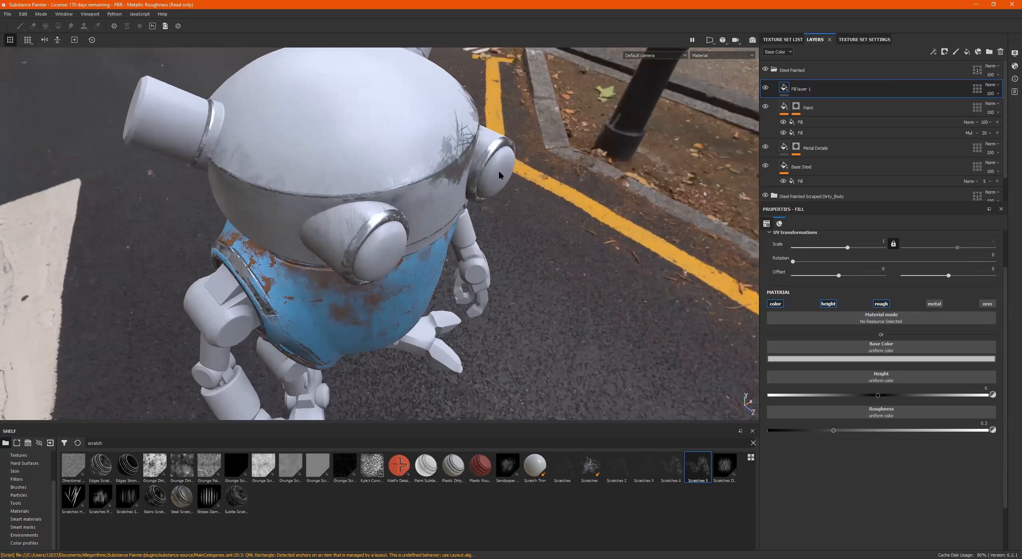
{"action": "middle_click_drag", "start_coordinate": [494, 202], "coordinate": [559, 251], "text": "alt"}
{"action": "left_click_drag", "start_coordinate": [478, 234], "coordinate": [477, 228], "text": "alt"}
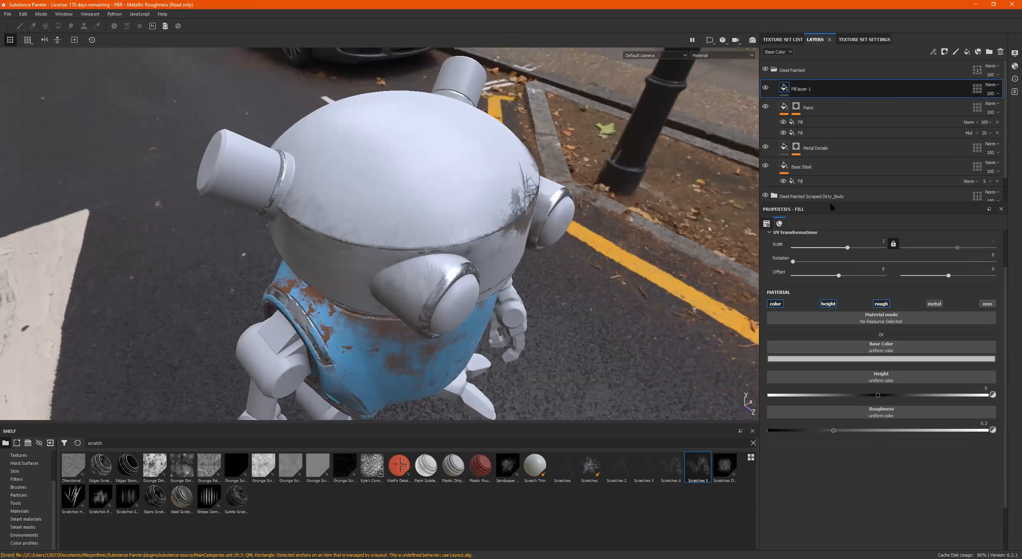
{"action": "left_click", "coordinate": [855, 359]}
{"action": "left_click_drag", "start_coordinate": [868, 407], "coordinate": [861, 423]}
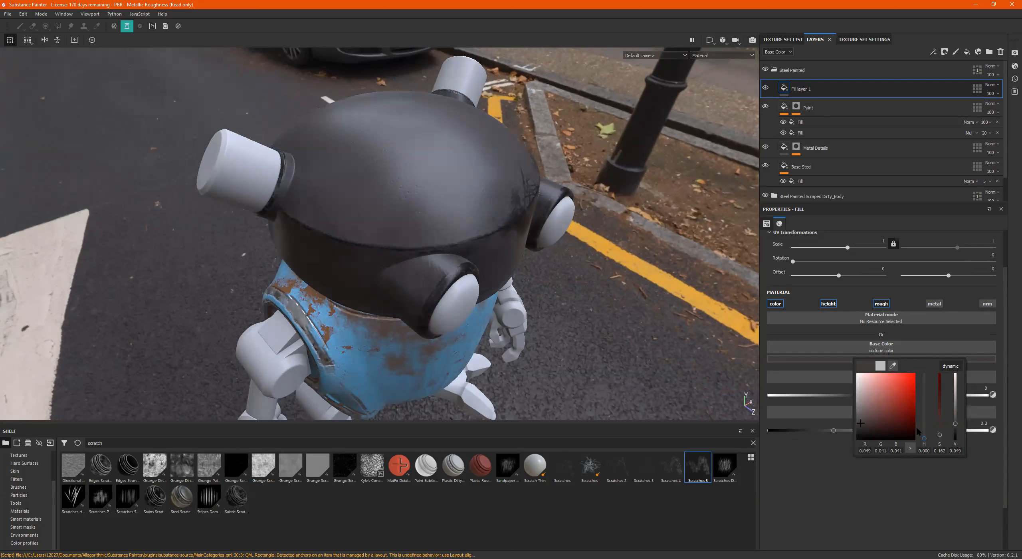
{"action": "left_click_drag", "start_coordinate": [946, 437], "coordinate": [942, 420]}
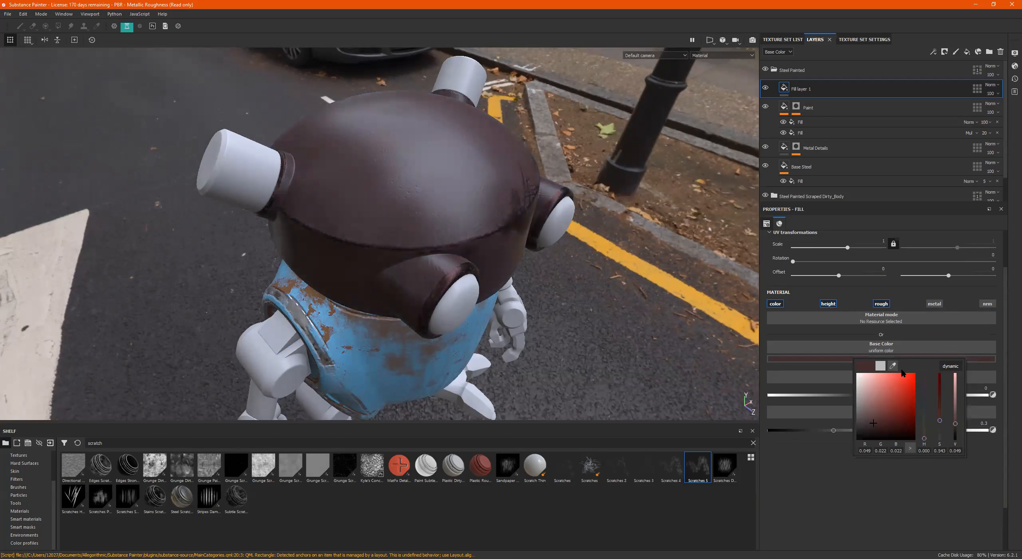
{"action": "left_click", "coordinate": [894, 366]}
{"action": "left_click_drag", "start_coordinate": [894, 366], "coordinate": [719, 315]}
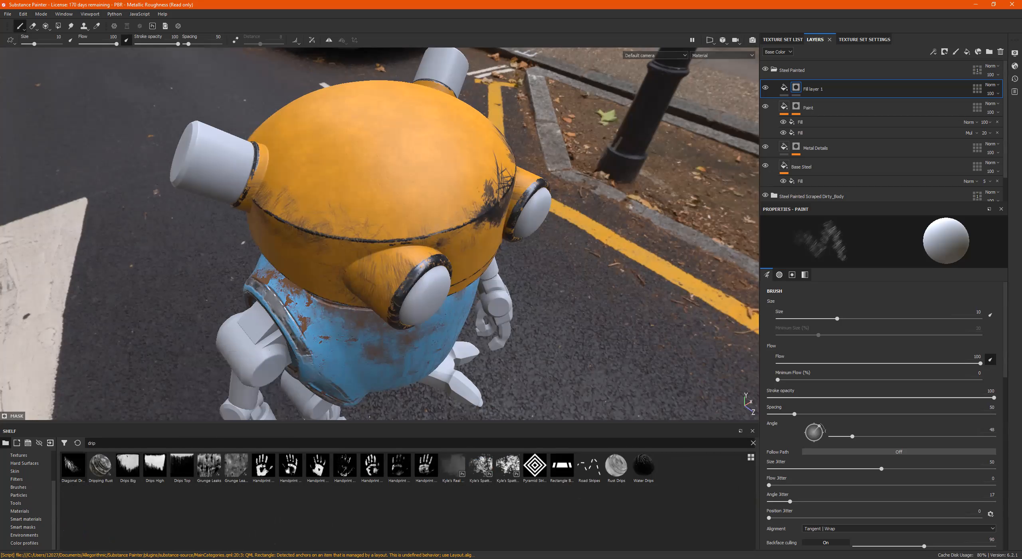
Choose the diagonal drip alpha and paint dark drips on the mask along the head's seam beside the eye housing.
{"action": "left_click", "coordinate": [73, 466]}
{"action": "left_click_drag", "start_coordinate": [320, 295], "coordinate": [336, 200], "text": "alt"}
{"action": "mouse_move", "coordinate": [357, 242]}
{"action": "left_mouse_down", "text": "alt"}
{"action": "mouse_move", "coordinate": [380, 254]}
{"action": "mouse_move", "coordinate": [346, 248]}
{"action": "mouse_move", "coordinate": [354, 229]}
{"action": "mouse_move", "coordinate": [302, 260]}
{"action": "left_mouse_up", "text": "alt"}
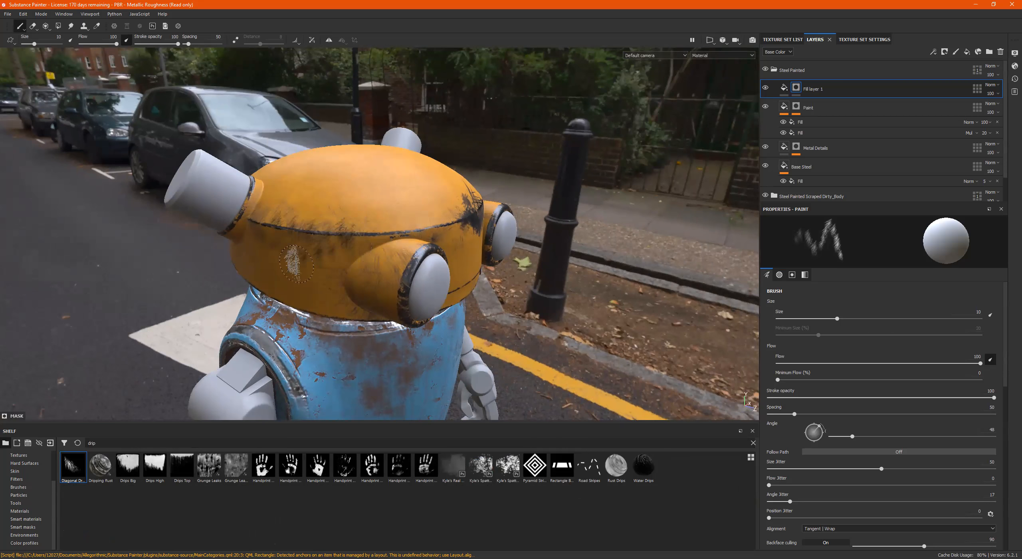
{"action": "left_click_drag", "start_coordinate": [348, 212], "coordinate": [360, 226], "text": "alt"}
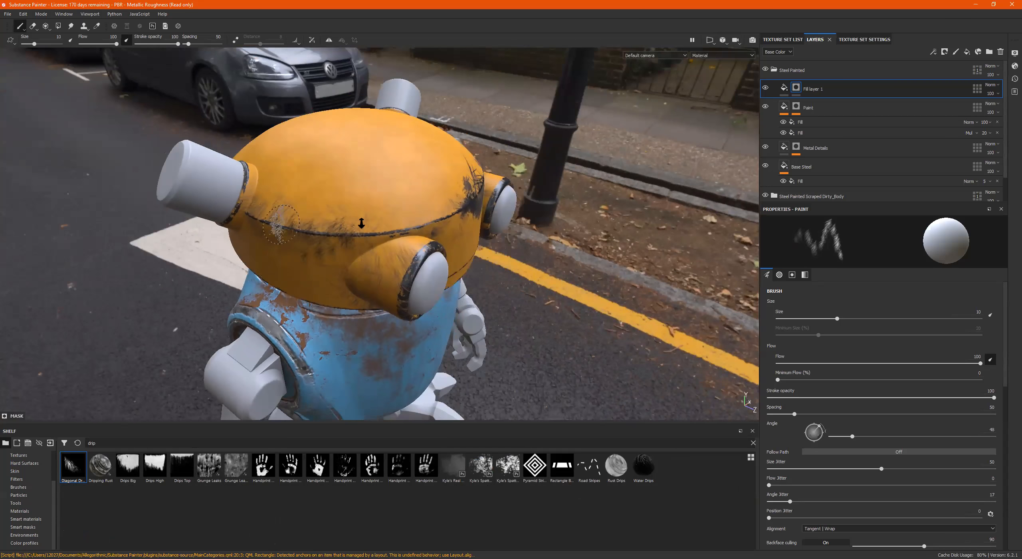
{"action": "right_click_drag", "start_coordinate": [361, 226], "coordinate": [407, 226], "text": "alt"}
{"action": "left_click_drag", "start_coordinate": [411, 226], "coordinate": [376, 245]}
{"action": "mouse_move", "coordinate": [455, 219]}
{"action": "left_mouse_down"}
{"action": "mouse_move", "coordinate": [445, 246]}
{"action": "mouse_move", "coordinate": [364, 239]}
{"action": "left_mouse_up"}
{"action": "mouse_move", "coordinate": [425, 255]}
{"action": "left_mouse_down"}
{"action": "mouse_move", "coordinate": [442, 263]}
{"action": "mouse_move", "coordinate": [404, 274]}
{"action": "mouse_move", "coordinate": [346, 269]}
{"action": "left_mouse_up"}
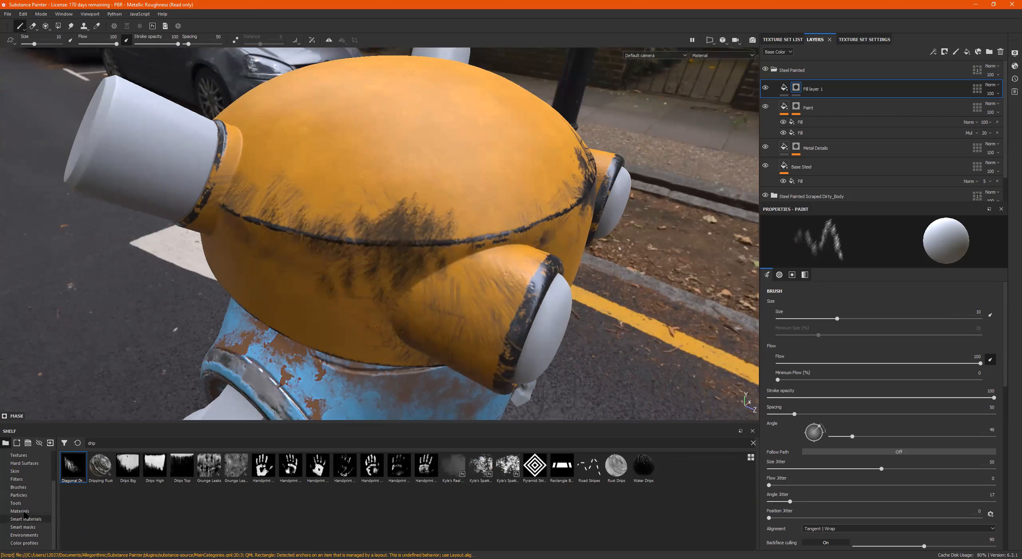
Choose the Leaks particle brush and run strokes across the head above the seam to let leaks flow down.
{"action": "left_click", "coordinate": [29, 488]}
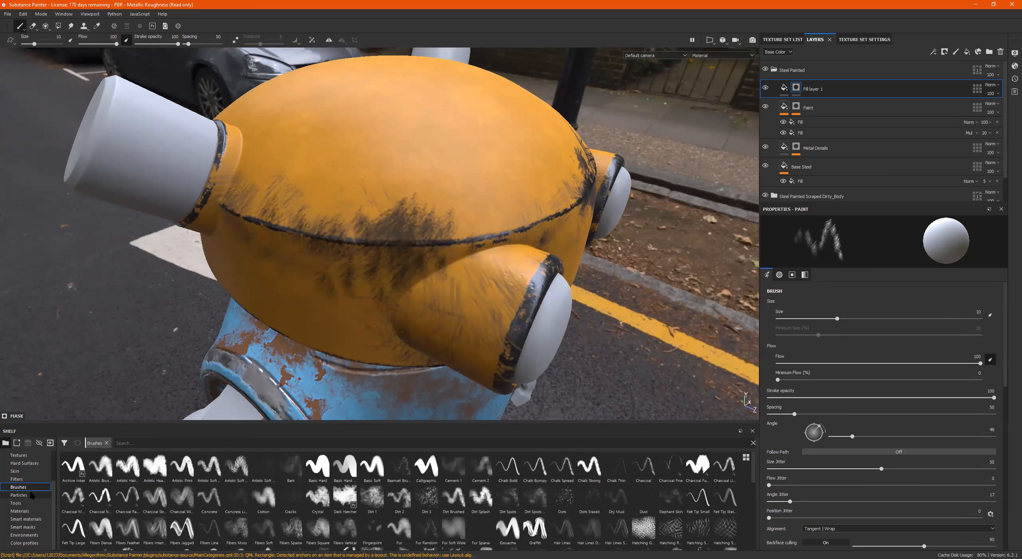
{"action": "left_click", "coordinate": [32, 496]}
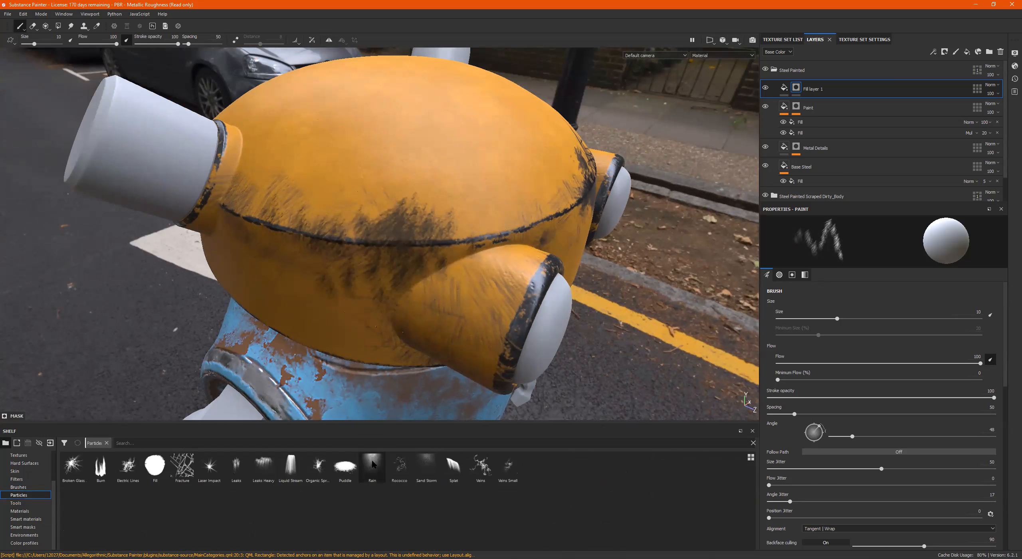
{"action": "left_click", "coordinate": [236, 467]}
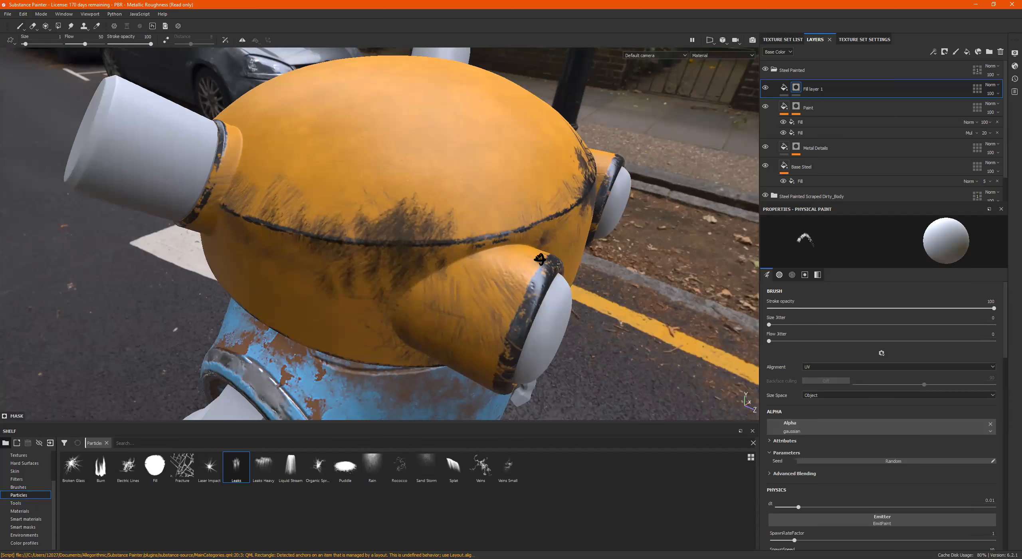
{"action": "left_click_drag", "start_coordinate": [294, 175], "coordinate": [516, 182]}
{"action": "left_click_drag", "start_coordinate": [361, 191], "coordinate": [362, 180], "text": "alt"}
{"action": "mouse_move", "coordinate": [288, 172]}
{"action": "left_mouse_down"}
{"action": "mouse_move", "coordinate": [411, 176]}
{"action": "mouse_move", "coordinate": [520, 197]}
{"action": "left_mouse_up"}
Paint leaks running down from the seam on the far side of the head, between the eye housing and the cylinder.
{"action": "middle_click_drag", "start_coordinate": [520, 197], "coordinate": [319, 220], "text": "alt"}
{"action": "left_click_drag", "start_coordinate": [319, 219], "coordinate": [239, 218], "text": "alt"}
{"action": "right_click_drag", "start_coordinate": [384, 200], "coordinate": [452, 192], "text": "alt"}
{"action": "left_click_drag", "start_coordinate": [453, 192], "coordinate": [389, 193], "text": "alt"}
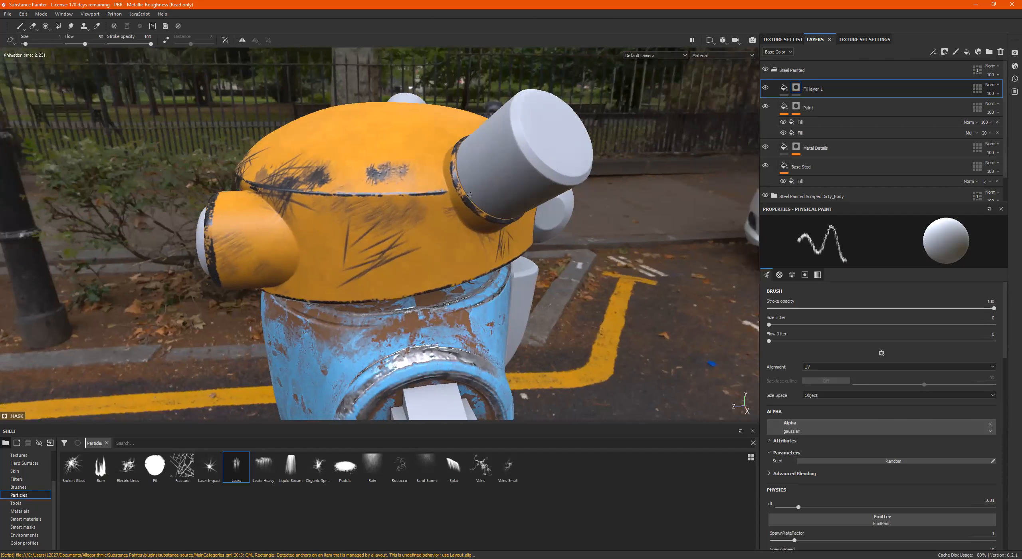
{"action": "mouse_move", "coordinate": [453, 193]}
{"action": "left_mouse_down"}
{"action": "mouse_move", "coordinate": [459, 215]}
{"action": "mouse_move", "coordinate": [383, 235]}
{"action": "mouse_move", "coordinate": [340, 212]}
{"action": "left_mouse_up"}
{"action": "mouse_move", "coordinate": [406, 201]}
{"action": "left_mouse_down"}
{"action": "mouse_move", "coordinate": [344, 220]}
{"action": "mouse_move", "coordinate": [400, 200]}
{"action": "mouse_move", "coordinate": [455, 199]}
{"action": "mouse_move", "coordinate": [393, 205]}
{"action": "left_mouse_up"}
Try a Leaks stroke at grayscale 0 from the seam up towards the cylinder, and restore the grayscale to 1.
{"action": "scroll", "coordinate": [855, 419], "scroll_direction": "down", "scroll_amount": 15}
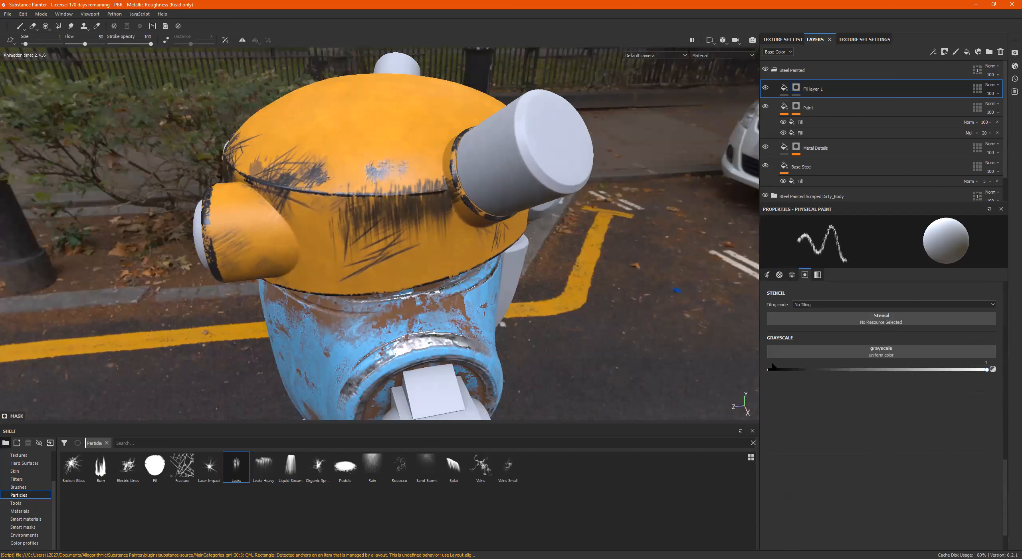
{"action": "left_click", "coordinate": [772, 369]}
{"action": "mouse_move", "coordinate": [367, 184]}
{"action": "left_mouse_down"}
{"action": "mouse_move", "coordinate": [438, 186]}
{"action": "mouse_move", "coordinate": [428, 175]}
{"action": "mouse_move", "coordinate": [441, 175]}
{"action": "mouse_move", "coordinate": [442, 145]}
{"action": "left_mouse_up"}
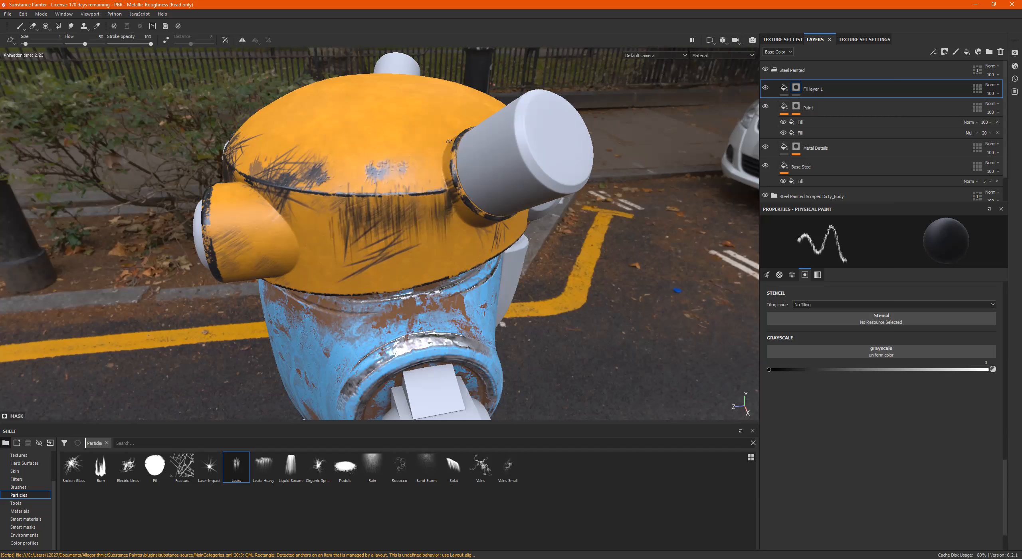
{"action": "left_click_drag", "start_coordinate": [443, 160], "coordinate": [447, 240], "text": "alt"}
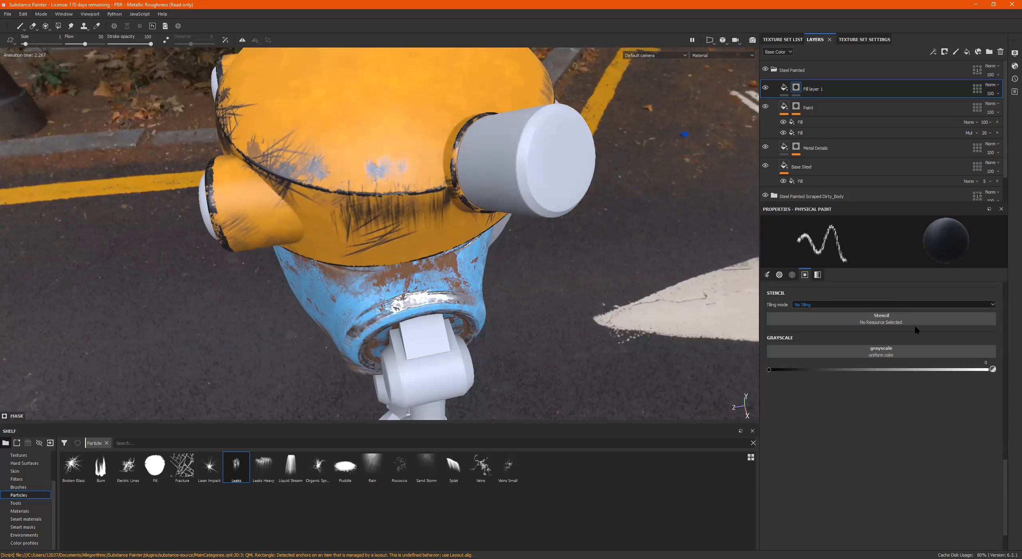
{"action": "left_click_drag", "start_coordinate": [904, 370], "coordinate": [990, 369]}
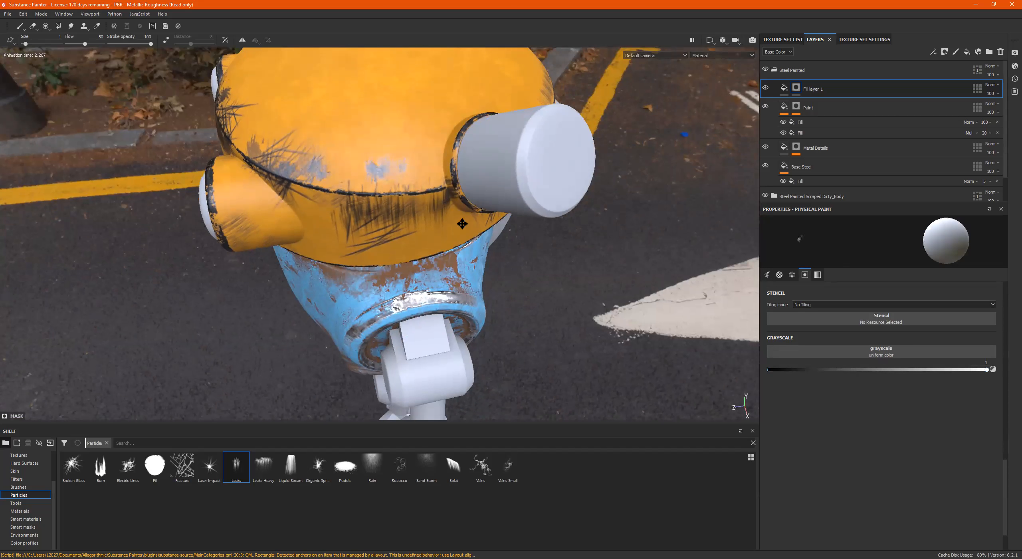
Paint leaks around the base of the head's cylinder and where it meets the rear seam.
{"action": "left_click_drag", "start_coordinate": [463, 226], "coordinate": [423, 191], "text": "alt"}
{"action": "left_click", "coordinate": [408, 177]}
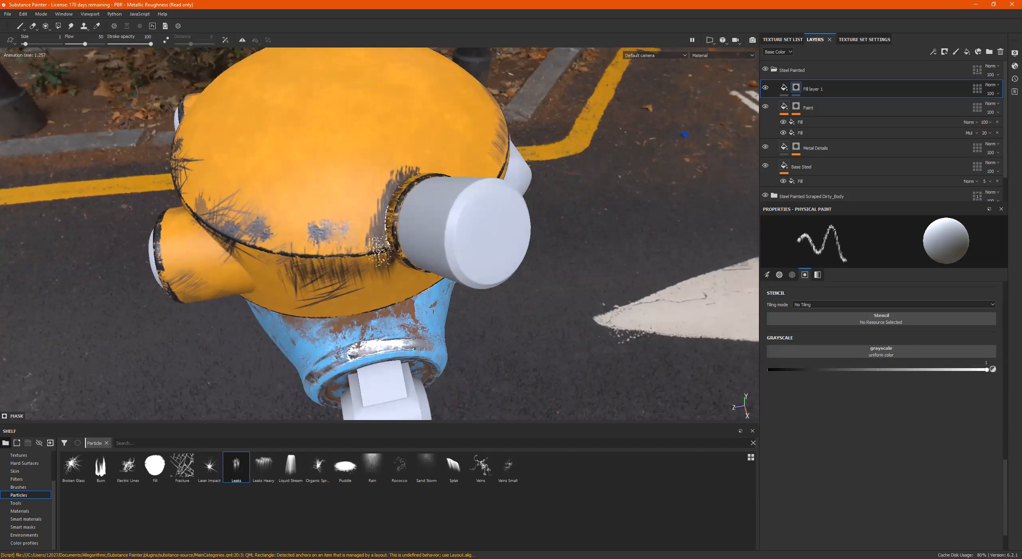
{"action": "left_click", "coordinate": [384, 213]}
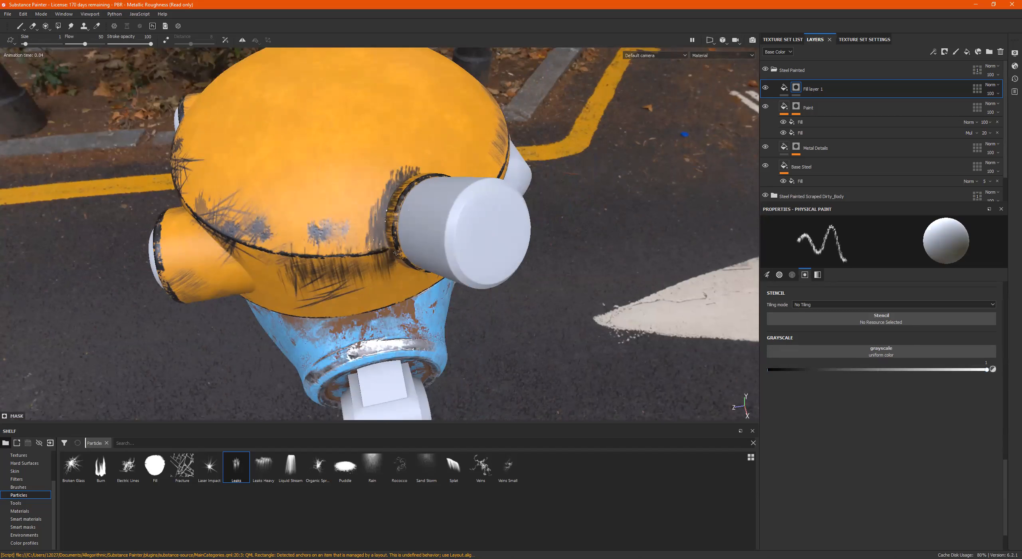
{"action": "mouse_move", "coordinate": [422, 283]}
{"action": "left_mouse_down", "text": "alt"}
{"action": "mouse_move", "coordinate": [342, 212]}
{"action": "mouse_move", "coordinate": [423, 132]}
{"action": "mouse_move", "coordinate": [463, 165]}
{"action": "mouse_move", "coordinate": [410, 204]}
{"action": "left_mouse_up", "text": "alt"}
{"action": "left_click", "coordinate": [405, 197]}
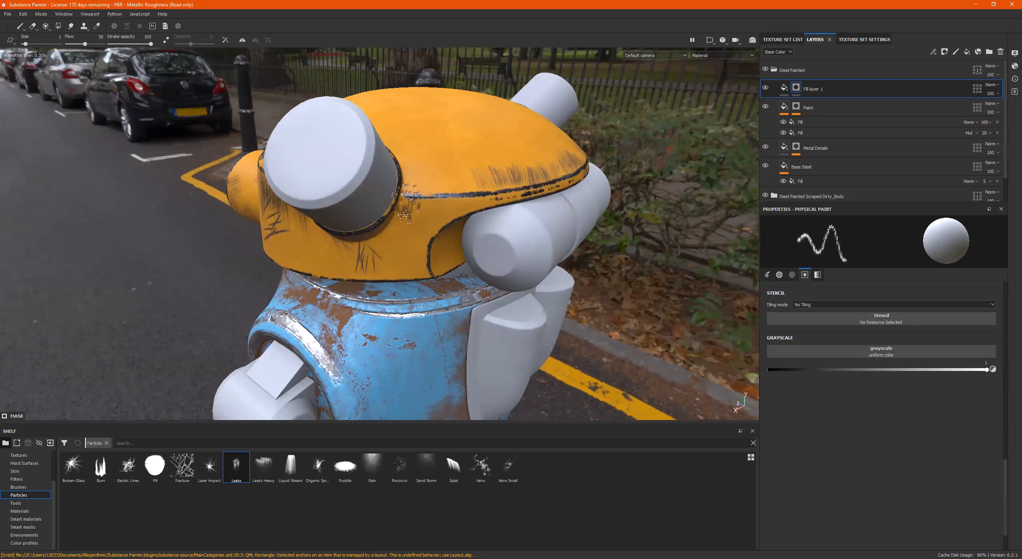
Try other DrawOnGeomSensitivity values for the Leaks brush's receiver, and return it to 0.
{"action": "scroll", "coordinate": [951, 403], "scroll_direction": "up", "scroll_amount": 4}
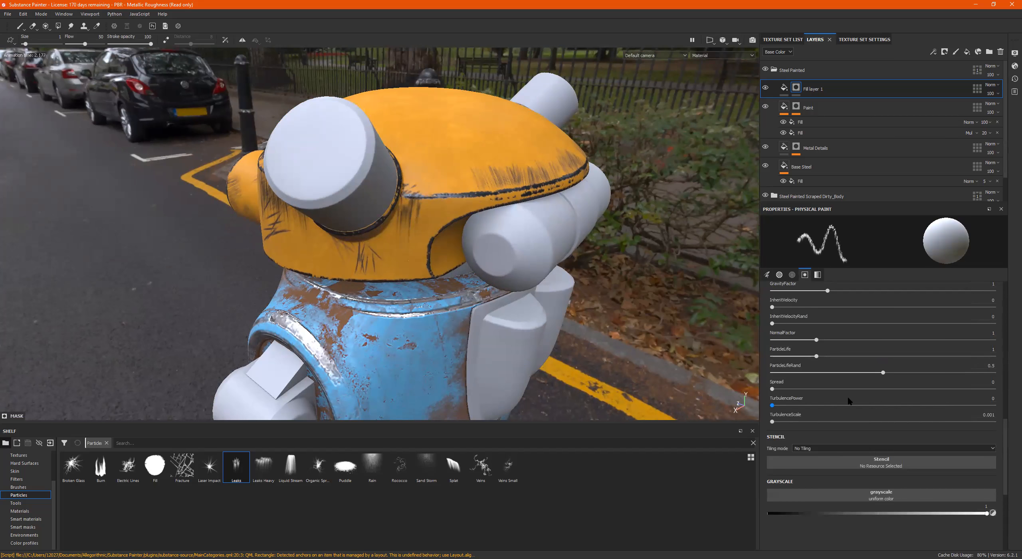
{"action": "scroll", "coordinate": [830, 367], "scroll_direction": "up", "scroll_amount": 6}
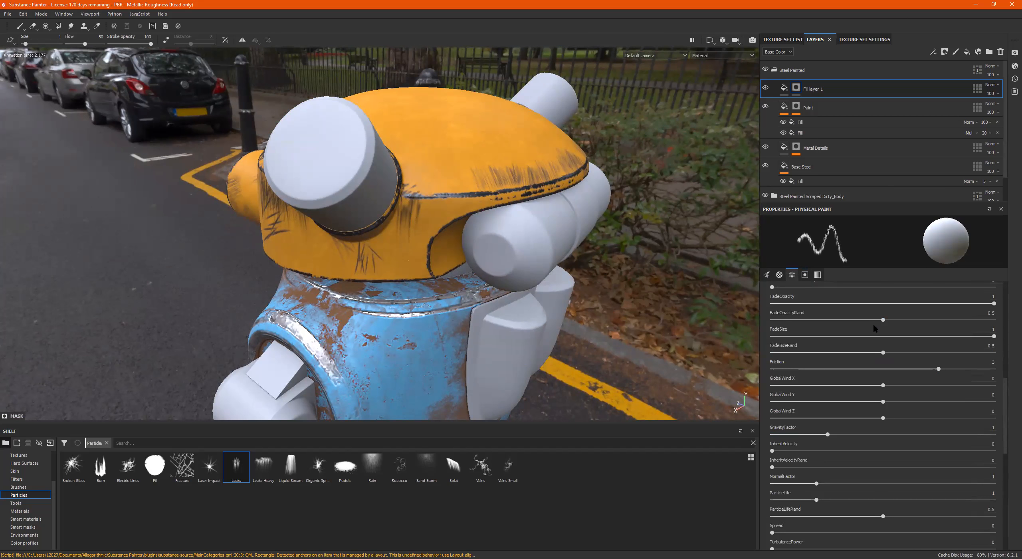
{"action": "scroll", "coordinate": [855, 345], "scroll_direction": "up", "scroll_amount": 4}
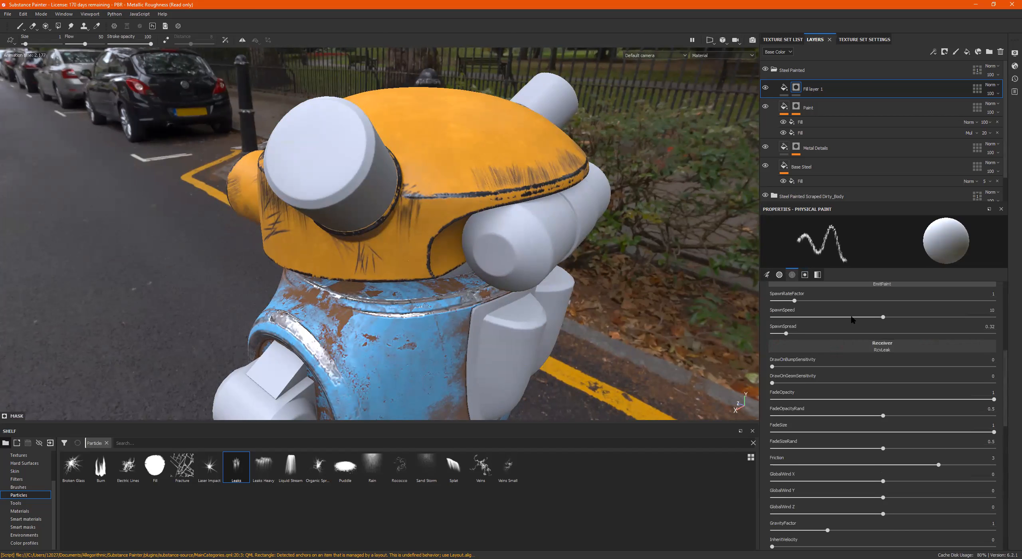
{"action": "left_click_drag", "start_coordinate": [790, 240], "coordinate": [826, 246]}
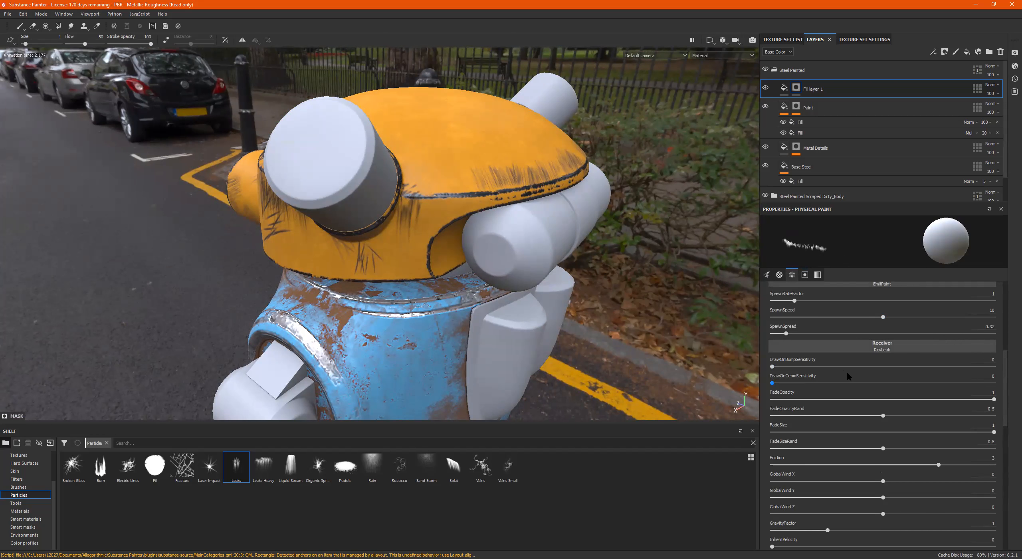
{"action": "left_click", "coordinate": [967, 383]}
{"action": "left_click", "coordinate": [788, 382]}
{"action": "left_click", "coordinate": [772, 382]}
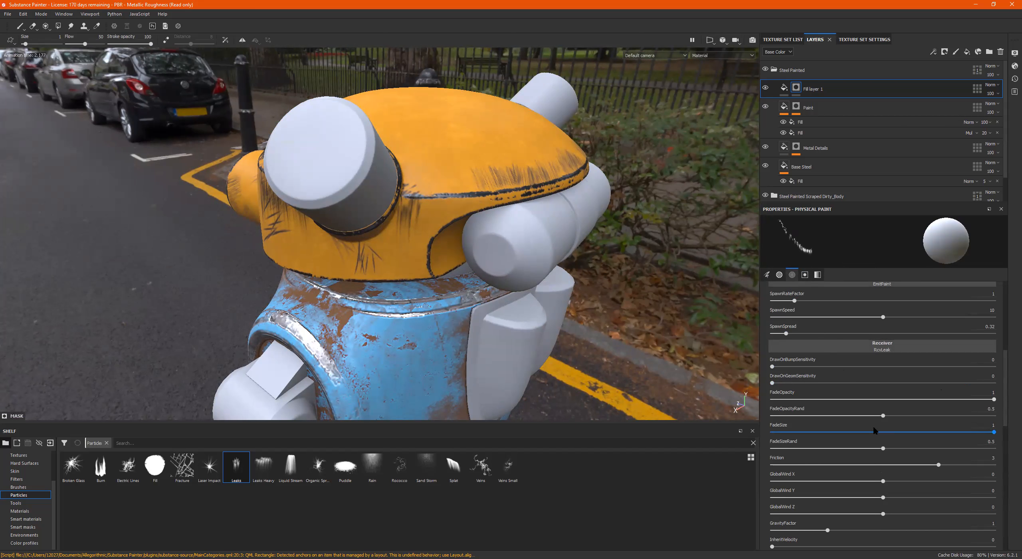
Set the Leaks brush's FadeSize to 0.63 and paint thinner leaks along the seam at the back of the head.
{"action": "left_click", "coordinate": [913, 431]}
{"action": "left_click", "coordinate": [420, 202]}
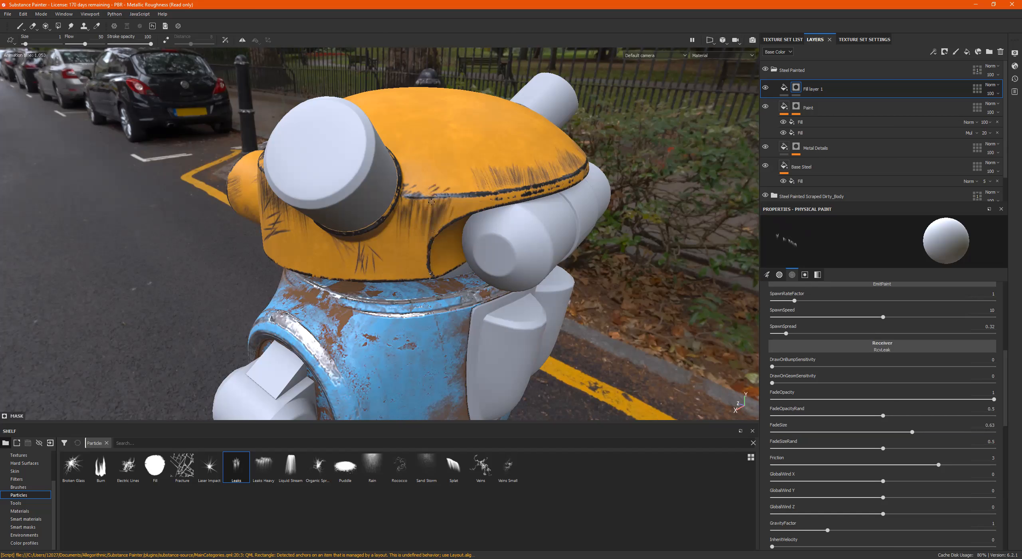
{"action": "left_click", "coordinate": [404, 200]}
{"action": "left_click", "coordinate": [455, 198]}
{"action": "left_click", "coordinate": [489, 192]}
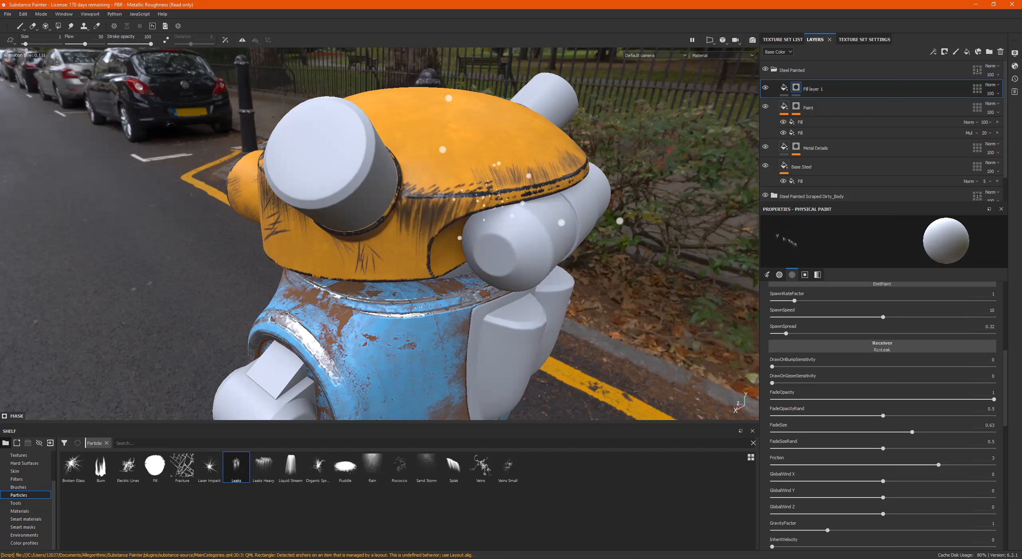
Switch to the Rain particle brush and let its drops fall over the robot while viewing the head from the side and front.
{"action": "left_click_drag", "start_coordinate": [432, 201], "coordinate": [495, 192], "text": "alt"}
{"action": "right_click_drag", "start_coordinate": [324, 195], "coordinate": [316, 206], "text": "alt"}
{"action": "left_click_drag", "start_coordinate": [319, 202], "coordinate": [452, 194], "text": "alt"}
{"action": "middle_click_drag", "start_coordinate": [359, 216], "coordinate": [434, 208], "text": "alt"}
{"action": "left_click", "coordinate": [371, 467]}
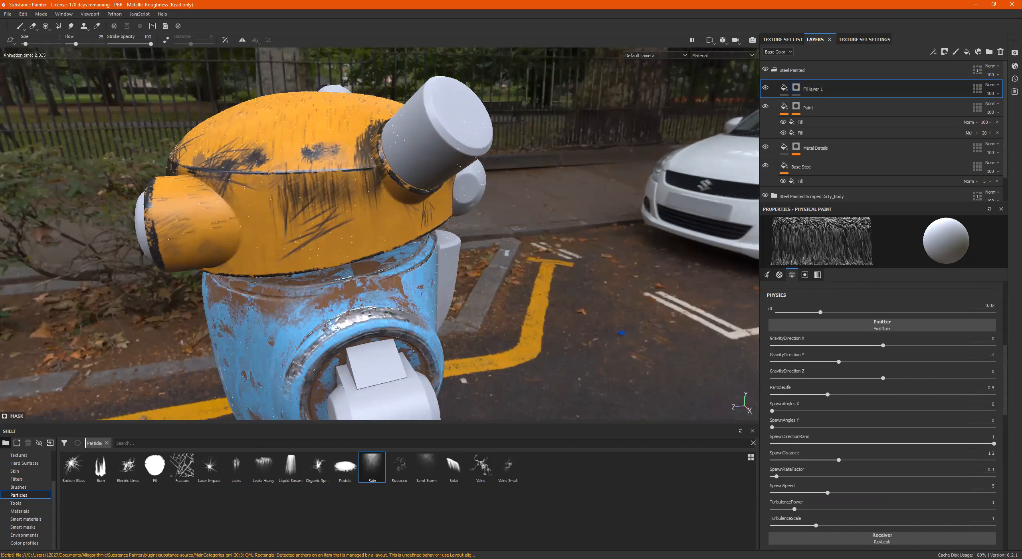
{"action": "right_click_drag", "start_coordinate": [340, 180], "coordinate": [295, 211], "text": "alt"}
{"action": "left_click_drag", "start_coordinate": [296, 211], "coordinate": [387, 192], "text": "alt"}
{"action": "middle_click_drag", "start_coordinate": [387, 191], "coordinate": [445, 170], "text": "alt"}
{"action": "right_click_drag", "start_coordinate": [445, 170], "coordinate": [364, 191], "text": "alt"}
{"action": "left_click_drag", "start_coordinate": [407, 105], "coordinate": [428, 149], "text": "alt"}
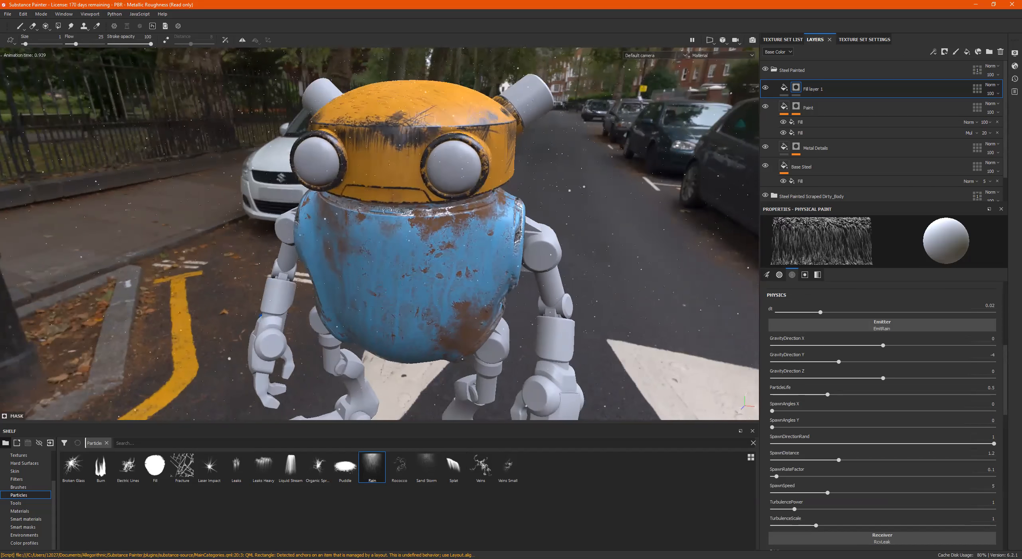
Let the Rain particle brush streak the head's top, sides and front while turning the robot beneath the falling drops.
{"action": "middle_click_drag", "start_coordinate": [429, 149], "coordinate": [413, 193], "text": "alt"}
{"action": "left_click_drag", "start_coordinate": [413, 193], "coordinate": [437, 220], "text": "alt"}
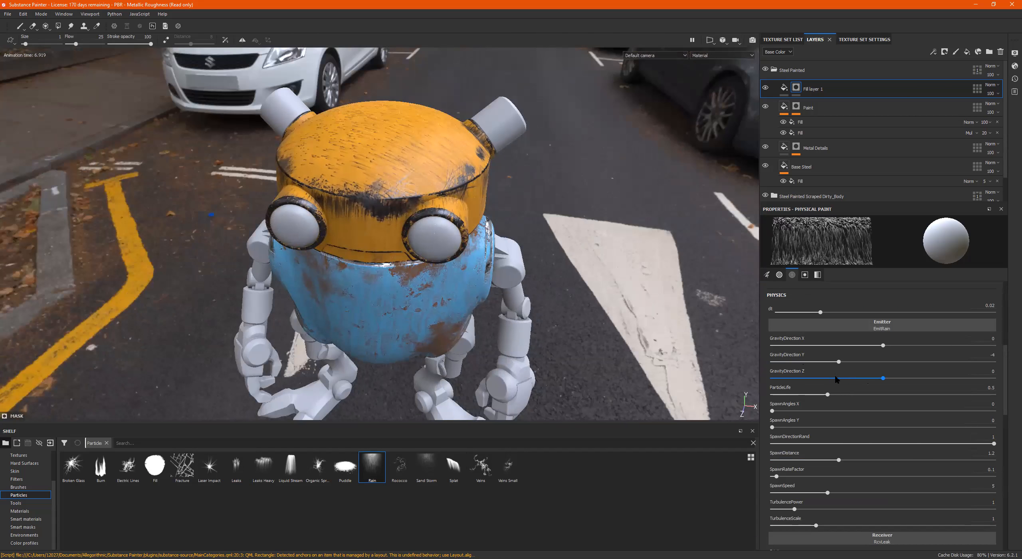
{"action": "left_click_drag", "start_coordinate": [407, 233], "coordinate": [420, 234], "text": "alt"}
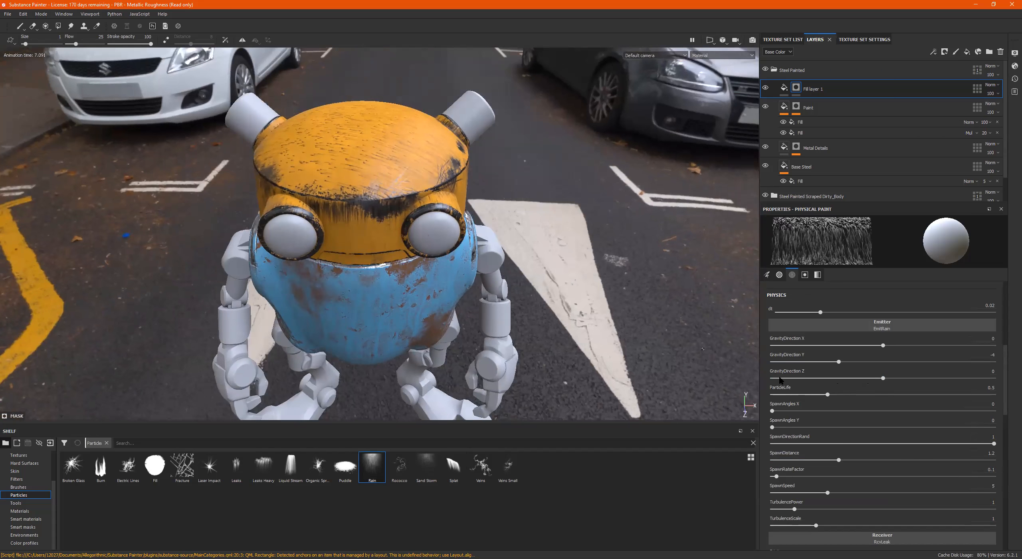
{"action": "left_click_drag", "start_coordinate": [393, 277], "coordinate": [709, 395], "text": "alt"}
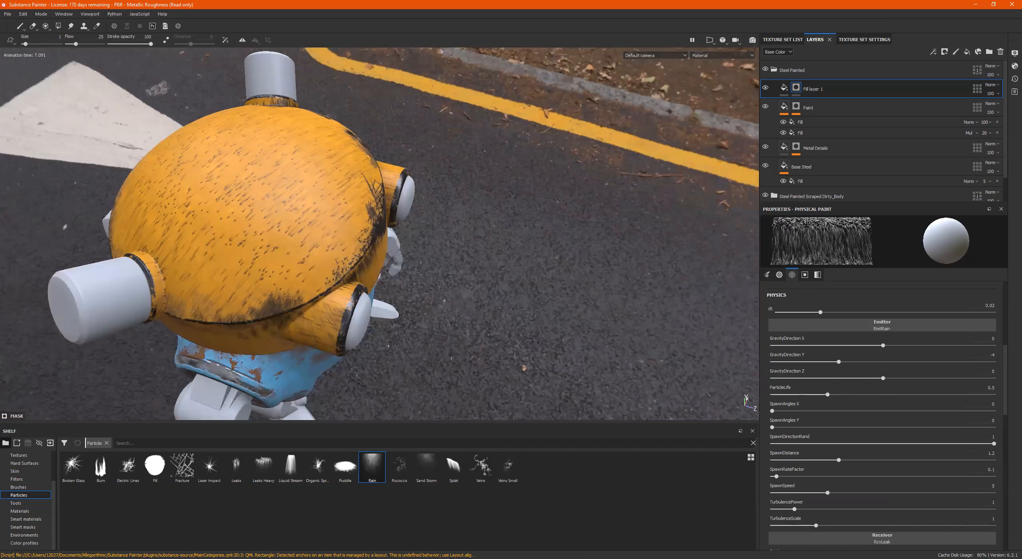
{"action": "left_click_drag", "start_coordinate": [229, 228], "coordinate": [251, 209], "text": "alt"}
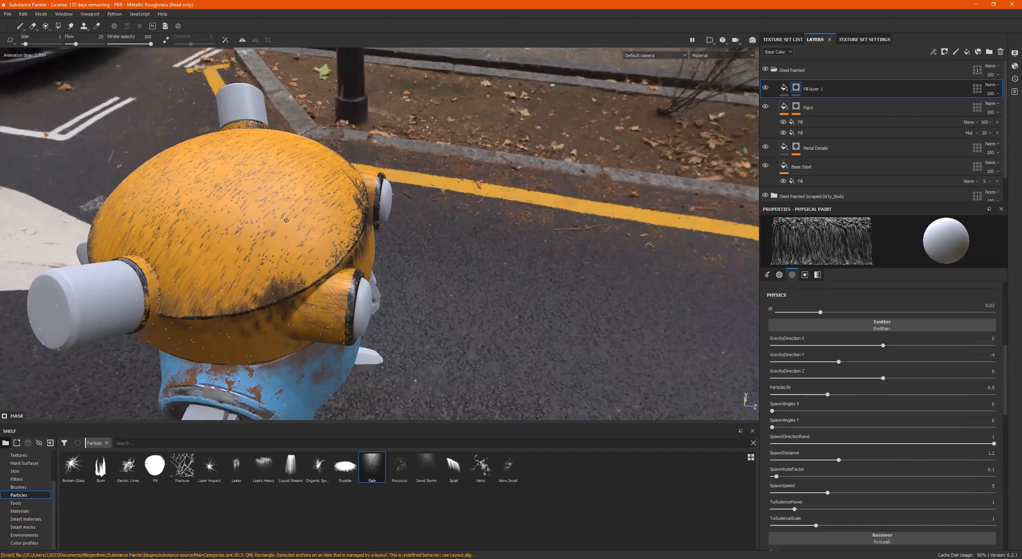
{"action": "middle_click_drag", "start_coordinate": [334, 258], "coordinate": [384, 213], "text": "alt"}
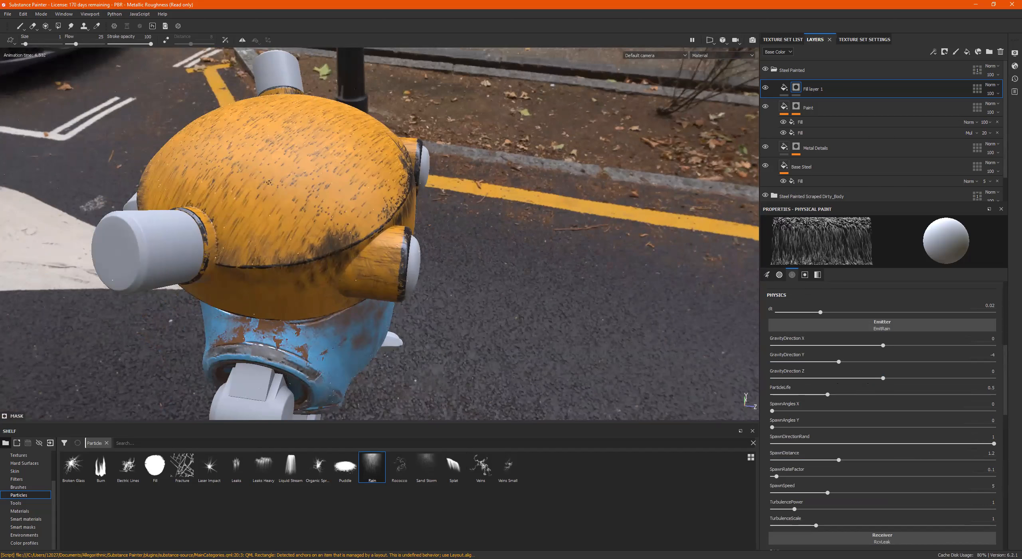
{"action": "left_click_drag", "start_coordinate": [318, 216], "coordinate": [293, 261], "text": "alt"}
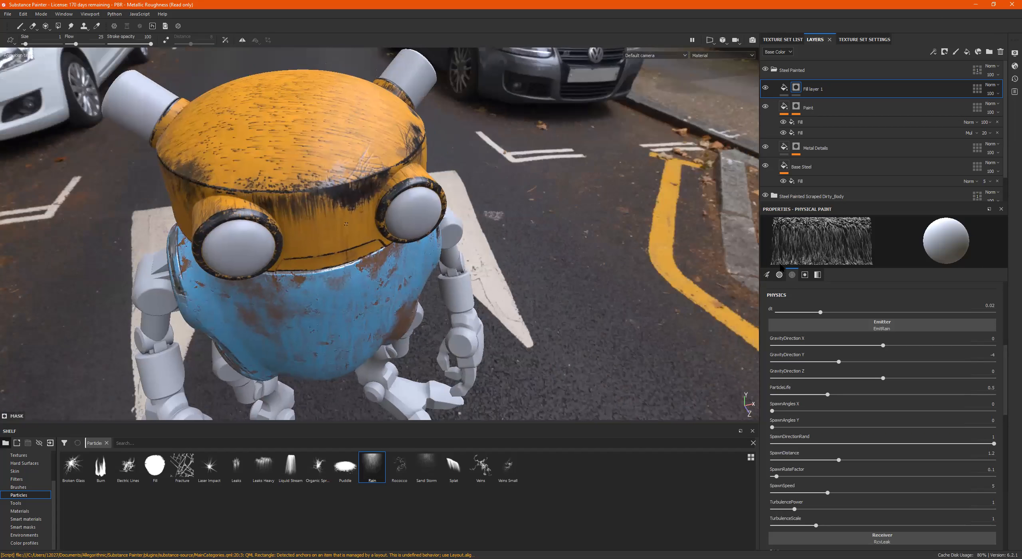
Switch to the Veins particle brush and paint branching lines across the top of the head and down its side.
{"action": "left_click", "coordinate": [784, 87]}
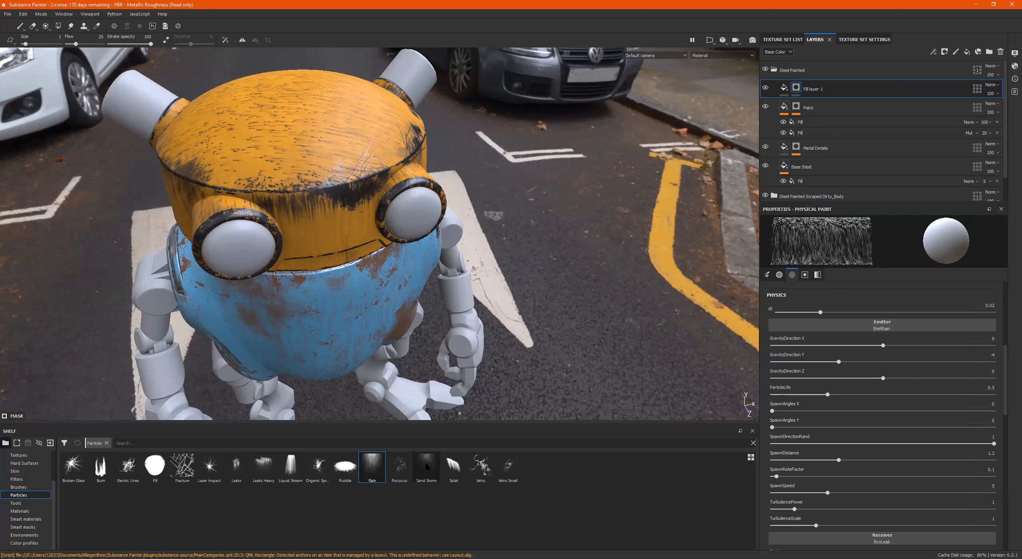
{"action": "left_click", "coordinate": [481, 467]}
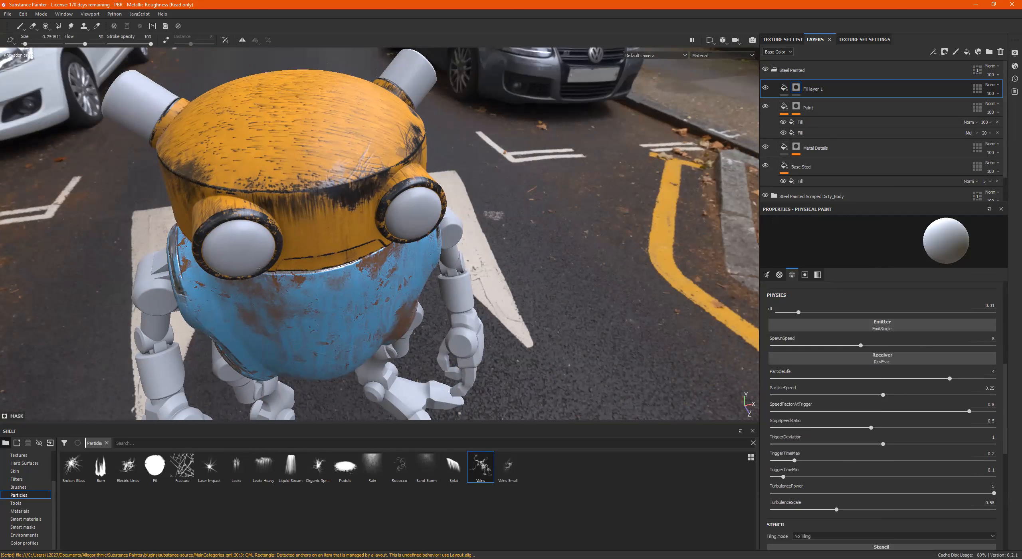
{"action": "left_click", "coordinate": [269, 156]}
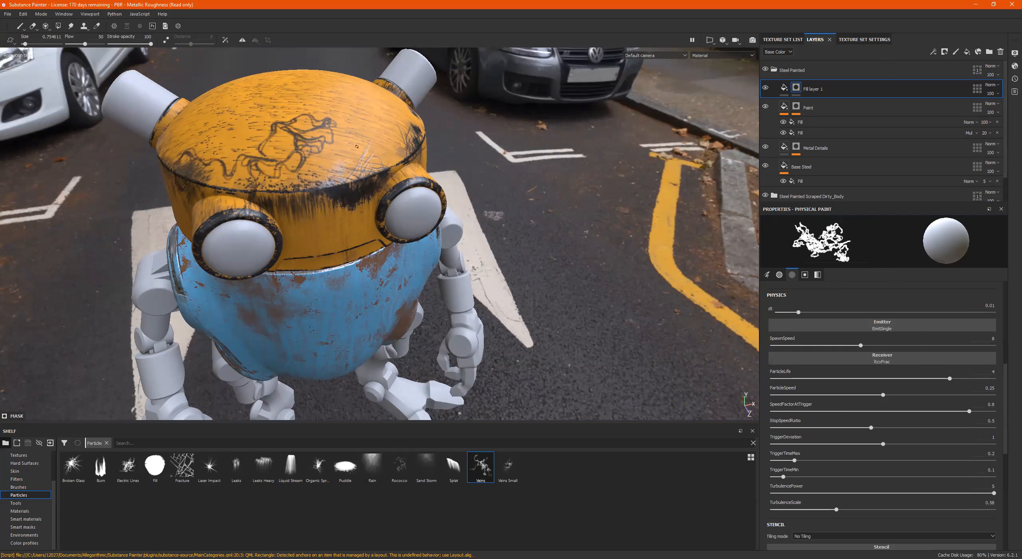
{"action": "left_click_drag", "start_coordinate": [216, 180], "coordinate": [463, 138], "text": "alt"}
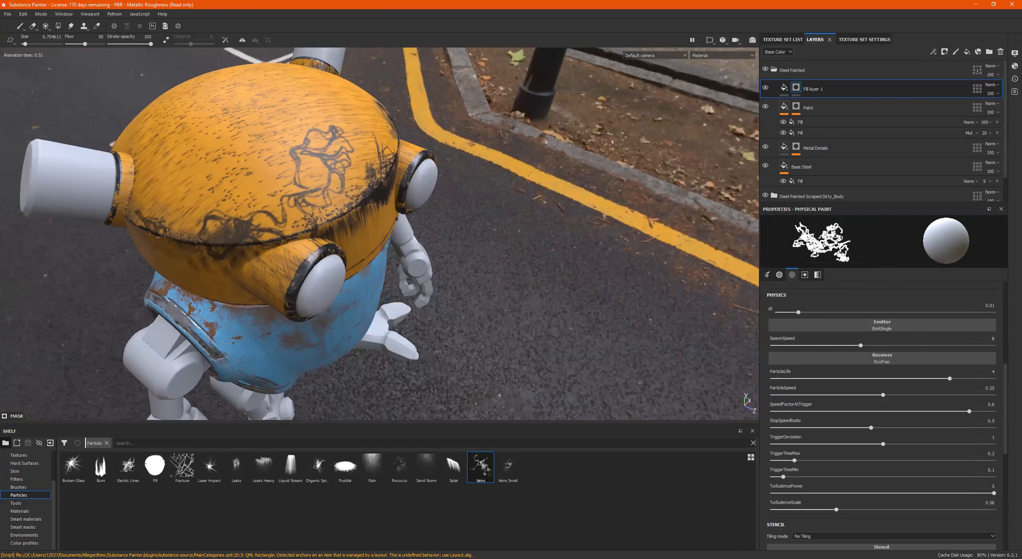
{"action": "left_click_drag", "start_coordinate": [213, 264], "coordinate": [249, 212], "text": "alt"}
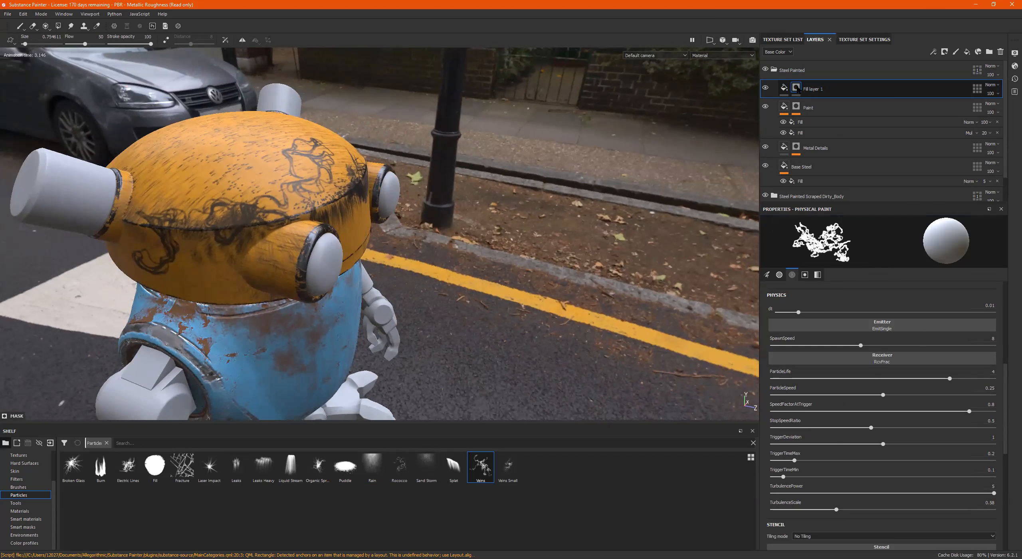
Set the opacity of Fill layer 1 to 27 to fade the painted leaks, streaks and veins.
{"action": "left_click", "coordinate": [993, 95]}
{"action": "left_click_drag", "start_coordinate": [993, 107], "coordinate": [992, 108]}
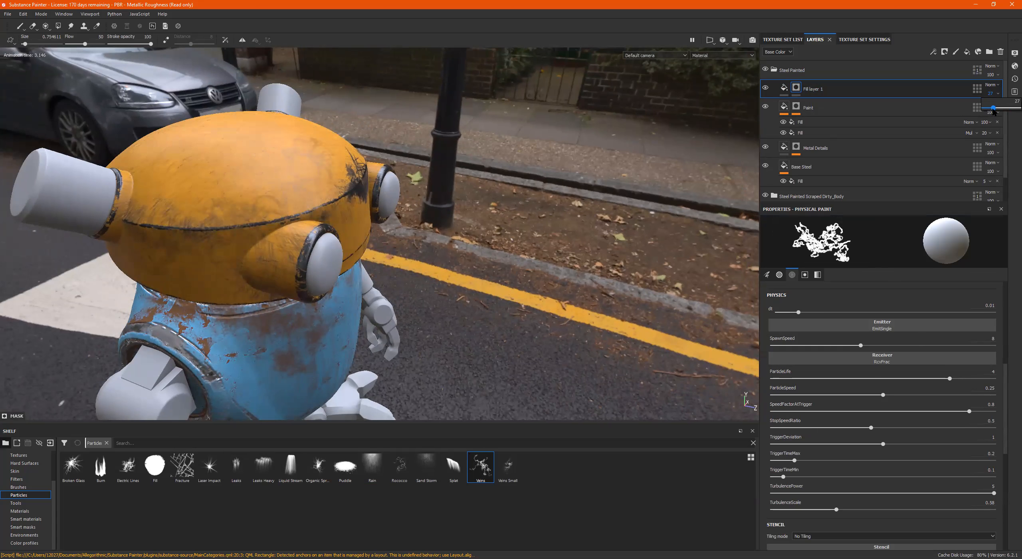
{"action": "left_click_drag", "start_coordinate": [315, 131], "coordinate": [314, 105], "text": "alt"}
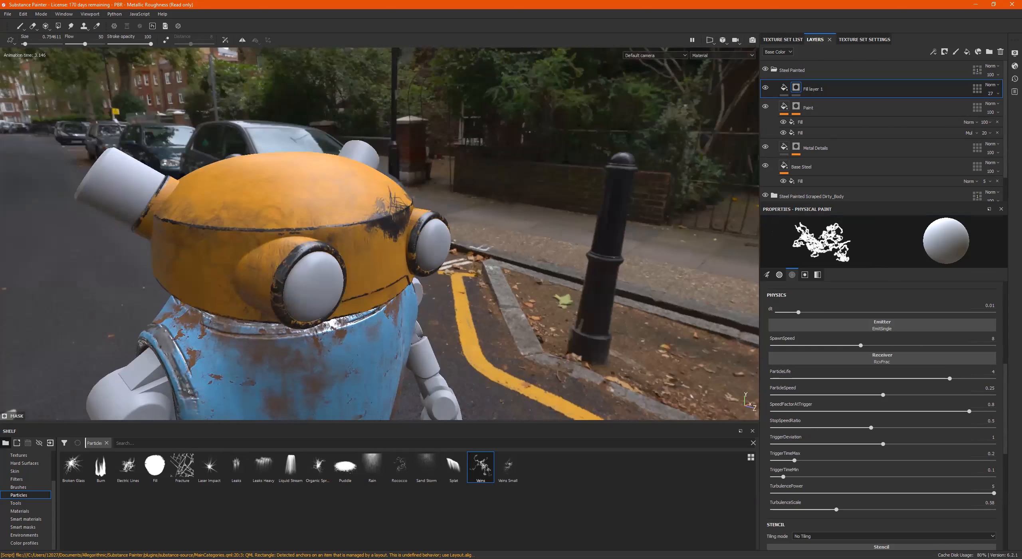
{"action": "middle_click_drag", "start_coordinate": [314, 140], "coordinate": [404, 77], "text": "alt"}
{"action": "left_click_drag", "start_coordinate": [345, 164], "coordinate": [324, 218], "text": "alt"}
{"action": "middle_click_drag", "start_coordinate": [416, 147], "coordinate": [361, 198], "text": "alt"}
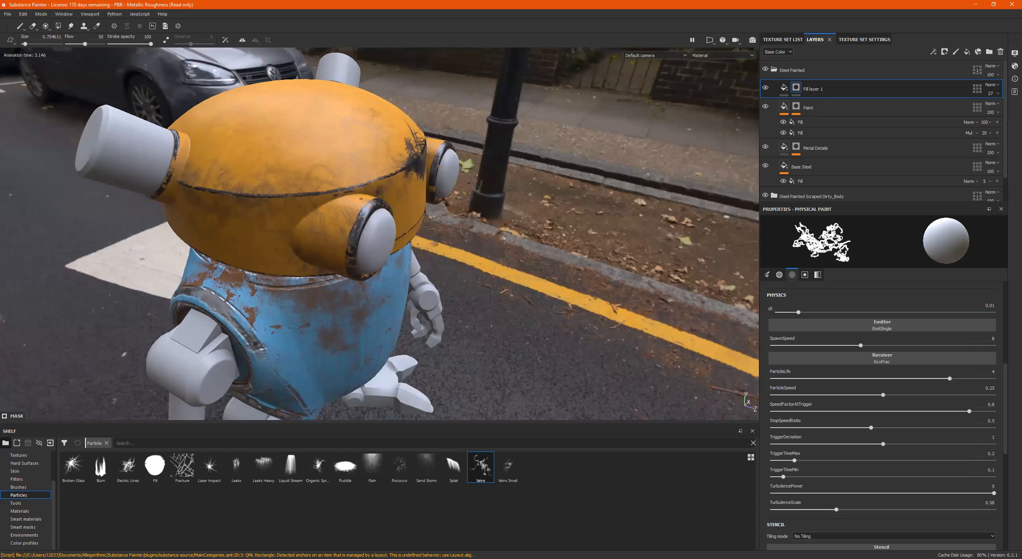
{"action": "left_click_drag", "start_coordinate": [399, 228], "coordinate": [388, 188], "text": "alt"}
{"action": "middle_click_drag", "start_coordinate": [388, 196], "coordinate": [401, 263], "text": "alt"}
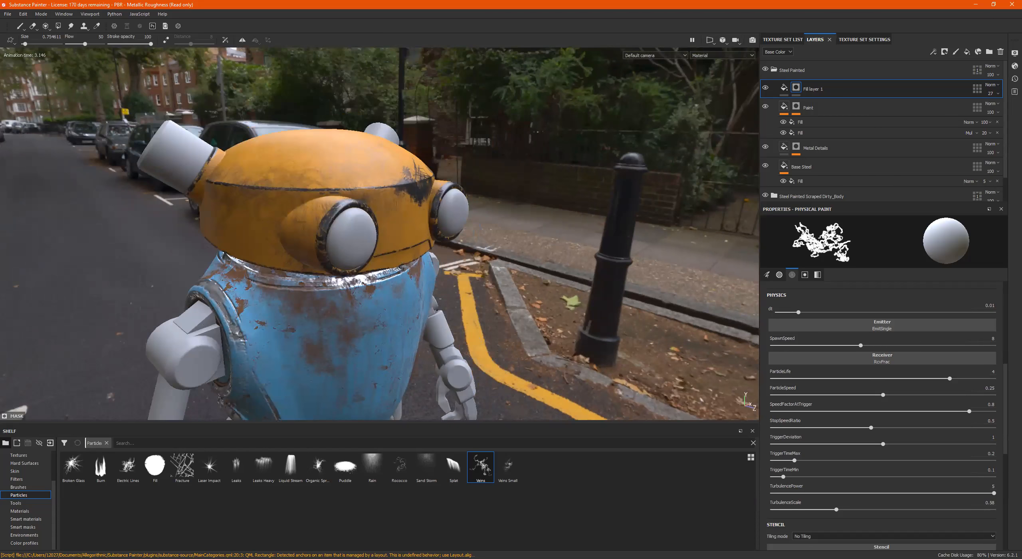
{"action": "left_click_drag", "start_coordinate": [479, 228], "coordinate": [476, 254], "text": "alt"}
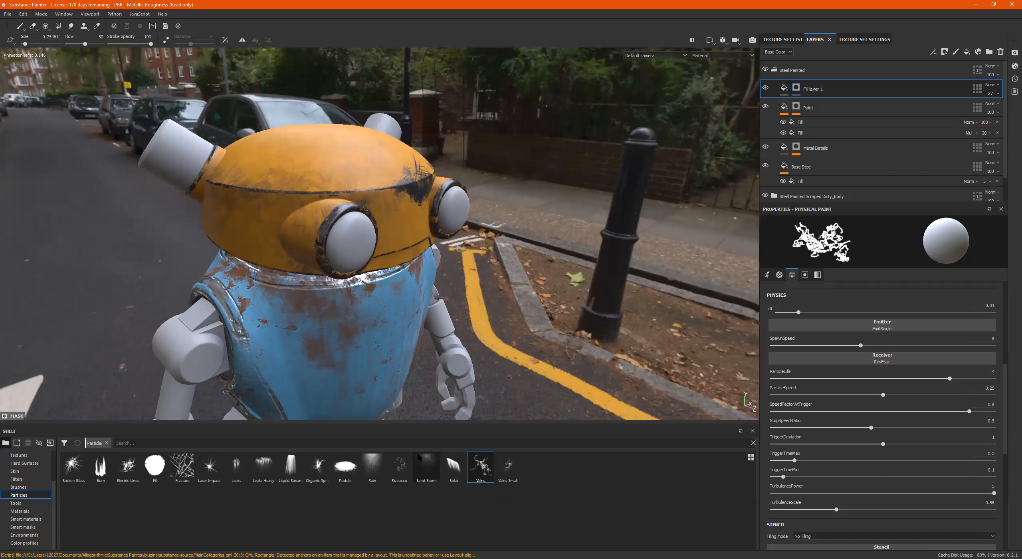
Switch to the Sand Storm particle brush and let its particles blow over the head.
{"action": "left_click", "coordinate": [426, 465]}
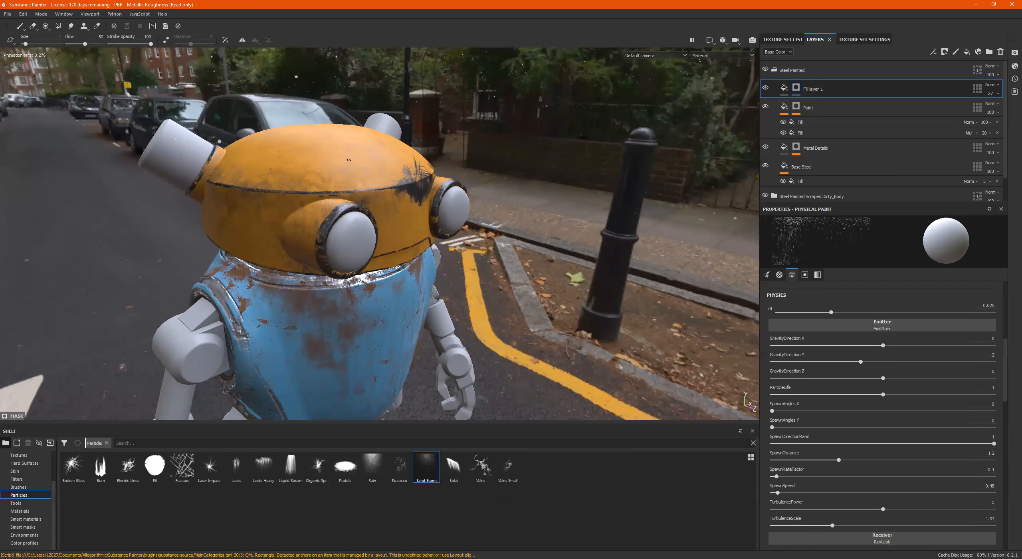
{"action": "left_click_drag", "start_coordinate": [322, 156], "coordinate": [74, 224], "text": "alt"}
{"action": "left_click_drag", "start_coordinate": [6, 199], "coordinate": [4, 179], "text": "alt"}
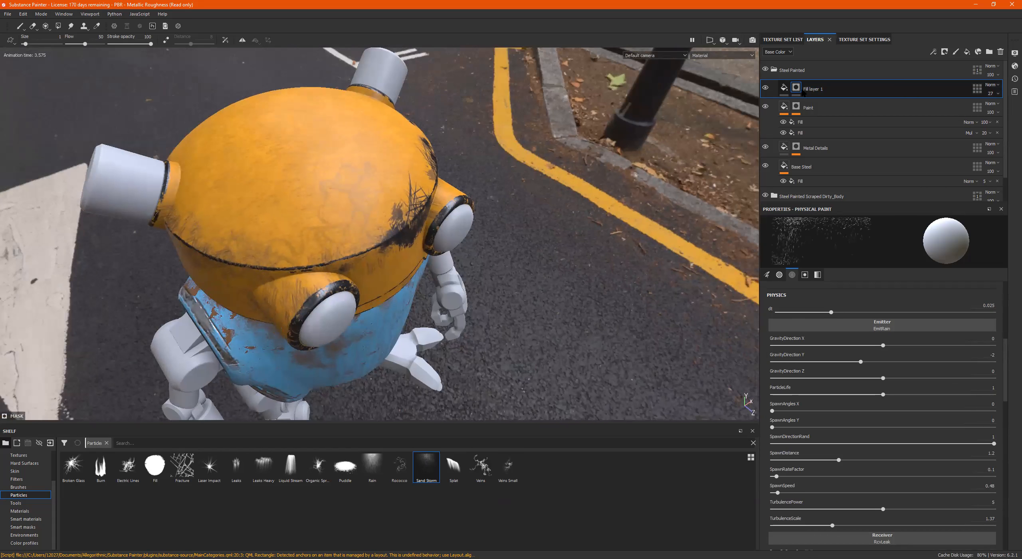
{"action": "left_click", "coordinate": [956, 53]}
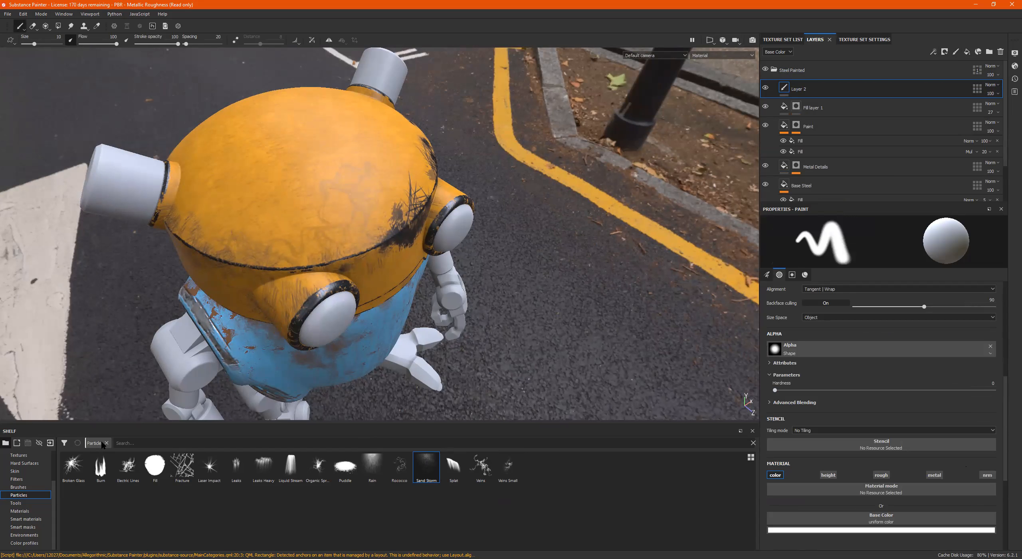
{"action": "left_click", "coordinate": [18, 487]}
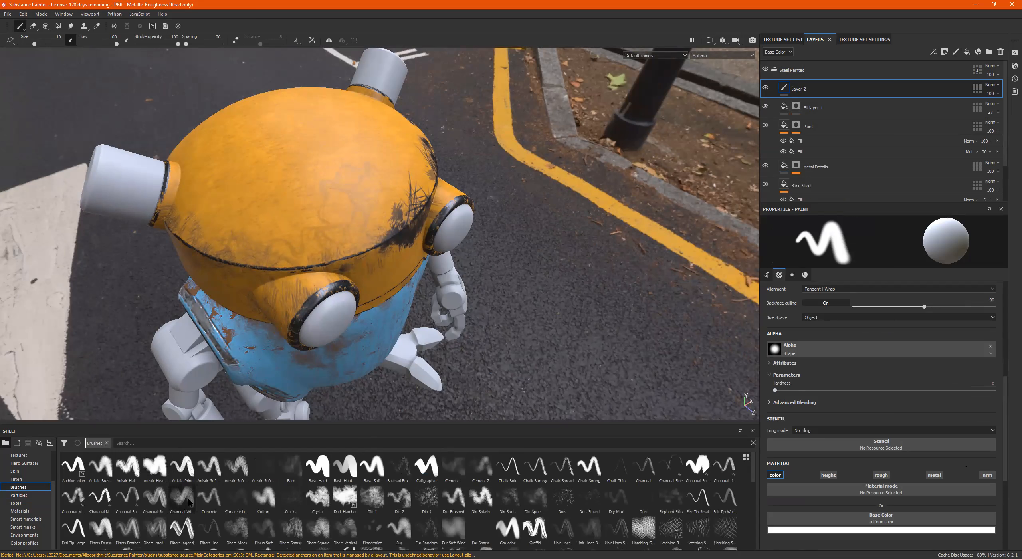
{"action": "left_click", "coordinate": [368, 502]}
{"action": "mouse_move", "coordinate": [353, 194]}
{"action": "left_mouse_down"}
{"action": "mouse_move", "coordinate": [387, 183]}
{"action": "mouse_move", "coordinate": [360, 191]}
{"action": "left_mouse_up"}
{"action": "key", "text": "ctrl+z"}
{"action": "key", "text": "ctrl+z"}
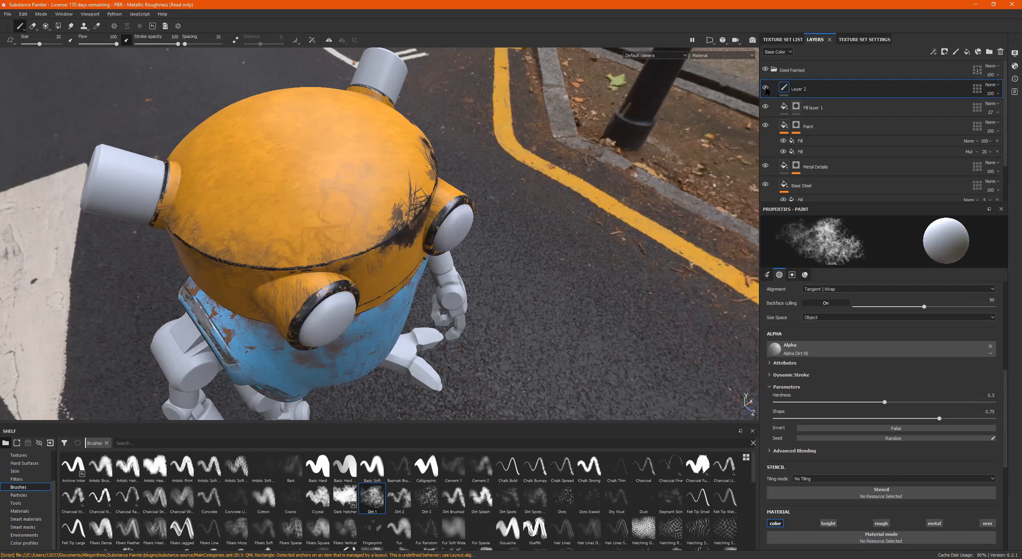
{"action": "key", "text": "Delete"}
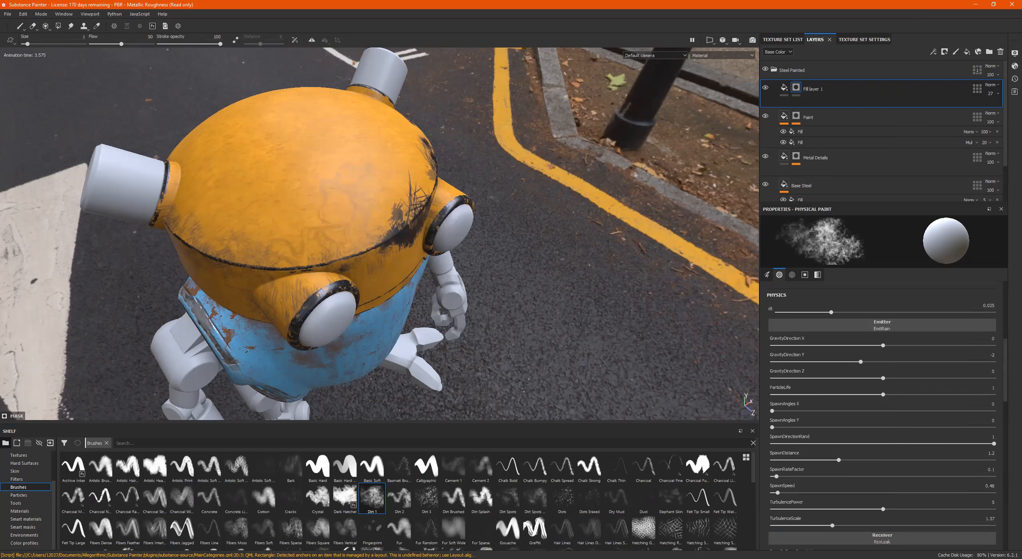
Add a paint effect to the mask of Fill layer 1 and choose the Dirt 3 brush with its grayscale at 0.
{"action": "right_click", "coordinate": [796, 88]}
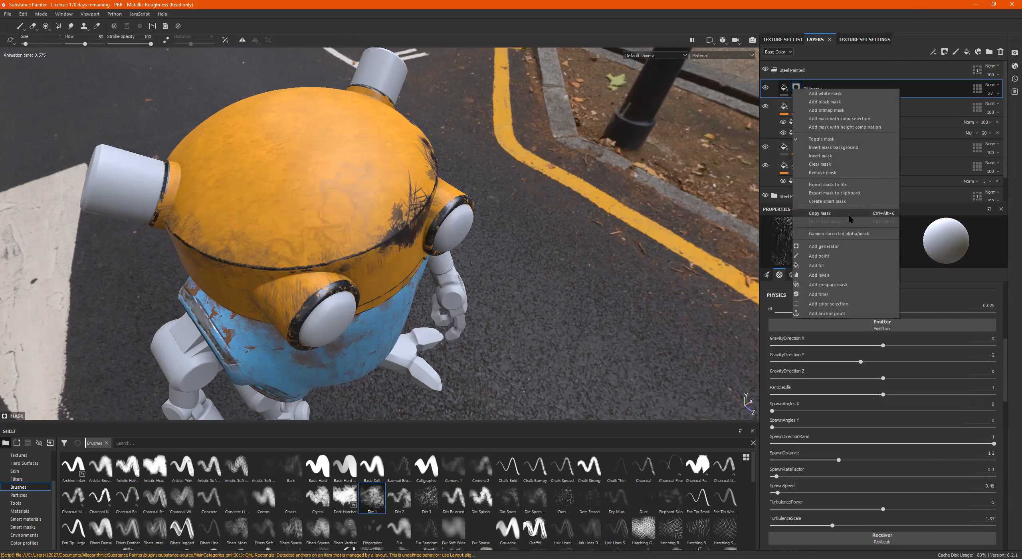
{"action": "left_click", "coordinate": [841, 256]}
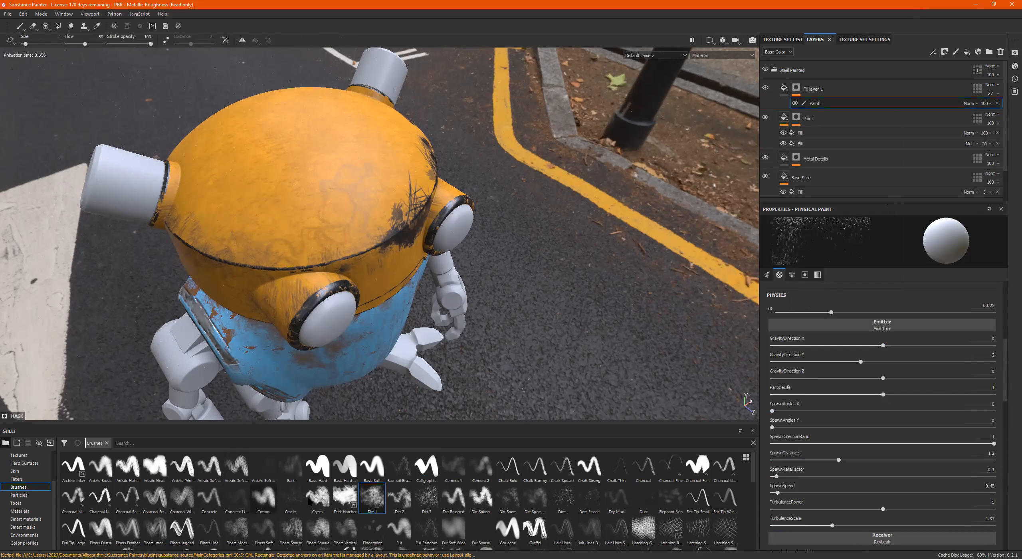
{"action": "left_click", "coordinate": [426, 500]}
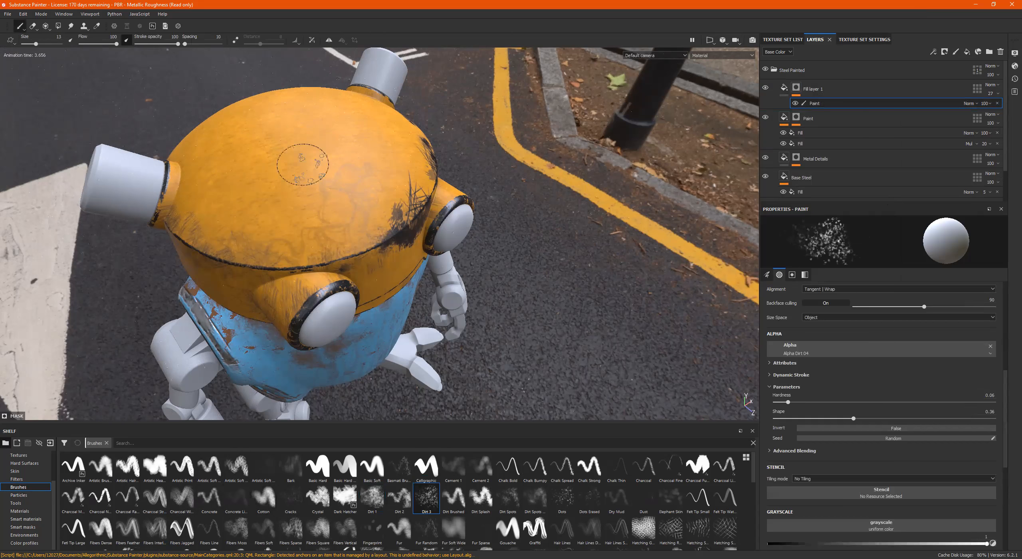
{"action": "scroll", "coordinate": [968, 406], "scroll_direction": "down", "scroll_amount": 3}
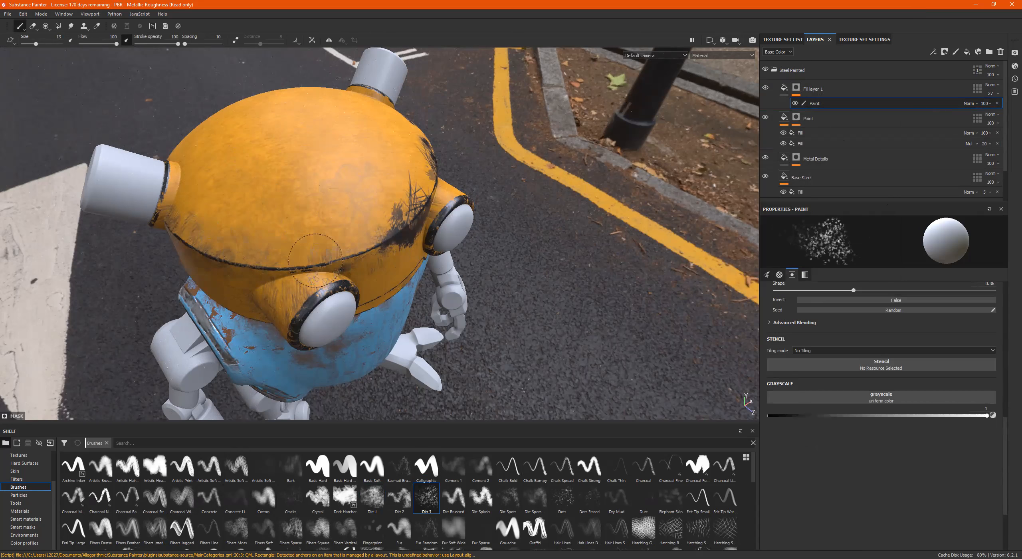
{"action": "mouse_move", "coordinate": [335, 265]}
{"action": "left_mouse_down", "text": "alt"}
{"action": "mouse_move", "coordinate": [280, 264]}
{"action": "mouse_move", "coordinate": [343, 256]}
{"action": "left_mouse_up", "text": "alt"}
{"action": "left_click", "coordinate": [821, 417]}
{"action": "left_click_drag", "start_coordinate": [821, 416], "coordinate": [656, 414]}
Break up and erase the faded streaks and veins on top of the head with the Dirt 3 brush.
{"action": "left_click_drag", "start_coordinate": [439, 264], "coordinate": [297, 172], "text": "alt"}
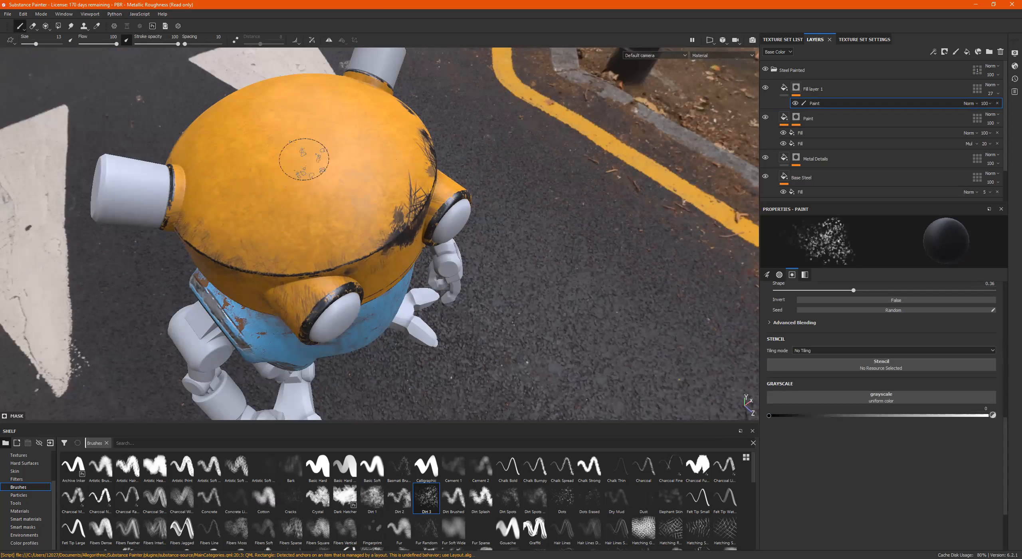
{"action": "left_click_drag", "start_coordinate": [271, 142], "coordinate": [420, 213], "text": "alt"}
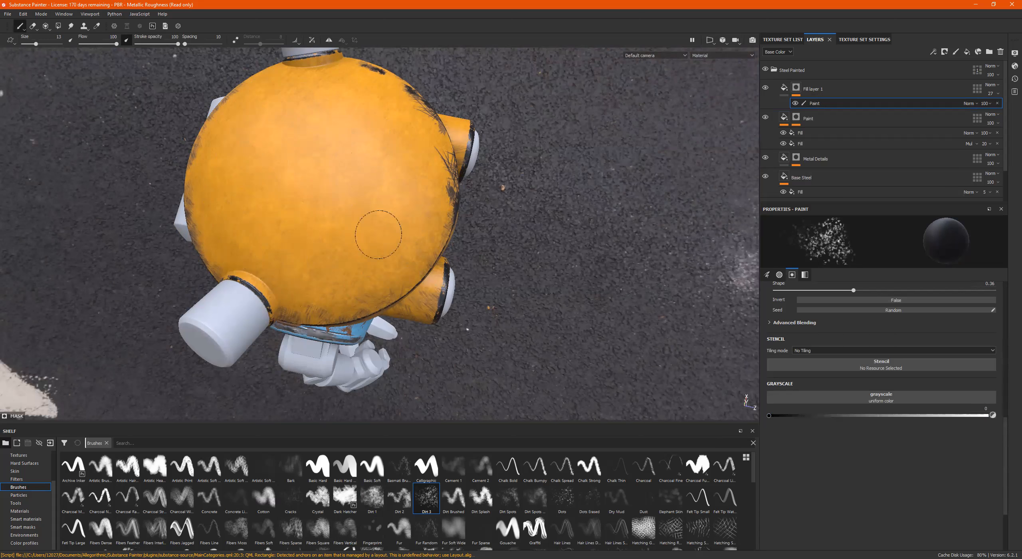
{"action": "mouse_move", "coordinate": [385, 221]}
{"action": "left_mouse_down", "text": "alt"}
{"action": "mouse_move", "coordinate": [336, 164]}
{"action": "mouse_move", "coordinate": [264, 126]}
{"action": "mouse_move", "coordinate": [160, 166]}
{"action": "left_mouse_up", "text": "alt"}
{"action": "left_click_drag", "start_coordinate": [230, 187], "coordinate": [363, 211], "text": "alt"}
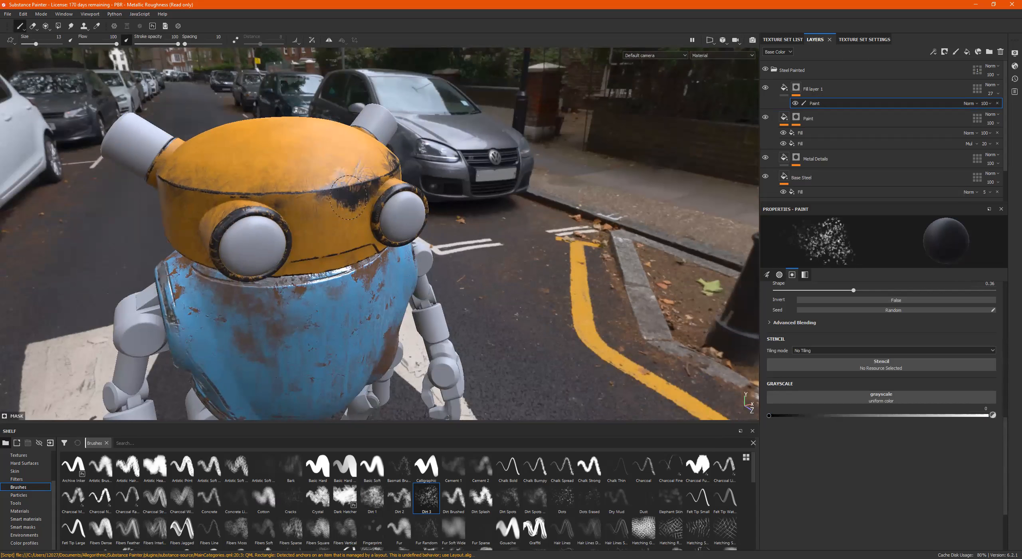
Inspect the softened dirt on the head from the side, front and above, at close and wider range.
{"action": "left_click_drag", "start_coordinate": [225, 205], "coordinate": [171, 242], "text": "alt"}
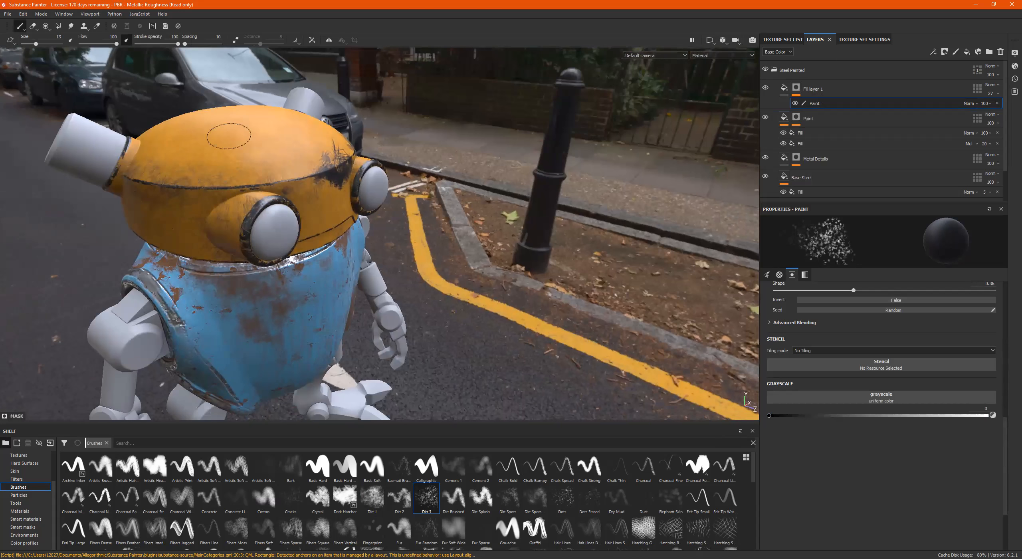
{"action": "left_click_drag", "start_coordinate": [291, 159], "coordinate": [269, 108], "text": "alt"}
{"action": "middle_click_drag", "start_coordinate": [269, 108], "coordinate": [306, 132], "text": "alt"}
{"action": "left_click_drag", "start_coordinate": [306, 132], "coordinate": [411, 163], "text": "alt"}
{"action": "right_click_drag", "start_coordinate": [503, 140], "coordinate": [621, 118], "text": "alt"}
{"action": "left_click_drag", "start_coordinate": [347, 136], "coordinate": [329, 210], "text": "alt"}
{"action": "right_click_drag", "start_coordinate": [434, 137], "coordinate": [320, 116], "text": "alt"}
{"action": "mouse_move", "coordinate": [326, 119]}
{"action": "left_mouse_down", "text": "alt"}
{"action": "mouse_move", "coordinate": [378, 168]}
{"action": "mouse_move", "coordinate": [394, 206]}
{"action": "mouse_move", "coordinate": [424, 210]}
{"action": "left_mouse_up", "text": "alt"}
{"action": "mouse_move", "coordinate": [247, 109]}
{"action": "middle_mouse_down", "text": "alt"}
{"action": "mouse_move", "coordinate": [273, 131]}
{"action": "mouse_move", "coordinate": [262, 174]}
{"action": "middle_mouse_up", "text": "alt"}
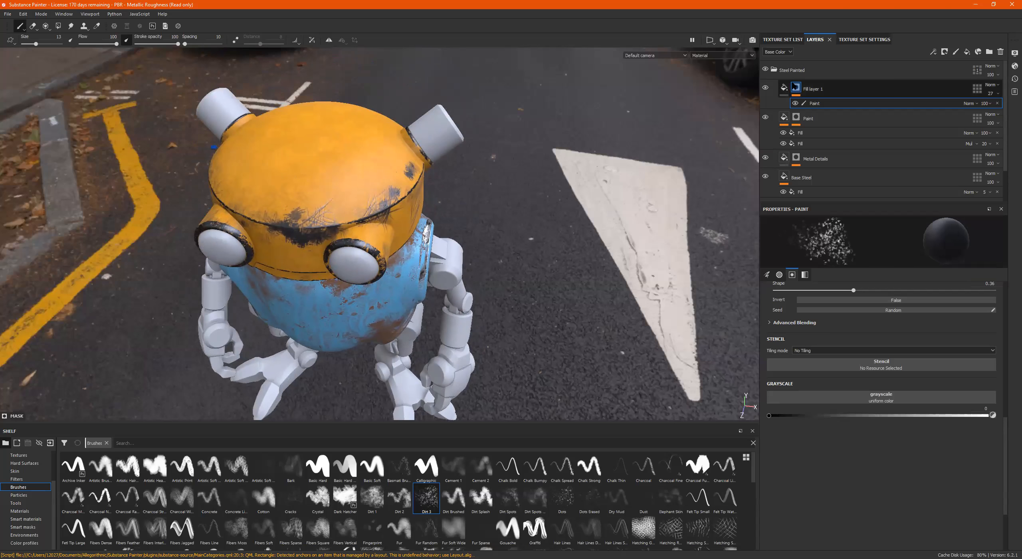
Add a fill layer above Fill layer 1 and turn off its color, rough and metal channels.
{"action": "left_click", "coordinate": [790, 90]}
{"action": "mouse_move", "coordinate": [293, 190]}
{"action": "left_mouse_down", "text": "alt"}
{"action": "mouse_move", "coordinate": [306, 180]}
{"action": "mouse_move", "coordinate": [311, 188]}
{"action": "left_mouse_up", "text": "alt"}
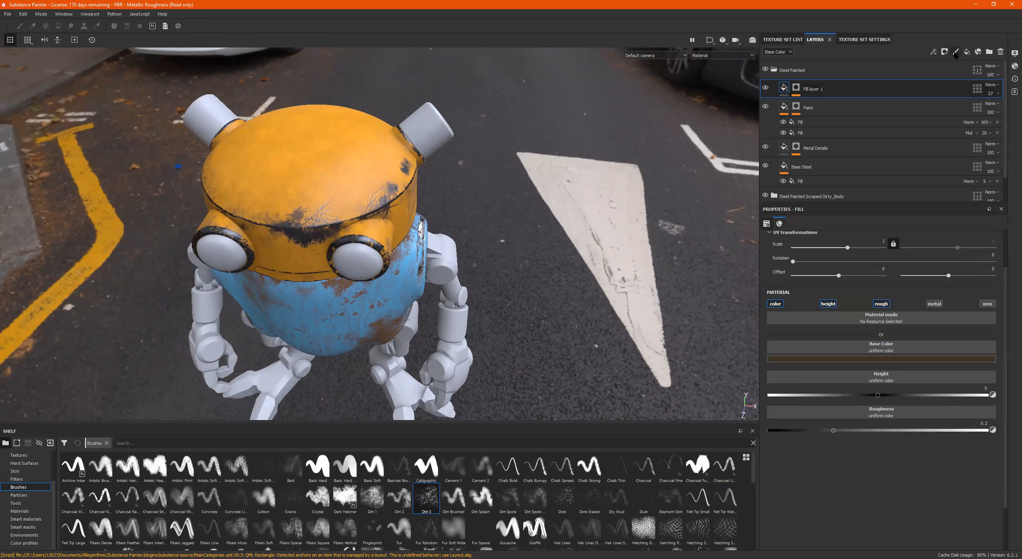
{"action": "left_click", "coordinate": [967, 52]}
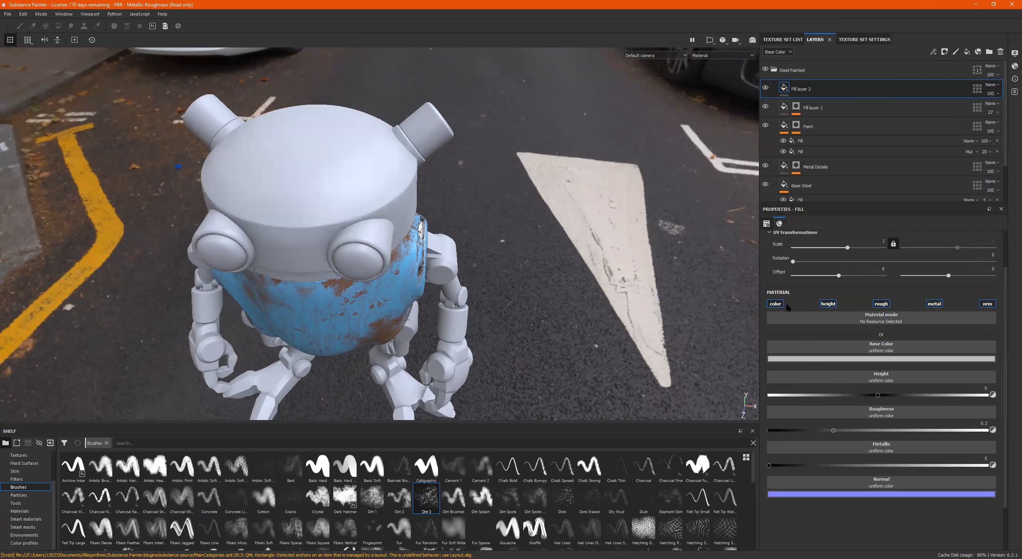
{"action": "left_click", "coordinate": [772, 305]}
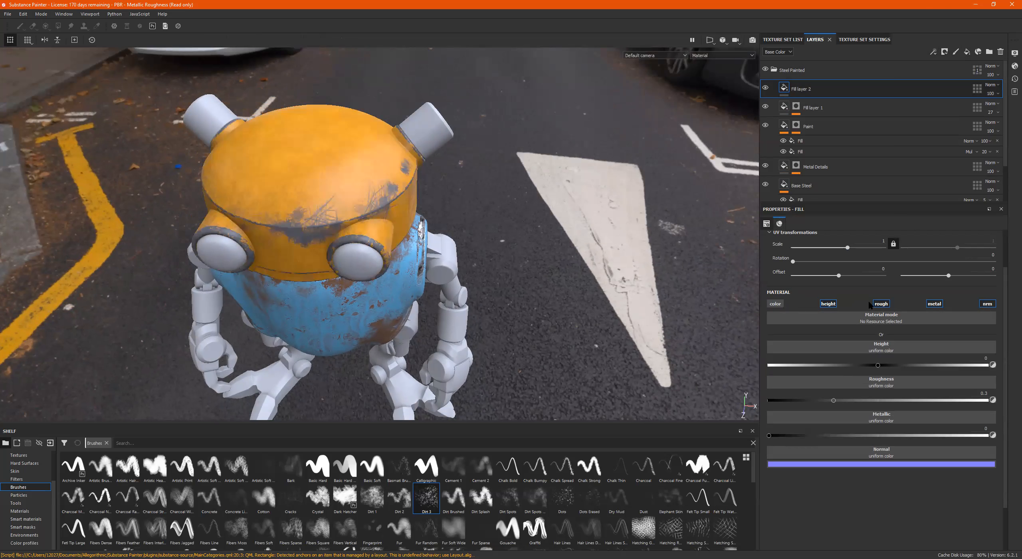
{"action": "left_click", "coordinate": [883, 304]}
{"action": "left_click", "coordinate": [938, 305]}
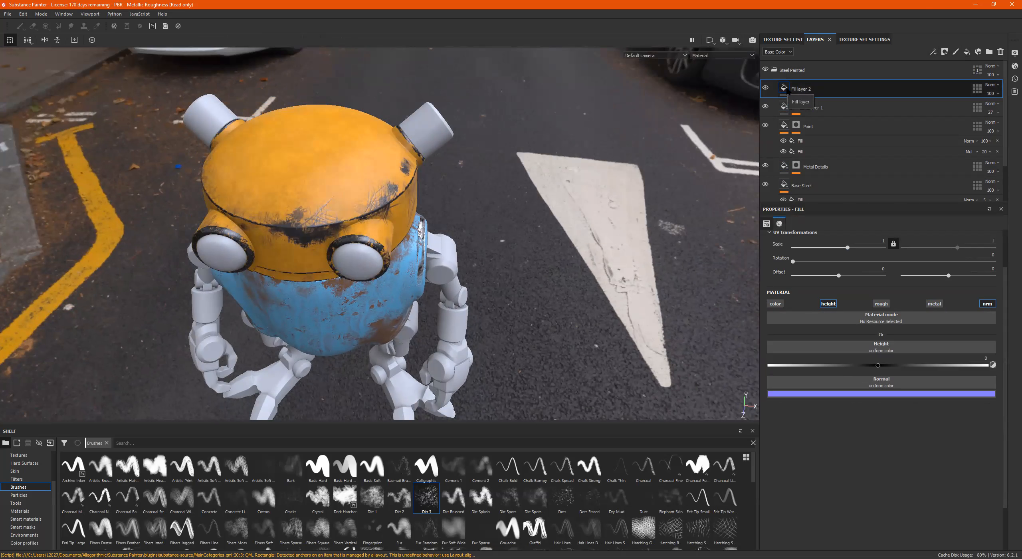
Add a black mask to Fill layer 2, set the layer's height to 1 and make the mask active for painting.
{"action": "right_click", "coordinate": [789, 92]}
{"action": "left_click", "coordinate": [833, 105]}
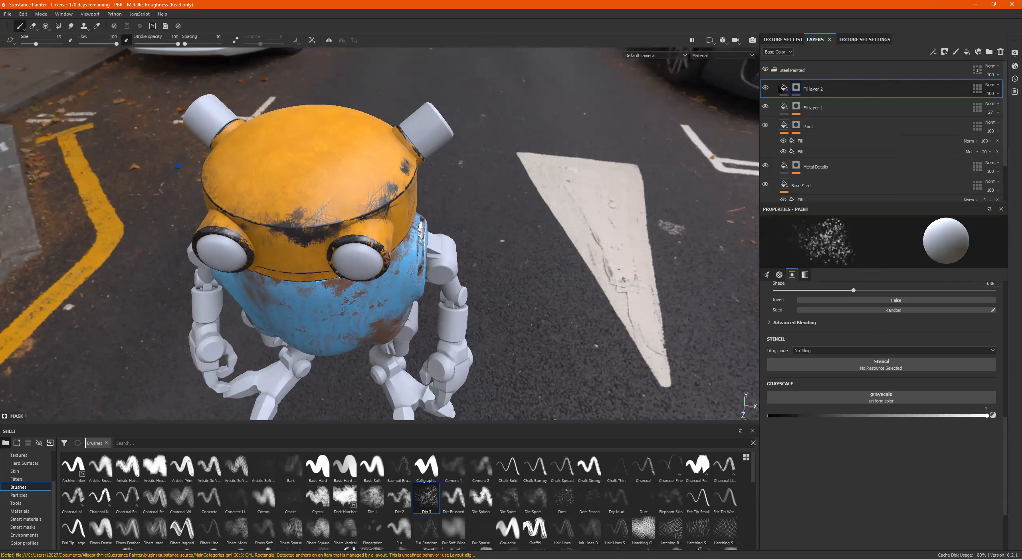
{"action": "left_click", "coordinate": [782, 88]}
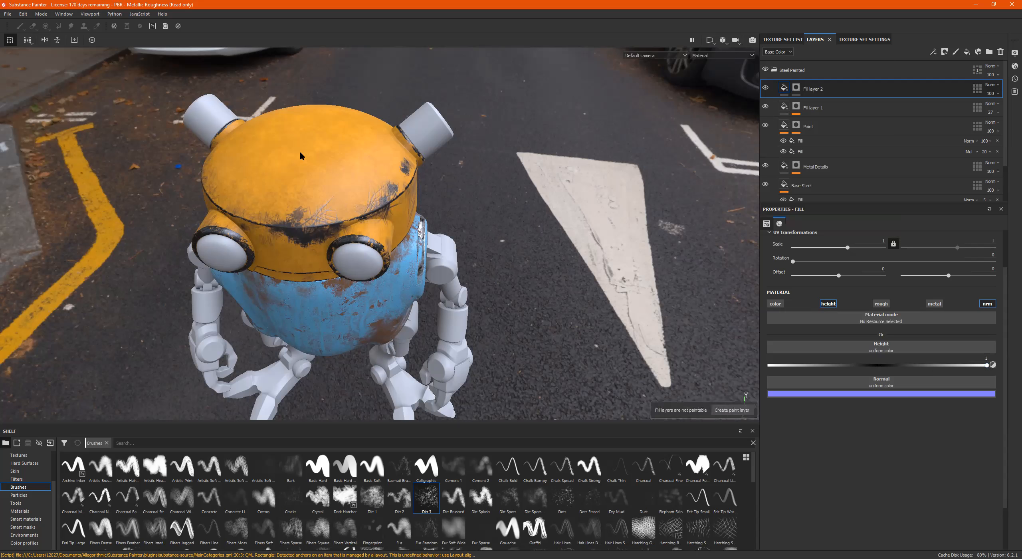
{"action": "left_click", "coordinate": [796, 87]}
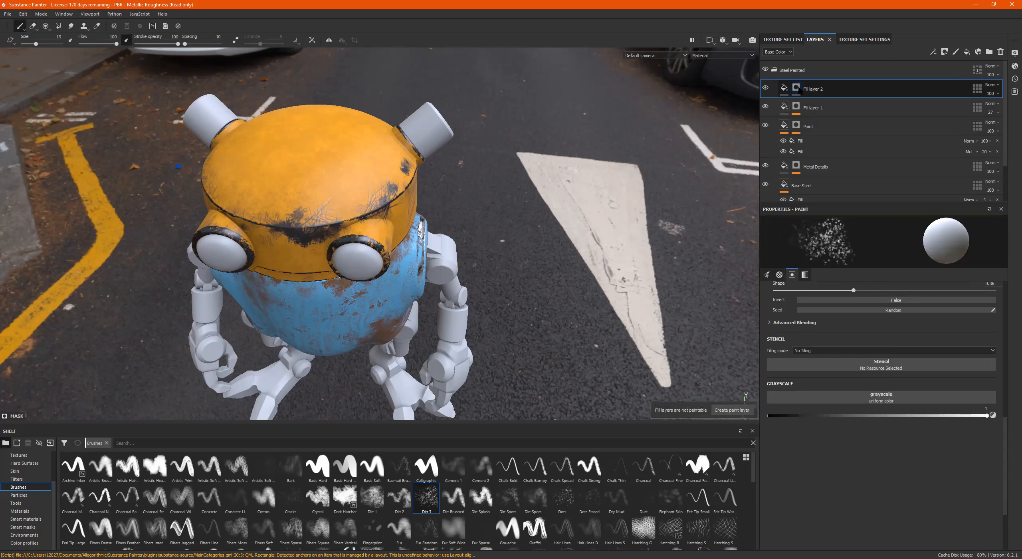
Try a Dirt 3 brush stroke across the top of the head in Fill layer 2's mask and undo it.
{"action": "mouse_move", "coordinate": [271, 143]}
{"action": "left_mouse_down"}
{"action": "mouse_move", "coordinate": [331, 196]}
{"action": "mouse_move", "coordinate": [356, 146]}
{"action": "mouse_move", "coordinate": [377, 175]}
{"action": "left_mouse_up"}
{"action": "right_click_drag", "start_coordinate": [301, 169], "coordinate": [647, 145], "text": "alt"}
{"action": "left_click_drag", "start_coordinate": [278, 170], "coordinate": [243, 126], "text": "alt"}
{"action": "key", "text": "ctrl+z"}
{"action": "middle_click_drag", "start_coordinate": [381, 213], "coordinate": [395, 201], "text": "alt"}
{"action": "left_click_drag", "start_coordinate": [394, 201], "coordinate": [396, 195], "text": "alt"}
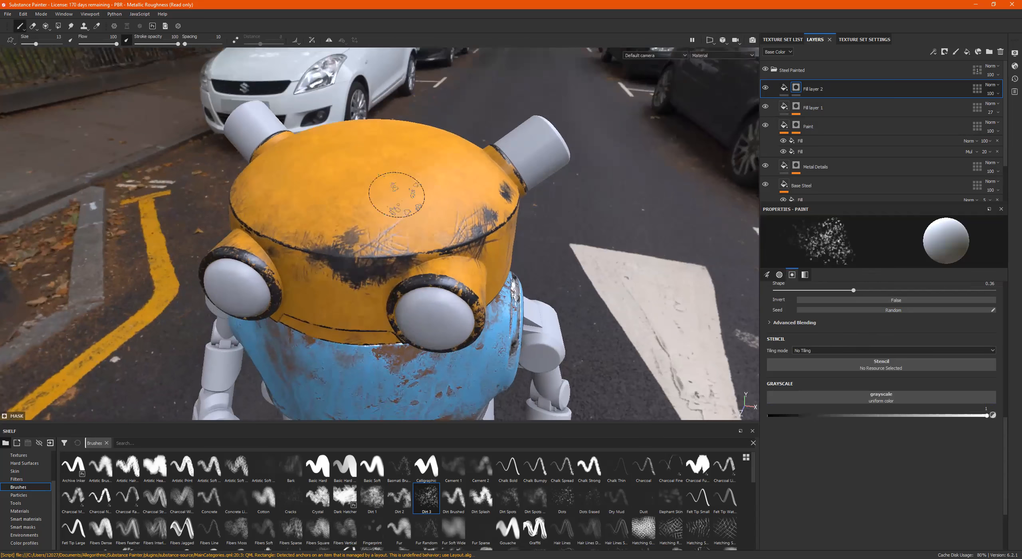
{"action": "left_click", "coordinate": [784, 88]}
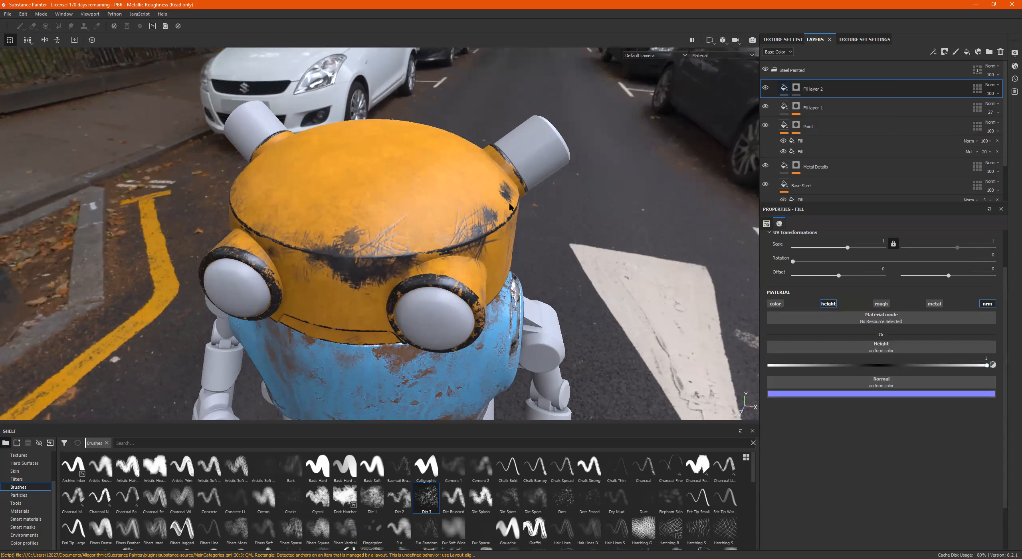
{"action": "left_click", "coordinate": [796, 87]}
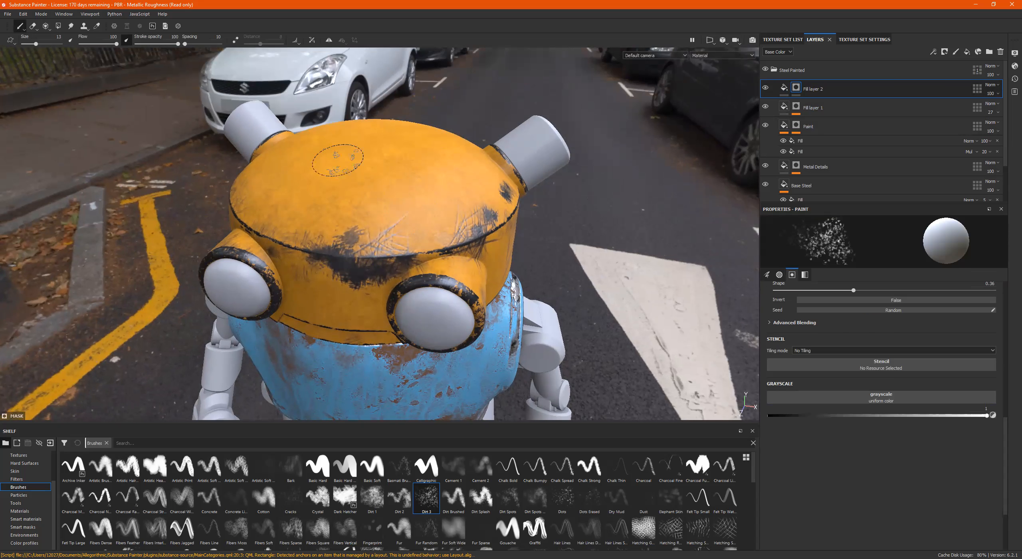
Try a diagonal Archive Inker stroke across the top of the head in Fill layer 2's mask.
{"action": "left_click", "coordinate": [73, 465]}
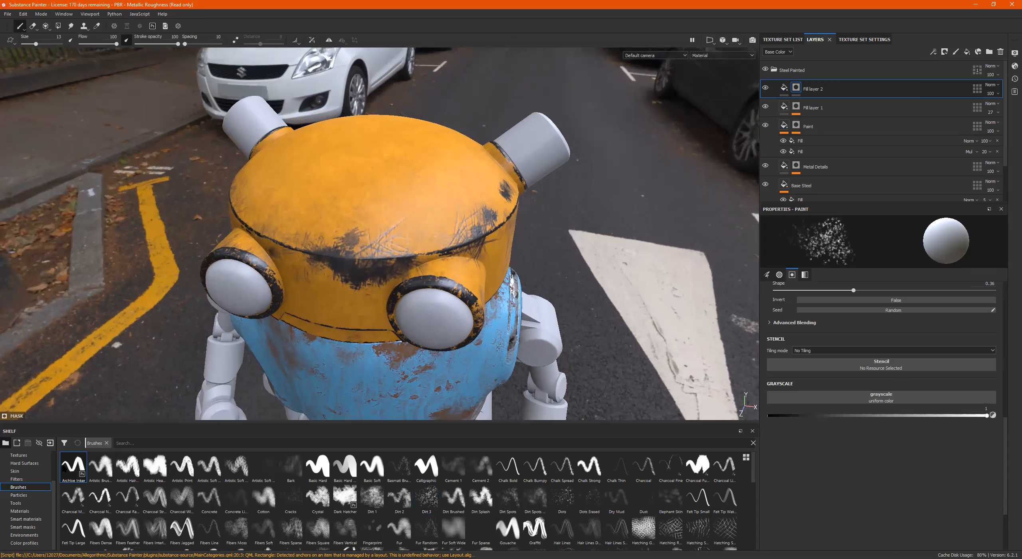
{"action": "left_click_drag", "start_coordinate": [401, 165], "coordinate": [395, 209], "text": "alt"}
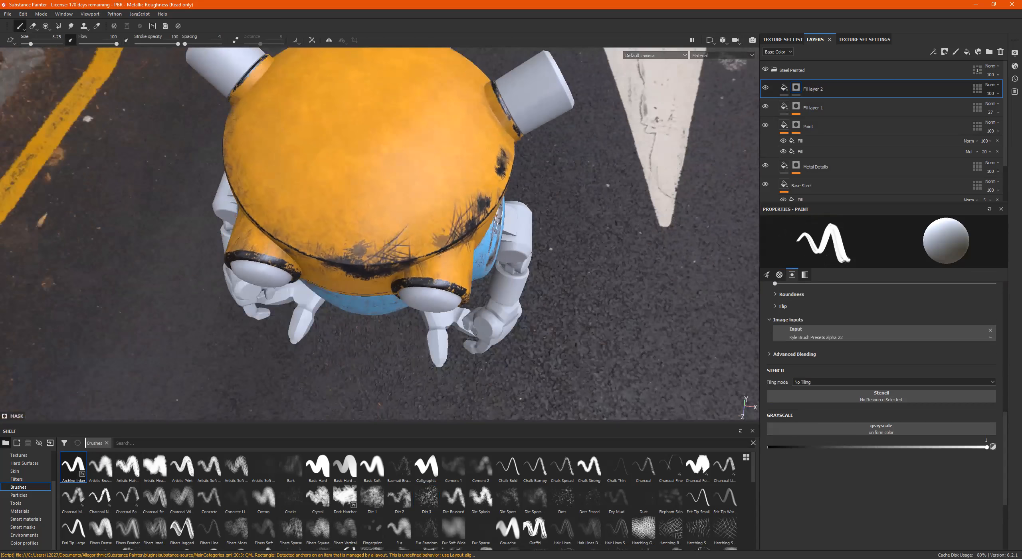
{"action": "mouse_move", "coordinate": [325, 107]}
{"action": "left_mouse_down"}
{"action": "mouse_move", "coordinate": [447, 199]}
{"action": "mouse_move", "coordinate": [371, 117]}
{"action": "mouse_move", "coordinate": [376, 182]}
{"action": "mouse_move", "coordinate": [362, 180]}
{"action": "left_mouse_up"}
{"action": "scroll", "coordinate": [373, 132], "scroll_direction": "up", "scroll_amount": 3}
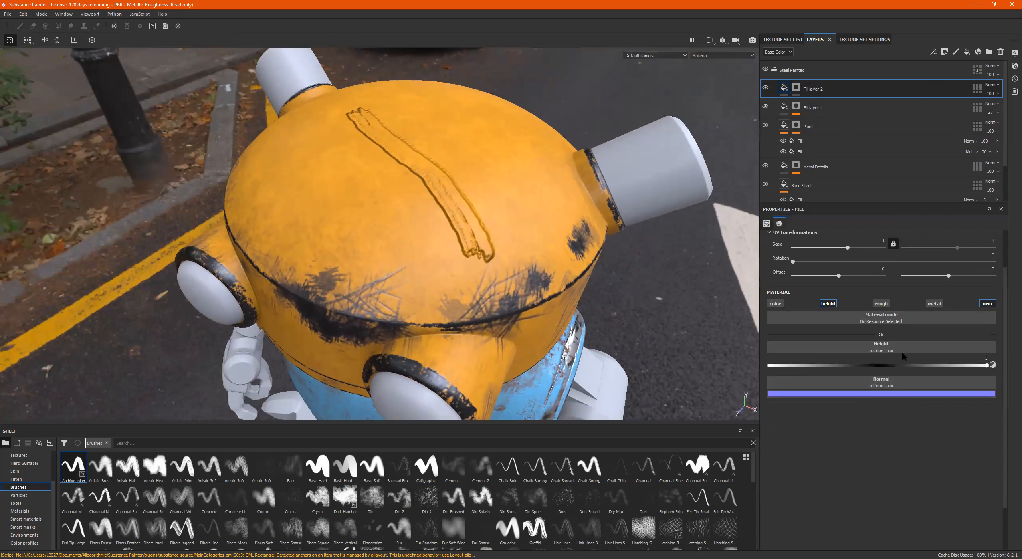
Set Fill layer 2's height to 0.5045 and clear the layer's mask.
{"action": "mouse_move", "coordinate": [967, 366]}
{"action": "left_mouse_down"}
{"action": "mouse_move", "coordinate": [795, 373]}
{"action": "mouse_move", "coordinate": [939, 366]}
{"action": "mouse_move", "coordinate": [919, 366]}
{"action": "left_mouse_up"}
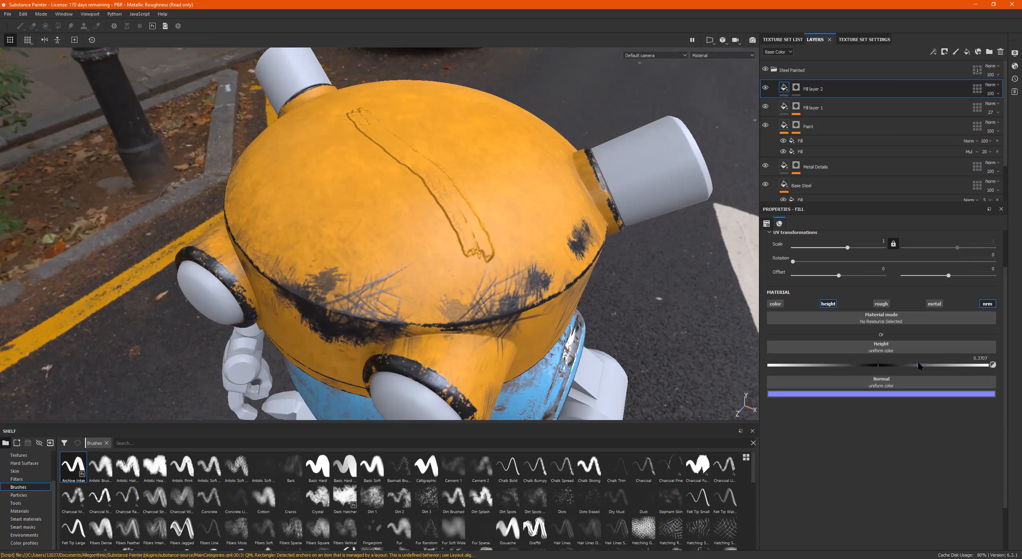
{"action": "left_click", "coordinate": [796, 89]}
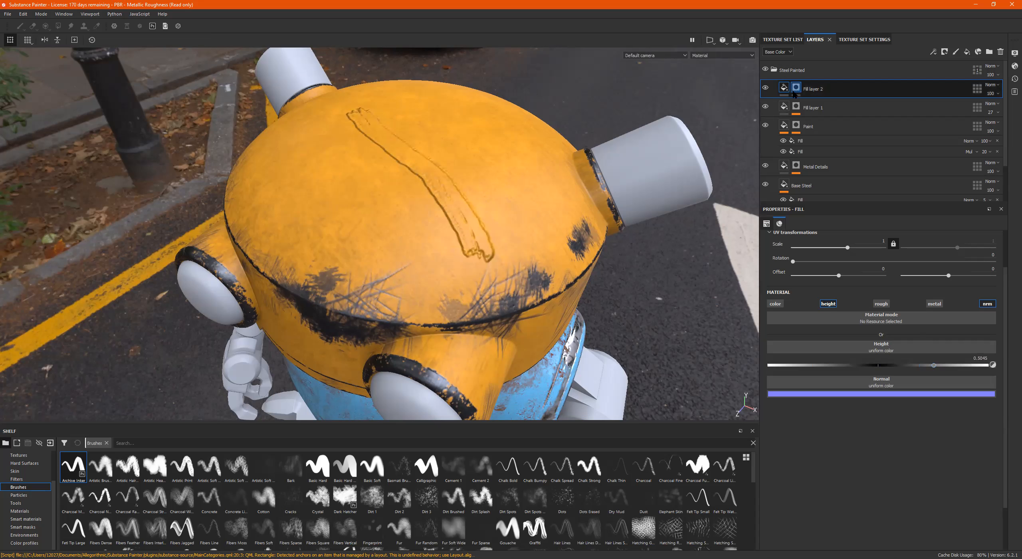
{"action": "key", "text": "1"}
{"action": "right_click", "coordinate": [797, 89]}
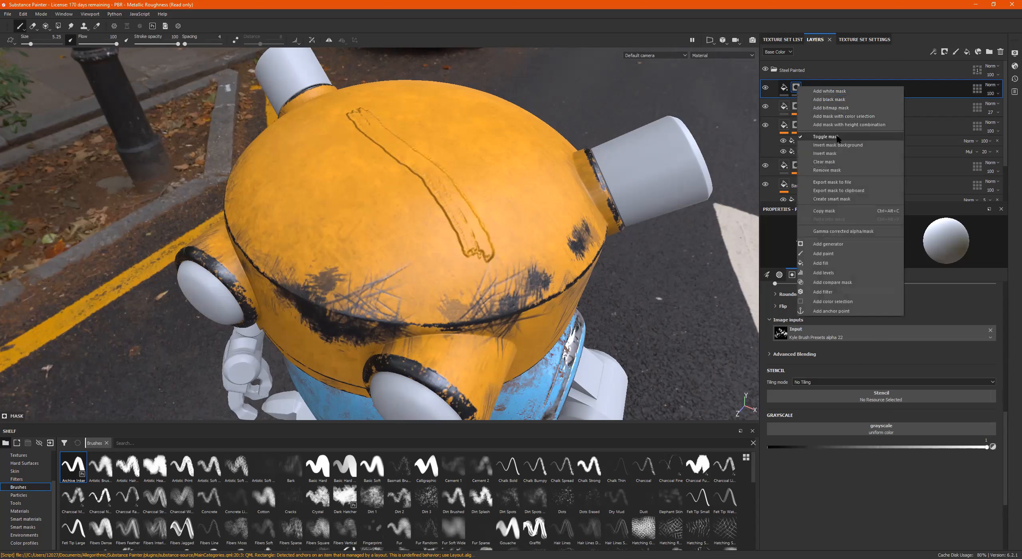
{"action": "left_click", "coordinate": [824, 162]}
Try a Felt Tip Large stroke across the top of the head in the cleared mask.
{"action": "left_click_drag", "start_coordinate": [449, 160], "coordinate": [447, 167], "text": "alt"}
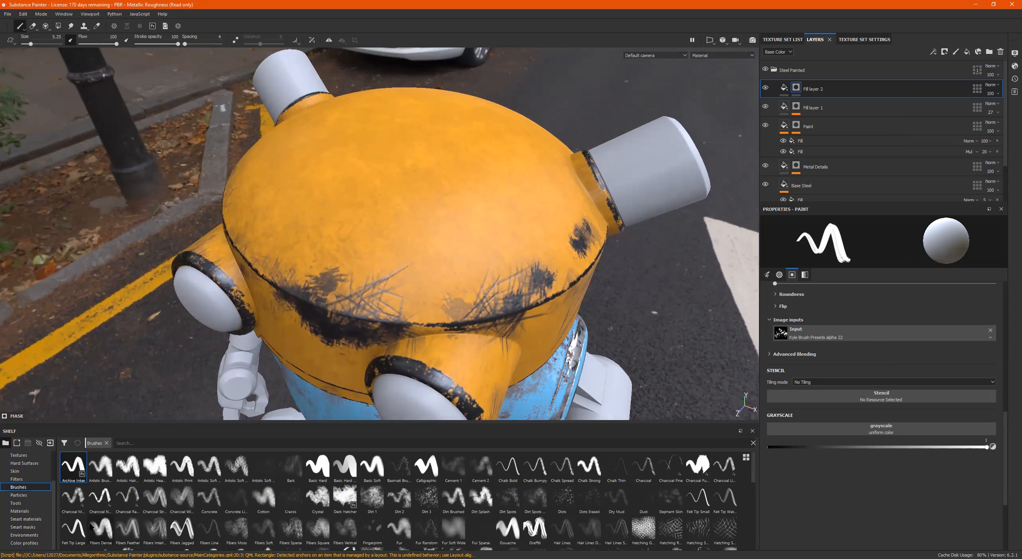
{"action": "left_click", "coordinate": [70, 531]}
{"action": "left_click_drag", "start_coordinate": [333, 213], "coordinate": [327, 128], "text": "alt"}
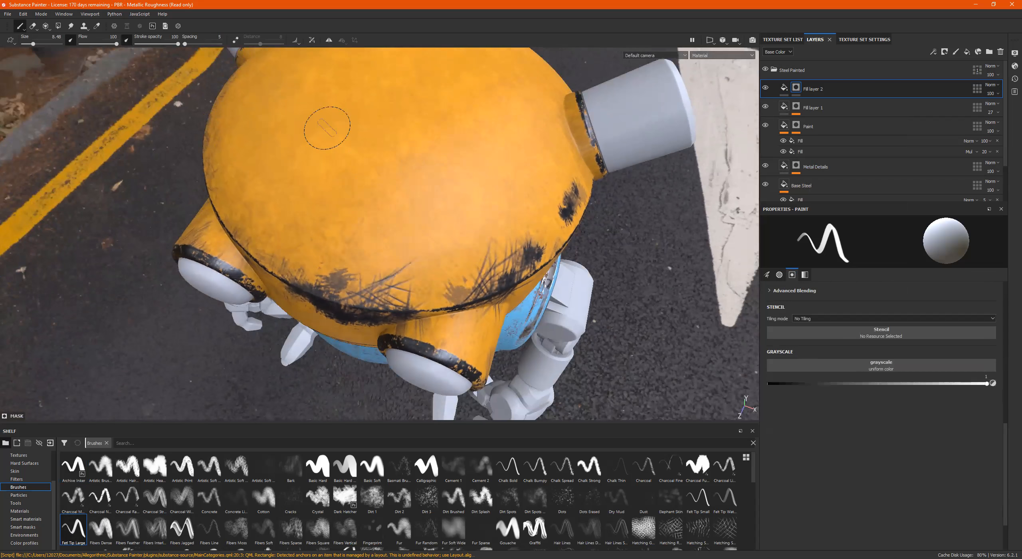
{"action": "mouse_move", "coordinate": [324, 94]}
{"action": "left_mouse_down"}
{"action": "mouse_move", "coordinate": [336, 134]}
{"action": "mouse_move", "coordinate": [387, 206]}
{"action": "mouse_move", "coordinate": [484, 74]}
{"action": "left_mouse_up"}
{"action": "mouse_move", "coordinate": [506, 169]}
{"action": "left_mouse_down", "text": "alt"}
{"action": "mouse_move", "coordinate": [406, 161]}
{"action": "mouse_move", "coordinate": [464, 196]}
{"action": "mouse_move", "coordinate": [438, 185]}
{"action": "mouse_move", "coordinate": [438, 152]}
{"action": "left_mouse_up", "text": "alt"}
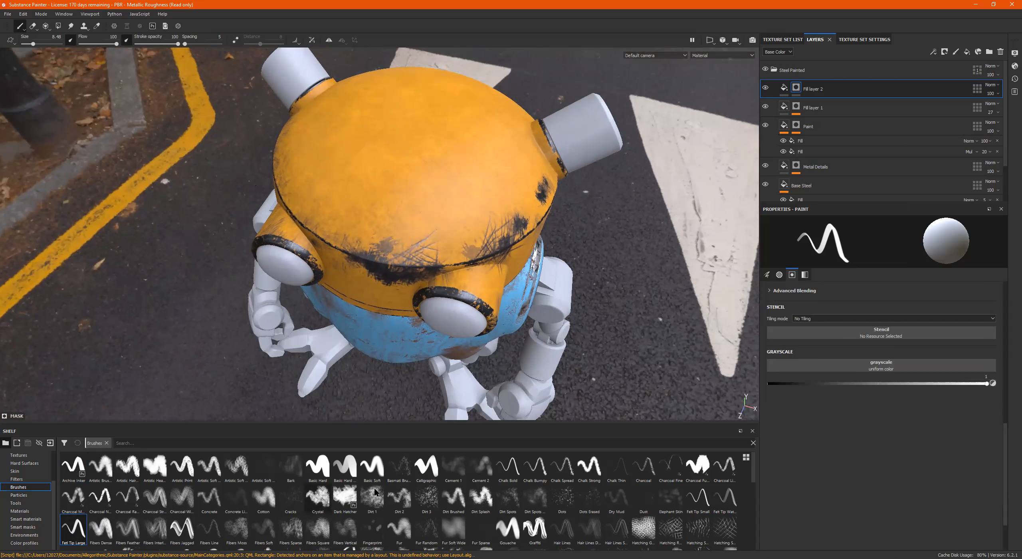
Paint a wavy Calligraphic brush stroke across the top of the head and set the brush's grayscale to 0.9331.
{"action": "left_click", "coordinate": [426, 467]}
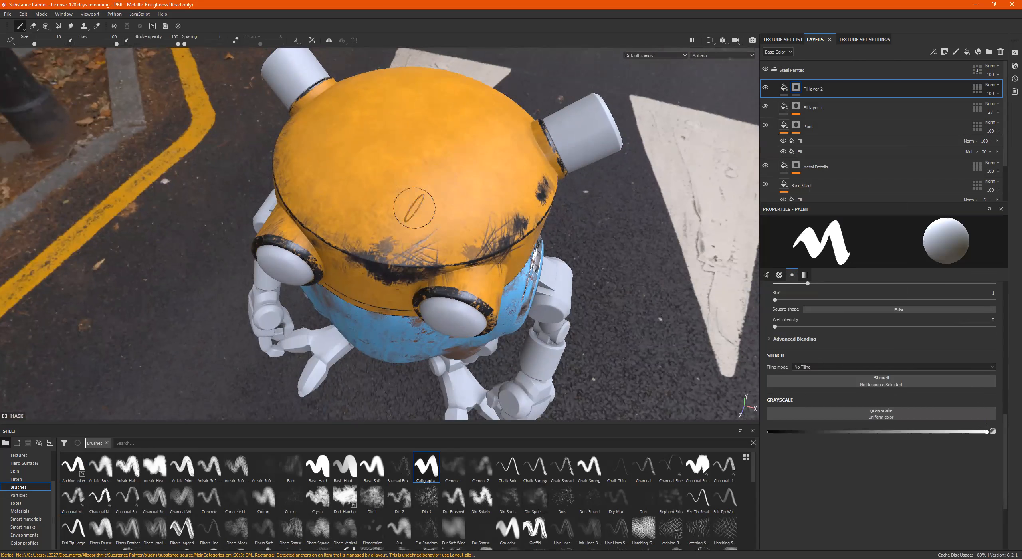
{"action": "mouse_move", "coordinate": [420, 208]}
{"action": "left_mouse_down"}
{"action": "mouse_move", "coordinate": [439, 214]}
{"action": "mouse_move", "coordinate": [502, 179]}
{"action": "mouse_move", "coordinate": [477, 162]}
{"action": "mouse_move", "coordinate": [468, 127]}
{"action": "left_mouse_up"}
{"action": "right_click_drag", "start_coordinate": [520, 204], "coordinate": [490, 178], "text": "alt"}
{"action": "middle_click_drag", "start_coordinate": [491, 178], "coordinate": [444, 186], "text": "alt"}
{"action": "mouse_move", "coordinate": [988, 431]}
{"action": "left_mouse_down"}
{"action": "mouse_move", "coordinate": [769, 432]}
{"action": "mouse_move", "coordinate": [975, 432]}
{"action": "left_mouse_up"}
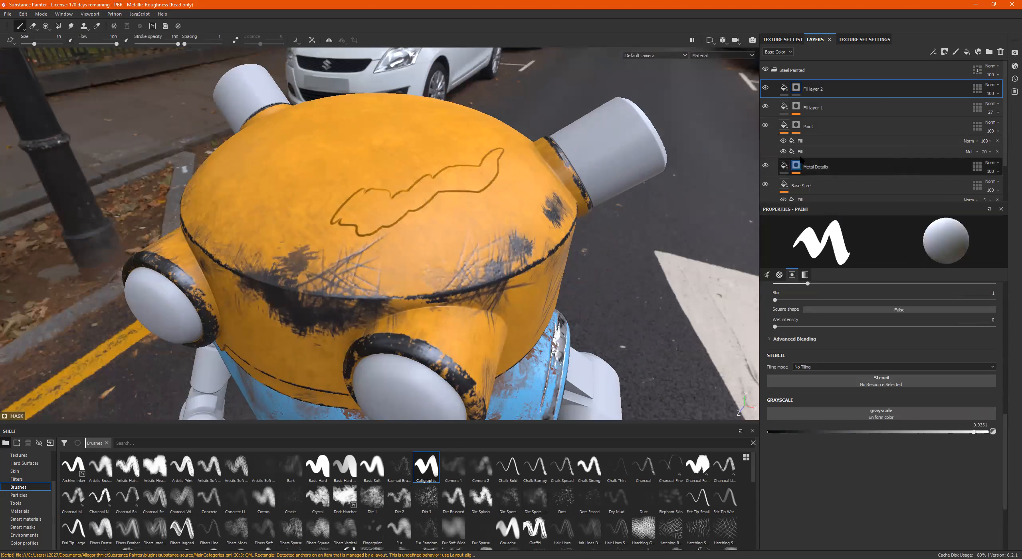
Try low and high height values on Fill layer 2, and undo them together with the calligraphic stroke.
{"action": "left_click", "coordinate": [784, 88]}
{"action": "left_click_drag", "start_coordinate": [869, 364], "coordinate": [759, 369]}
{"action": "left_click_drag", "start_coordinate": [824, 369], "coordinate": [994, 364]}
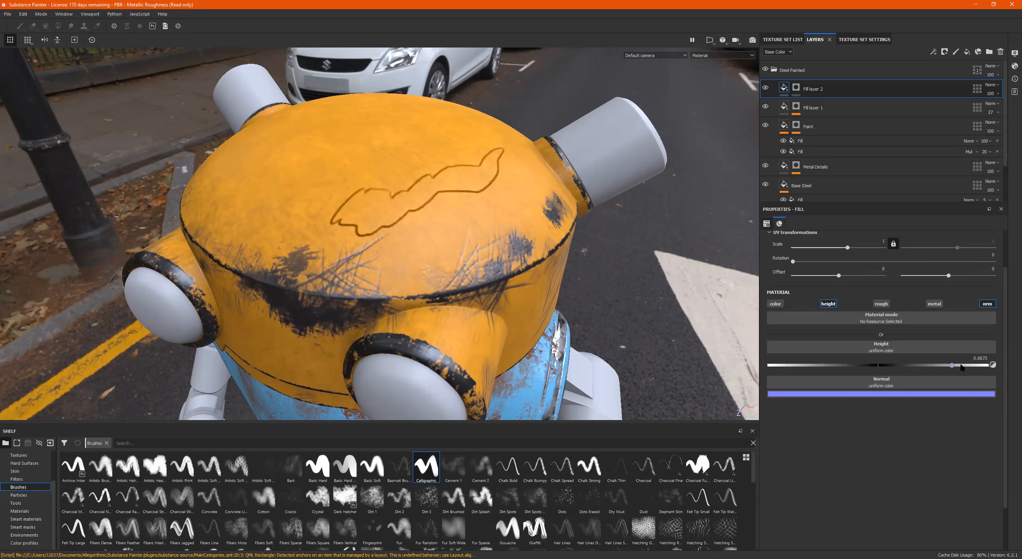
{"action": "left_click_drag", "start_coordinate": [398, 271], "coordinate": [495, 259], "text": "alt"}
{"action": "key", "text": "ctrl+z"}
{"action": "key", "text": "ctrl+z"}
{"action": "key", "text": "ctrl+z"}
{"action": "key", "text": "ctrl+z"}
{"action": "left_click_drag", "start_coordinate": [325, 245], "coordinate": [444, 137], "text": "alt"}
Try overlapping round spots with the Basic Hard brush on top of the head in Fill layer 2's mask and undo them.
{"action": "left_click", "coordinate": [318, 466]}
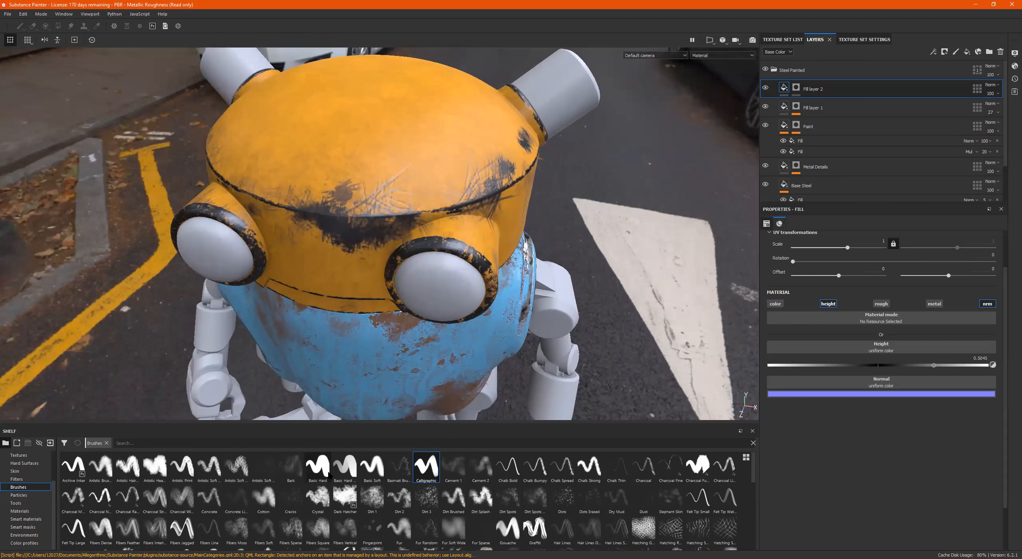
{"action": "middle_click_drag", "start_coordinate": [420, 183], "coordinate": [401, 214], "text": "alt"}
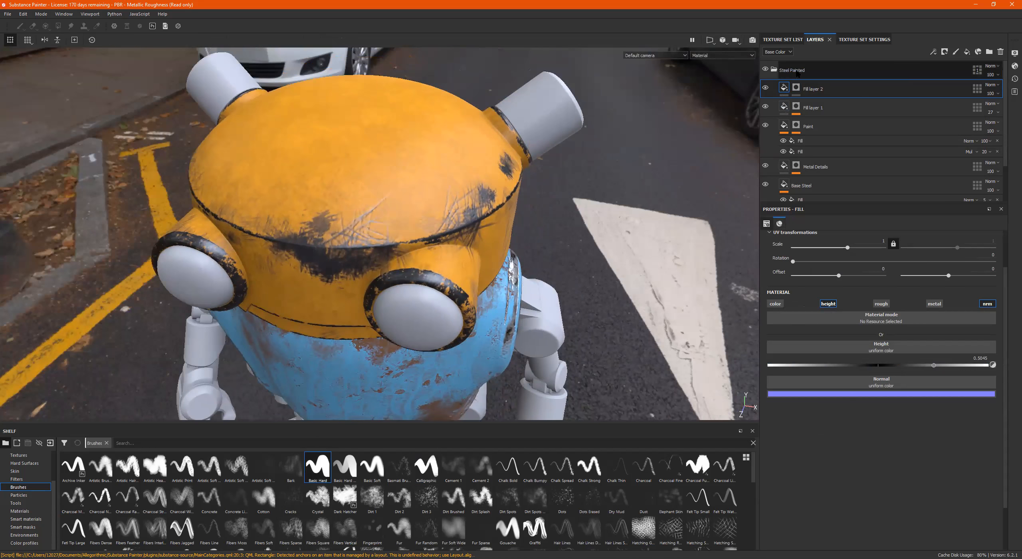
{"action": "left_click", "coordinate": [795, 89]}
{"action": "left_click", "coordinate": [316, 468]}
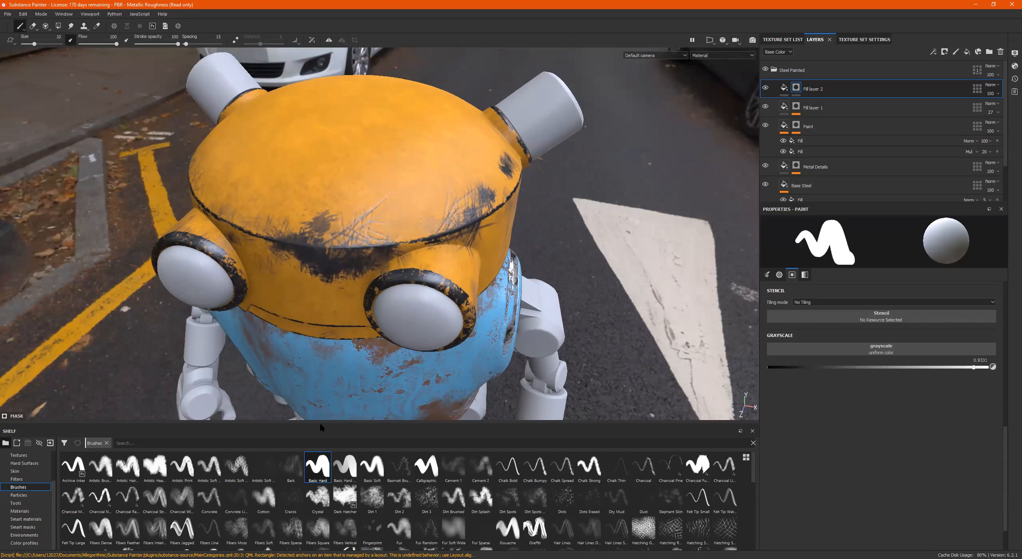
{"action": "mouse_move", "coordinate": [337, 160]}
{"action": "left_mouse_down"}
{"action": "mouse_move", "coordinate": [372, 146]}
{"action": "mouse_move", "coordinate": [407, 175]}
{"action": "mouse_move", "coordinate": [353, 171]}
{"action": "left_mouse_up"}
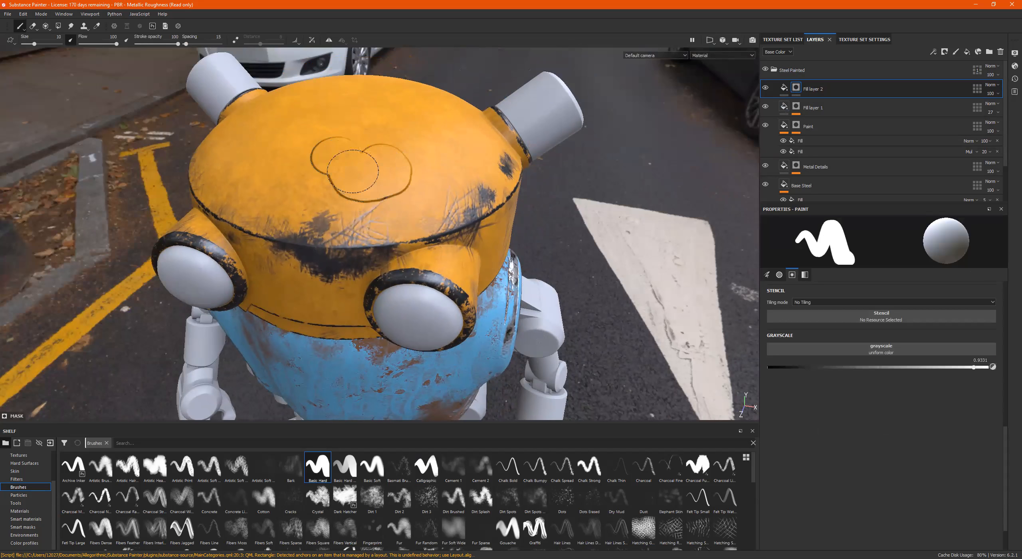
{"action": "key", "text": "ctrl+z"}
{"action": "key", "text": "ctrl+z"}
Test separate Basic Hard dots above the eye and check their relief from the front and above.
{"action": "mouse_move", "coordinate": [470, 185]}
{"action": "left_mouse_down", "text": "alt"}
{"action": "mouse_move", "coordinate": [400, 188]}
{"action": "mouse_move", "coordinate": [404, 205]}
{"action": "left_mouse_up", "text": "alt"}
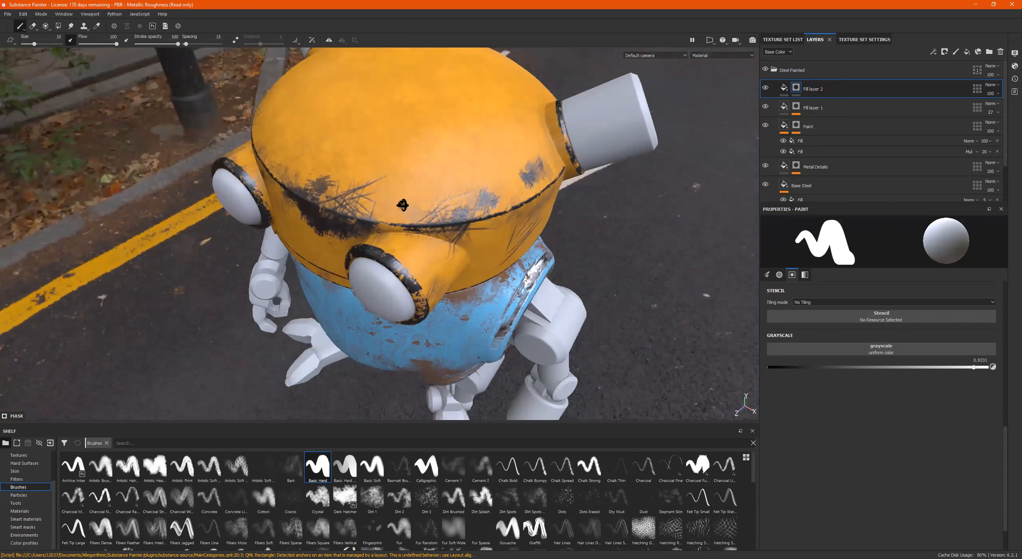
{"action": "middle_click_drag", "start_coordinate": [403, 206], "coordinate": [347, 215], "text": "alt"}
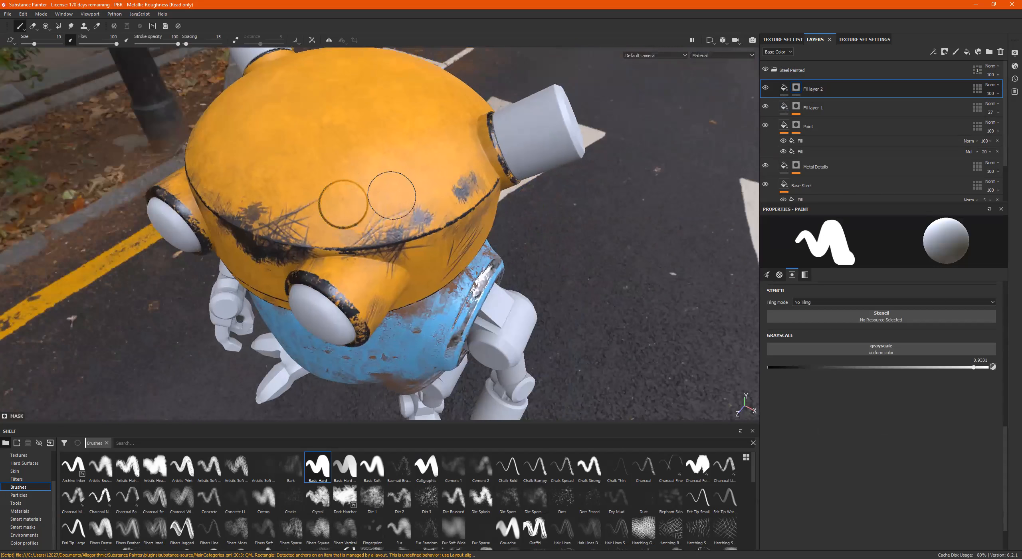
{"action": "key", "text": "f"}
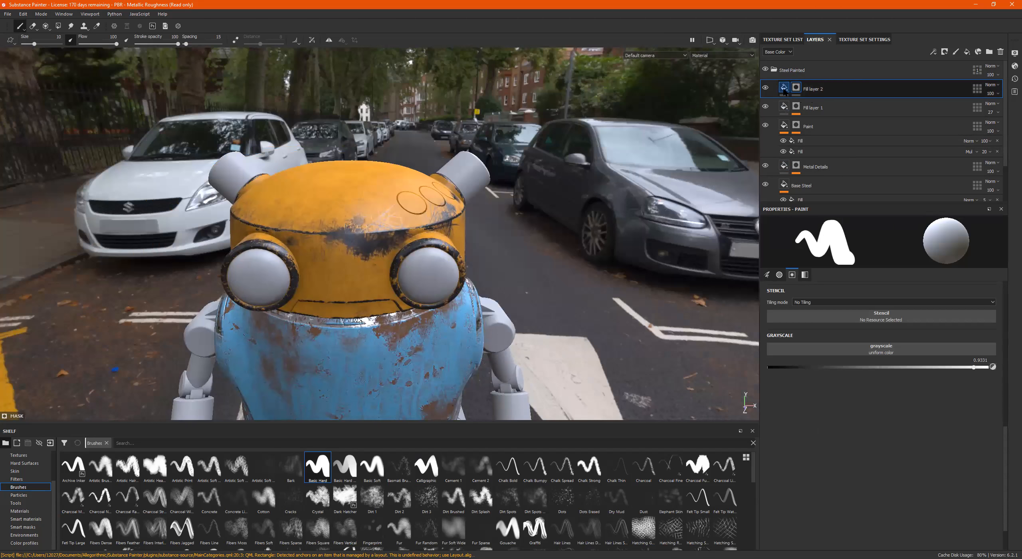
{"action": "left_click_drag", "start_coordinate": [326, 226], "coordinate": [335, 308], "text": "alt"}
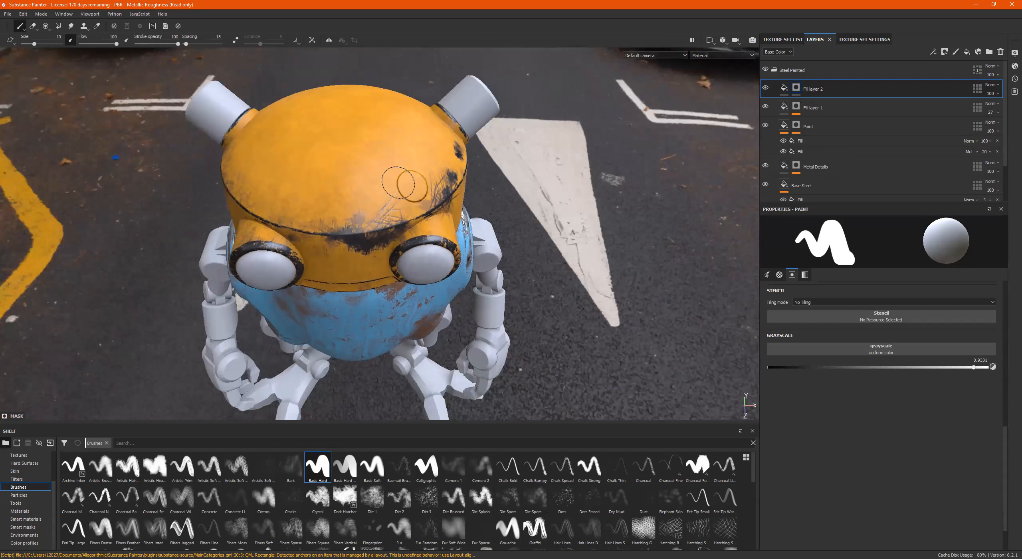
{"action": "middle_click_drag", "start_coordinate": [378, 181], "coordinate": [370, 202], "text": "alt"}
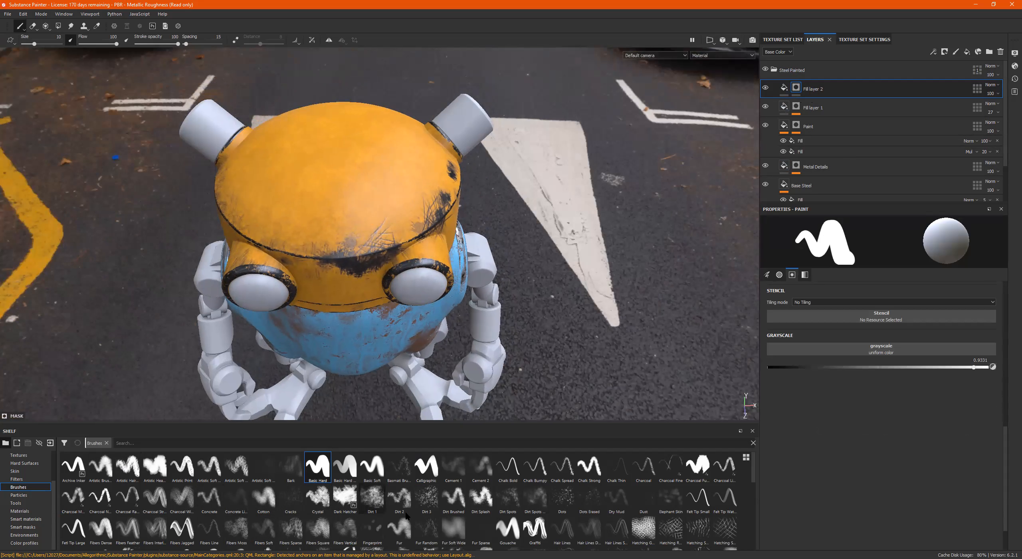
Choose the Dirt Spots brush, lower its flow to 62 and paint raised specks around the chipped patches near the ear.
{"action": "left_click", "coordinate": [508, 499]}
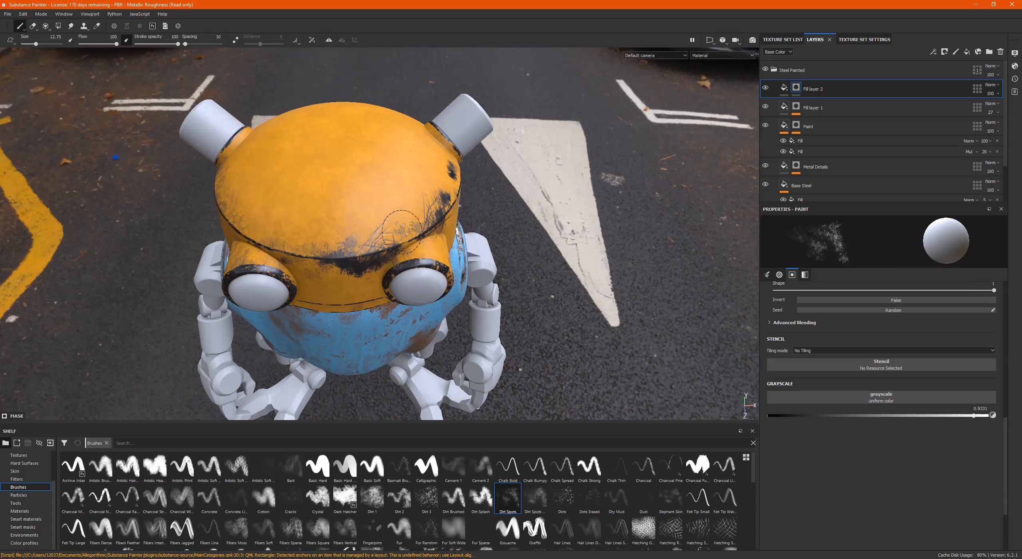
{"action": "left_click_drag", "start_coordinate": [355, 245], "coordinate": [376, 256]}
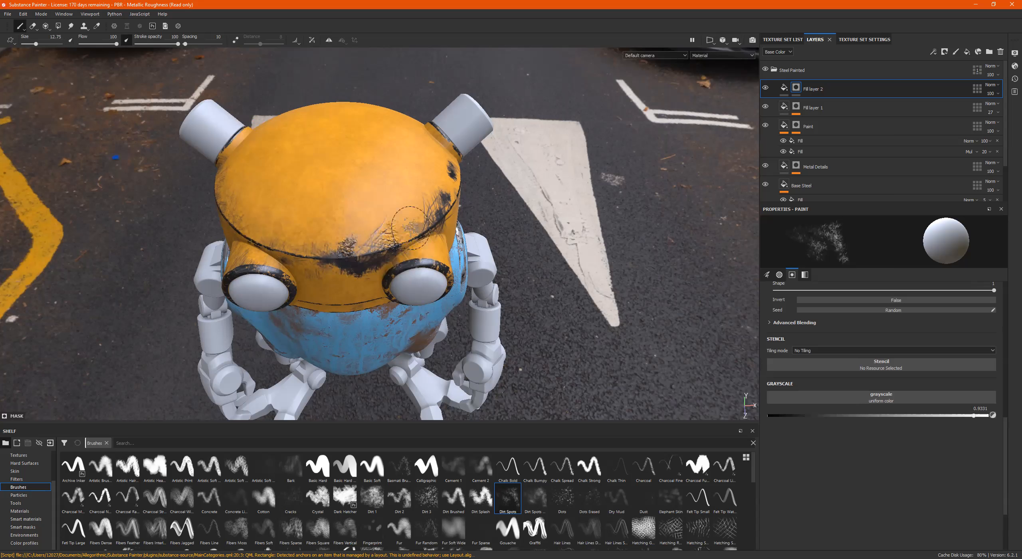
{"action": "left_click_drag", "start_coordinate": [451, 172], "coordinate": [399, 180], "text": "alt"}
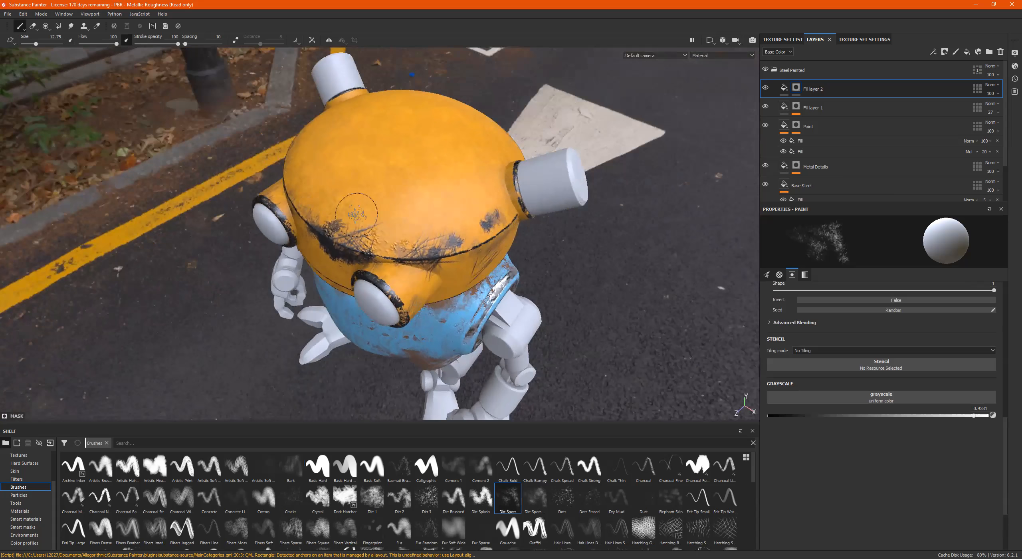
{"action": "middle_click_drag", "start_coordinate": [439, 212], "coordinate": [321, 212], "text": "alt"}
{"action": "right_click_drag", "start_coordinate": [321, 213], "coordinate": [751, 108], "text": "alt"}
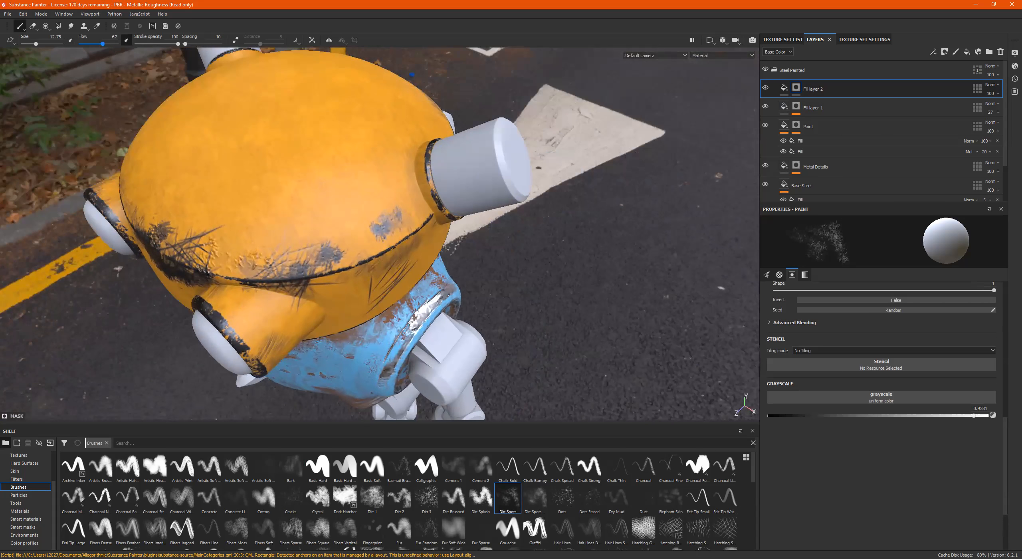
{"action": "mouse_move", "coordinate": [330, 190]}
{"action": "left_mouse_down"}
{"action": "mouse_move", "coordinate": [363, 209]}
{"action": "mouse_move", "coordinate": [394, 211]}
{"action": "mouse_move", "coordinate": [351, 230]}
{"action": "mouse_move", "coordinate": [374, 252]}
{"action": "left_mouse_up"}
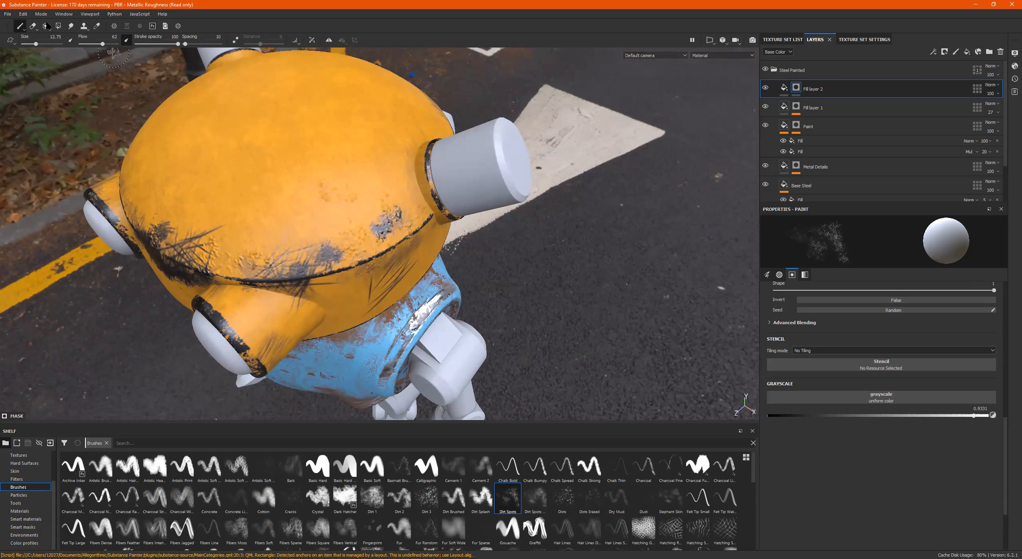
Reduce the brush flow to 19, add subtler specks over the chipped rim above the eye and inspect the relief.
{"action": "left_click", "coordinate": [87, 43]}
{"action": "mouse_move", "coordinate": [297, 240]}
{"action": "left_mouse_down"}
{"action": "mouse_move", "coordinate": [297, 228]}
{"action": "mouse_move", "coordinate": [302, 244]}
{"action": "left_mouse_up"}
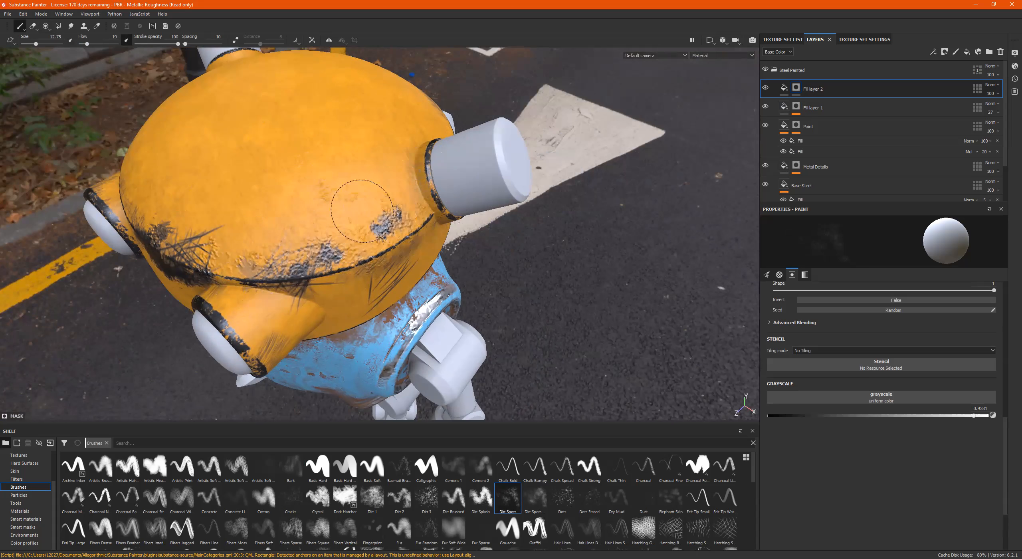
{"action": "mouse_move", "coordinate": [355, 210]}
{"action": "left_mouse_down", "text": "alt"}
{"action": "mouse_move", "coordinate": [321, 166]}
{"action": "mouse_move", "coordinate": [370, 264]}
{"action": "left_mouse_up", "text": "alt"}
{"action": "left_click_drag", "start_coordinate": [315, 303], "coordinate": [412, 182], "text": "alt"}
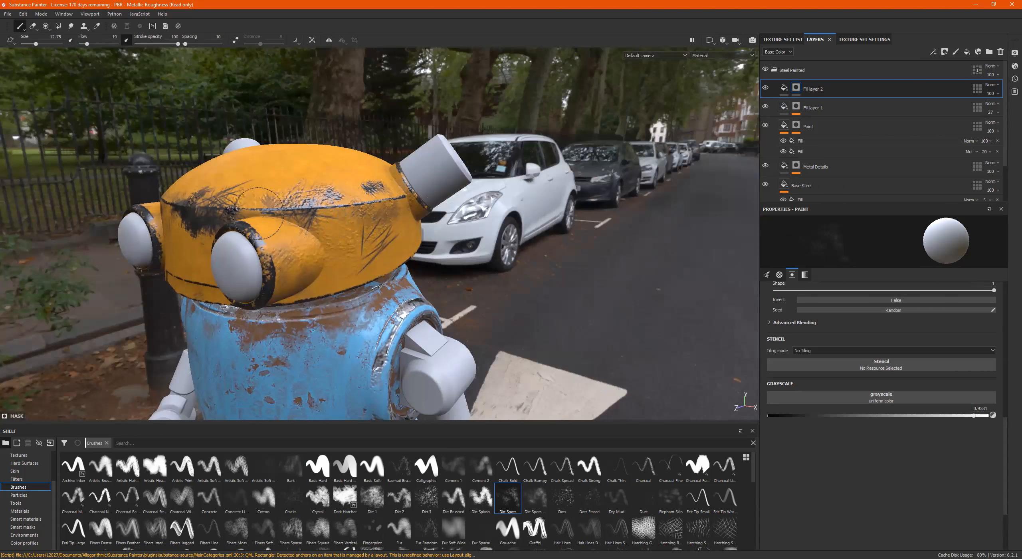
{"action": "left_click_drag", "start_coordinate": [321, 198], "coordinate": [172, 300], "text": "alt"}
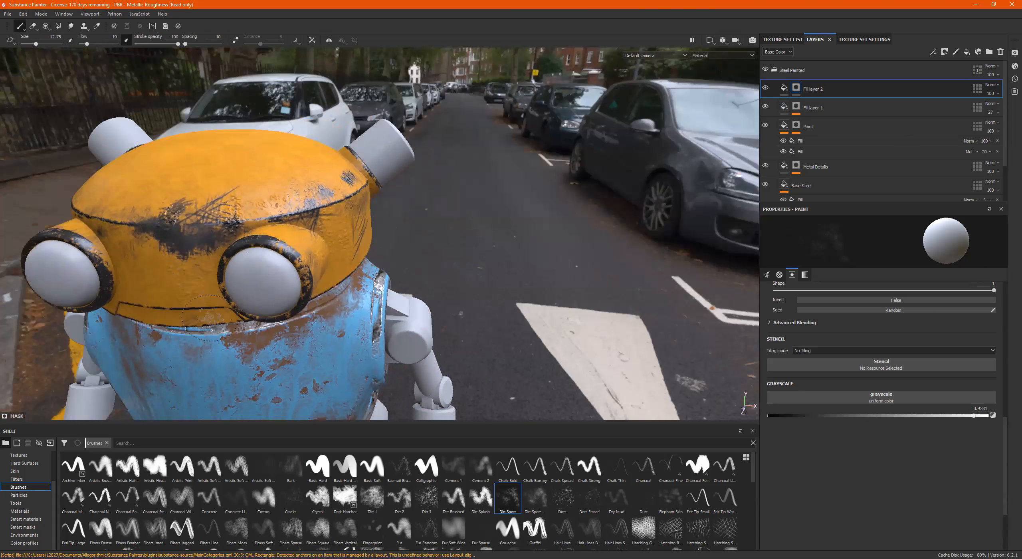
Raise the Dirt Spots brush flow to 55 and paint denser raised specks across the top of the head.
{"action": "left_click_drag", "start_coordinate": [204, 192], "coordinate": [267, 217], "text": "alt"}
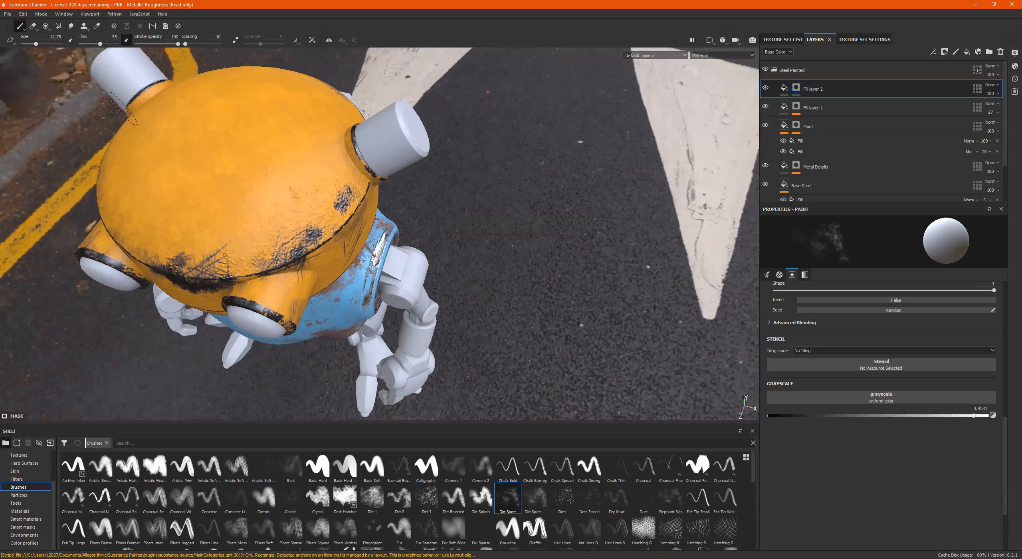
{"action": "left_click", "coordinate": [252, 181]}
{"action": "key", "text": "ctrl+z"}
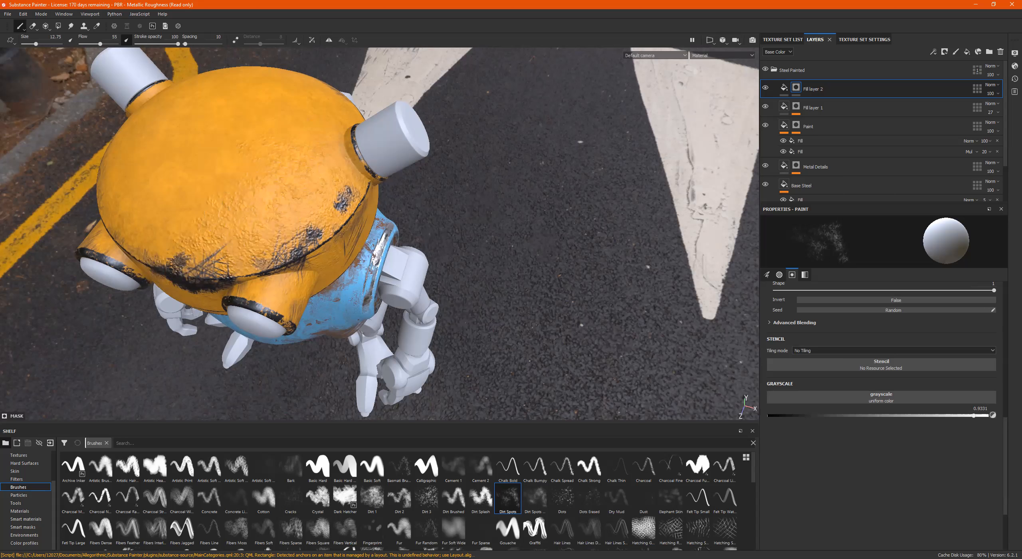
{"action": "middle_click_drag", "start_coordinate": [300, 198], "coordinate": [339, 239], "text": "alt"}
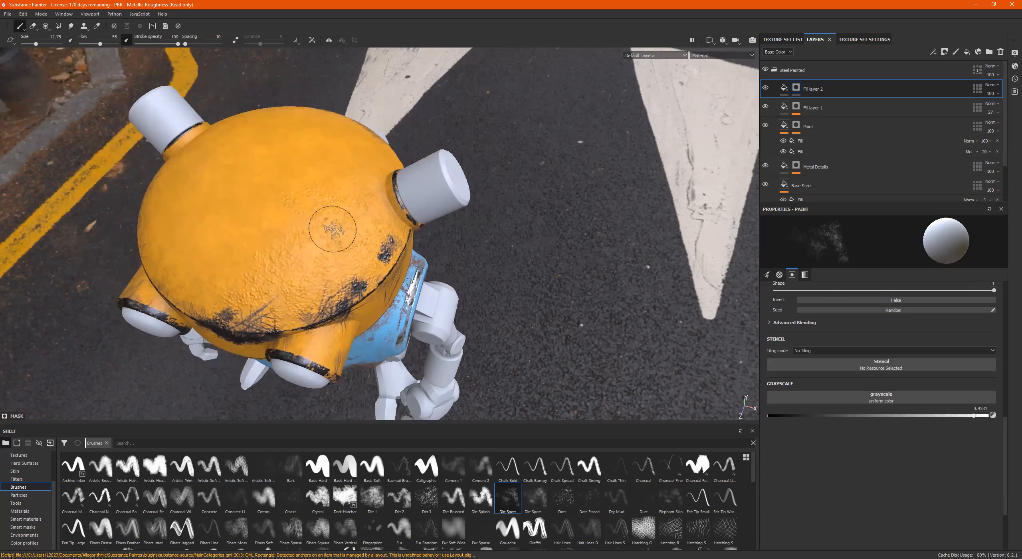
{"action": "scroll", "coordinate": [925, 346], "scroll_direction": "up", "scroll_amount": 1}
{"action": "scroll", "coordinate": [918, 348], "scroll_direction": "up", "scroll_amount": 6}
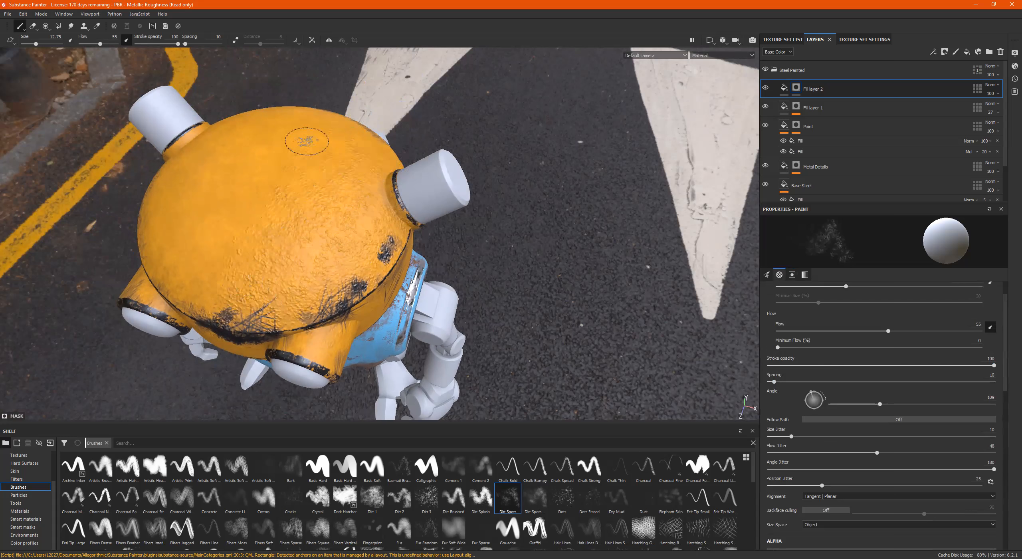
Extend the raised specks over the front and side of the head and around the eye housings.
{"action": "left_click_drag", "start_coordinate": [292, 253], "coordinate": [316, 163], "text": "alt"}
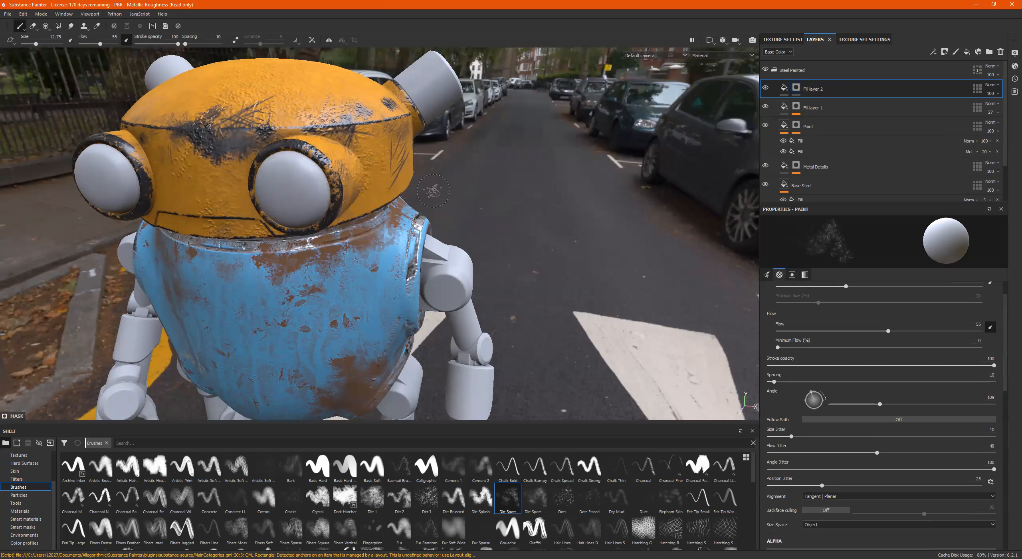
{"action": "left_click_drag", "start_coordinate": [427, 205], "coordinate": [359, 148], "text": "alt"}
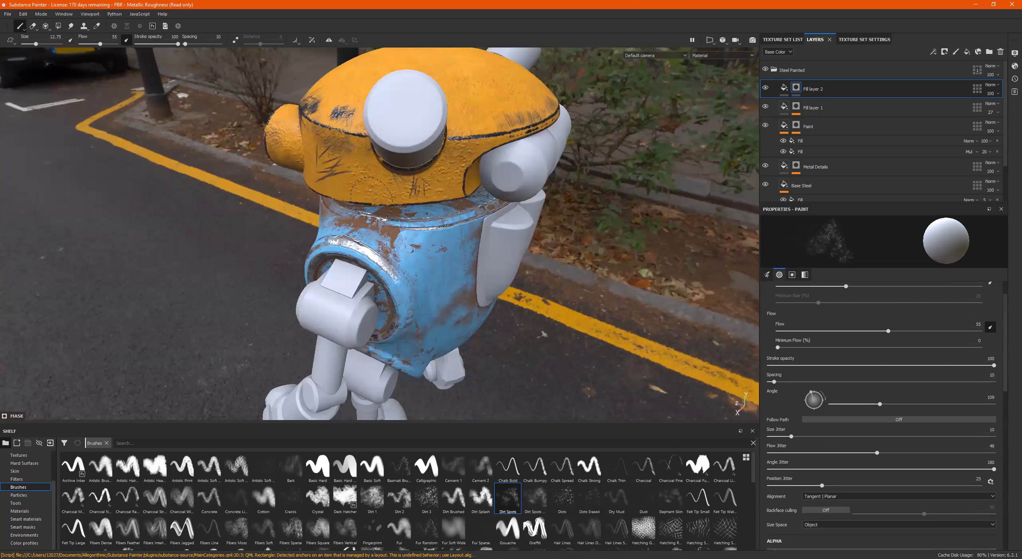
{"action": "left_click_drag", "start_coordinate": [510, 107], "coordinate": [374, 182], "text": "alt"}
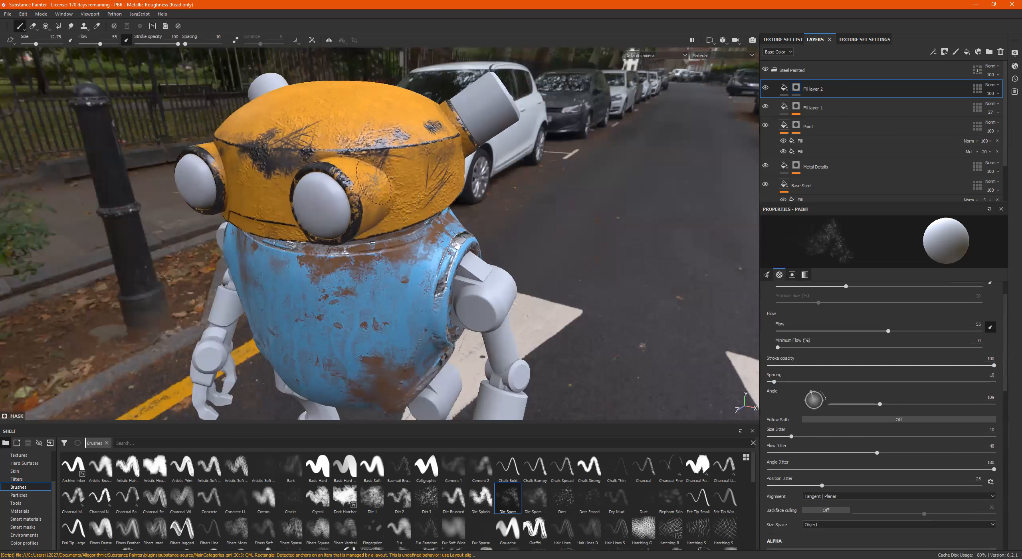
Set the brush grayscale to 0 and its flow to 100, then paint out some specks on top of the head.
{"action": "scroll", "coordinate": [958, 419], "scroll_direction": "down", "scroll_amount": 8}
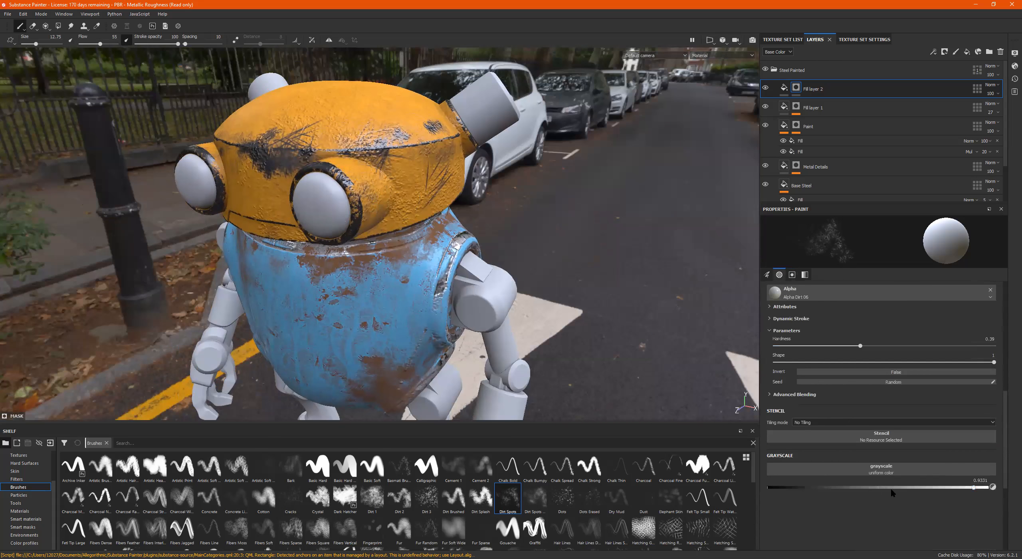
{"action": "left_click_drag", "start_coordinate": [852, 487], "coordinate": [722, 499]}
{"action": "left_click_drag", "start_coordinate": [464, 307], "coordinate": [369, 152], "text": "alt"}
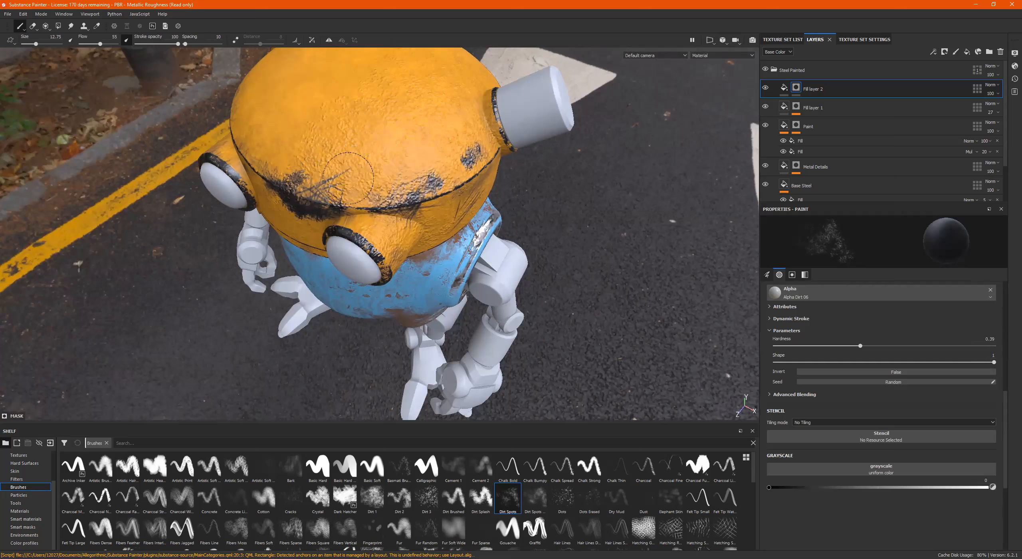
{"action": "middle_click_drag", "start_coordinate": [325, 119], "coordinate": [255, 201], "text": "alt"}
{"action": "right_click_drag", "start_coordinate": [256, 201], "coordinate": [470, 151], "text": "alt"}
{"action": "left_click_drag", "start_coordinate": [376, 200], "coordinate": [352, 259], "text": "alt"}
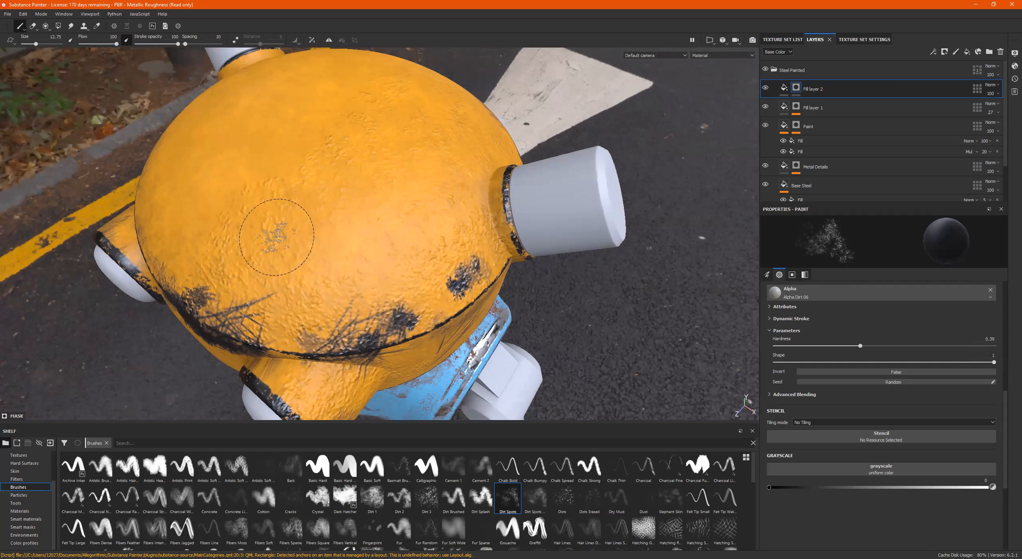
Inspect the head's remaining relief from the front, from a distance and from straight above.
{"action": "mouse_move", "coordinate": [314, 192]}
{"action": "left_mouse_down", "text": "alt"}
{"action": "mouse_move", "coordinate": [321, 148]}
{"action": "mouse_move", "coordinate": [360, 151]}
{"action": "left_mouse_up", "text": "alt"}
{"action": "middle_click_drag", "start_coordinate": [359, 152], "coordinate": [432, 56], "text": "alt"}
{"action": "mouse_move", "coordinate": [399, 160]}
{"action": "right_mouse_down", "text": "alt"}
{"action": "mouse_move", "coordinate": [368, 173]}
{"action": "mouse_move", "coordinate": [387, 179]}
{"action": "right_mouse_up", "text": "alt"}
{"action": "middle_click_drag", "start_coordinate": [400, 173], "coordinate": [357, 220], "text": "alt"}
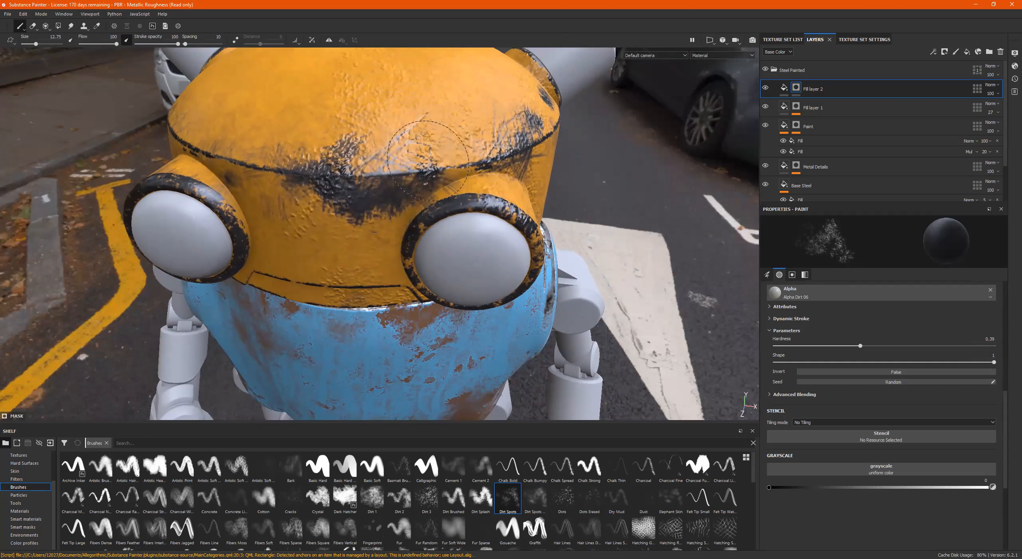
{"action": "right_click_drag", "start_coordinate": [252, 214], "coordinate": [255, 229], "text": "alt"}
{"action": "middle_click_drag", "start_coordinate": [255, 230], "coordinate": [223, 226], "text": "alt"}
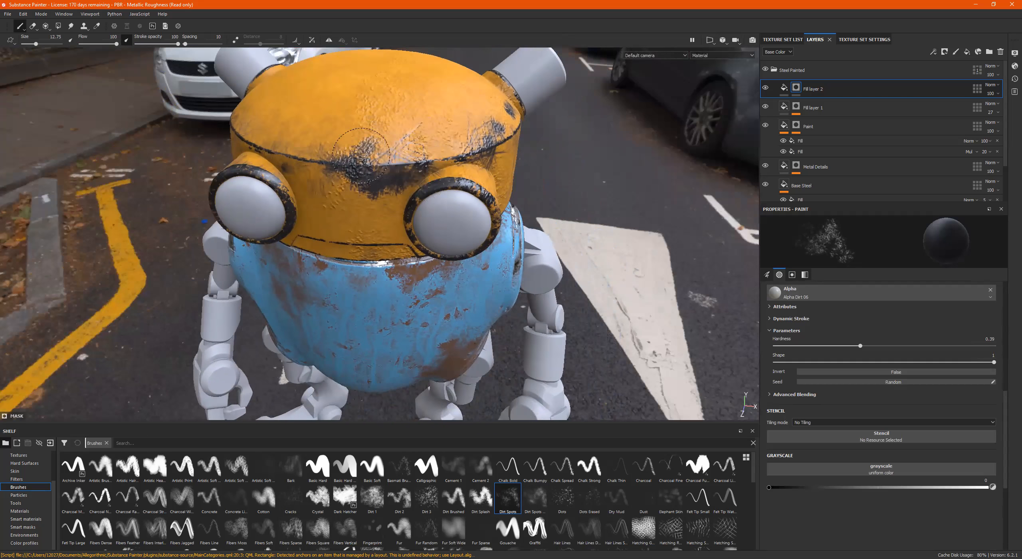
{"action": "left_click_drag", "start_coordinate": [426, 160], "coordinate": [429, 97], "text": "alt"}
{"action": "right_click_drag", "start_coordinate": [429, 98], "coordinate": [425, 124], "text": "alt"}
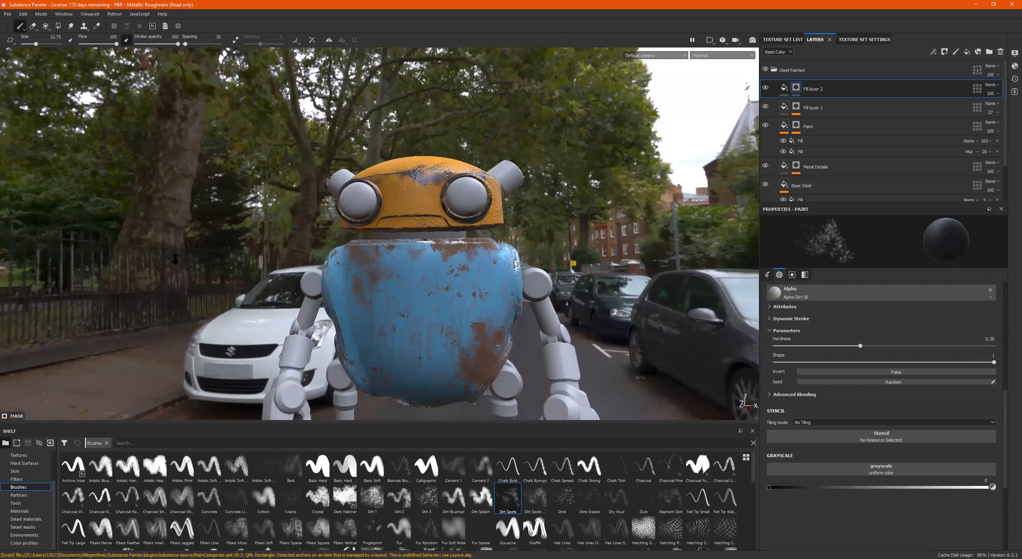
{"action": "left_click_drag", "start_coordinate": [425, 124], "coordinate": [427, 154], "text": "alt"}
{"action": "left_click_drag", "start_coordinate": [497, 113], "coordinate": [442, 192], "text": "alt"}
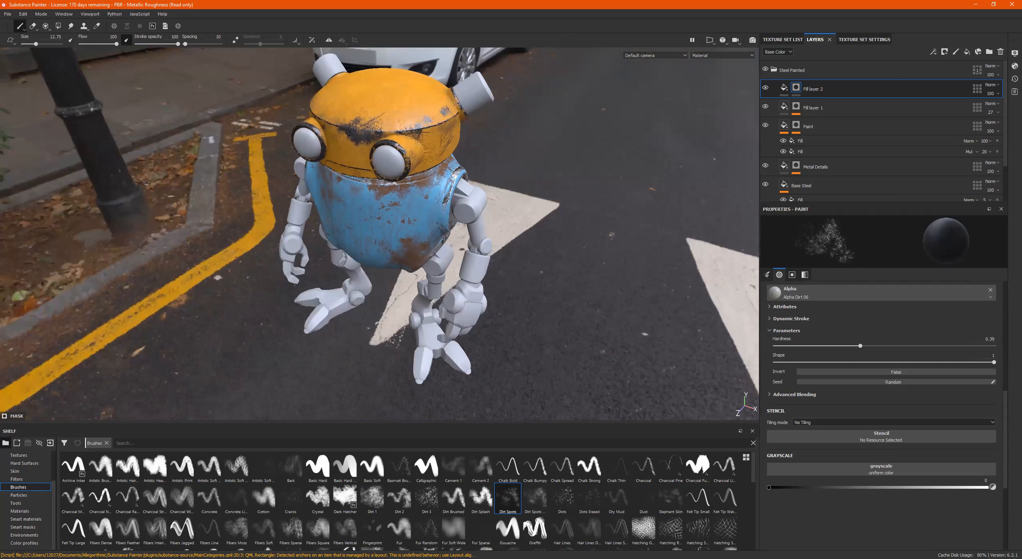
{"action": "left_click_drag", "start_coordinate": [381, 112], "coordinate": [404, 282], "text": "alt"}
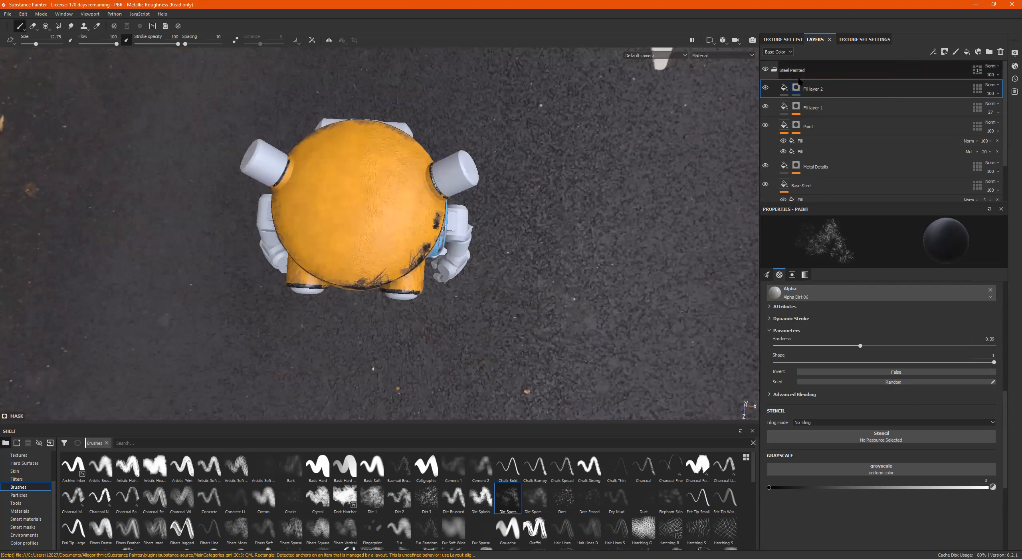
{"action": "left_click", "coordinate": [784, 87]}
{"action": "left_click_drag", "start_coordinate": [397, 207], "coordinate": [398, 221], "text": "alt"}
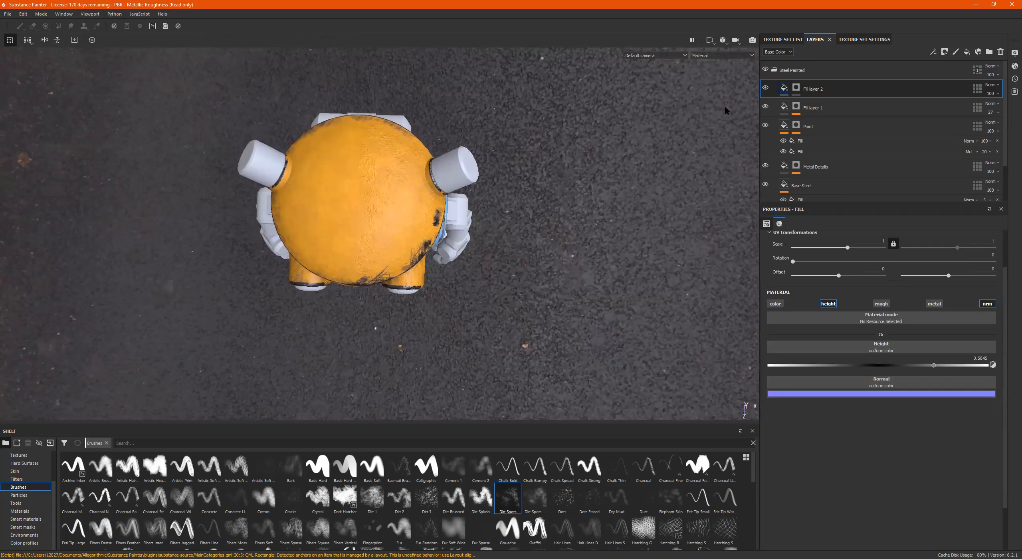
{"action": "right_click", "coordinate": [785, 90]}
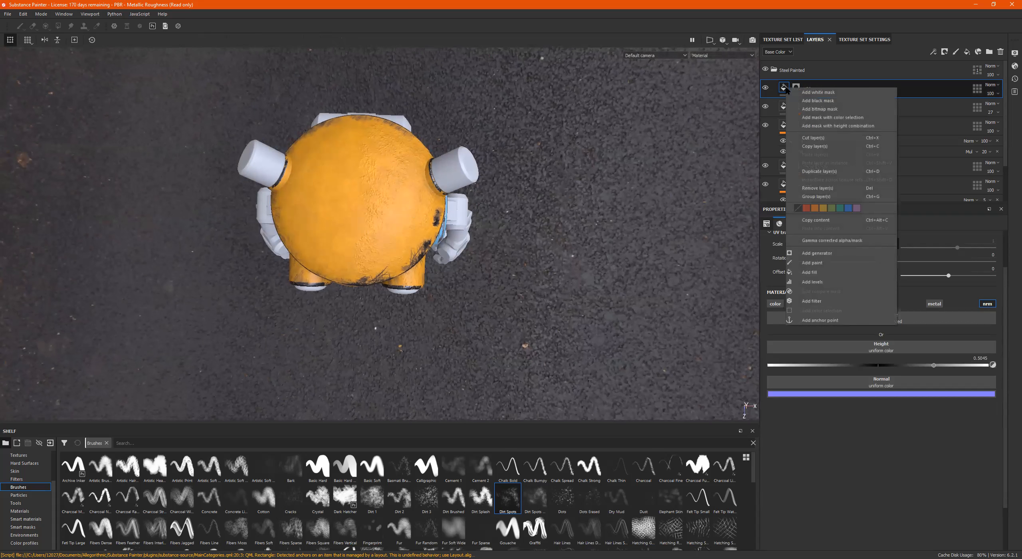
{"action": "left_click", "coordinate": [821, 70]}
Add a paint layer above the Steel Painted folder and name it Head-Projection.
{"action": "left_click", "coordinate": [977, 70]}
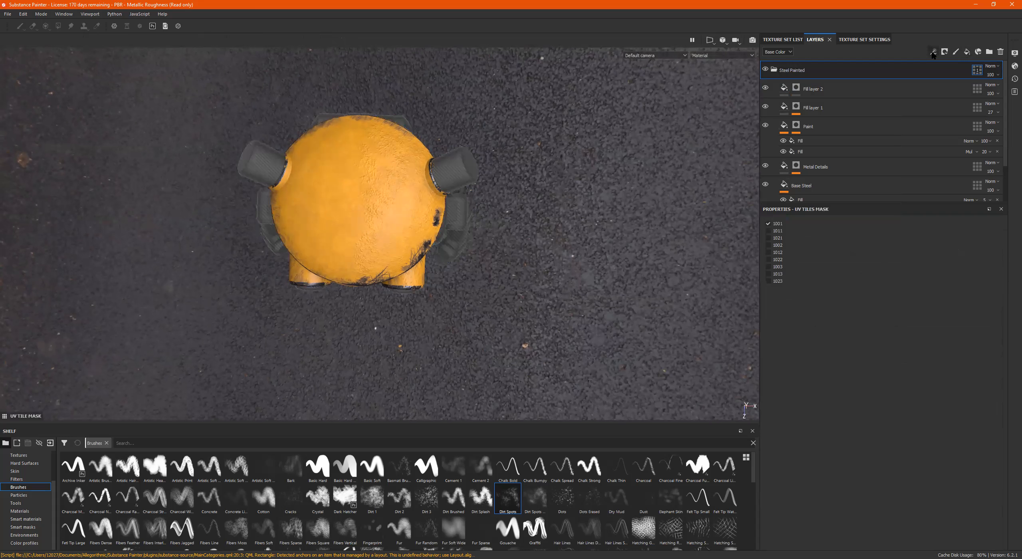
{"action": "left_click", "coordinate": [956, 52]}
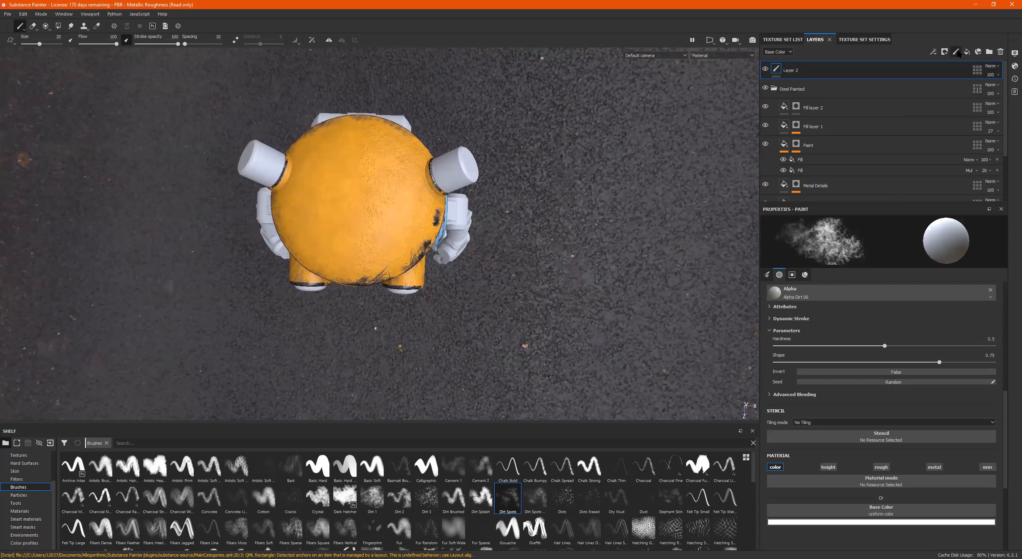
{"action": "mouse_move", "coordinate": [783, 72]}
{"action": "left_mouse_down"}
{"action": "mouse_move", "coordinate": [785, 100]}
{"action": "mouse_move", "coordinate": [786, 64]}
{"action": "left_mouse_up"}
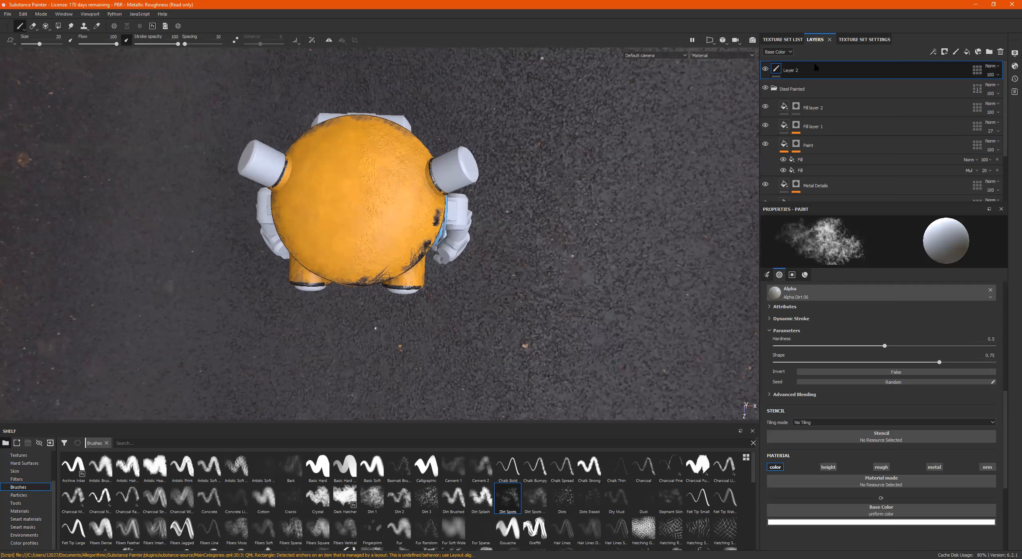
{"action": "double_click", "coordinate": [796, 71]}
{"action": "type", "text": "Head-Projection"}
{"action": "key", "text": "Return"}
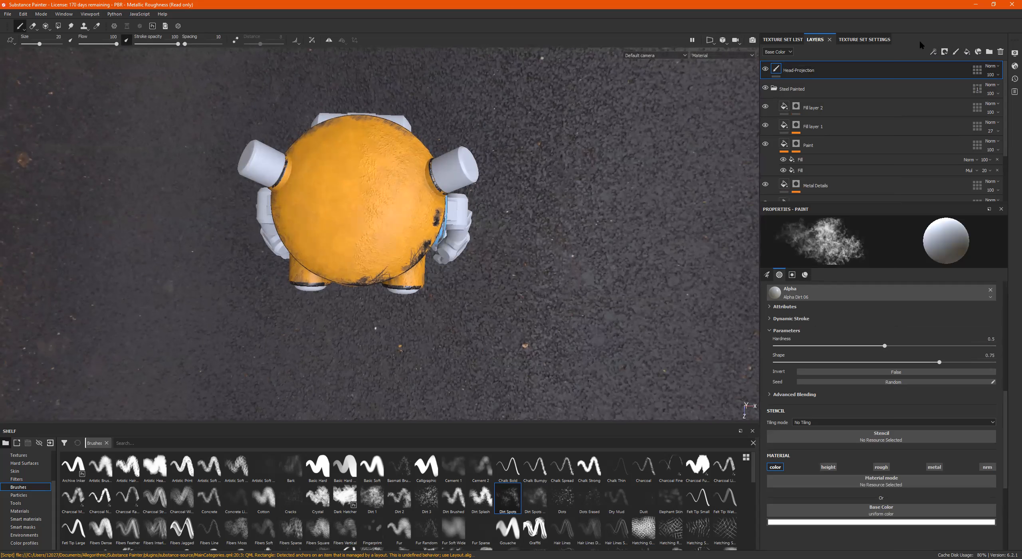
Frame the head from the front and above and activate the Projection tool for the Head-Projection layer.
{"action": "left_click_drag", "start_coordinate": [427, 206], "coordinate": [412, 136], "text": "alt"}
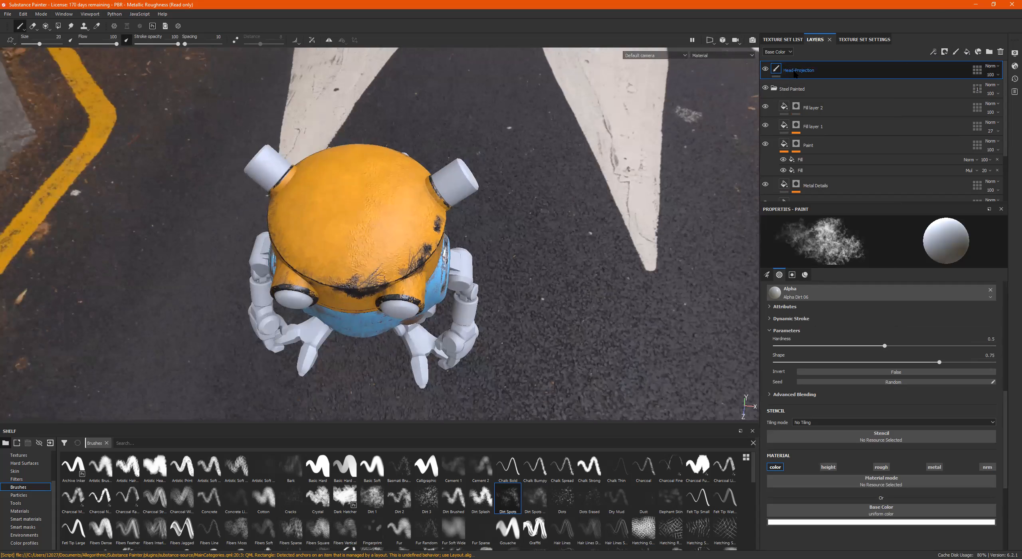
{"action": "left_click_drag", "start_coordinate": [404, 253], "coordinate": [347, 239], "text": "alt"}
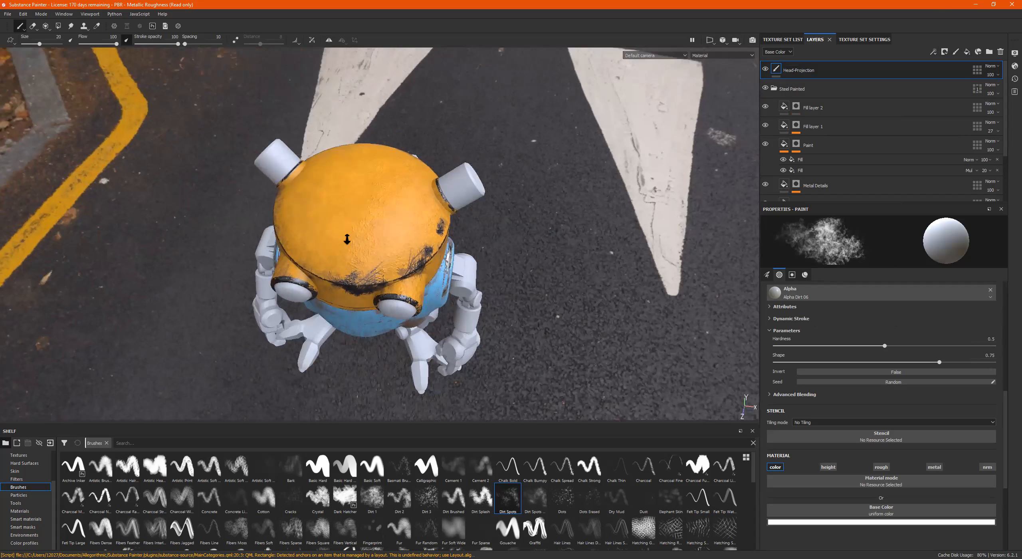
{"action": "right_click_drag", "start_coordinate": [348, 238], "coordinate": [384, 224], "text": "alt"}
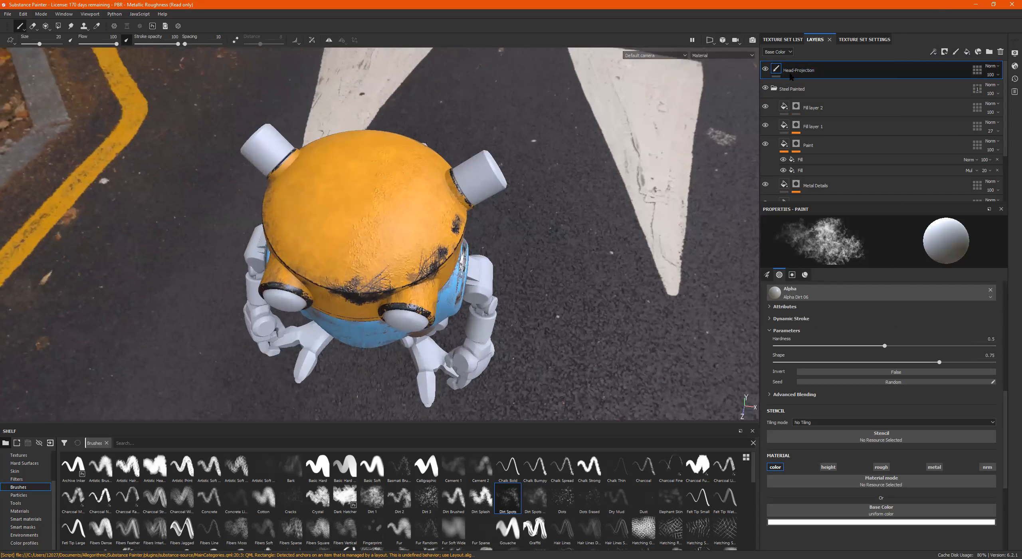
{"action": "left_click_drag", "start_coordinate": [317, 201], "coordinate": [354, 208], "text": "alt"}
{"action": "left_click", "coordinate": [46, 26]}
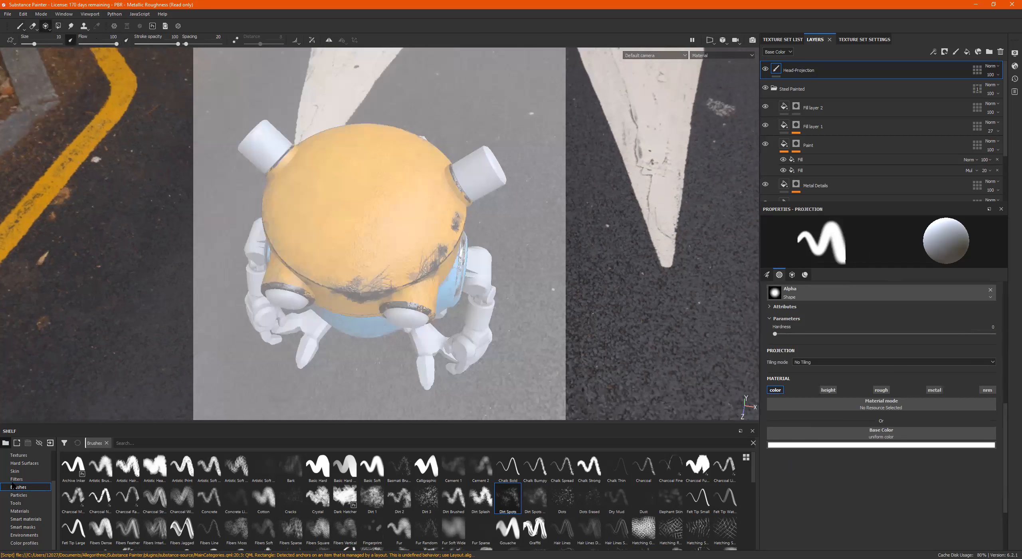
Import the photo 100_0389.JPG as a texture resource.
{"action": "scroll", "coordinate": [457, 490], "scroll_direction": "down", "scroll_amount": 6}
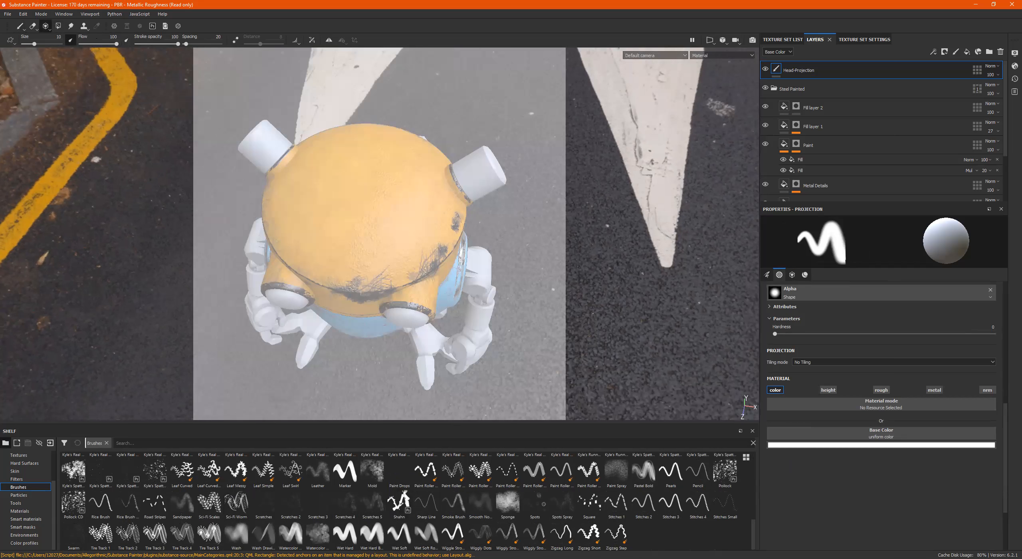
{"action": "key", "text": "alt+Tab"}
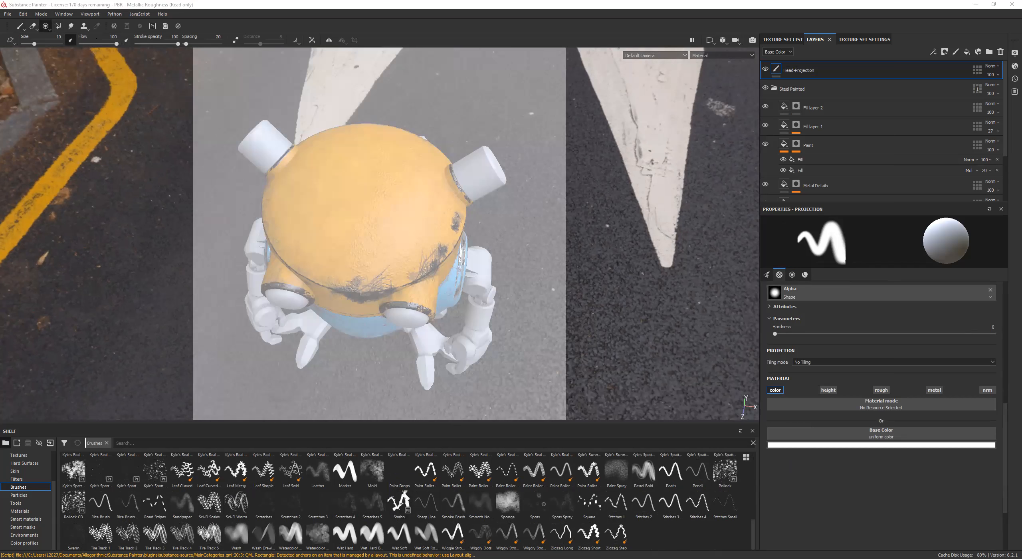
{"action": "left_click", "coordinate": [976, 4]}
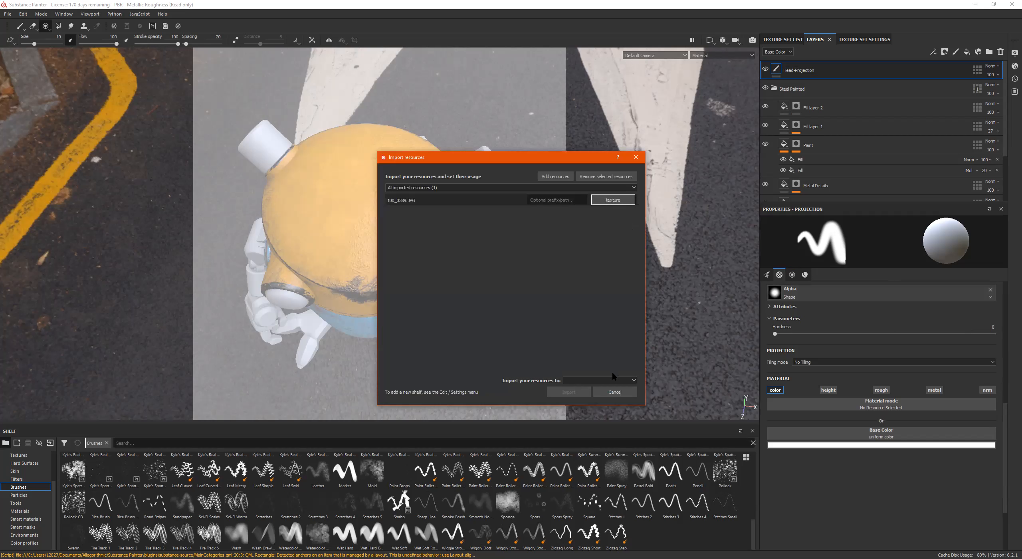
{"action": "left_click", "coordinate": [602, 380]}
{"action": "left_click", "coordinate": [596, 400]}
{"action": "left_click", "coordinate": [576, 394]}
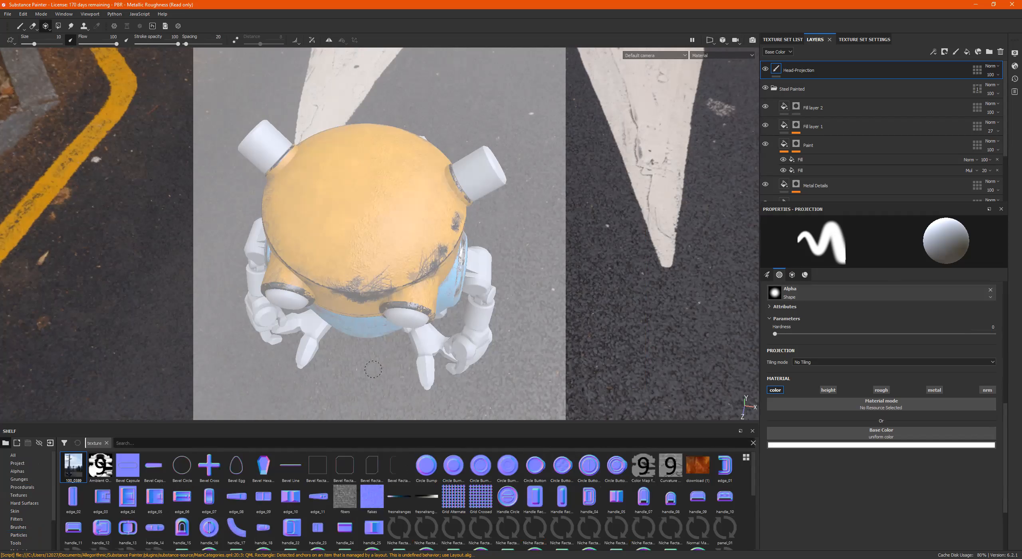
Assign the imported photo 100_0389 to the projection's base color.
{"action": "scroll", "coordinate": [53, 497], "scroll_direction": "down", "scroll_amount": 3}
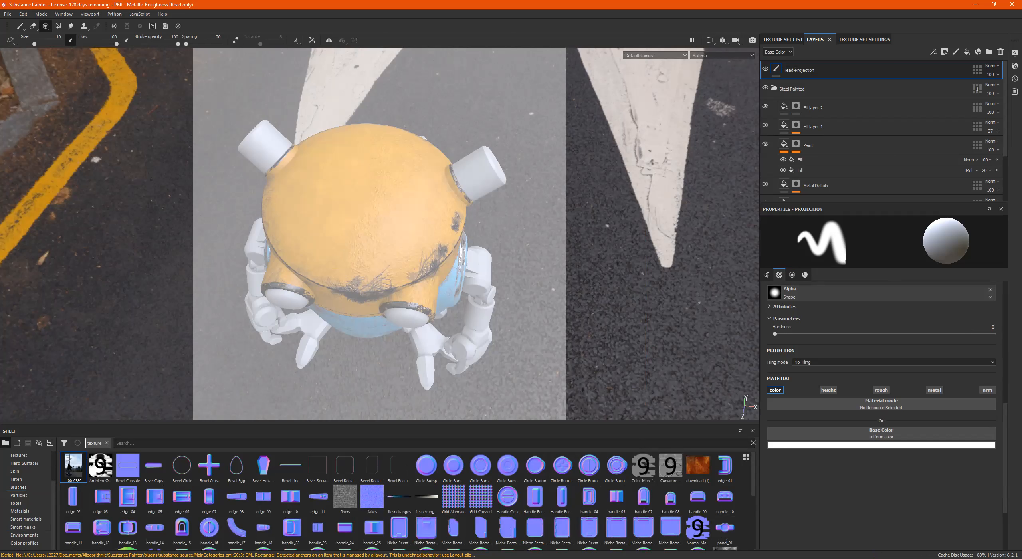
{"action": "mouse_move", "coordinate": [69, 469]}
{"action": "left_click_drag", "start_coordinate": [80, 475], "coordinate": [843, 432]}
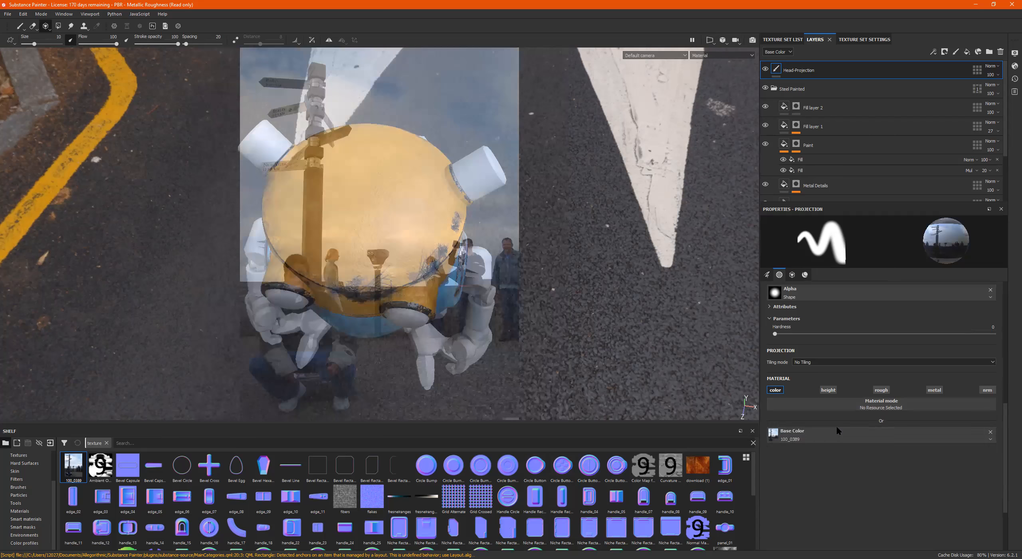
Try painting the projected photo onto the top of the head, undo the stroke and realign the head under the photo.
{"action": "middle_click_drag", "start_coordinate": [494, 272], "coordinate": [469, 294]}
{"action": "left_click_drag", "start_coordinate": [468, 294], "coordinate": [443, 351], "text": "alt"}
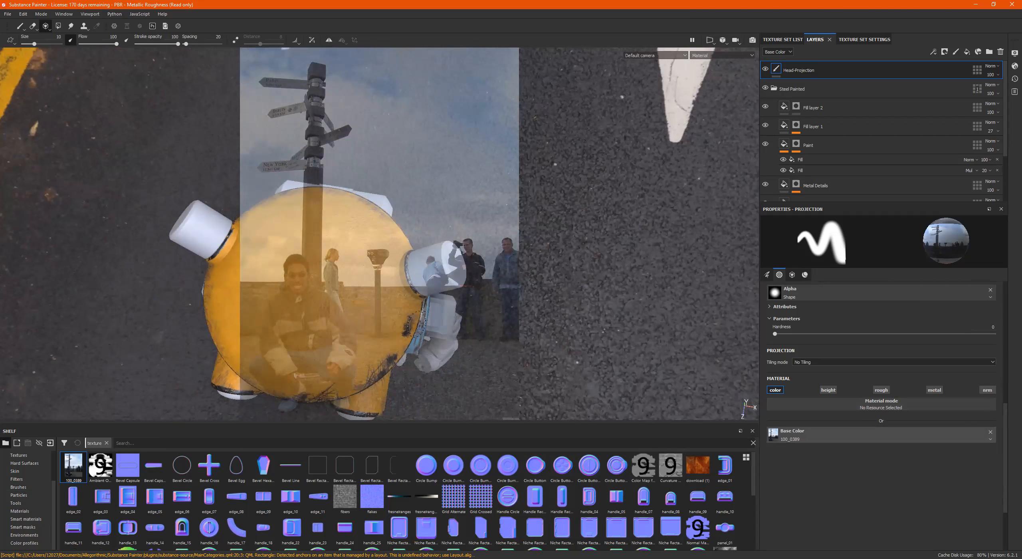
{"action": "mouse_move", "coordinate": [323, 286]}
{"action": "left_mouse_down"}
{"action": "mouse_move", "coordinate": [300, 278]}
{"action": "mouse_move", "coordinate": [301, 266]}
{"action": "mouse_move", "coordinate": [297, 288]}
{"action": "mouse_move", "coordinate": [302, 268]}
{"action": "mouse_move", "coordinate": [291, 280]}
{"action": "mouse_move", "coordinate": [298, 299]}
{"action": "mouse_move", "coordinate": [297, 260]}
{"action": "mouse_move", "coordinate": [299, 331]}
{"action": "mouse_move", "coordinate": [276, 264]}
{"action": "mouse_move", "coordinate": [323, 304]}
{"action": "mouse_move", "coordinate": [241, 292]}
{"action": "mouse_move", "coordinate": [279, 260]}
{"action": "mouse_move", "coordinate": [256, 319]}
{"action": "mouse_move", "coordinate": [339, 343]}
{"action": "mouse_move", "coordinate": [340, 311]}
{"action": "mouse_move", "coordinate": [255, 338]}
{"action": "mouse_move", "coordinate": [330, 276]}
{"action": "mouse_move", "coordinate": [293, 346]}
{"action": "mouse_move", "coordinate": [297, 301]}
{"action": "left_mouse_up"}
{"action": "key", "text": "ctrl+z"}
{"action": "mouse_move", "coordinate": [474, 283]}
{"action": "left_mouse_down", "text": "alt"}
{"action": "mouse_move", "coordinate": [468, 215]}
{"action": "mouse_move", "coordinate": [468, 247]}
{"action": "left_mouse_up", "text": "alt"}
{"action": "left_click_drag", "start_coordinate": [370, 286], "coordinate": [396, 412], "text": "alt"}
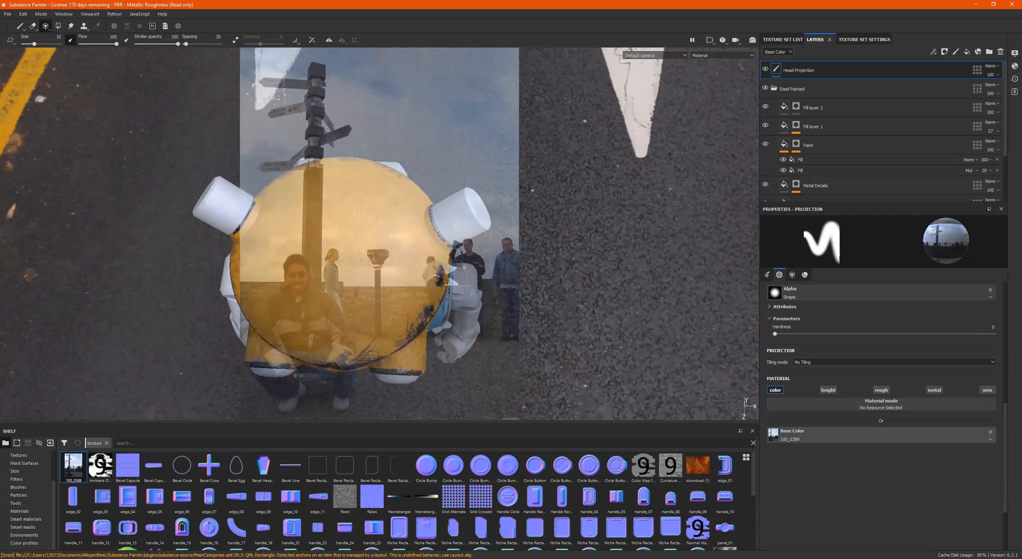
Browse the shelf's smart masks, materials, brushes, filters, textures and procedurals for a resource to project.
{"action": "left_click", "coordinate": [33, 536]}
{"action": "left_click", "coordinate": [33, 527]}
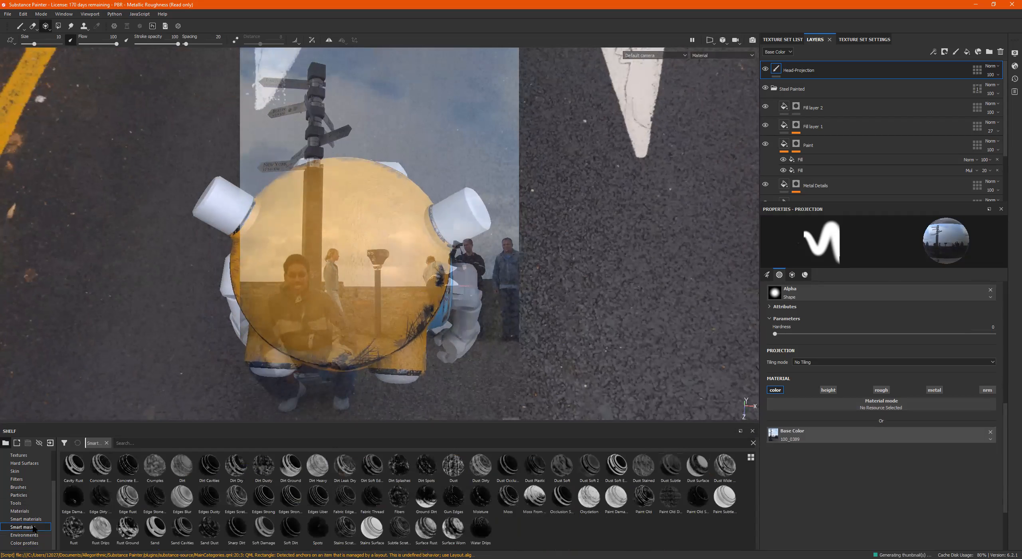
{"action": "left_click", "coordinate": [34, 520]}
{"action": "left_click", "coordinate": [32, 511]}
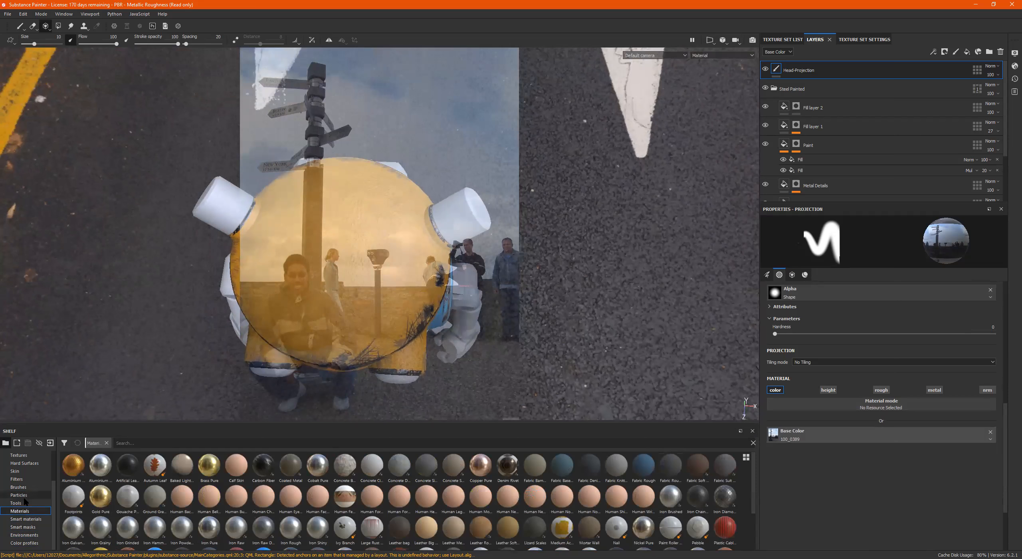
{"action": "left_click", "coordinate": [24, 495]}
{"action": "left_click", "coordinate": [24, 487]}
{"action": "left_click", "coordinate": [28, 479]}
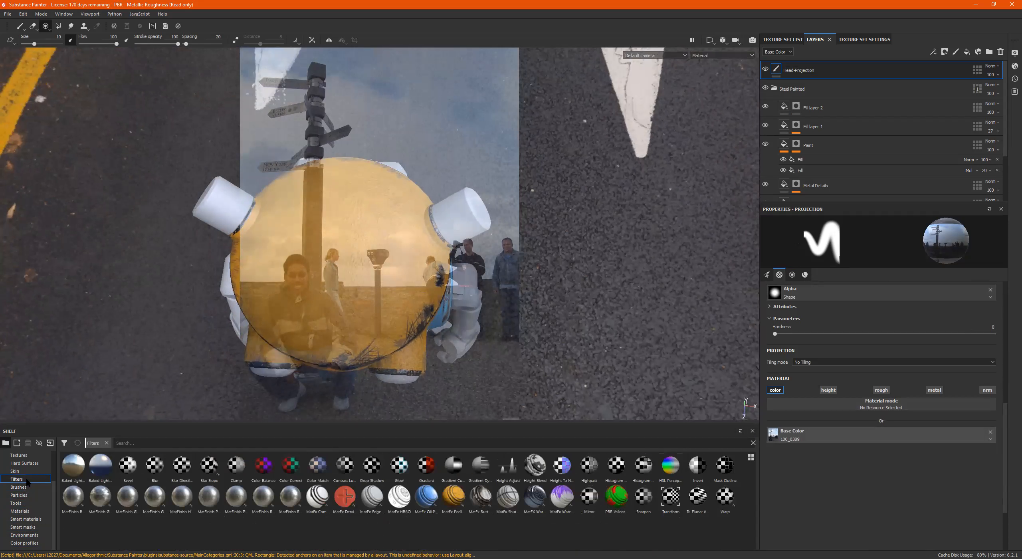
{"action": "left_click", "coordinate": [30, 472]}
{"action": "scroll", "coordinate": [29, 472], "scroll_direction": "up", "scroll_amount": 3}
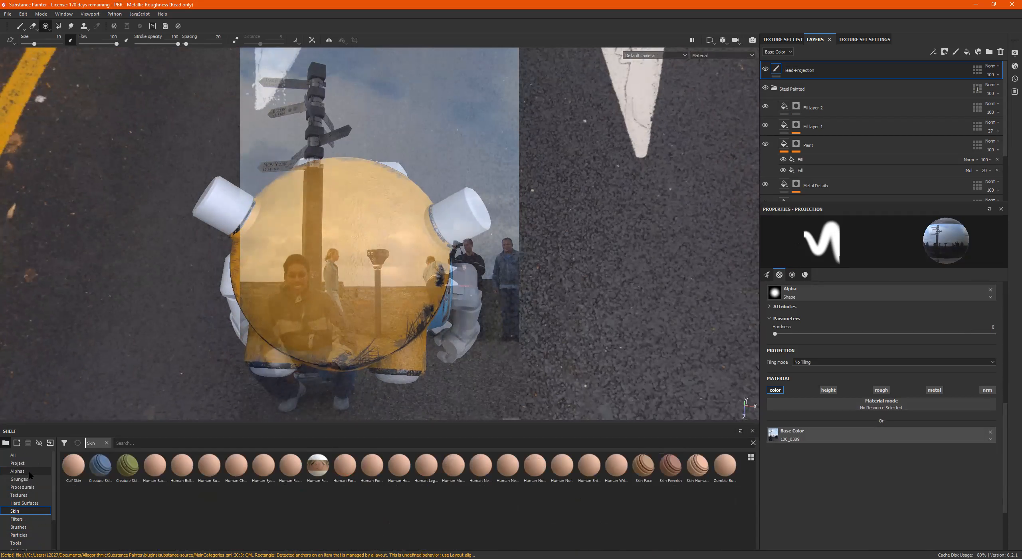
{"action": "left_click", "coordinate": [31, 494]}
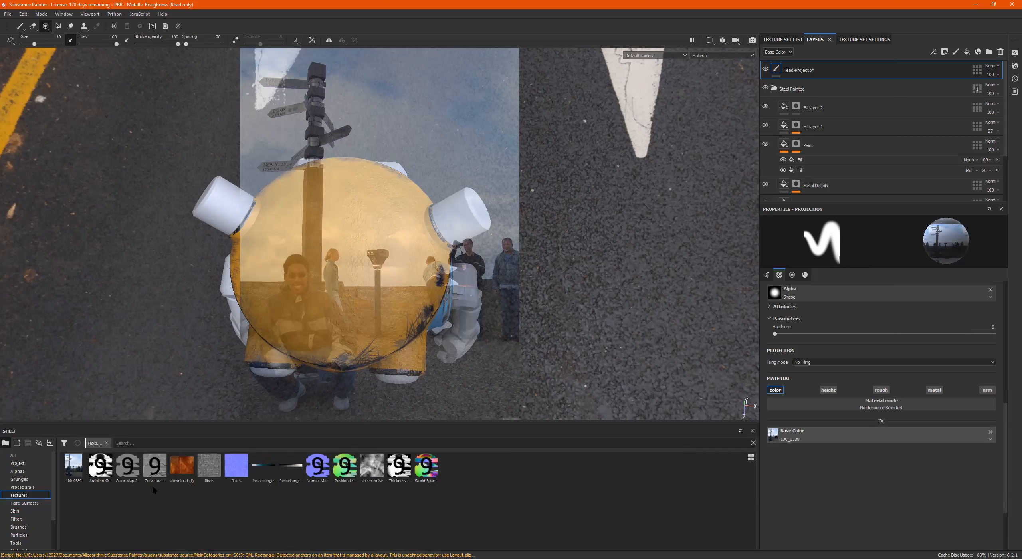
{"action": "left_click", "coordinate": [24, 503]}
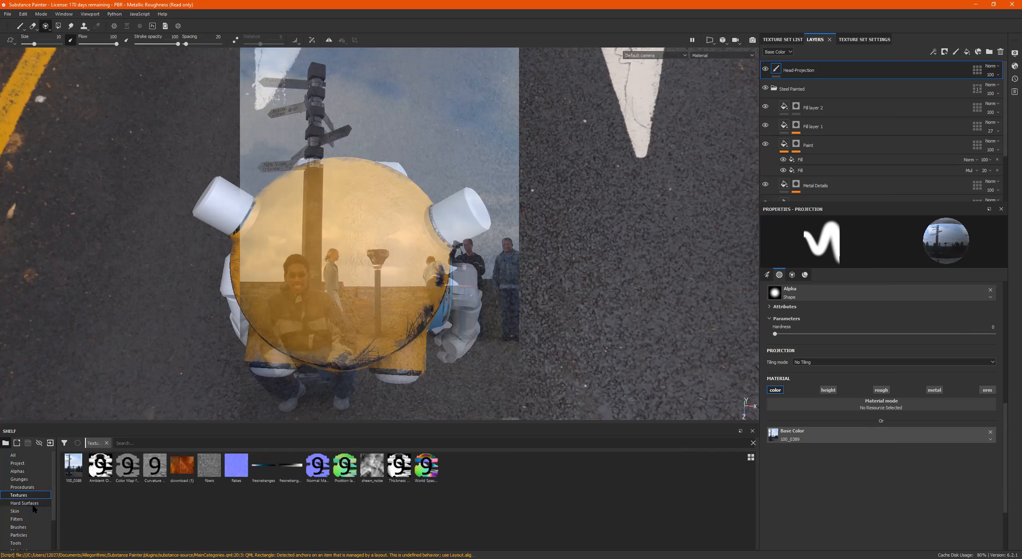
{"action": "left_click", "coordinate": [23, 487]}
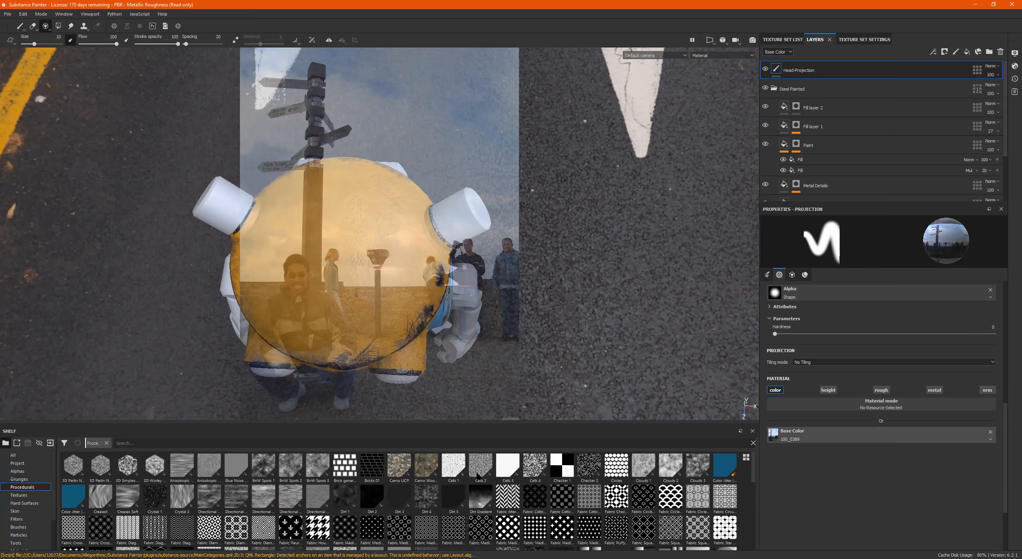
Find the Handprint Paint alpha in the shelf and assign it to the projection's base color.
{"action": "left_click", "coordinate": [35, 480]}
{"action": "left_click", "coordinate": [33, 473]}
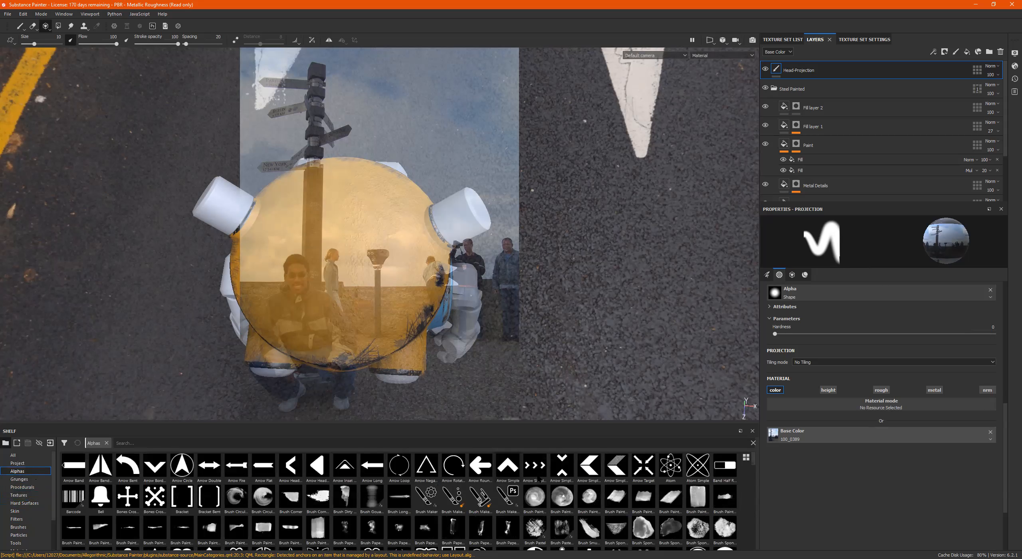
{"action": "scroll", "coordinate": [589, 463], "scroll_direction": "down", "scroll_amount": 3}
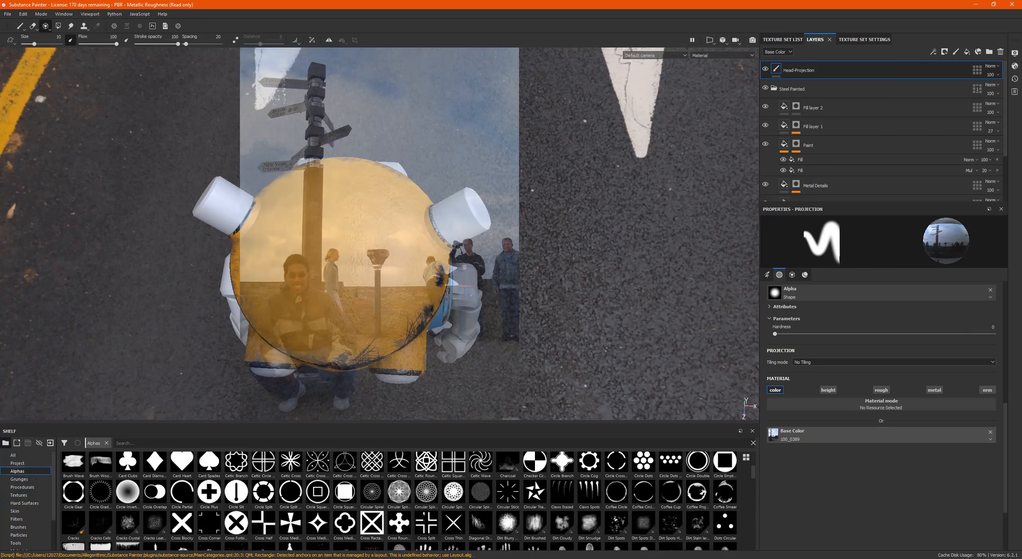
{"action": "scroll", "coordinate": [399, 501], "scroll_direction": "down", "scroll_amount": 3}
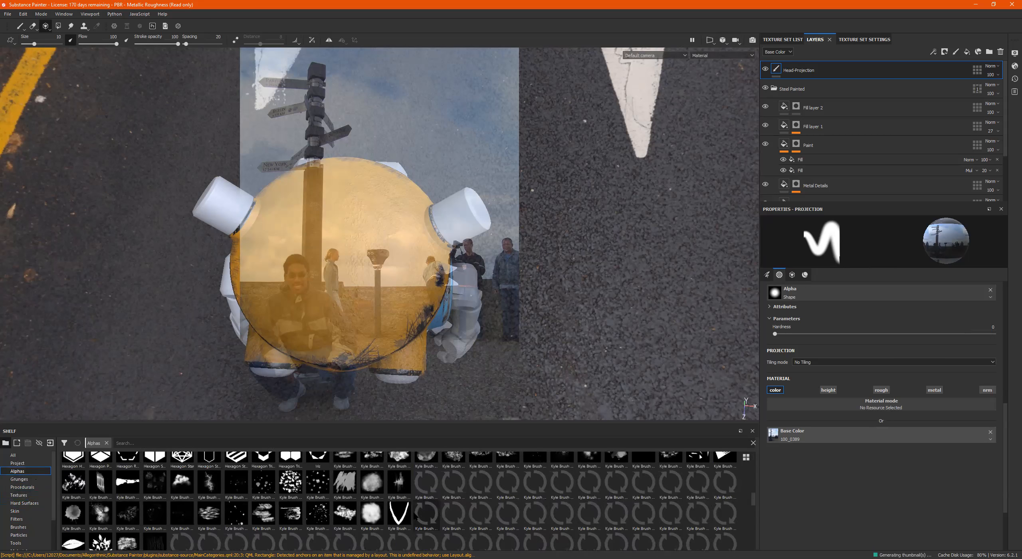
{"action": "mouse_move", "coordinate": [236, 519]}
{"action": "left_mouse_down"}
{"action": "mouse_move", "coordinate": [881, 450]}
{"action": "mouse_move", "coordinate": [894, 438]}
{"action": "mouse_move", "coordinate": [887, 430]}
{"action": "left_mouse_up"}
Align the top of the head under the handprint and try painting it onto the orange surface.
{"action": "mouse_move", "coordinate": [412, 288]}
{"action": "right_mouse_down", "text": "alt"}
{"action": "mouse_move", "coordinate": [393, 274]}
{"action": "mouse_move", "coordinate": [365, 282]}
{"action": "mouse_move", "coordinate": [395, 268]}
{"action": "mouse_move", "coordinate": [390, 245]}
{"action": "right_mouse_up", "text": "alt"}
{"action": "key", "text": "s"}
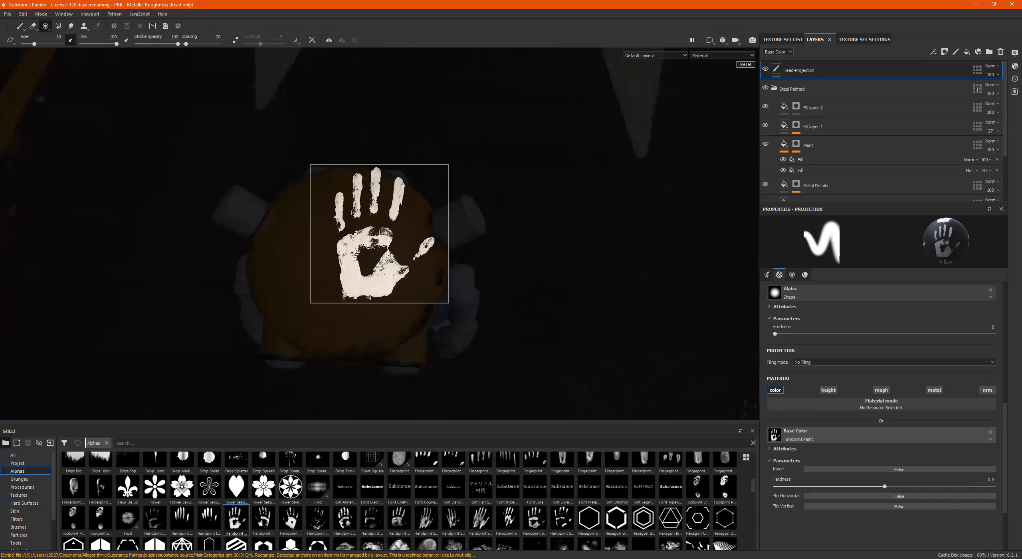
{"action": "mouse_move", "coordinate": [386, 246]}
{"action": "middle_mouse_down", "text": "alt"}
{"action": "mouse_move", "coordinate": [386, 257]}
{"action": "mouse_move", "coordinate": [417, 210]}
{"action": "middle_mouse_up", "text": "alt"}
{"action": "mouse_move", "coordinate": [379, 244]}
{"action": "left_mouse_down"}
{"action": "mouse_move", "coordinate": [393, 201]}
{"action": "mouse_move", "coordinate": [360, 186]}
{"action": "mouse_move", "coordinate": [332, 212]}
{"action": "mouse_move", "coordinate": [383, 164]}
{"action": "mouse_move", "coordinate": [380, 240]}
{"action": "mouse_move", "coordinate": [328, 288]}
{"action": "mouse_move", "coordinate": [339, 255]}
{"action": "mouse_move", "coordinate": [350, 279]}
{"action": "mouse_move", "coordinate": [404, 279]}
{"action": "mouse_move", "coordinate": [431, 252]}
{"action": "mouse_move", "coordinate": [351, 294]}
{"action": "mouse_move", "coordinate": [340, 181]}
{"action": "mouse_move", "coordinate": [424, 206]}
{"action": "mouse_move", "coordinate": [424, 279]}
{"action": "mouse_move", "coordinate": [367, 277]}
{"action": "mouse_move", "coordinate": [348, 178]}
{"action": "mouse_move", "coordinate": [330, 251]}
{"action": "mouse_move", "coordinate": [397, 194]}
{"action": "mouse_move", "coordinate": [395, 218]}
{"action": "mouse_move", "coordinate": [436, 226]}
{"action": "mouse_move", "coordinate": [439, 215]}
{"action": "left_mouse_up"}
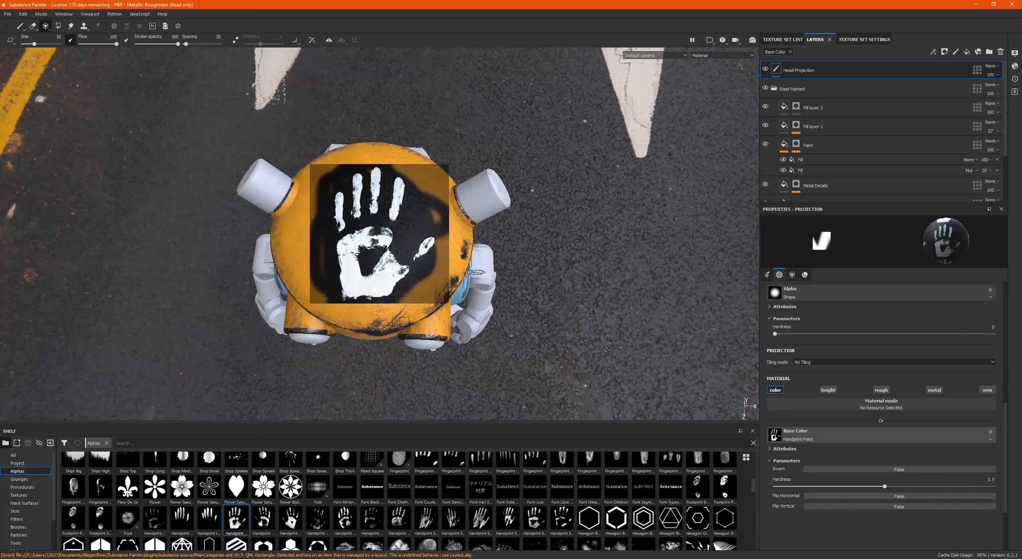
{"action": "mouse_move", "coordinate": [389, 279]}
{"action": "left_mouse_down", "text": "alt"}
{"action": "mouse_move", "coordinate": [388, 230]}
{"action": "mouse_move", "coordinate": [402, 241]}
{"action": "mouse_move", "coordinate": [393, 281]}
{"action": "mouse_move", "coordinate": [389, 270]}
{"action": "mouse_move", "coordinate": [353, 281]}
{"action": "mouse_move", "coordinate": [347, 256]}
{"action": "mouse_move", "coordinate": [383, 236]}
{"action": "left_mouse_up", "text": "alt"}
{"action": "left_click", "coordinate": [387, 268]}
{"action": "mouse_move", "coordinate": [446, 235]}
{"action": "left_mouse_down", "text": "alt"}
{"action": "mouse_move", "coordinate": [479, 228]}
{"action": "mouse_move", "coordinate": [370, 210]}
{"action": "mouse_move", "coordinate": [399, 175]}
{"action": "mouse_move", "coordinate": [425, 193]}
{"action": "left_mouse_up", "text": "alt"}
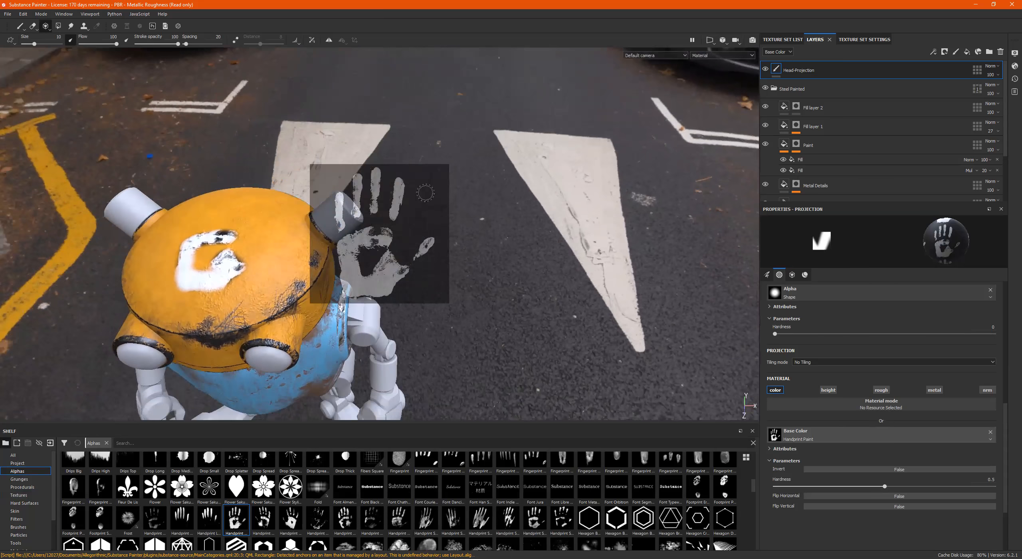
Undo all the handprint strokes on the head and the renaming of the projection layer.
{"action": "key", "text": "ctrl+z"}
{"action": "key", "text": "ctrl+z"}
{"action": "key", "text": "ctrl+z"}
{"action": "key", "text": "ctrl+z"}
{"action": "key", "text": "ctrl+z"}
{"action": "key", "text": "ctrl+z"}
{"action": "key", "text": "ctrl+z"}
{"action": "key", "text": "ctrl+z"}
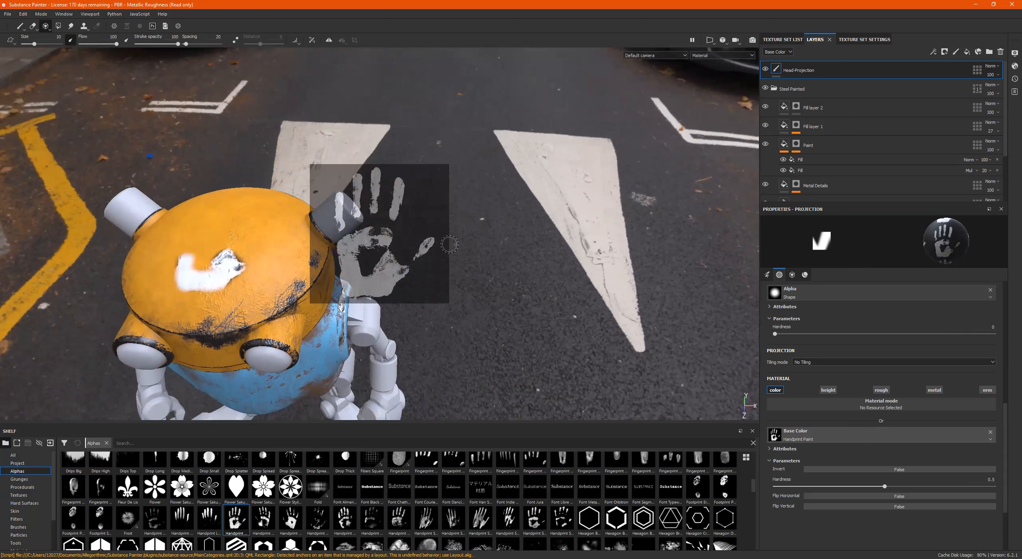
{"action": "key", "text": "ctrl+z"}
{"action": "key", "text": "ctrl+z"}
{"action": "key", "text": "ctrl+z"}
{"action": "key", "text": "ctrl+z"}
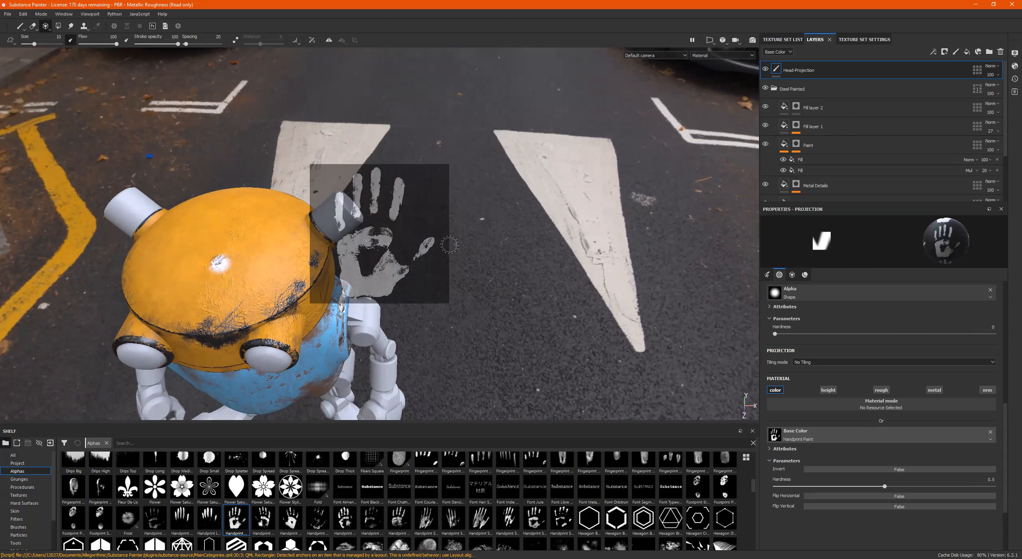
{"action": "left_click_drag", "start_coordinate": [457, 246], "coordinate": [581, 231], "text": "alt"}
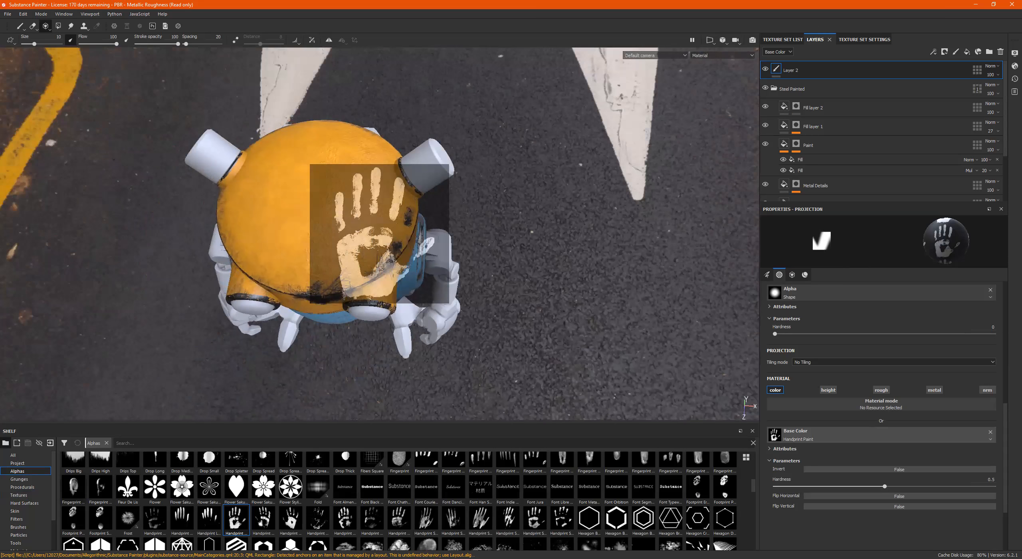
{"action": "left_click", "coordinate": [20, 479]}
{"action": "left_click", "coordinate": [26, 463]}
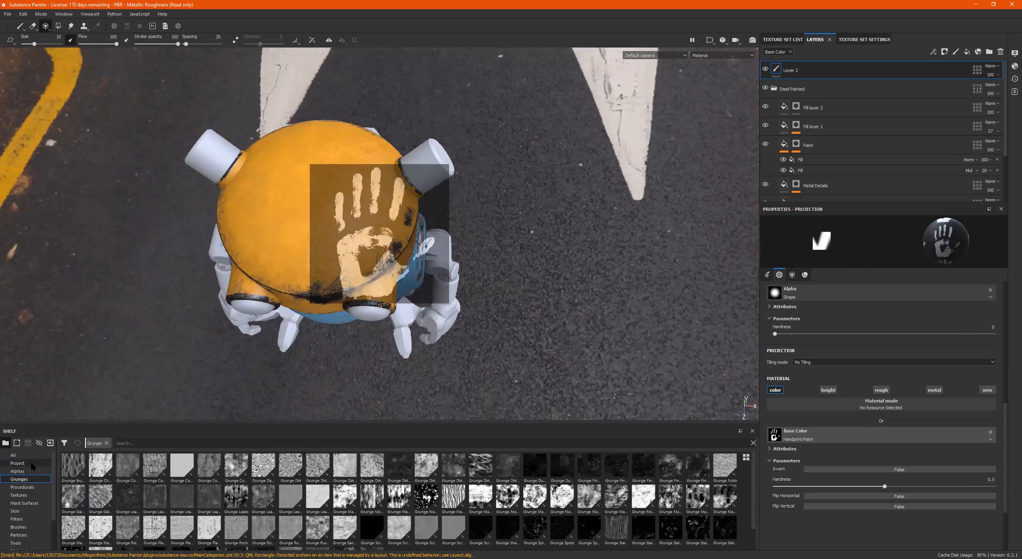
{"action": "left_click", "coordinate": [24, 456]}
{"action": "left_click_drag", "start_coordinate": [429, 176], "coordinate": [415, 199], "text": "alt"}
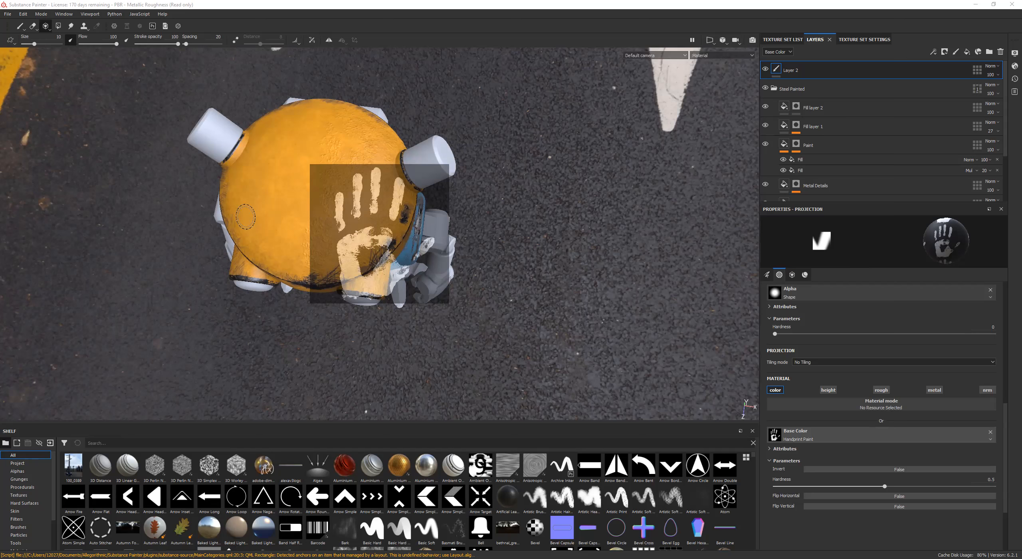
Import the image optimus.png.png with its usage set to texture.
{"action": "key", "text": "ctrl+s"}
{"action": "key", "text": "Escape"}
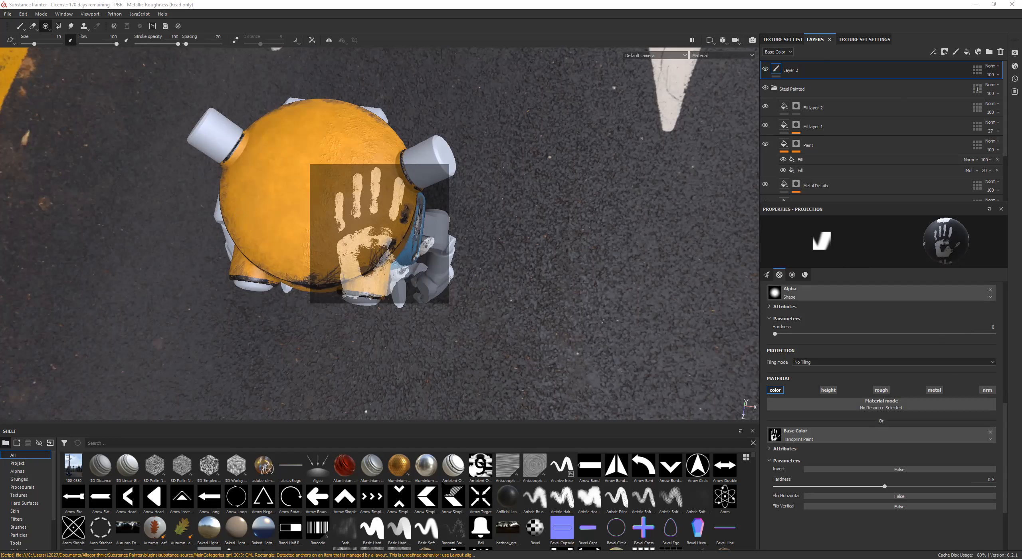
{"action": "left_click", "coordinate": [613, 200]}
{"action": "left_click", "coordinate": [627, 227]}
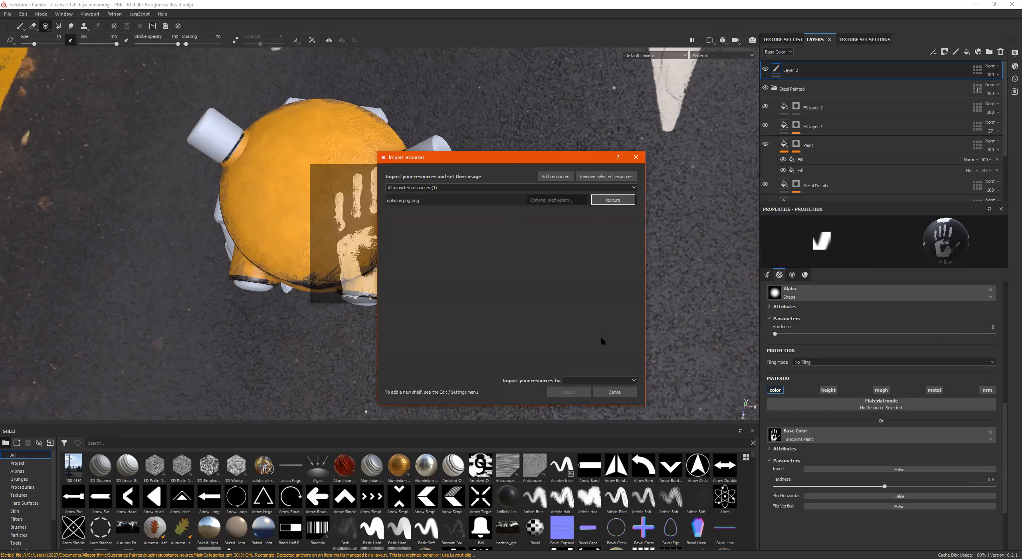
{"action": "left_click", "coordinate": [615, 402]}
{"action": "left_click", "coordinate": [570, 392]}
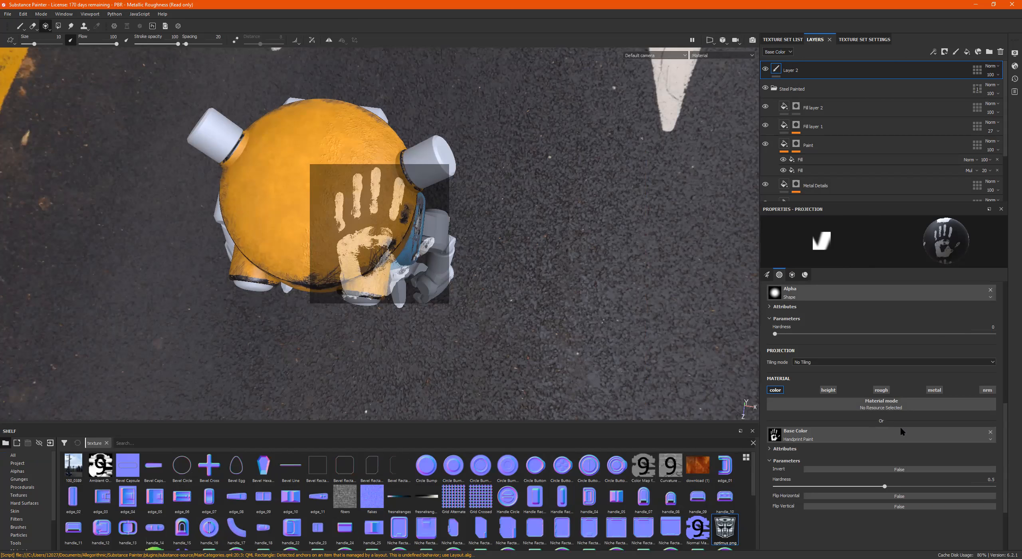
Assign optimus.png to the projection's base color, paint the emblem onto the top of the head and return to the Paint tool.
{"action": "mouse_move", "coordinate": [725, 529]}
{"action": "left_mouse_down"}
{"action": "mouse_move", "coordinate": [783, 434]}
{"action": "mouse_move", "coordinate": [811, 446]}
{"action": "mouse_move", "coordinate": [811, 437]}
{"action": "left_mouse_up"}
{"action": "mouse_move", "coordinate": [377, 207]}
{"action": "middle_mouse_down", "text": "alt"}
{"action": "mouse_move", "coordinate": [440, 224]}
{"action": "mouse_move", "coordinate": [452, 238]}
{"action": "mouse_move", "coordinate": [438, 235]}
{"action": "middle_mouse_up", "text": "alt"}
{"action": "mouse_move", "coordinate": [404, 226]}
{"action": "left_mouse_down"}
{"action": "mouse_move", "coordinate": [377, 265]}
{"action": "mouse_move", "coordinate": [364, 173]}
{"action": "mouse_move", "coordinate": [340, 256]}
{"action": "mouse_move", "coordinate": [328, 169]}
{"action": "mouse_move", "coordinate": [384, 170]}
{"action": "mouse_move", "coordinate": [366, 164]}
{"action": "mouse_move", "coordinate": [399, 156]}
{"action": "mouse_move", "coordinate": [311, 267]}
{"action": "mouse_move", "coordinate": [423, 192]}
{"action": "mouse_move", "coordinate": [352, 275]}
{"action": "mouse_move", "coordinate": [419, 224]}
{"action": "mouse_move", "coordinate": [400, 283]}
{"action": "mouse_move", "coordinate": [423, 259]}
{"action": "mouse_move", "coordinate": [431, 172]}
{"action": "mouse_move", "coordinate": [359, 280]}
{"action": "mouse_move", "coordinate": [380, 280]}
{"action": "mouse_move", "coordinate": [404, 254]}
{"action": "mouse_move", "coordinate": [380, 272]}
{"action": "mouse_move", "coordinate": [438, 179]}
{"action": "mouse_move", "coordinate": [424, 274]}
{"action": "mouse_move", "coordinate": [388, 175]}
{"action": "mouse_move", "coordinate": [318, 172]}
{"action": "mouse_move", "coordinate": [371, 295]}
{"action": "mouse_move", "coordinate": [388, 301]}
{"action": "mouse_move", "coordinate": [404, 172]}
{"action": "left_mouse_up"}
{"action": "left_click_drag", "start_coordinate": [403, 206], "coordinate": [405, 267], "text": "alt"}
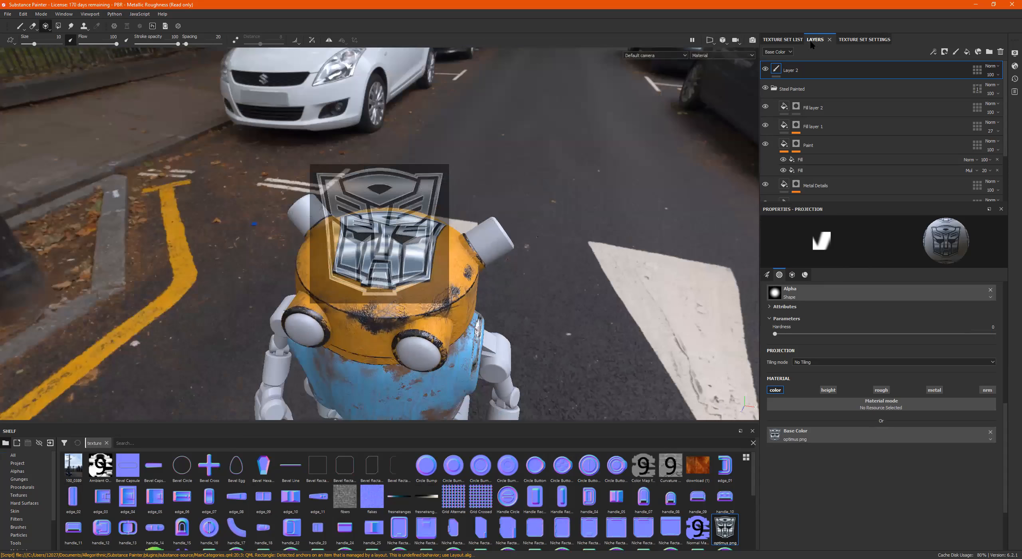
{"action": "left_click", "coordinate": [20, 26]}
{"action": "mouse_move", "coordinate": [506, 195]}
{"action": "left_mouse_down", "text": "alt"}
{"action": "mouse_move", "coordinate": [525, 286]}
{"action": "mouse_move", "coordinate": [525, 229]}
{"action": "mouse_move", "coordinate": [507, 200]}
{"action": "mouse_move", "coordinate": [498, 119]}
{"action": "mouse_move", "coordinate": [473, 168]}
{"action": "mouse_move", "coordinate": [349, 213]}
{"action": "mouse_move", "coordinate": [479, 235]}
{"action": "mouse_move", "coordinate": [521, 263]}
{"action": "mouse_move", "coordinate": [406, 221]}
{"action": "left_mouse_up", "text": "alt"}
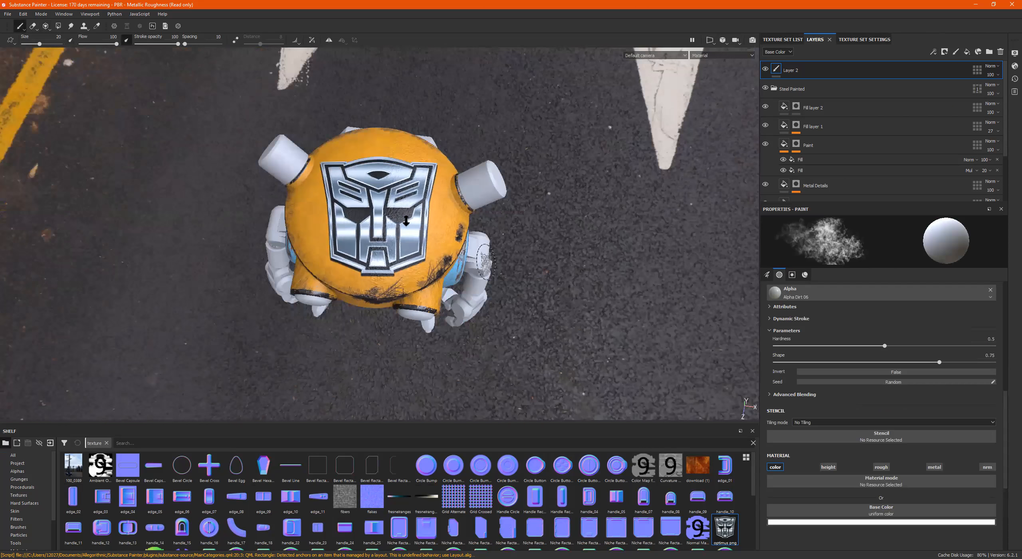
{"action": "right_click_drag", "start_coordinate": [407, 221], "coordinate": [568, 214], "text": "alt"}
{"action": "left_click_drag", "start_coordinate": [520, 222], "coordinate": [515, 243], "text": "alt"}
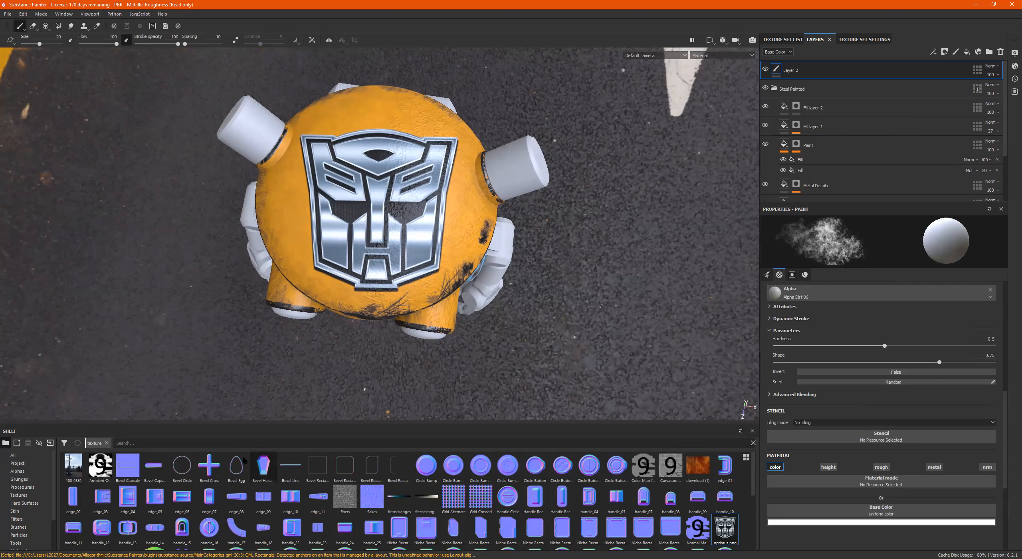
Apply the Sand smart mask to Layer 2, which holds the projected emblem.
{"action": "left_click", "coordinate": [37, 481]}
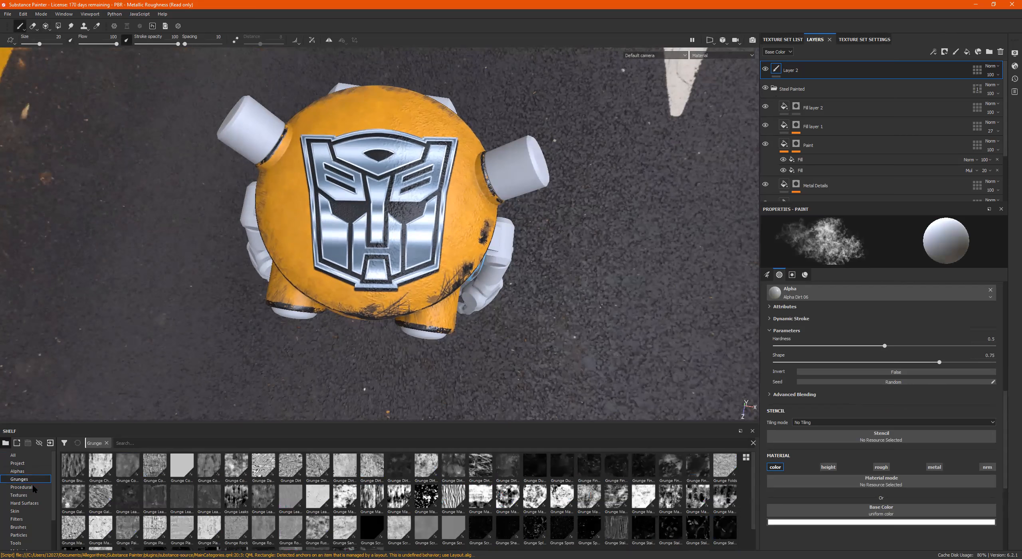
{"action": "scroll", "coordinate": [32, 519], "scroll_direction": "down", "scroll_amount": 2}
{"action": "left_click", "coordinate": [36, 519]}
{"action": "left_click", "coordinate": [30, 527]}
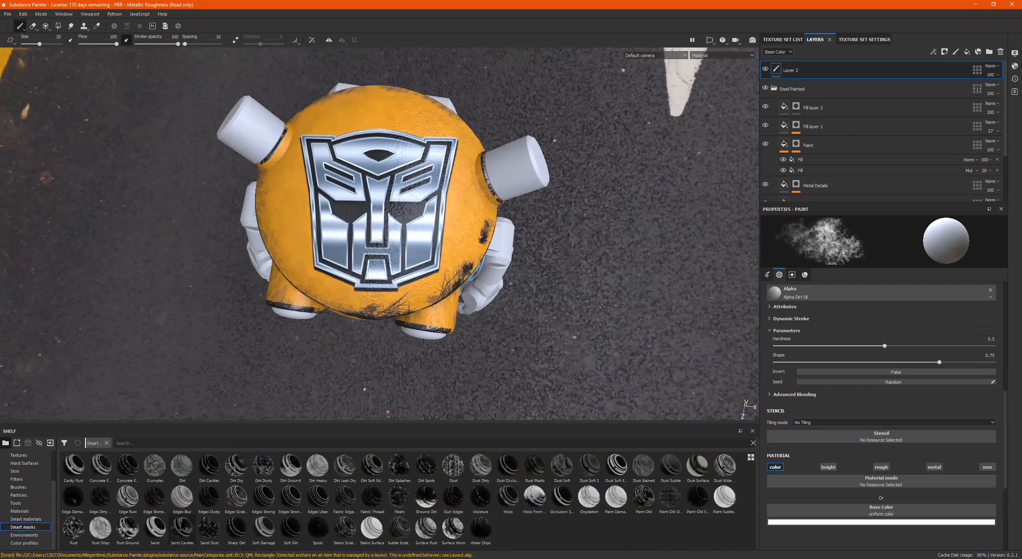
{"action": "left_click_drag", "start_coordinate": [155, 528], "coordinate": [819, 78]}
{"action": "left_click_drag", "start_coordinate": [415, 197], "coordinate": [396, 200], "text": "alt"}
In the mask's Mask Editor generator, enable Global Invert and set Global Balance to 0.81 and Global Contrast to 0.
{"action": "left_click", "coordinate": [815, 85]}
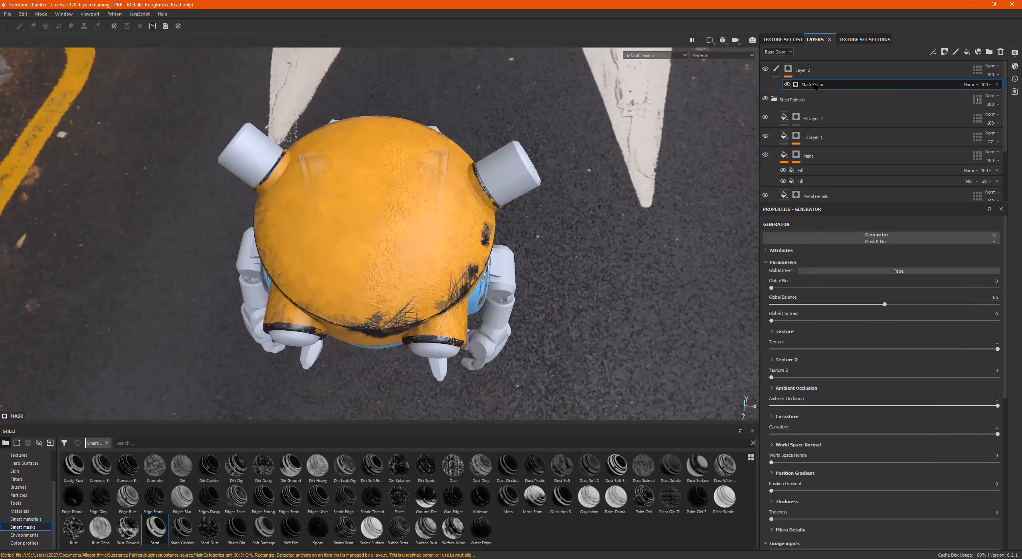
{"action": "left_click_drag", "start_coordinate": [886, 303], "coordinate": [912, 304]}
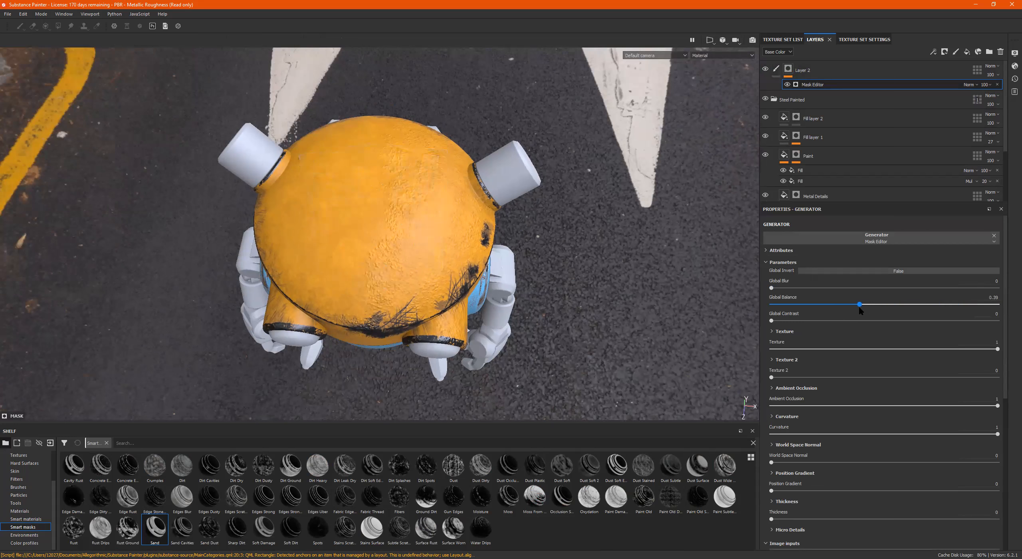
{"action": "mouse_move", "coordinate": [817, 322]}
{"action": "left_mouse_down"}
{"action": "mouse_move", "coordinate": [876, 320]}
{"action": "mouse_move", "coordinate": [782, 321]}
{"action": "mouse_move", "coordinate": [816, 321]}
{"action": "left_mouse_up"}
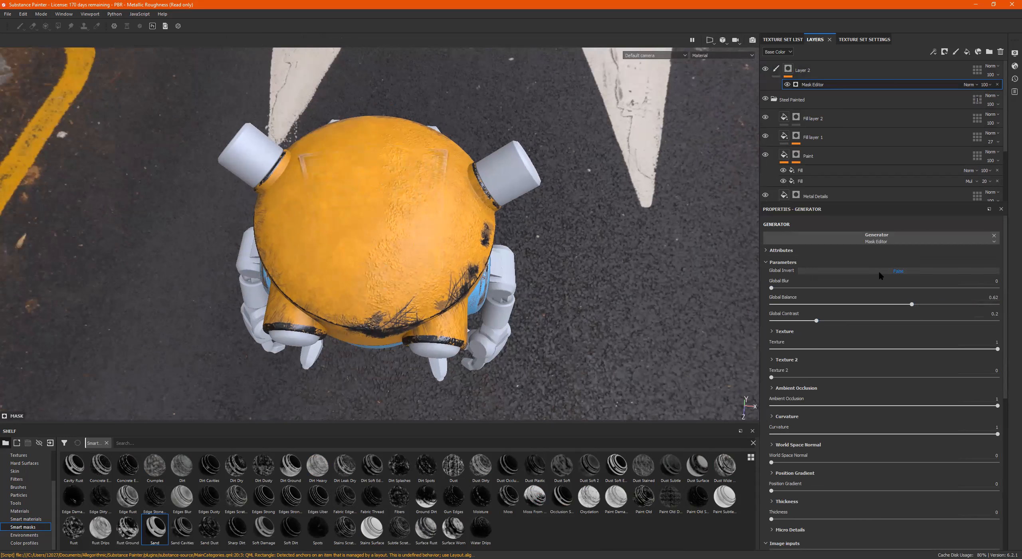
{"action": "left_click", "coordinate": [879, 271]}
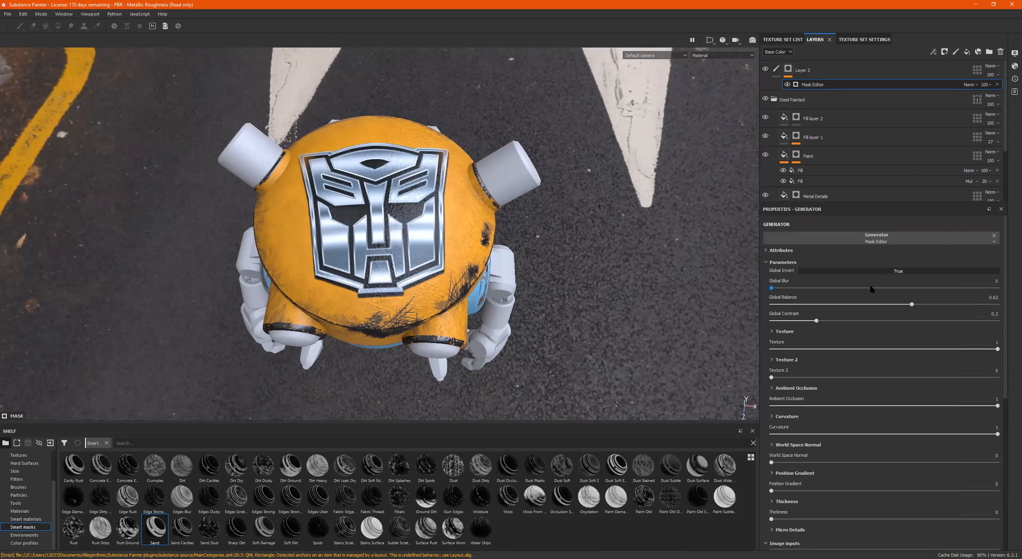
{"action": "left_click_drag", "start_coordinate": [908, 305], "coordinate": [954, 304]}
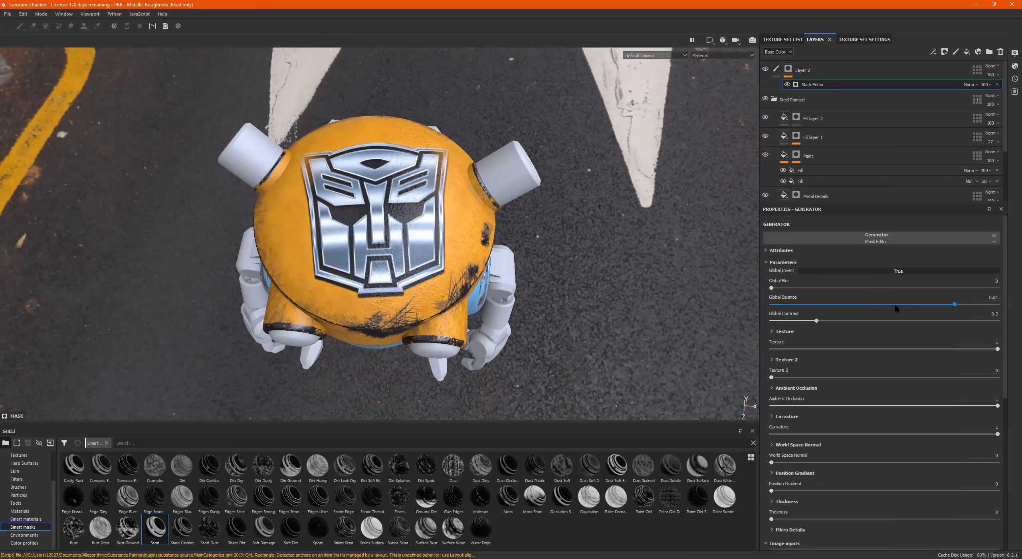
{"action": "left_click_drag", "start_coordinate": [839, 321], "coordinate": [743, 323]}
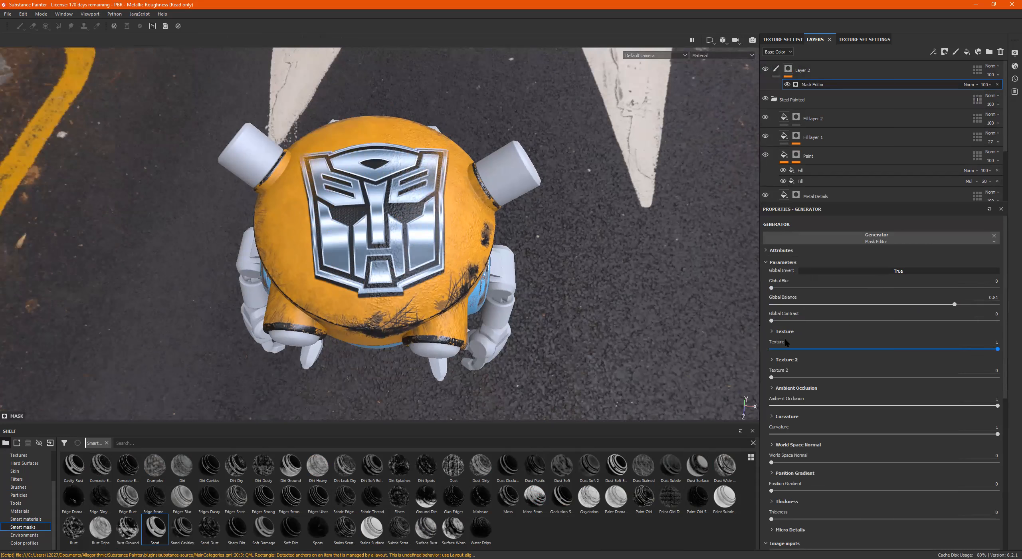
Set the generator's Texture 2 to 0.65, Ambient Occlusion to 0.77, Curvature to 0.94 and World Space Normal to 0.33.
{"action": "left_click_drag", "start_coordinate": [794, 378], "coordinate": [919, 377]}
{"action": "left_click_drag", "start_coordinate": [867, 405], "coordinate": [968, 405]}
{"action": "left_click_drag", "start_coordinate": [914, 434], "coordinate": [951, 437]}
{"action": "mouse_move", "coordinate": [857, 462]}
{"action": "left_mouse_down"}
{"action": "mouse_move", "coordinate": [987, 462]}
{"action": "mouse_move", "coordinate": [846, 462]}
{"action": "left_mouse_up"}
{"action": "scroll", "coordinate": [815, 451], "scroll_direction": "down", "scroll_amount": 4}
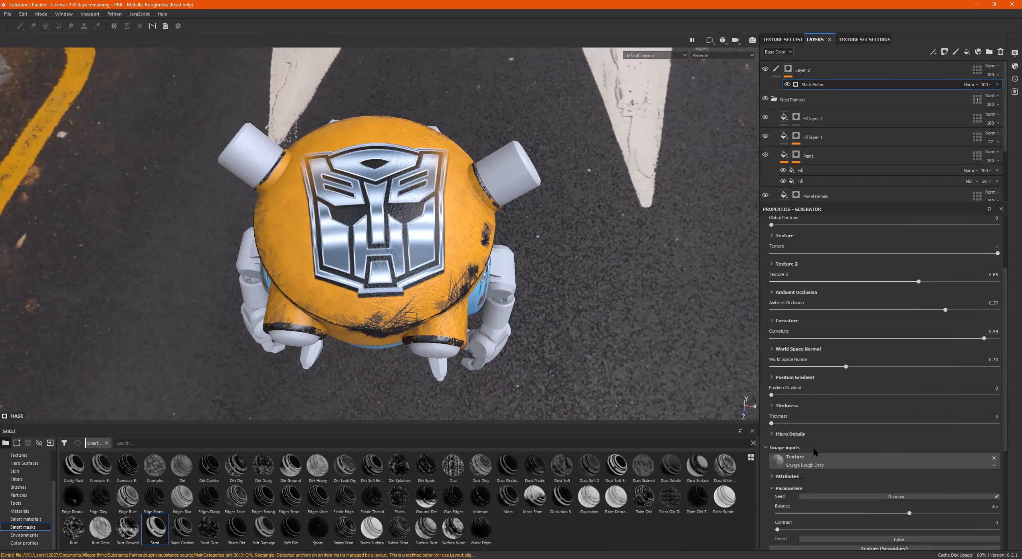
Set Position Gradient to 0.15 and the Grunge Rough Dirty texture's balance to 0.85, finishing with Layer 2's mask selected.
{"action": "mouse_move", "coordinate": [815, 395]}
{"action": "left_mouse_down"}
{"action": "mouse_move", "coordinate": [935, 397]}
{"action": "mouse_move", "coordinate": [805, 395]}
{"action": "left_mouse_up"}
{"action": "scroll", "coordinate": [879, 438], "scroll_direction": "down", "scroll_amount": 5}
{"action": "left_click_drag", "start_coordinate": [910, 394], "coordinate": [965, 395]}
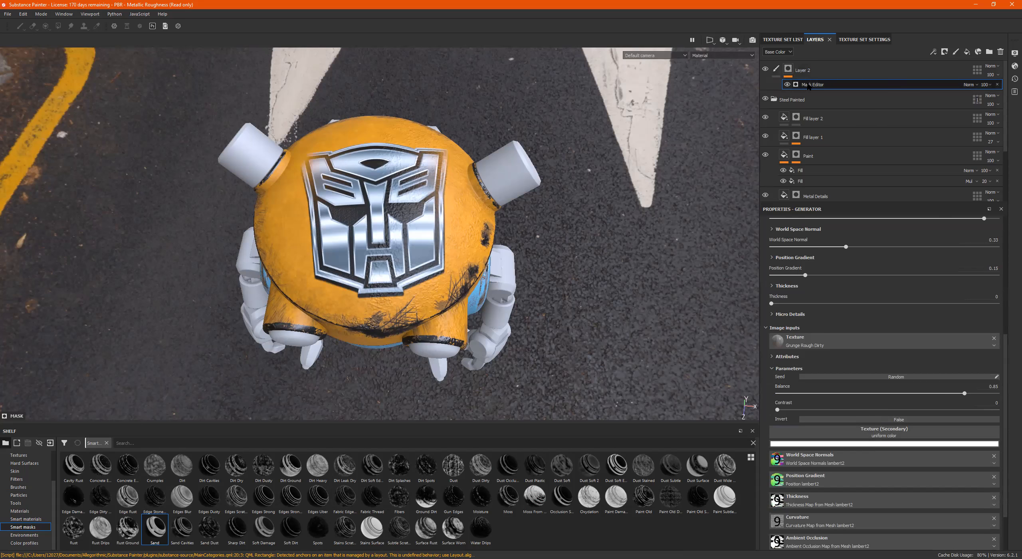
{"action": "left_click", "coordinate": [789, 71]}
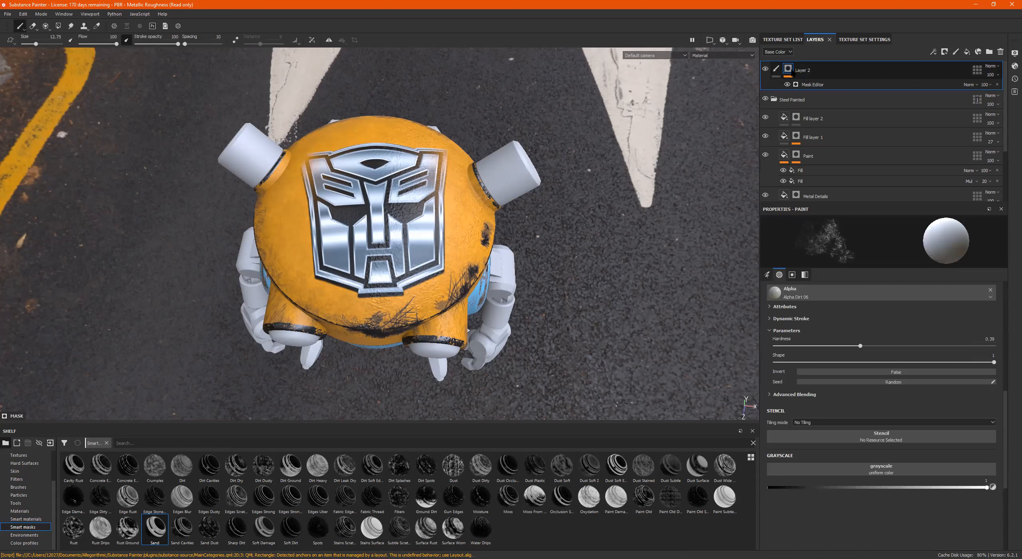
Remove the existing mask from Layer 2 and apply the Surface Worn smart mask to it instead.
{"action": "left_click", "coordinate": [977, 99]}
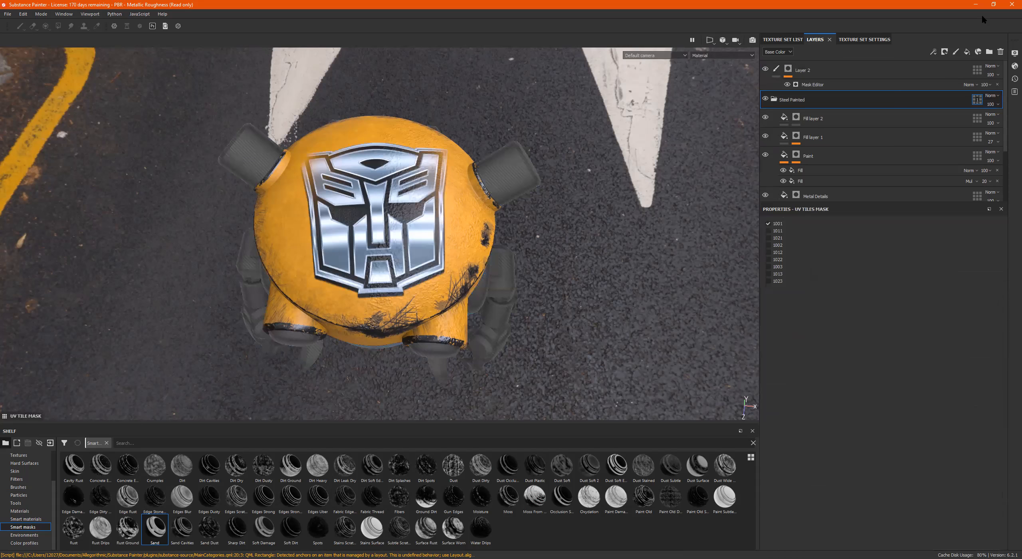
{"action": "left_click", "coordinate": [789, 70]}
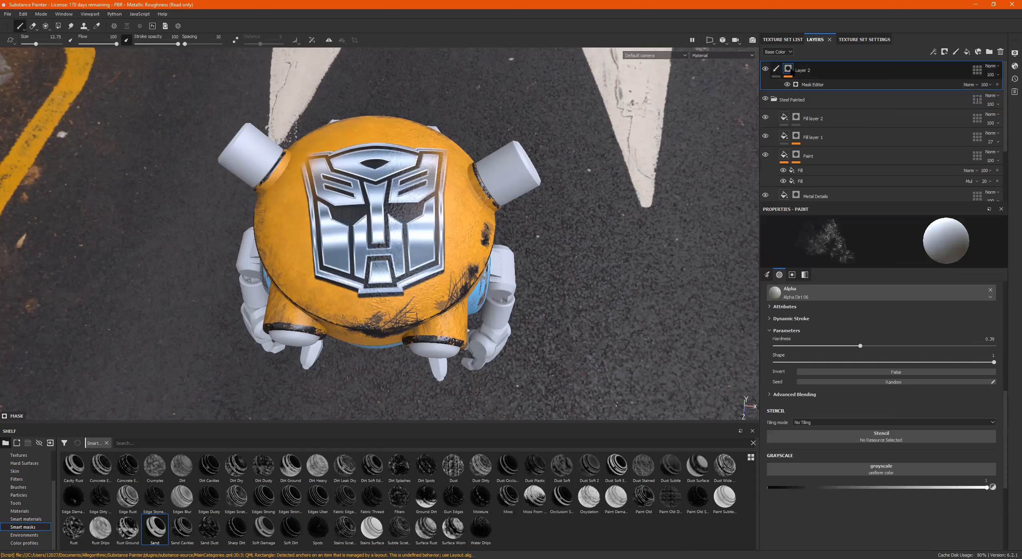
{"action": "right_click", "coordinate": [791, 72]}
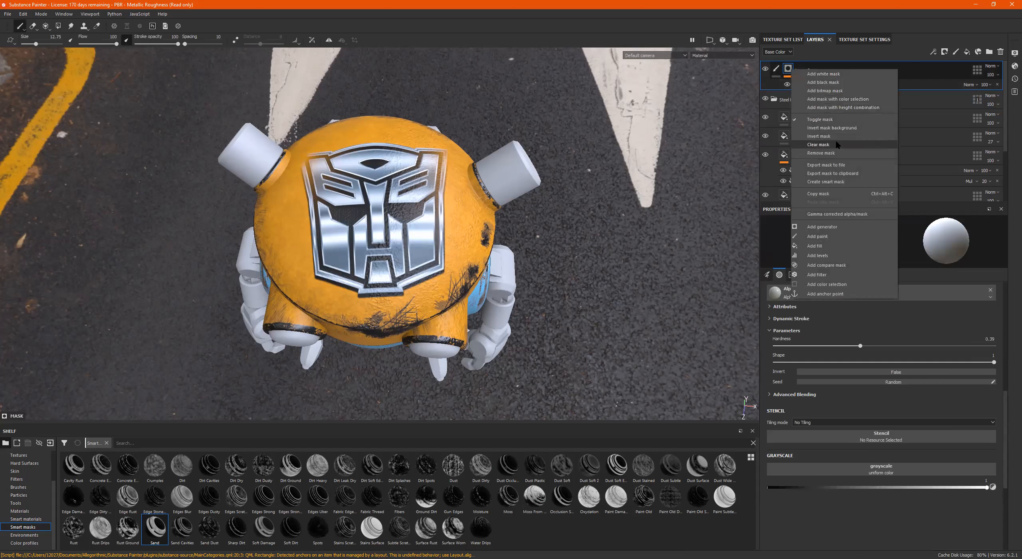
{"action": "left_click", "coordinate": [837, 153]}
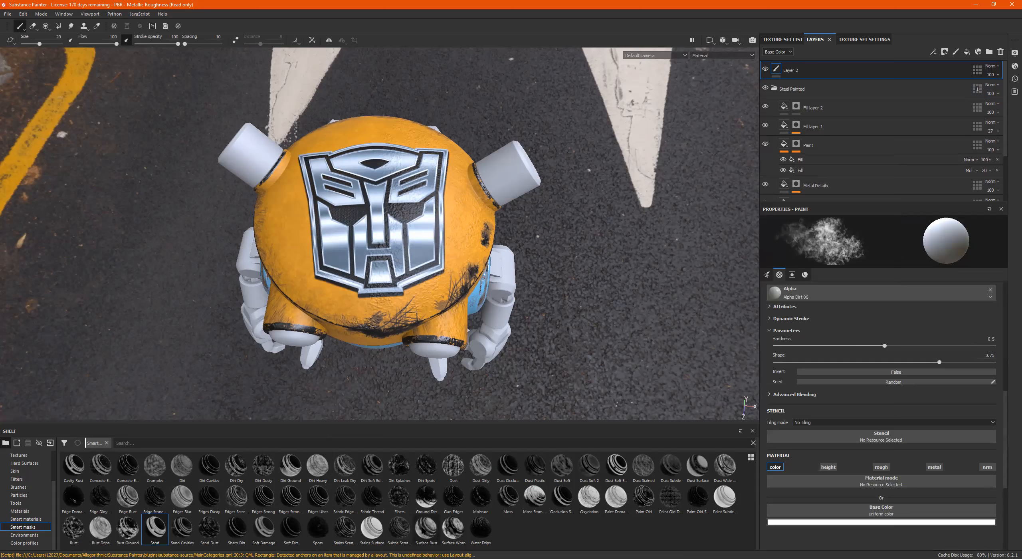
{"action": "left_click_drag", "start_coordinate": [451, 529], "coordinate": [781, 69]}
{"action": "scroll", "coordinate": [601, 155], "scroll_direction": "up", "scroll_amount": 3}
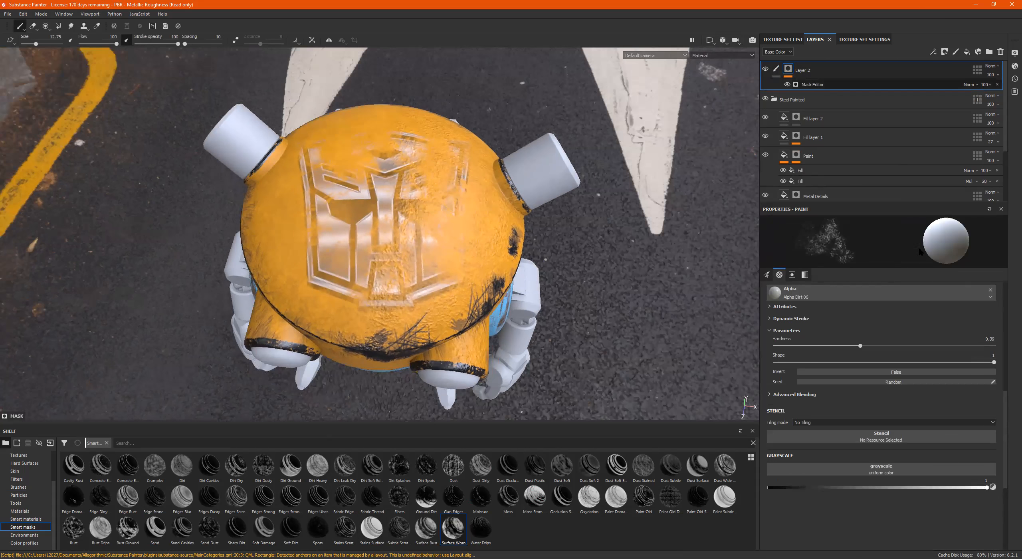
In the mask's Mask Editor generator, set the Grunge Map 014 balance to 0.75, Texture 2 to 0.3 and Texture to 0.84.
{"action": "mouse_move", "coordinate": [922, 405]}
{"action": "left_mouse_down"}
{"action": "mouse_move", "coordinate": [824, 407]}
{"action": "mouse_move", "coordinate": [956, 397]}
{"action": "mouse_move", "coordinate": [941, 400]}
{"action": "left_mouse_up"}
{"action": "scroll", "coordinate": [832, 237], "scroll_direction": "up", "scroll_amount": 4}
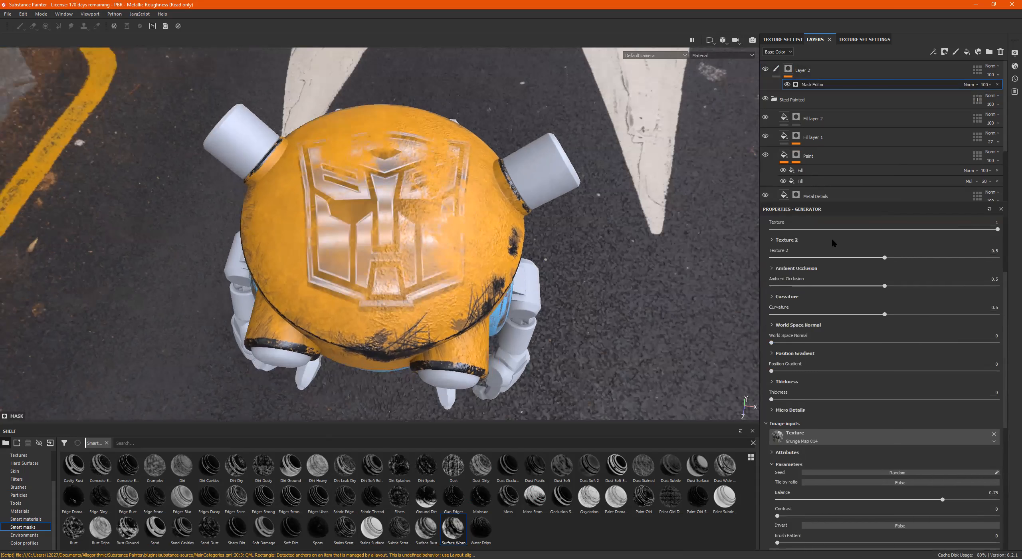
{"action": "left_click_drag", "start_coordinate": [885, 306], "coordinate": [847, 308]}
{"action": "left_click_drag", "start_coordinate": [903, 284], "coordinate": [962, 286]}
{"action": "mouse_move", "coordinate": [417, 236]}
{"action": "left_mouse_down", "text": "alt"}
{"action": "mouse_move", "coordinate": [406, 229]}
{"action": "mouse_move", "coordinate": [418, 242]}
{"action": "left_mouse_up", "text": "alt"}
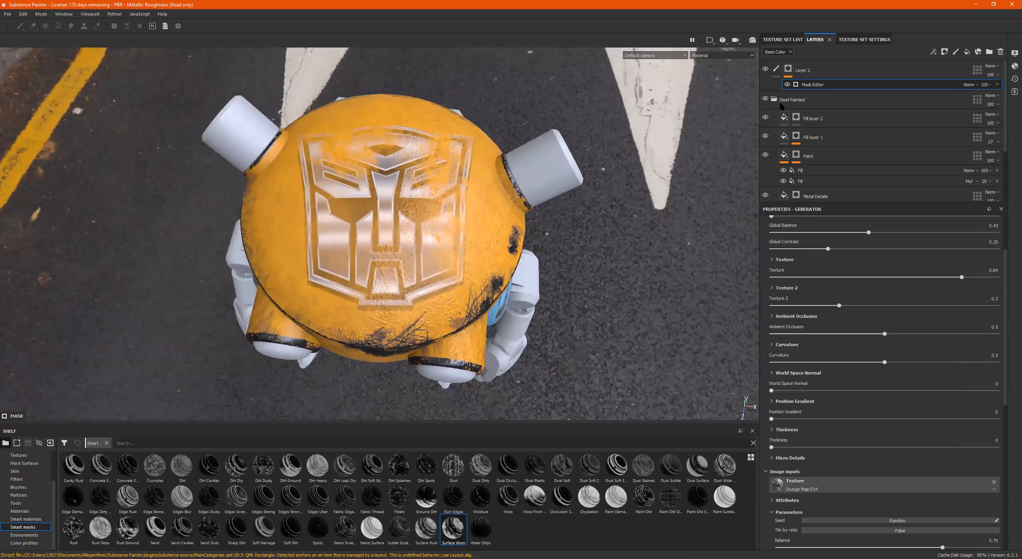
Add a paint effect to Layer 2's mask and brush white over the emblem's faded face areas with the Dirt 06 alpha.
{"action": "right_click", "coordinate": [789, 71]}
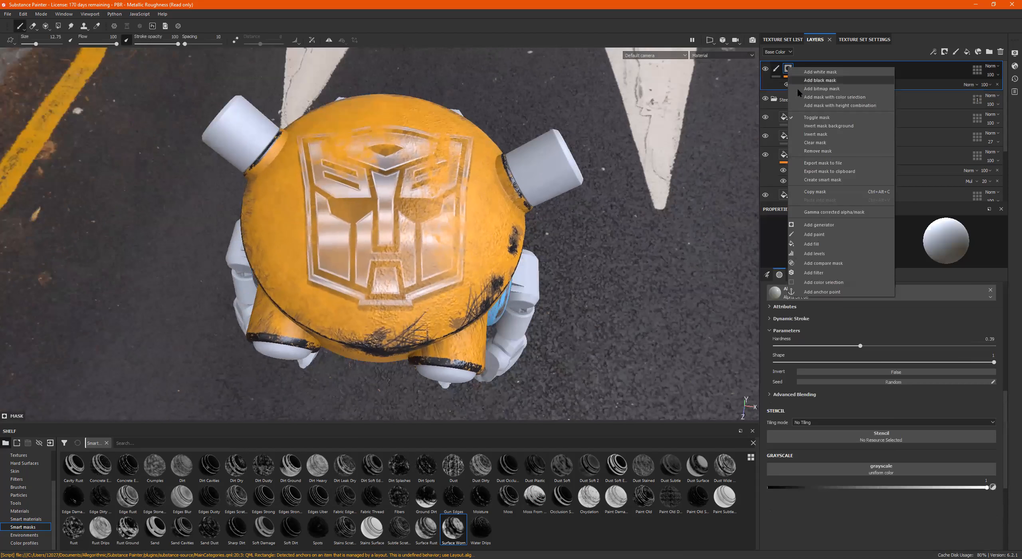
{"action": "left_click", "coordinate": [852, 236]}
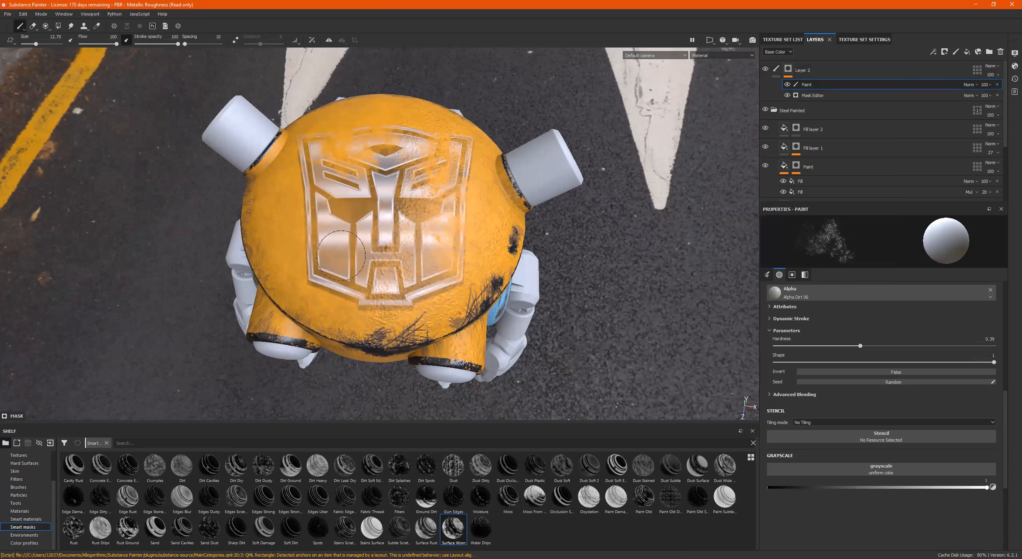
{"action": "mouse_move", "coordinate": [308, 228]}
{"action": "left_mouse_down"}
{"action": "mouse_move", "coordinate": [314, 206]}
{"action": "mouse_move", "coordinate": [327, 222]}
{"action": "mouse_move", "coordinate": [343, 199]}
{"action": "mouse_move", "coordinate": [332, 227]}
{"action": "mouse_move", "coordinate": [341, 208]}
{"action": "mouse_move", "coordinate": [431, 158]}
{"action": "mouse_move", "coordinate": [371, 303]}
{"action": "mouse_move", "coordinate": [386, 240]}
{"action": "mouse_move", "coordinate": [340, 196]}
{"action": "mouse_move", "coordinate": [271, 261]}
{"action": "mouse_move", "coordinate": [360, 200]}
{"action": "left_mouse_up"}
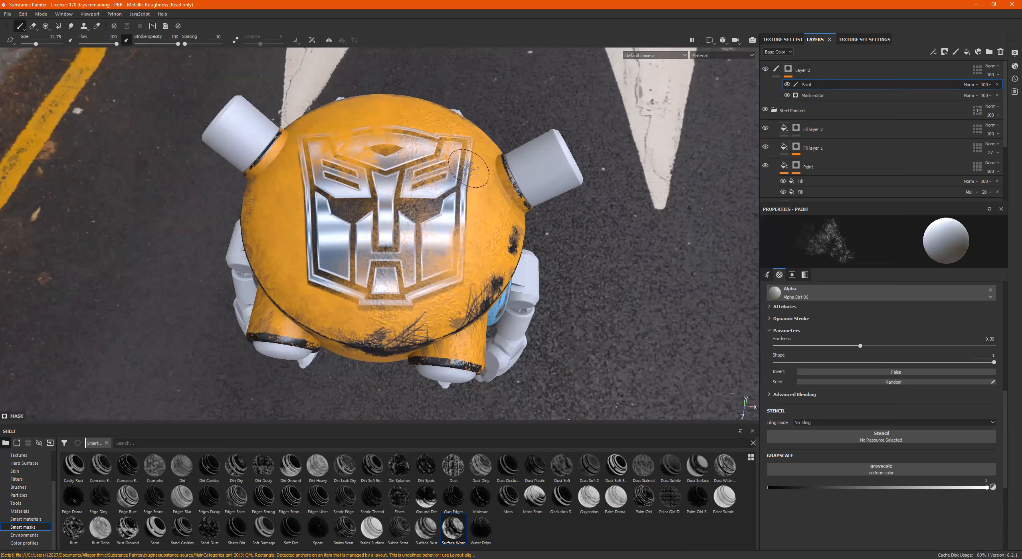
Set the mask brush's grayscale to 0 and its angle to 306, and dab wear onto the emblem's edge beside the cheek.
{"action": "left_click", "coordinate": [772, 488]}
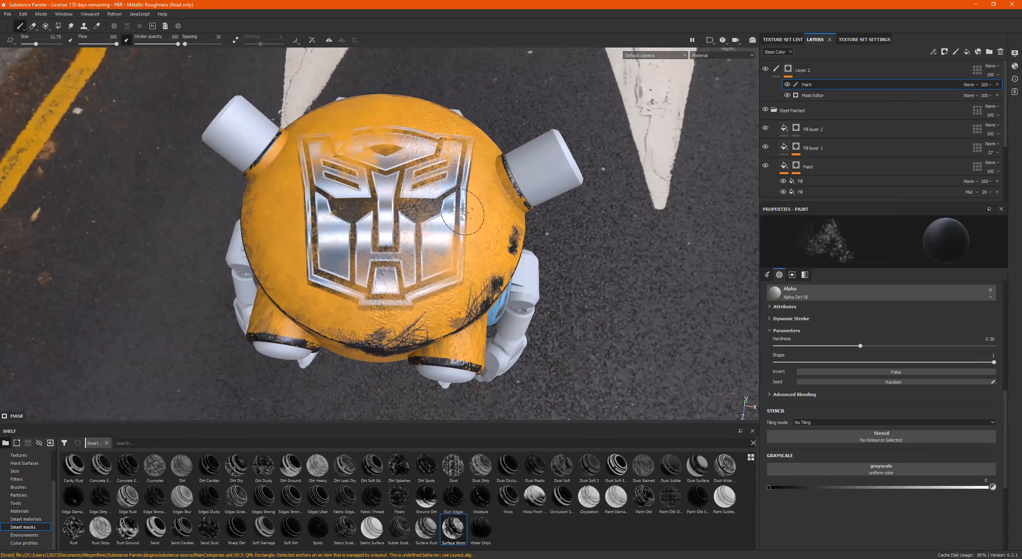
{"action": "scroll", "coordinate": [830, 324], "scroll_direction": "up", "scroll_amount": 5}
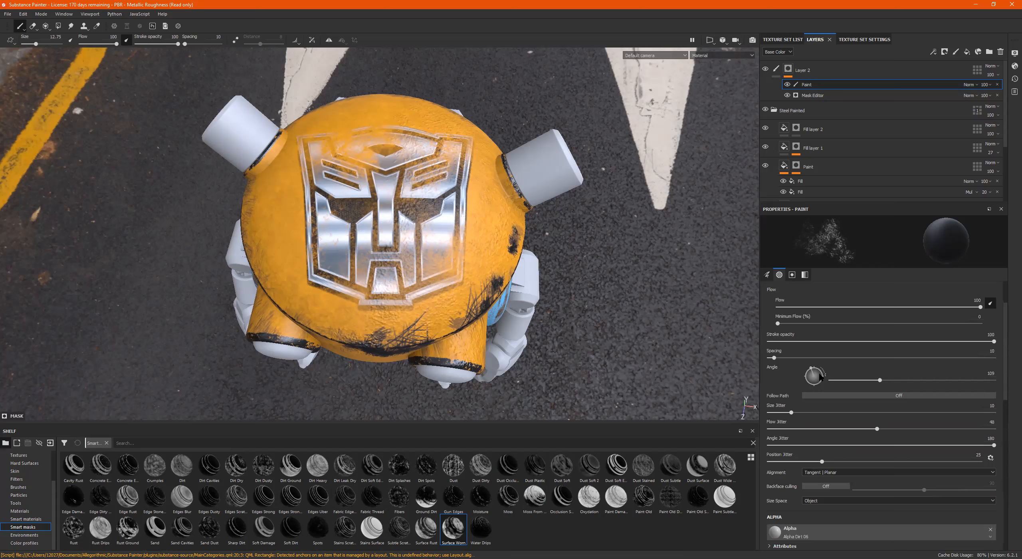
{"action": "left_click", "coordinate": [819, 385]}
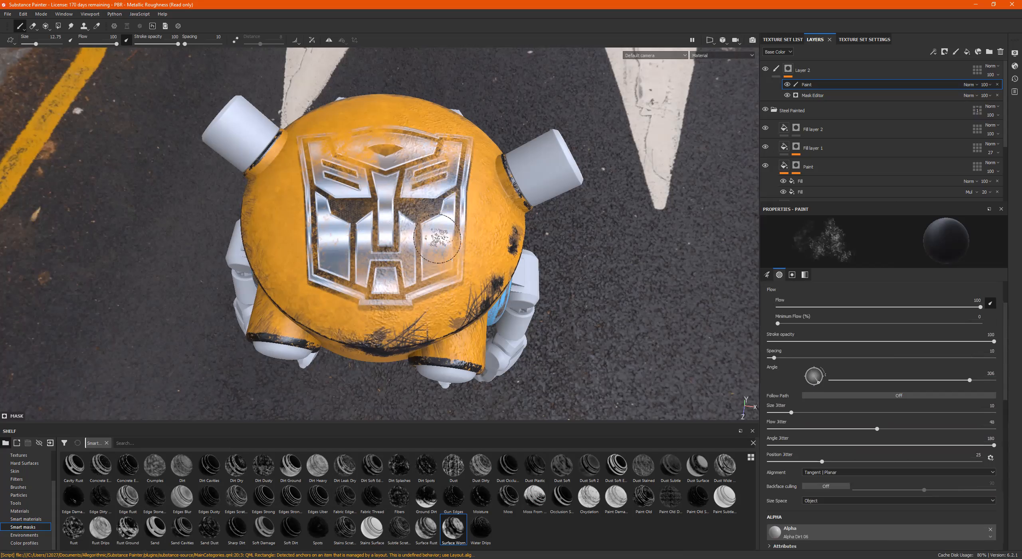
{"action": "left_click", "coordinate": [476, 216]}
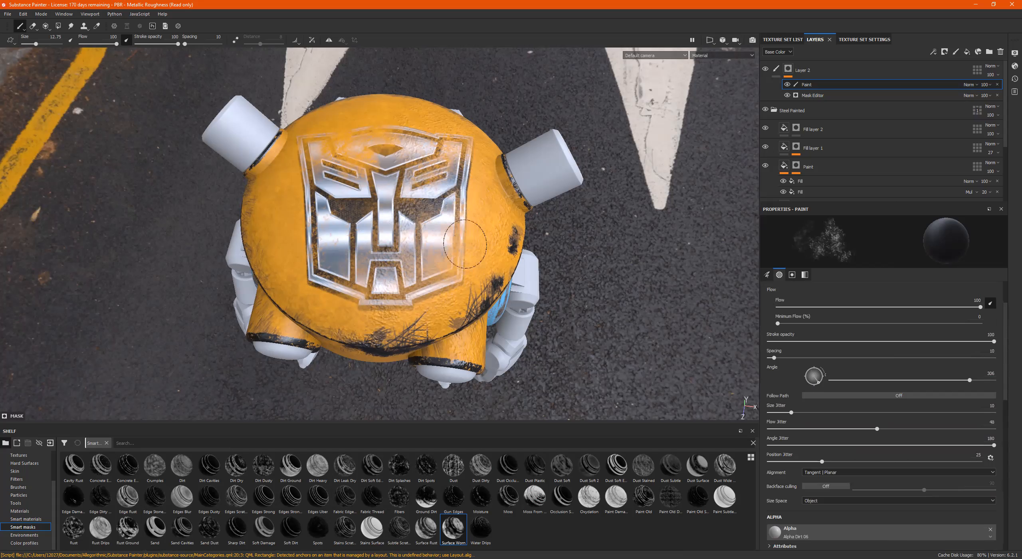
{"action": "left_click_drag", "start_coordinate": [314, 226], "coordinate": [325, 280], "text": "alt"}
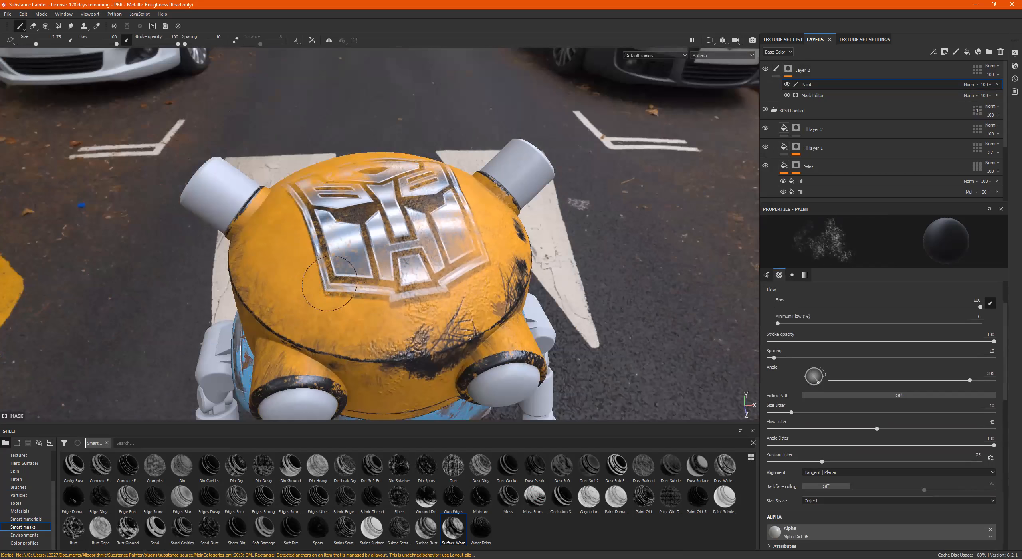
{"action": "left_click_drag", "start_coordinate": [406, 235], "coordinate": [484, 185], "text": "alt"}
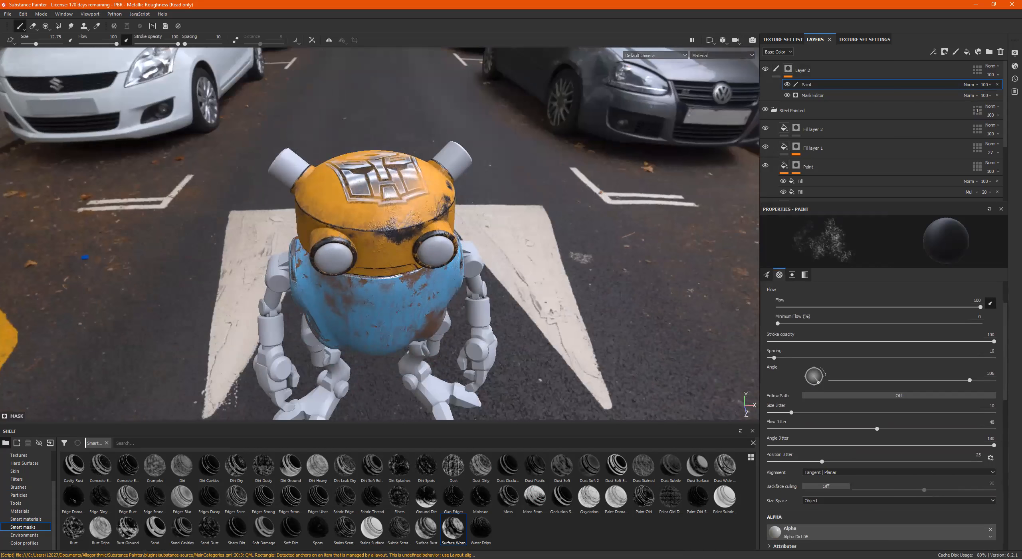